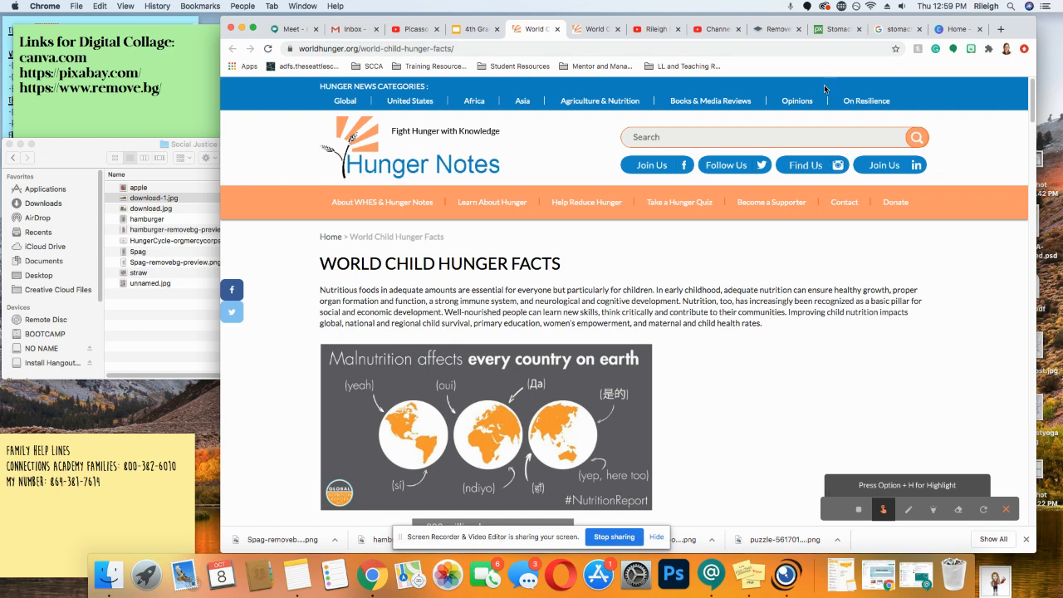
# Download the orange stomach vector graphic from Pixabay as a 1210×1280 PNG, completing the robot check
pyautogui.click(836, 34)
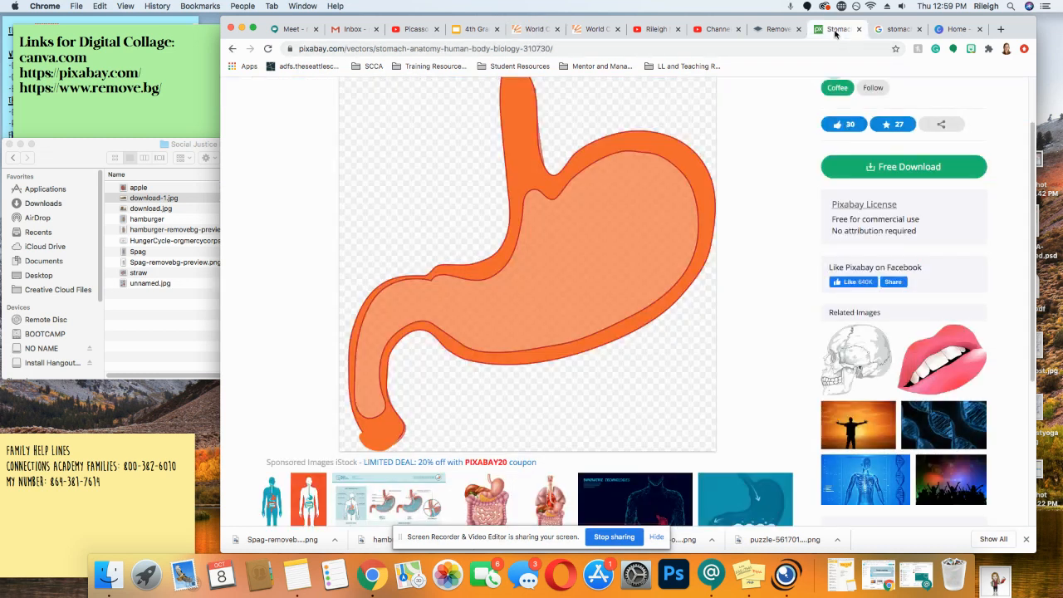
pyautogui.scroll(2, 628, 186)
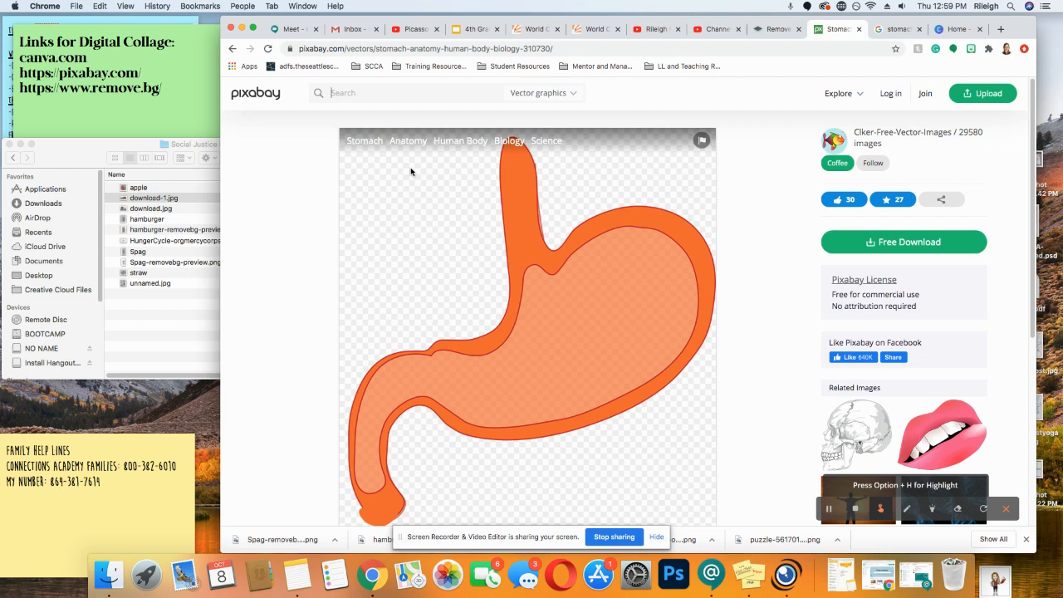
pyautogui.click(379, 97)
pyautogui.scroll(-2, 592, 221)
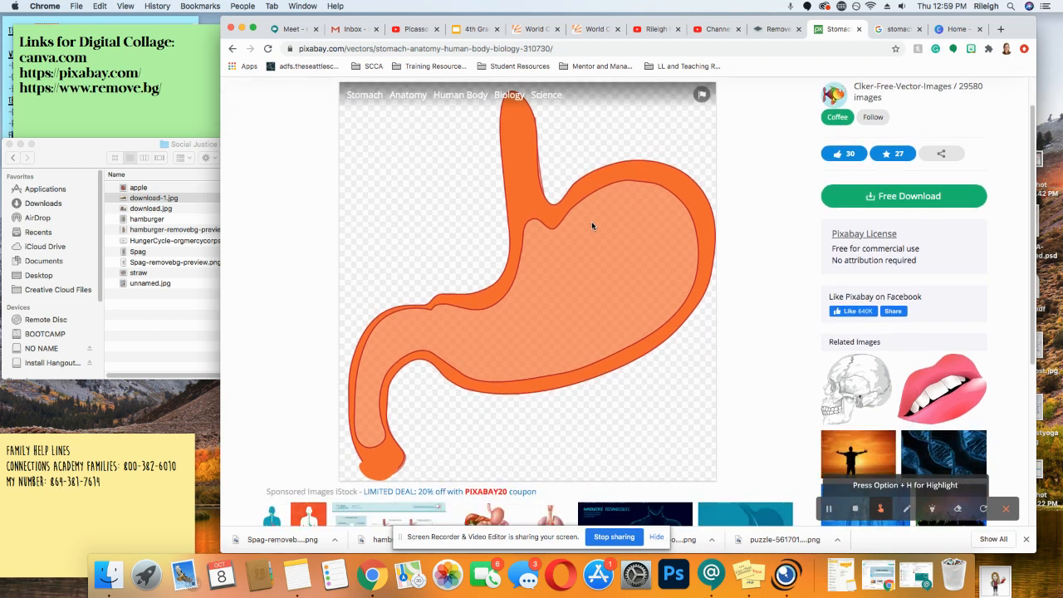
pyautogui.scroll(1, 591, 221)
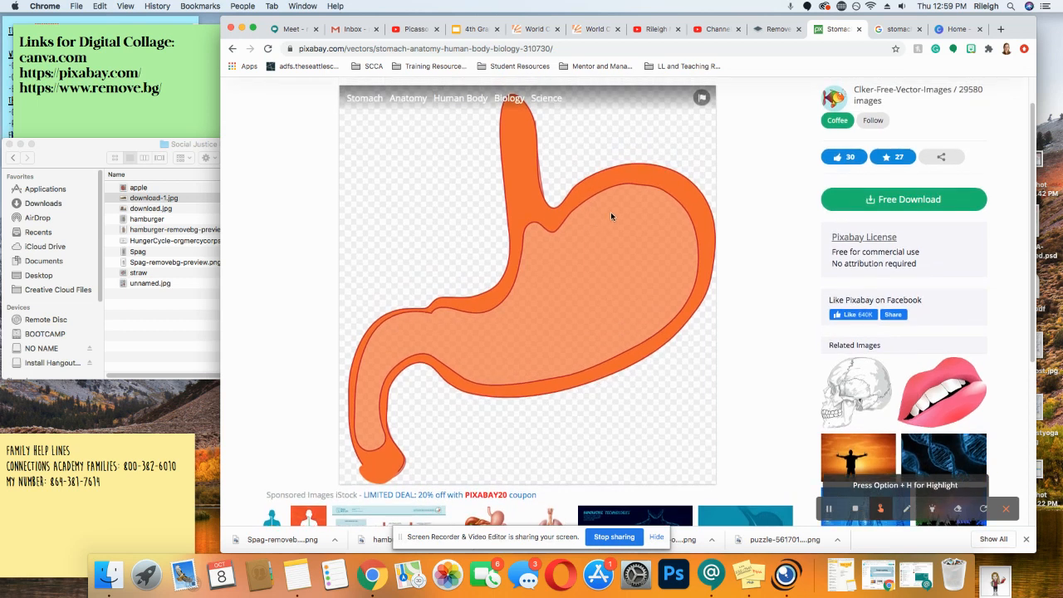
pyautogui.scroll(-3, 610, 212)
pyautogui.scroll(4, 615, 215)
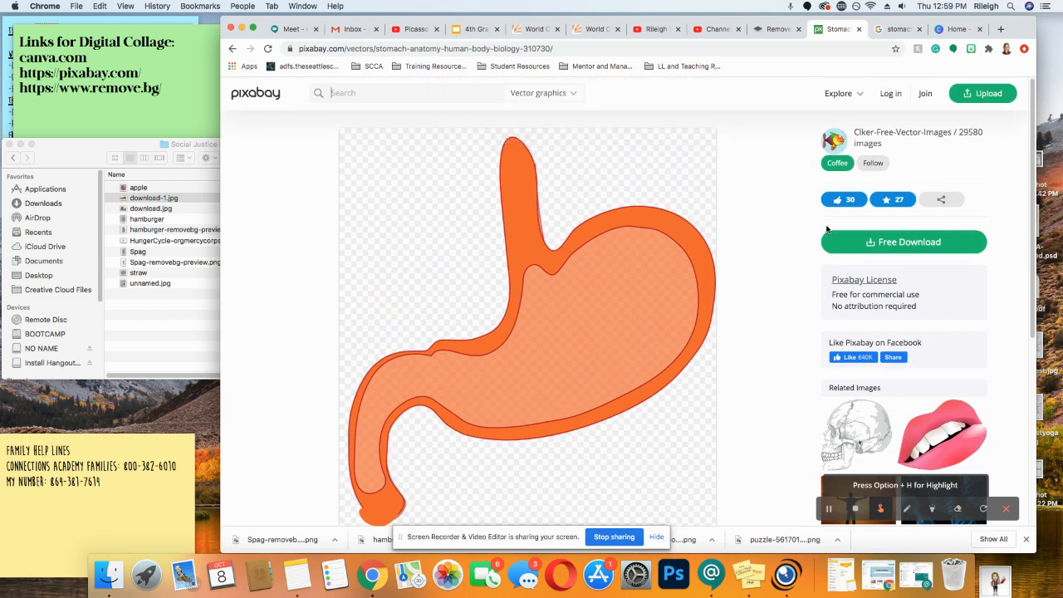
pyautogui.click(894, 243)
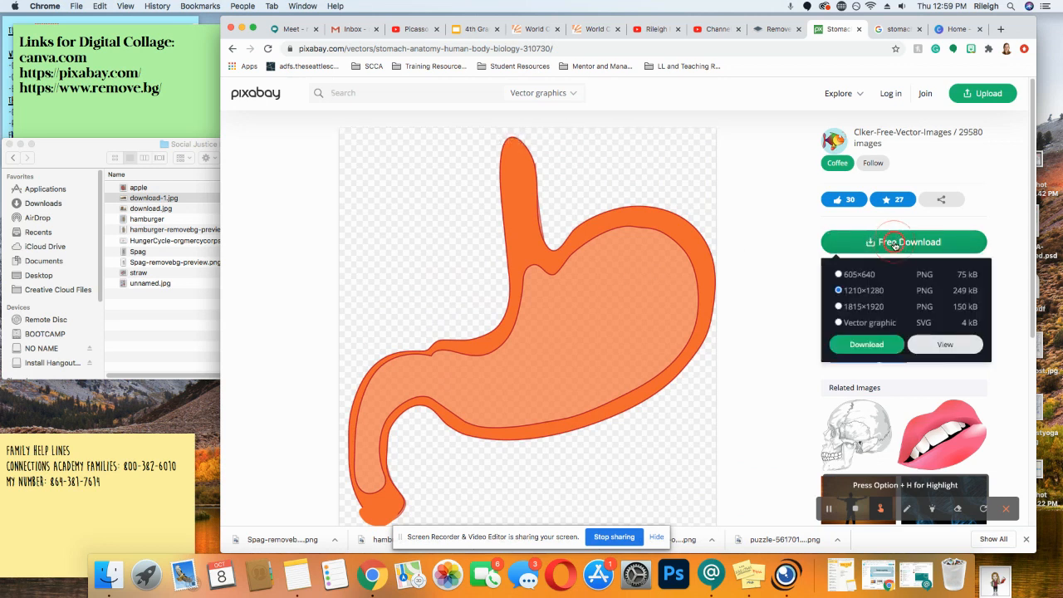
pyautogui.click(865, 342)
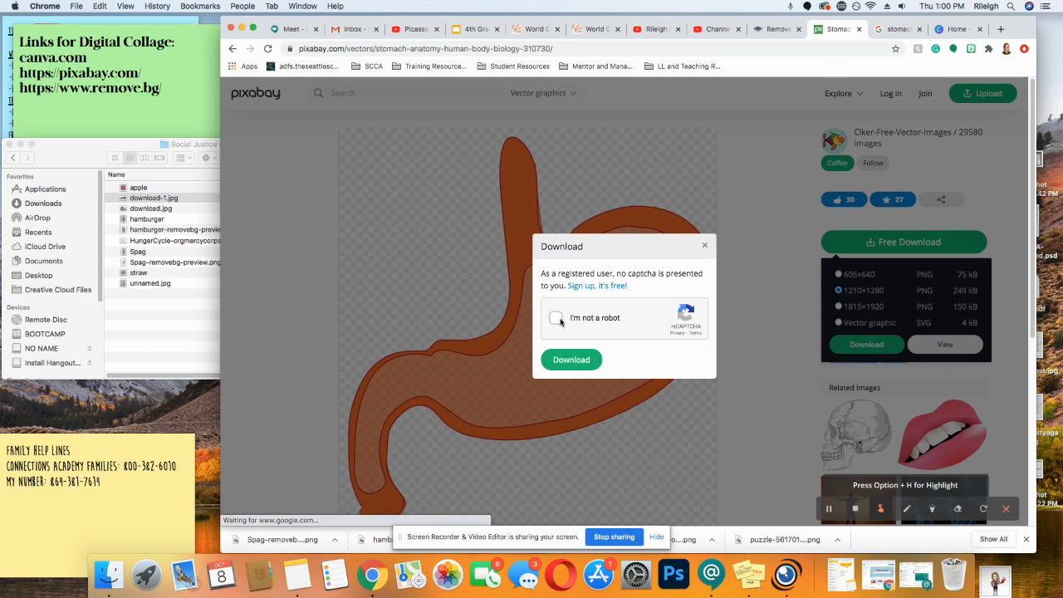
pyautogui.click(581, 360)
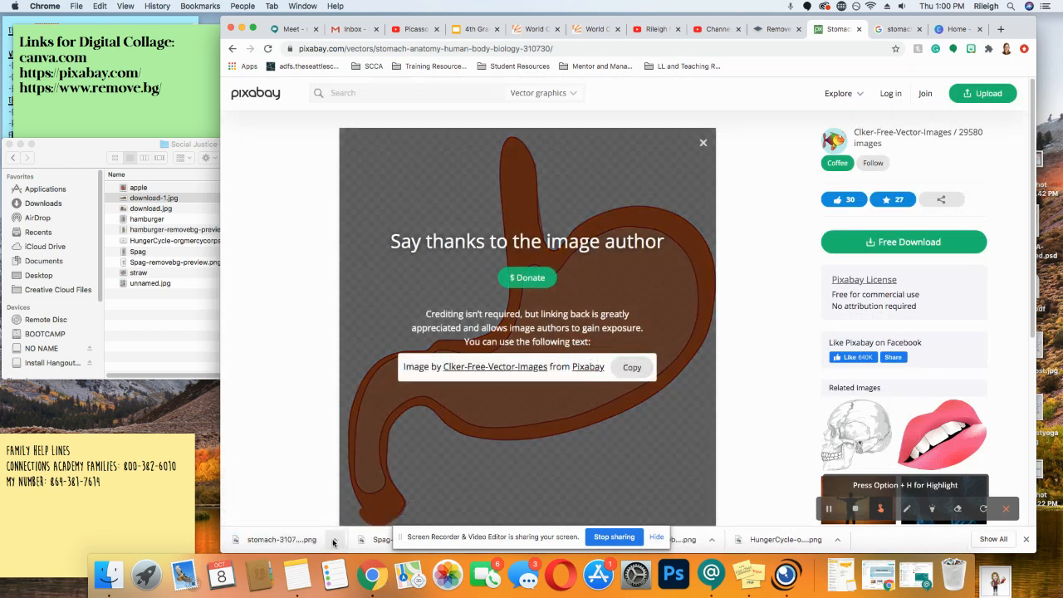
# Move the downloaded stomach PNG from the Downloads folder into the Social Justice Digital Collage folder and close Downloads
pyautogui.click(333, 541)
pyautogui.click(365, 530)
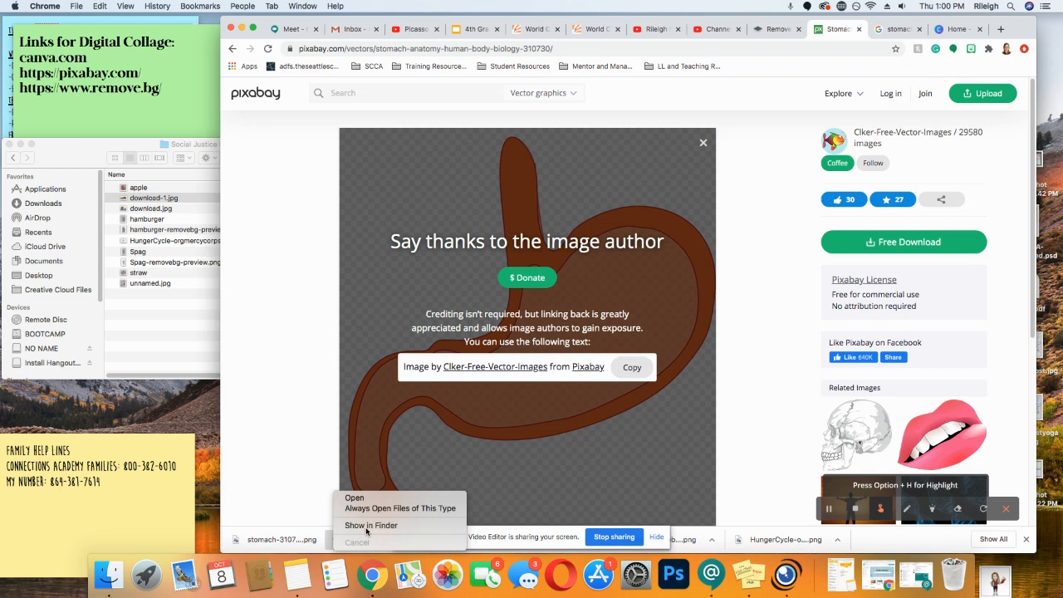
pyautogui.moveTo(372, 379); pyautogui.dragTo(160, 337)
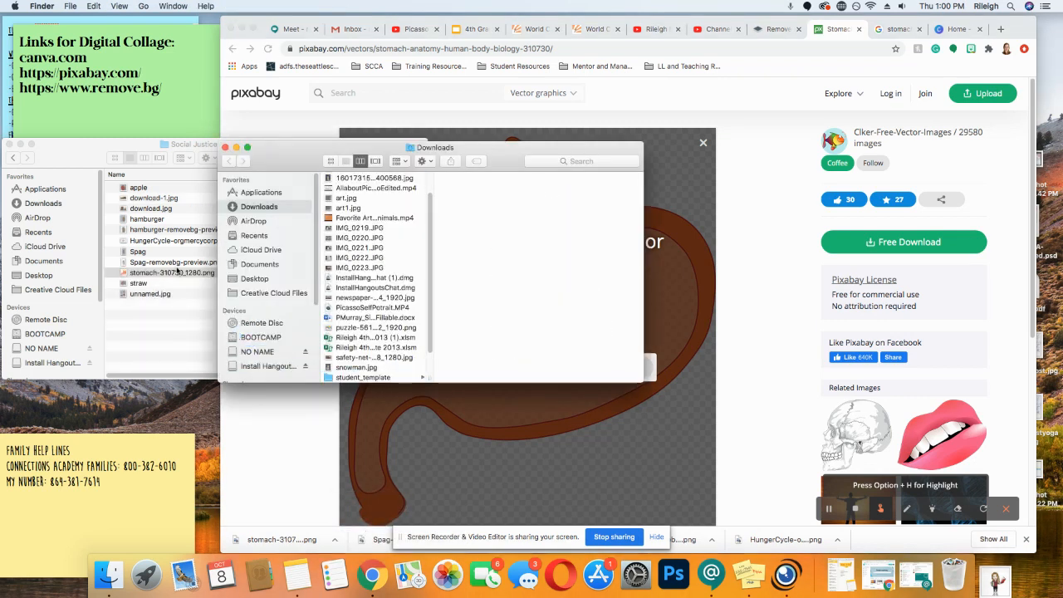
pyautogui.click(225, 148)
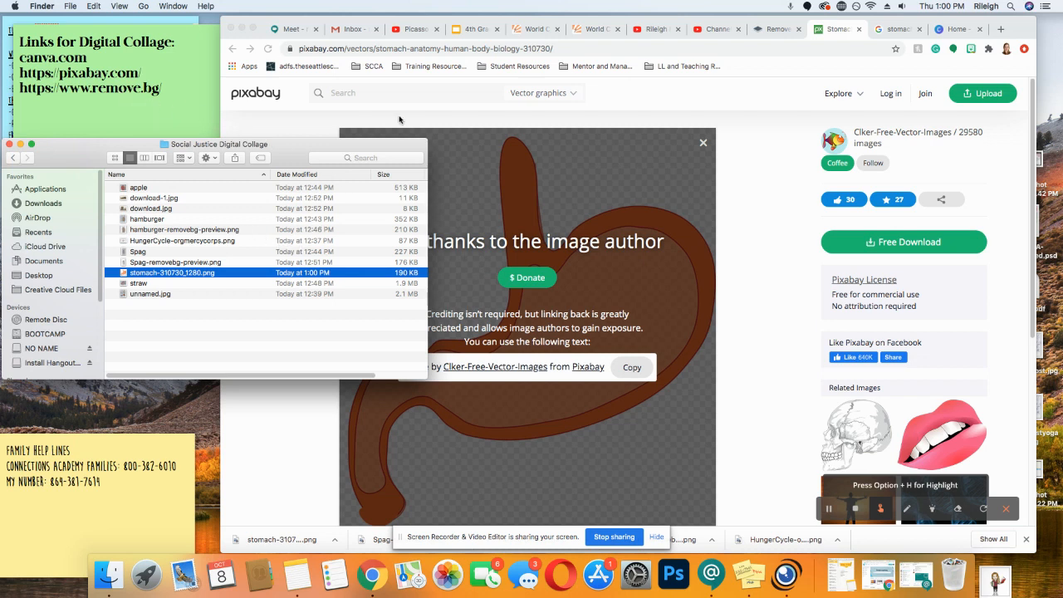
# Upload the apple drawing from the Social Justice Digital Collage folder to remove.bg for background removal
pyautogui.click(776, 34)
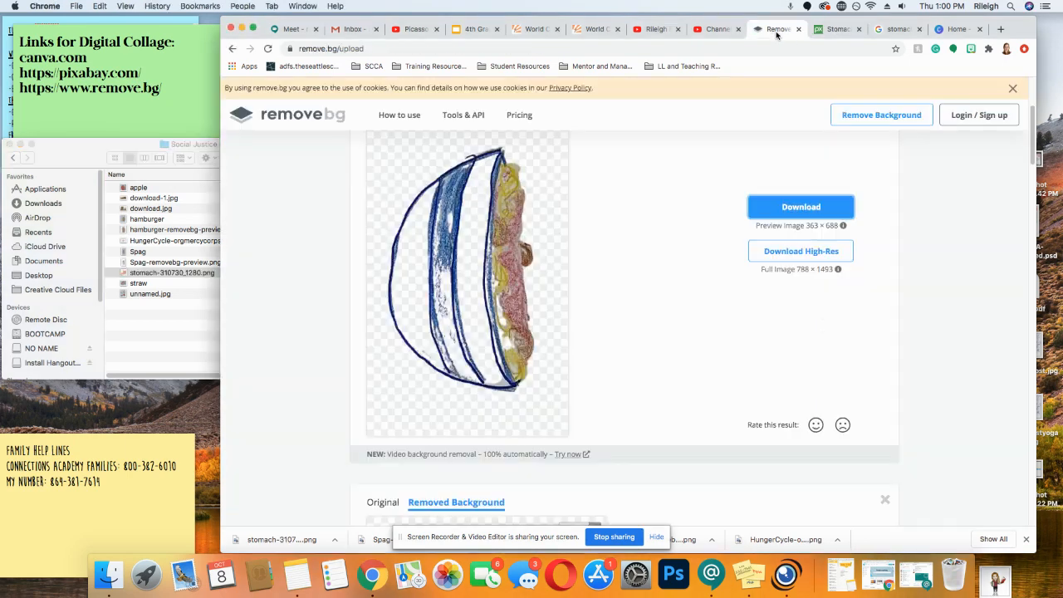
pyautogui.scroll(3, 548, 165)
pyautogui.scroll(-10, 541, 170)
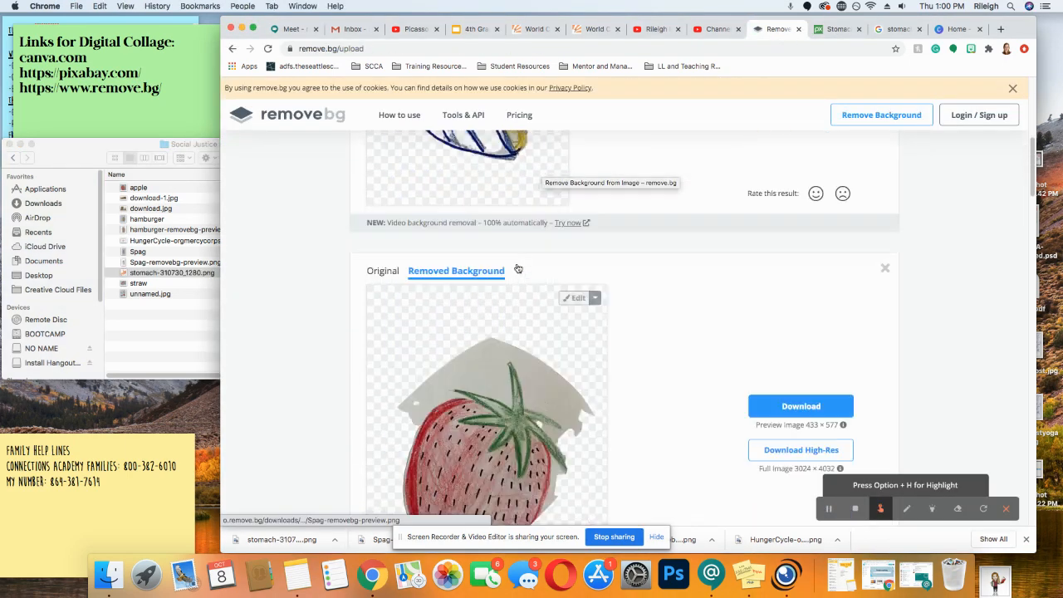
pyautogui.scroll(11, 526, 249)
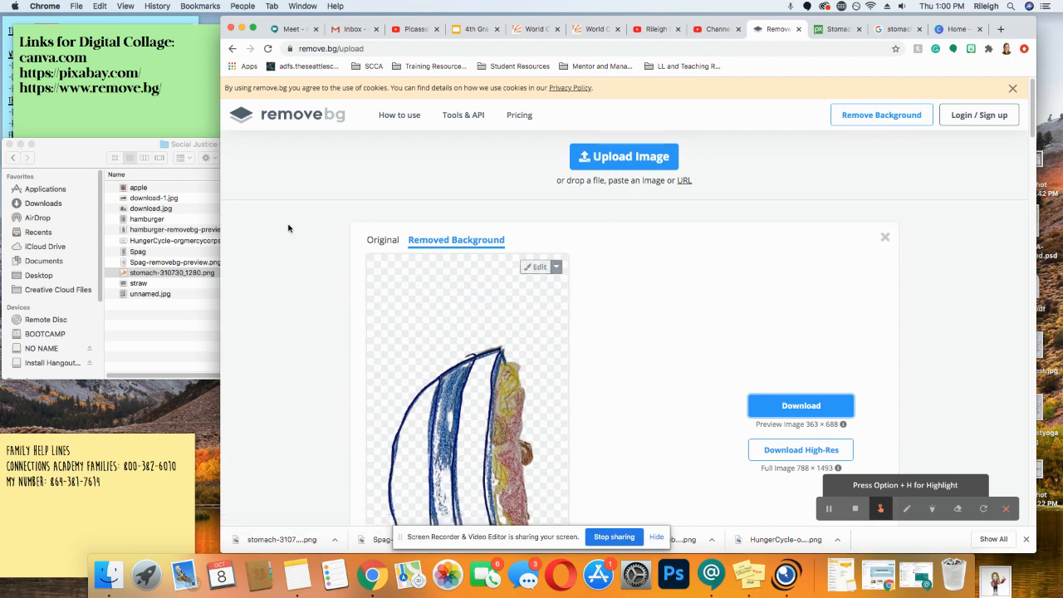
pyautogui.click(188, 311)
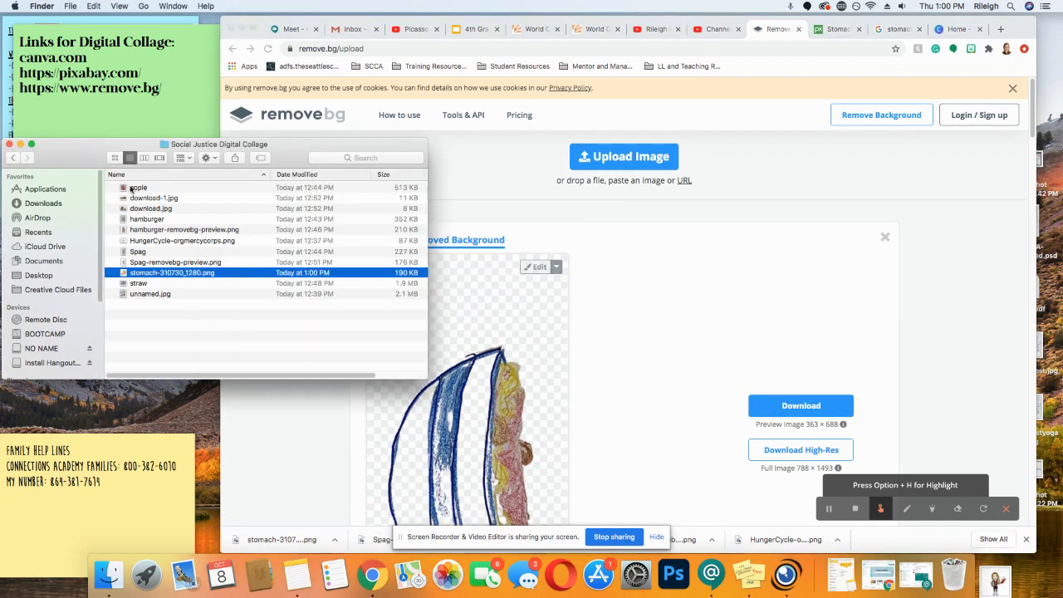
pyautogui.moveTo(132, 189); pyautogui.dragTo(615, 288)
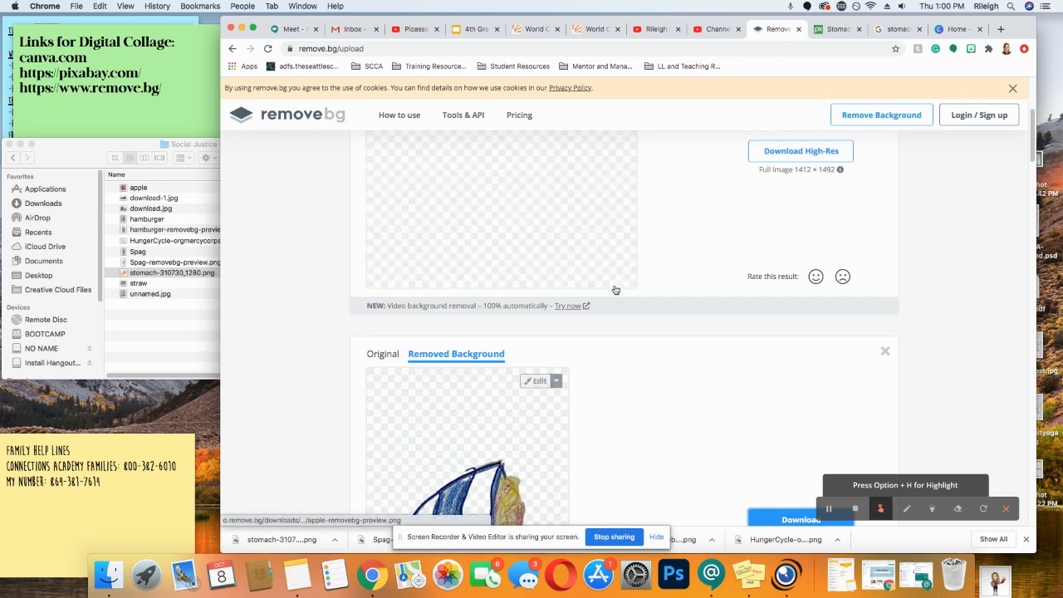
pyautogui.scroll(3, 595, 259)
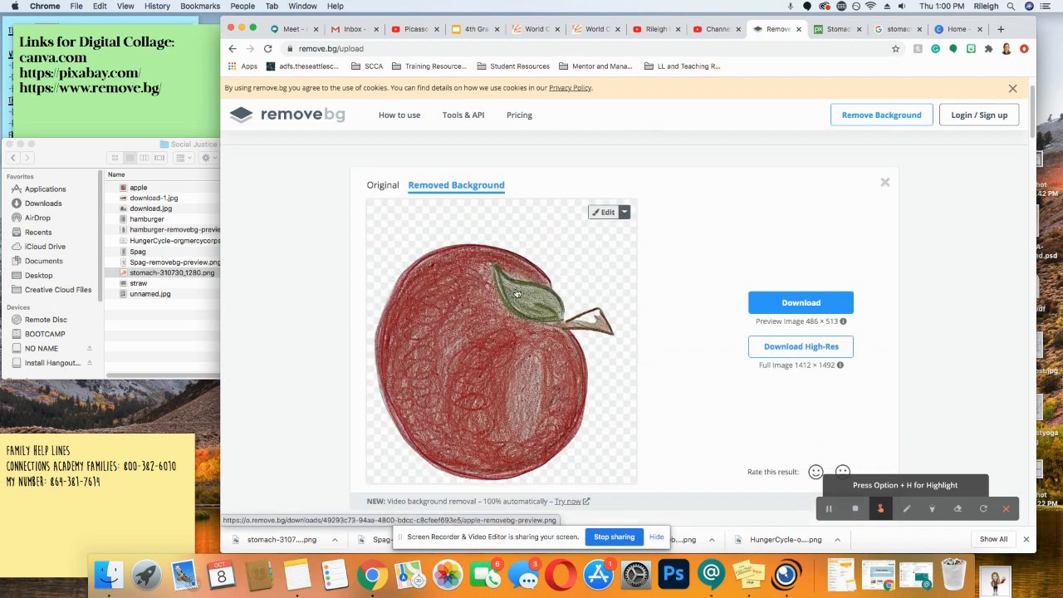
# Preview the original apple image to compare it with its background-removed version
pyautogui.click(162, 189)
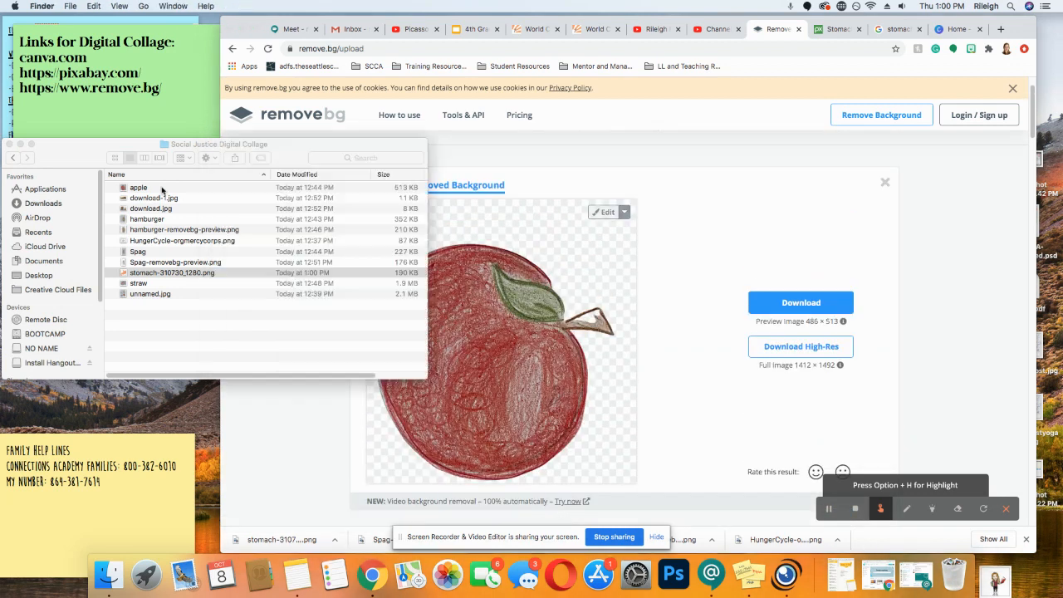
pyautogui.press('space')
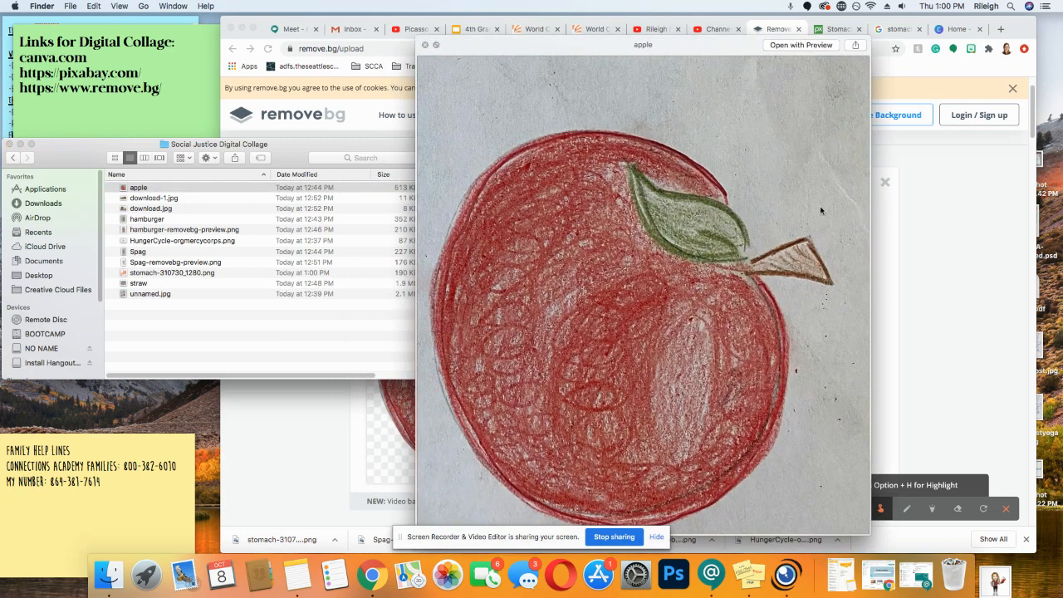
pyautogui.click(424, 48)
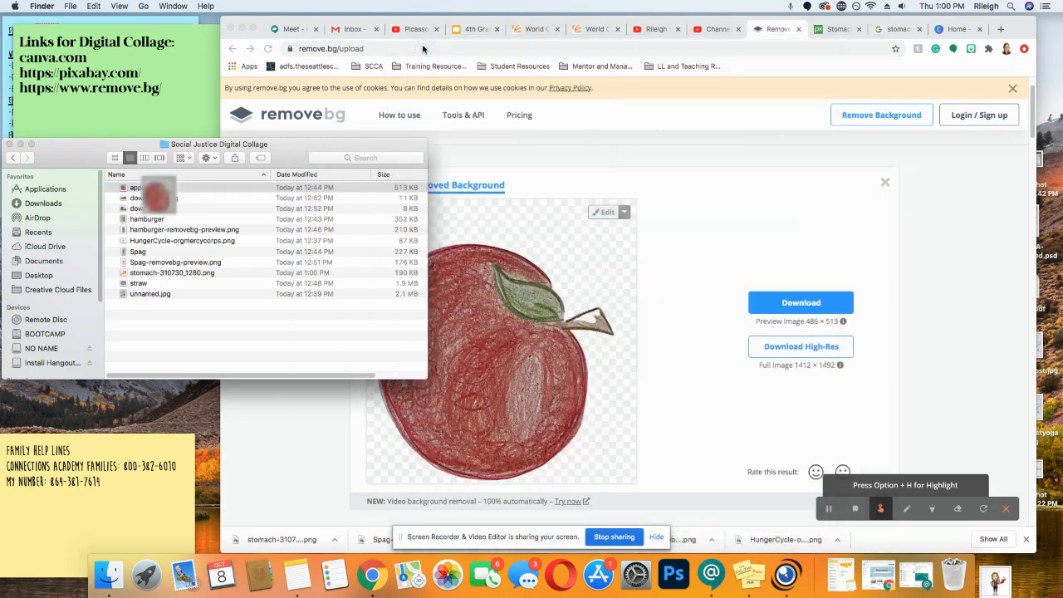
pyautogui.click(668, 259)
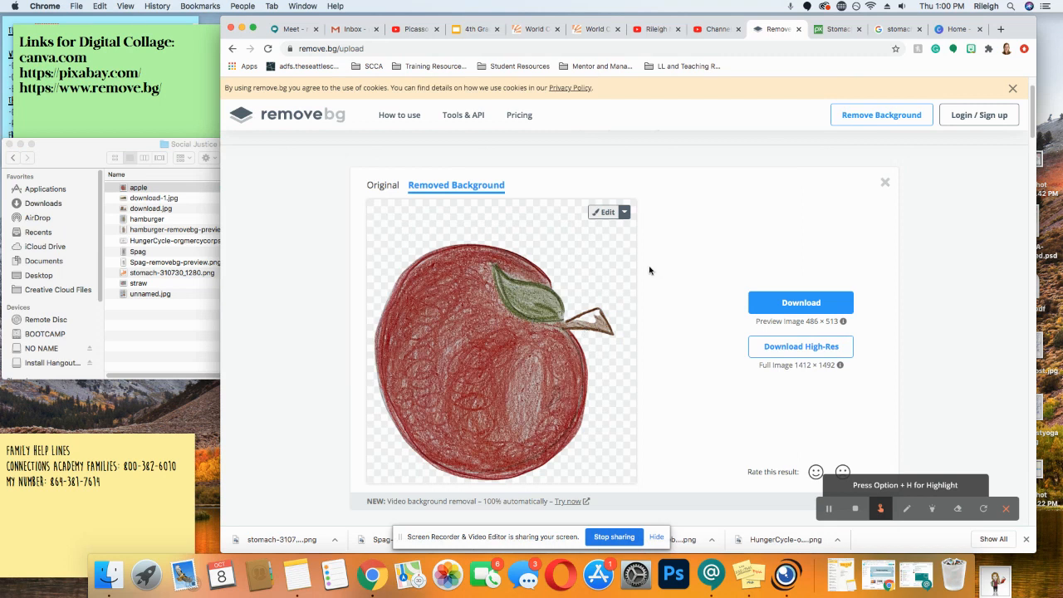
# Download the background-free apple preview image and move it from Downloads into the Social Justice Digital Collage folder
pyautogui.click(787, 306)
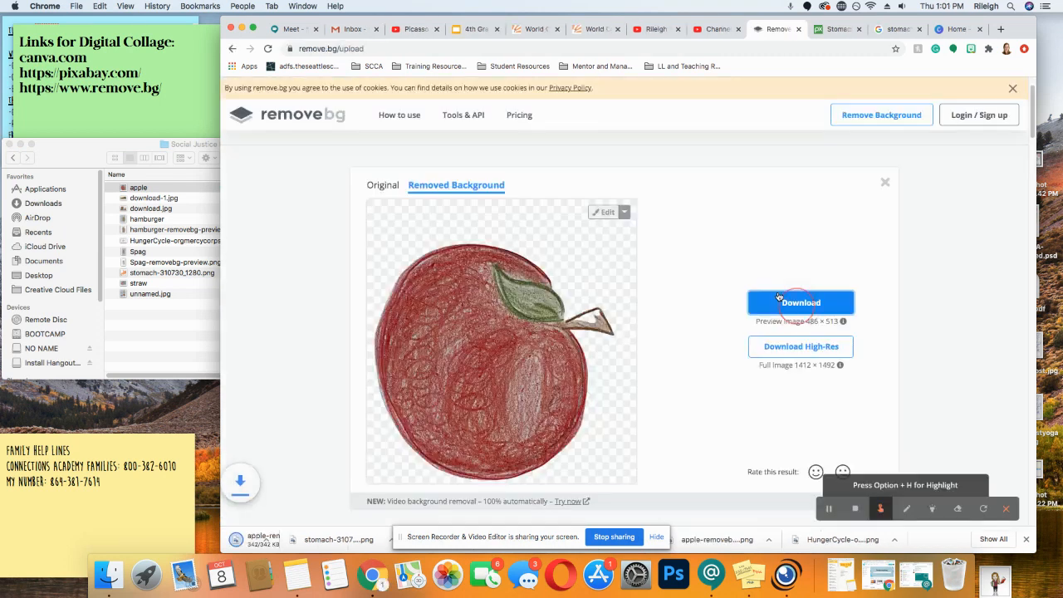
pyautogui.click(335, 540)
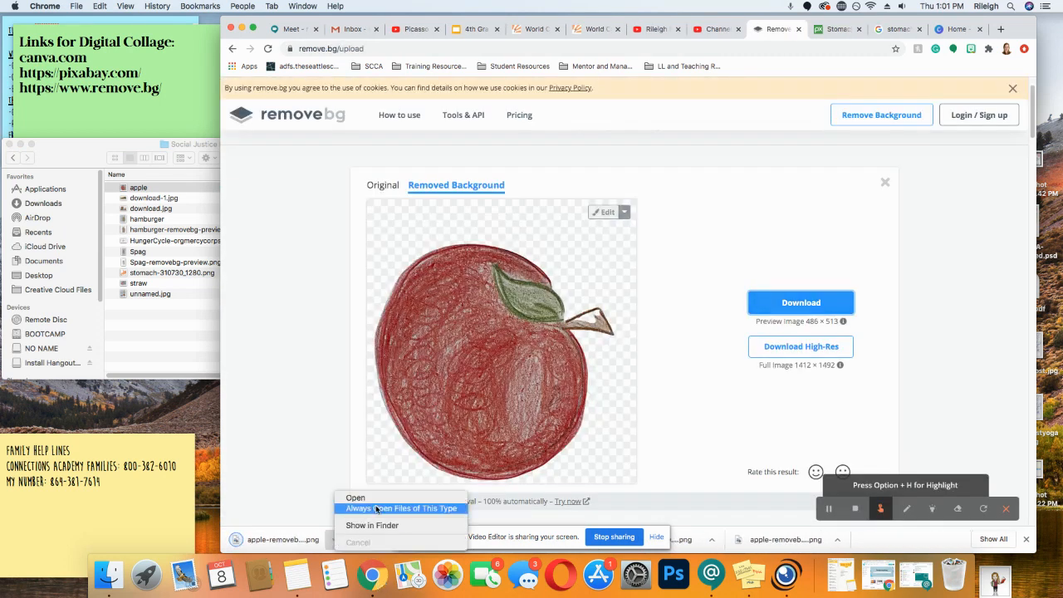
pyautogui.click(378, 525)
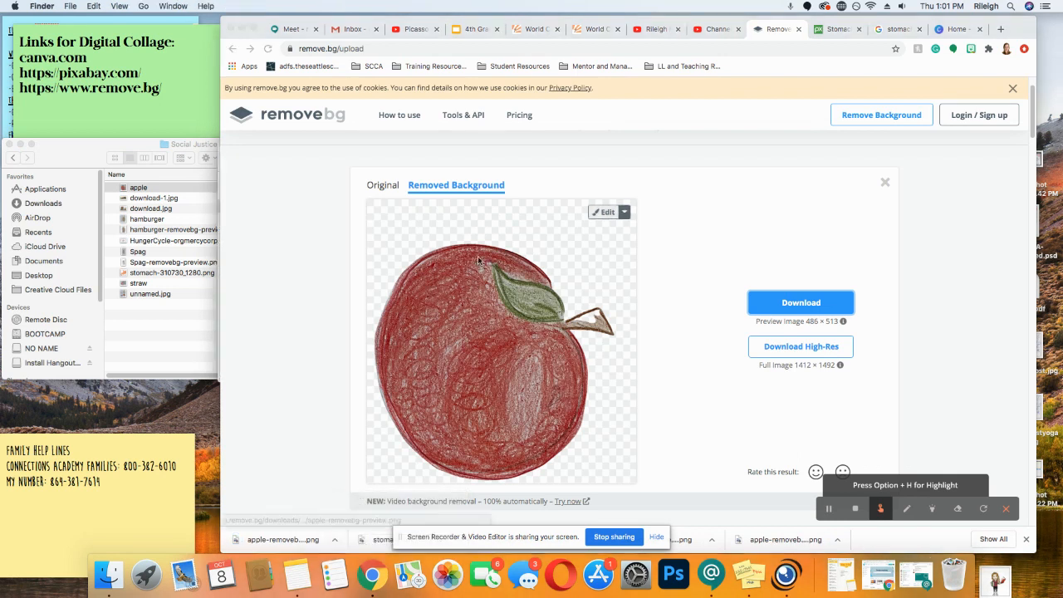
pyautogui.moveTo(363, 233); pyautogui.dragTo(179, 328)
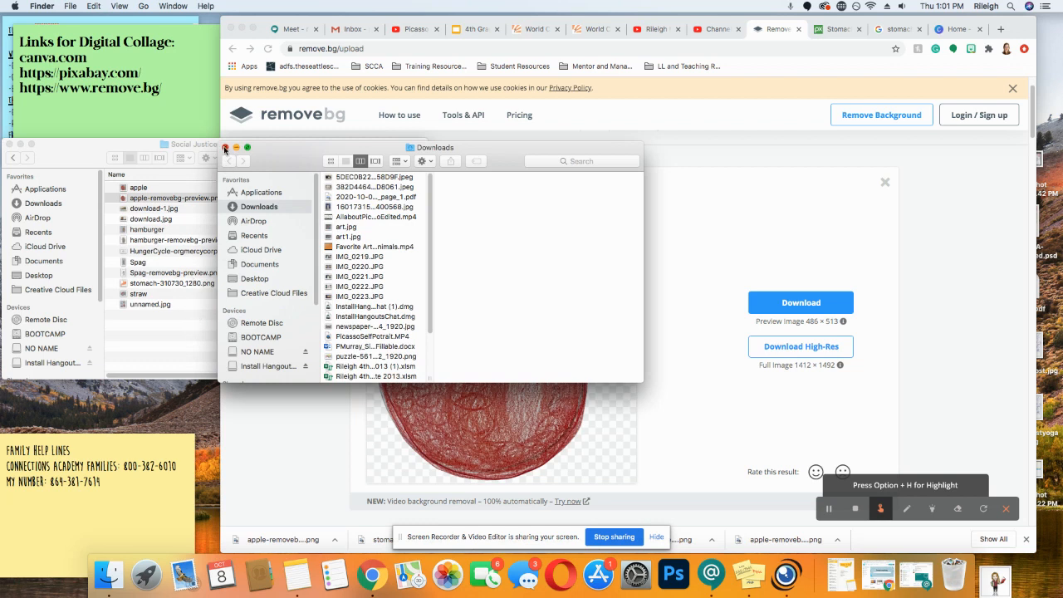
pyautogui.click(224, 148)
# Preview download-1.jpg from the collage folder and upload it to remove.bg for background removal
pyautogui.click(171, 209)
pyautogui.press('space')
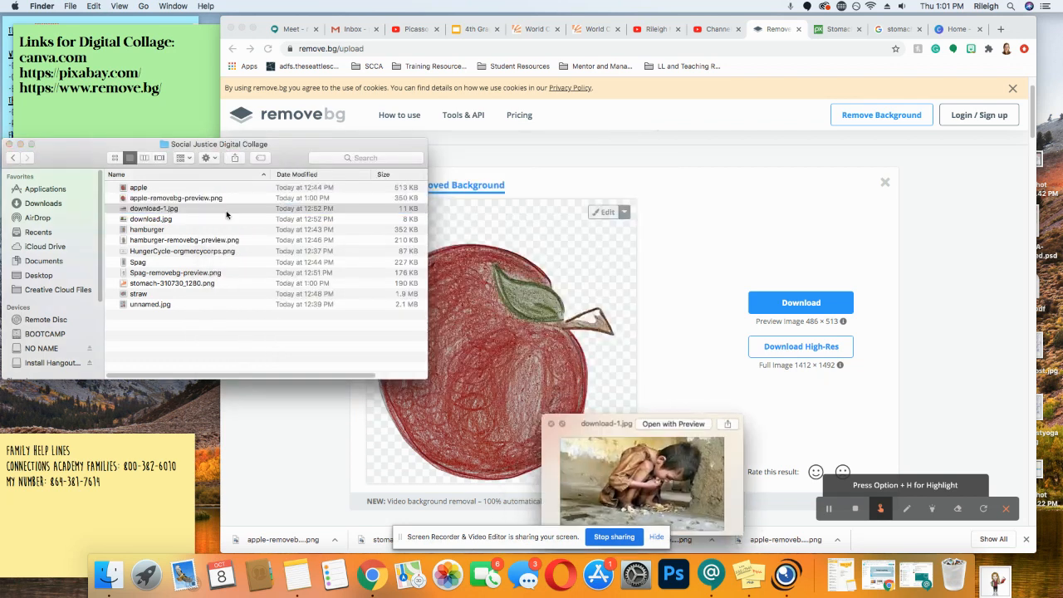
pyautogui.click(551, 424)
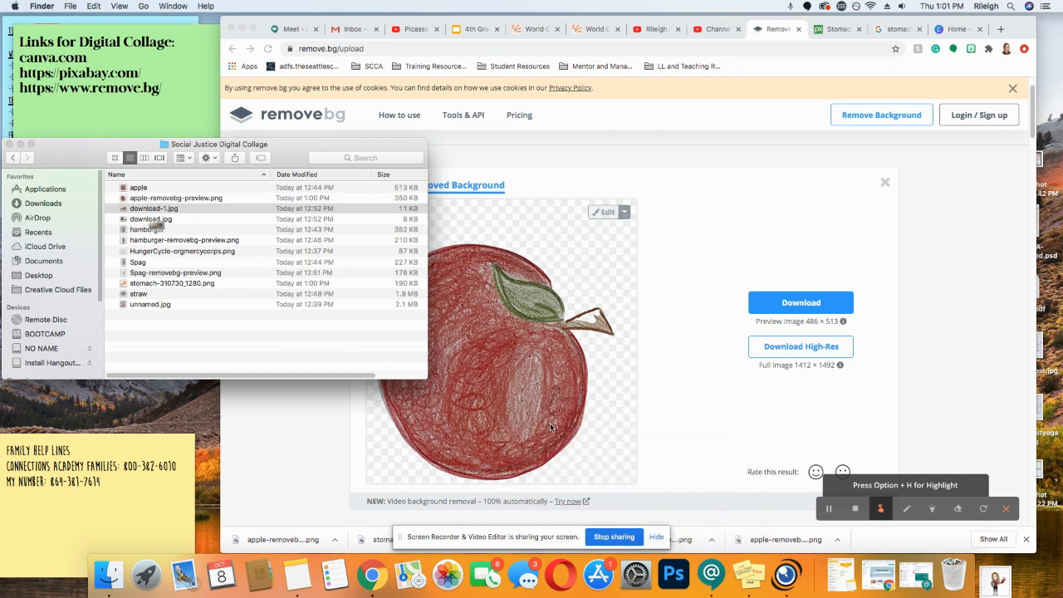
pyautogui.moveTo(145, 212); pyautogui.dragTo(701, 280)
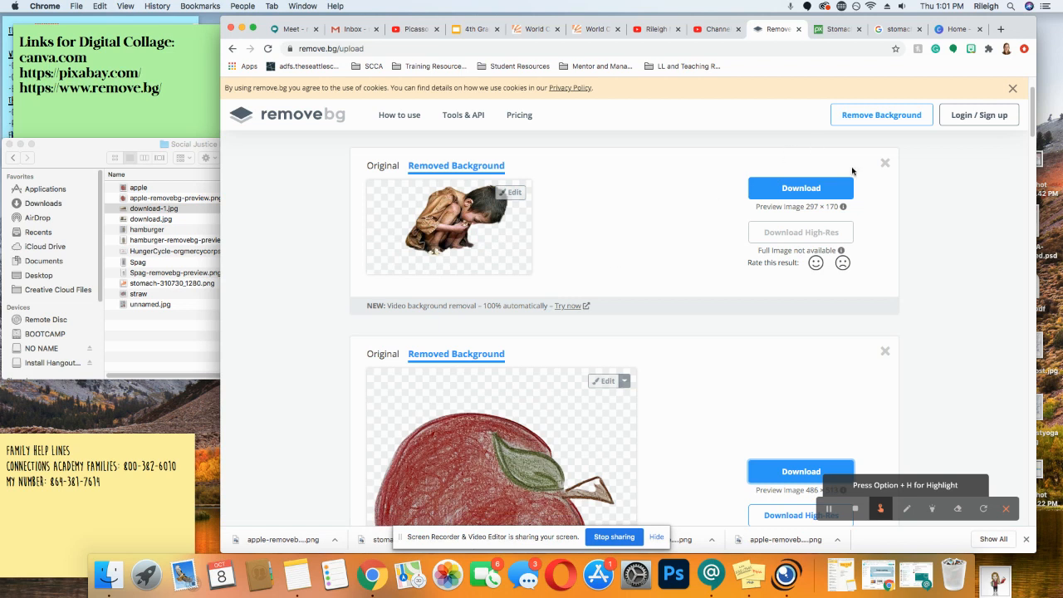
# Preview download.jpg from the collage folder and upload it to remove.bg for background removal
pyautogui.click(151, 324)
pyautogui.click(165, 220)
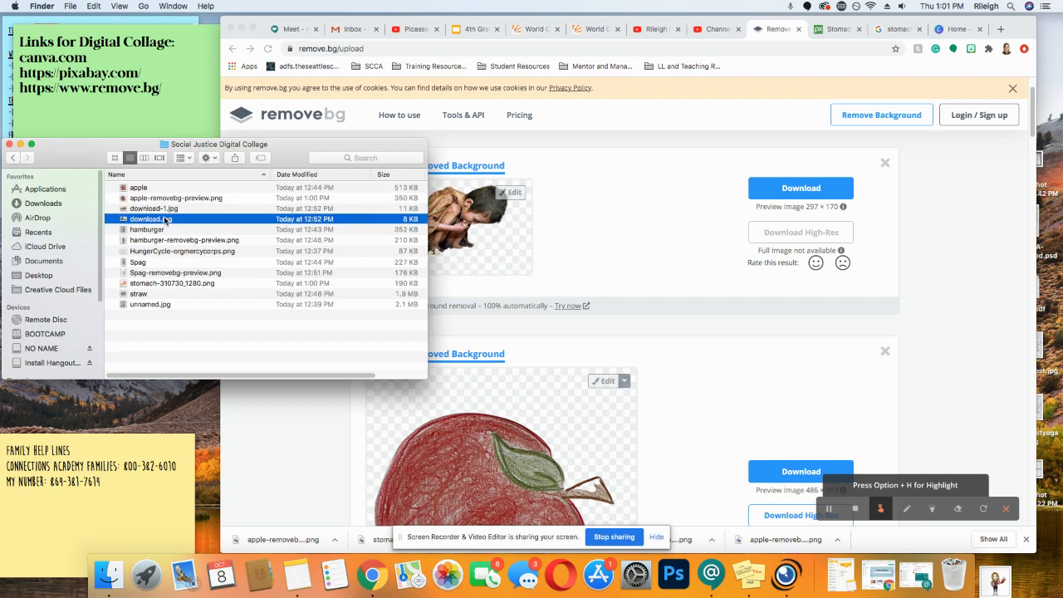
pyautogui.press('space')
pyautogui.click(552, 425)
pyautogui.moveTo(177, 226); pyautogui.dragTo(587, 236)
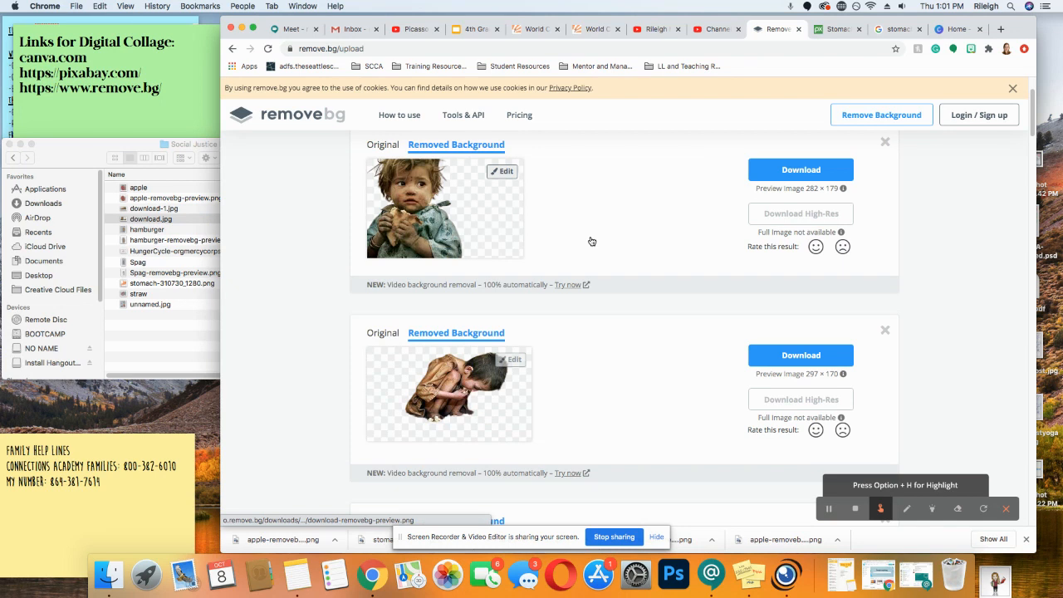
# Download the background-free version of download.jpg and move it from Downloads into the Social Justice Digital Collage folder
pyautogui.click(819, 172)
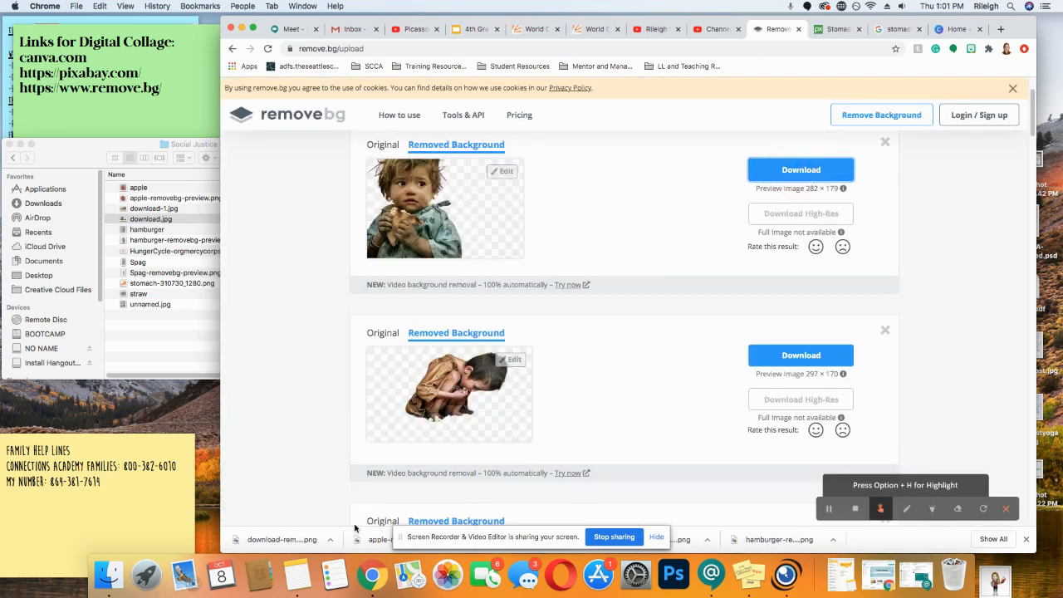
pyautogui.click(325, 539)
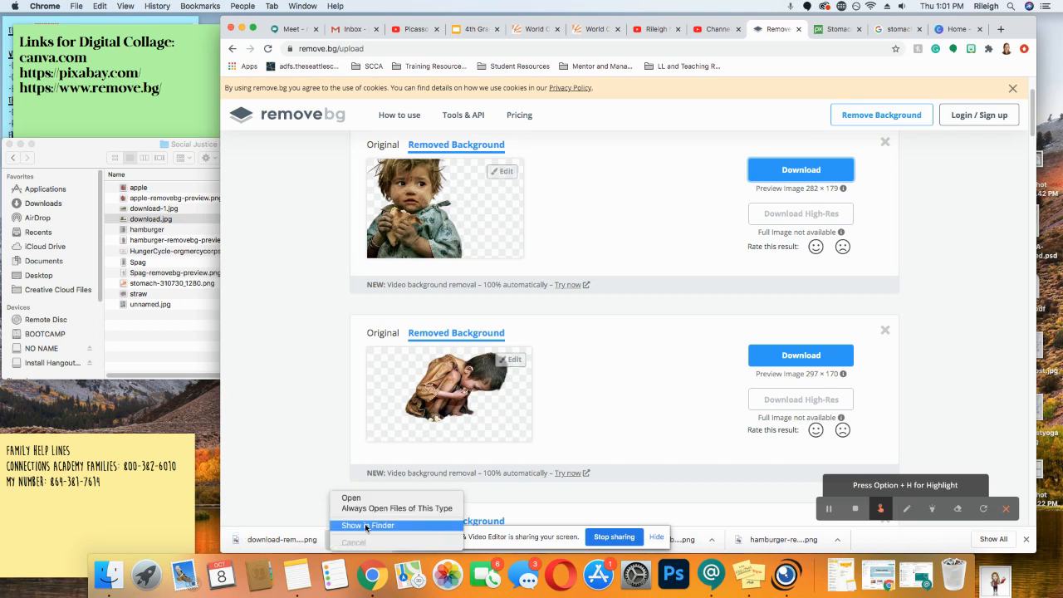
pyautogui.click(366, 525)
pyautogui.moveTo(356, 251); pyautogui.dragTo(155, 331)
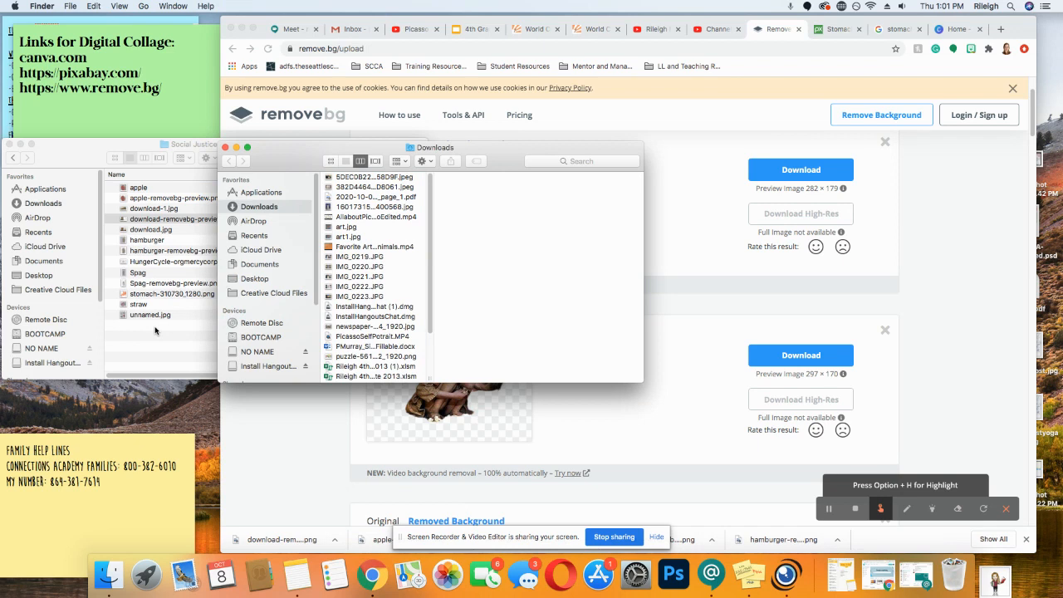
# Open all the files in the Social Justice Digital Collage folder together in Preview
pyautogui.click(153, 219)
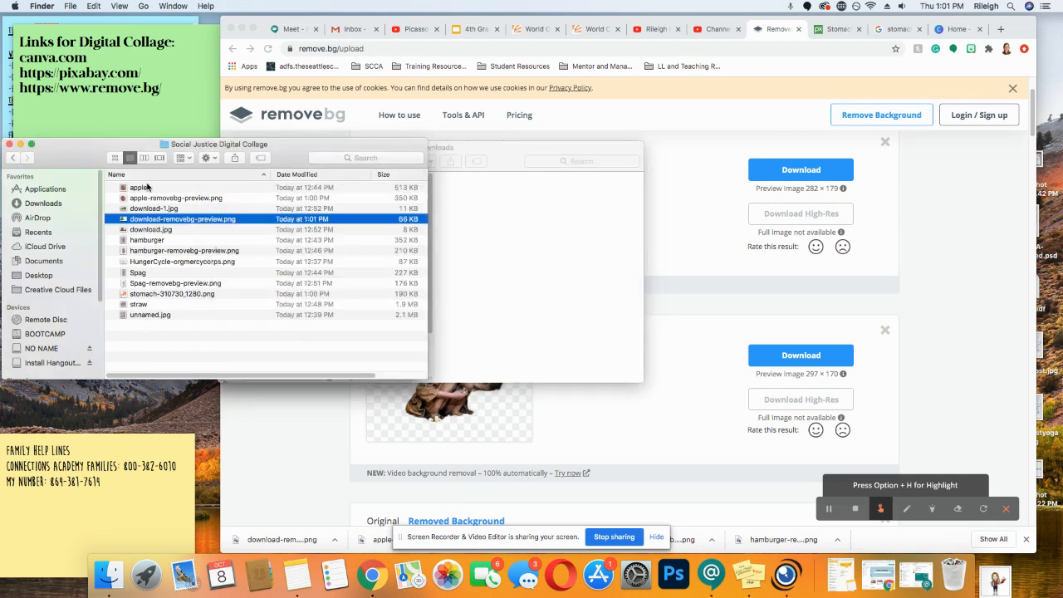
pyautogui.click(148, 188)
pyautogui.keyDown('shift'); pyautogui.click(165, 316); pyautogui.keyUp('shift')
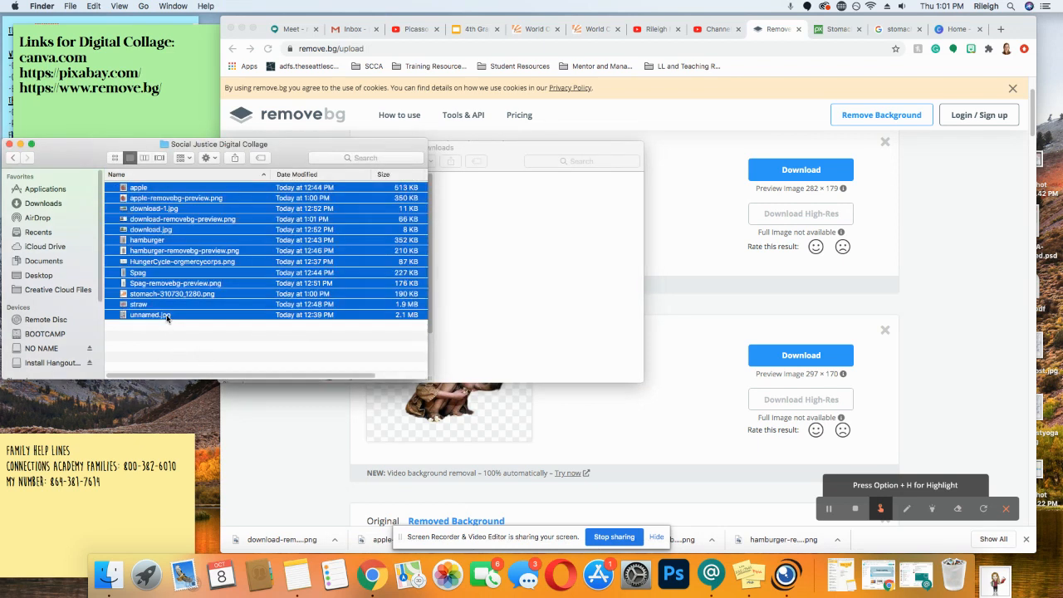
pyautogui.rightClick(173, 314)
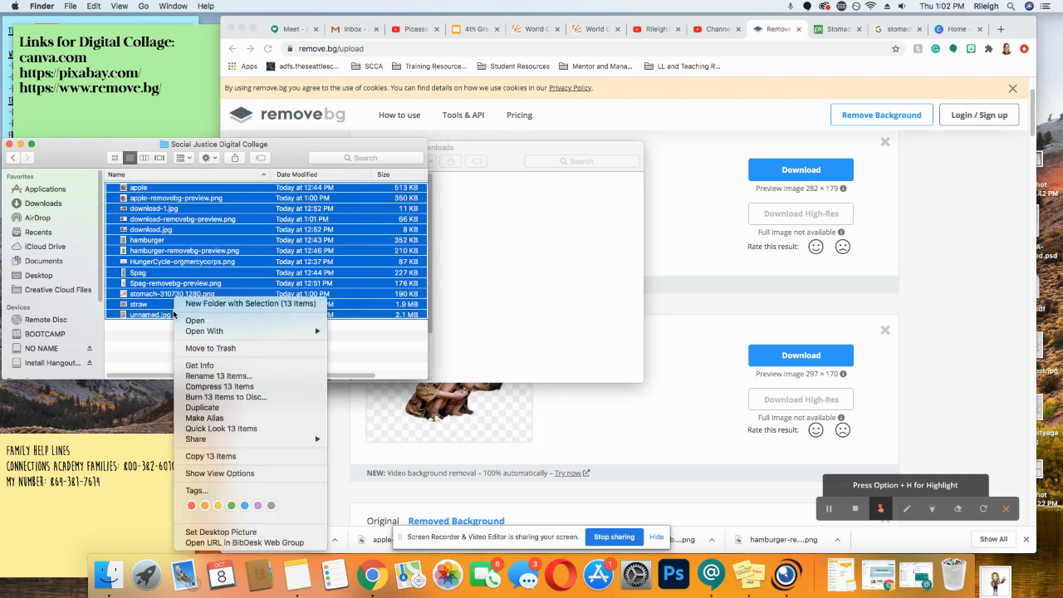
pyautogui.moveTo(217, 331)
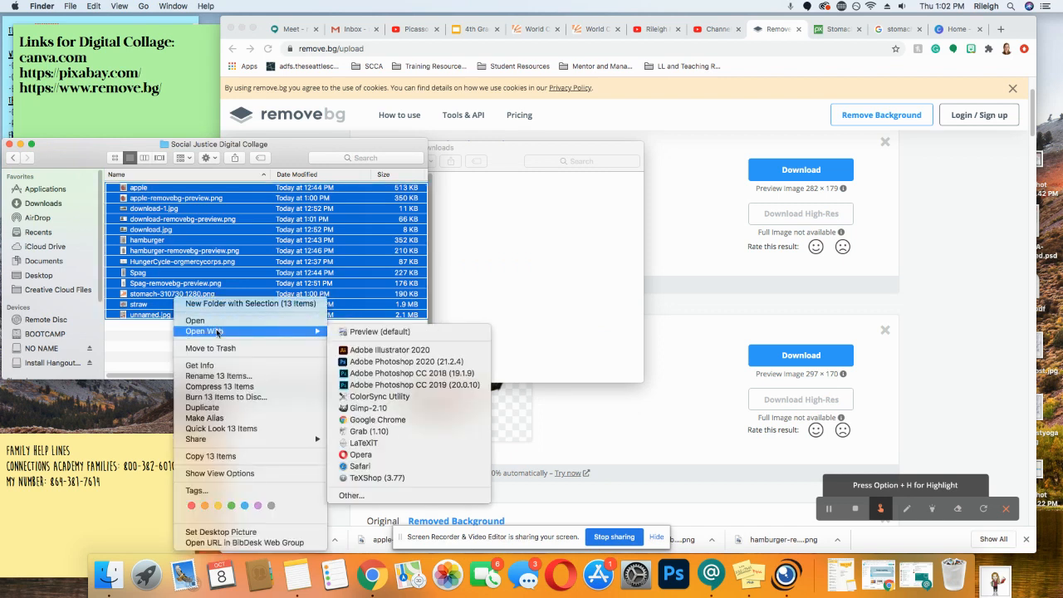
pyautogui.click(344, 332)
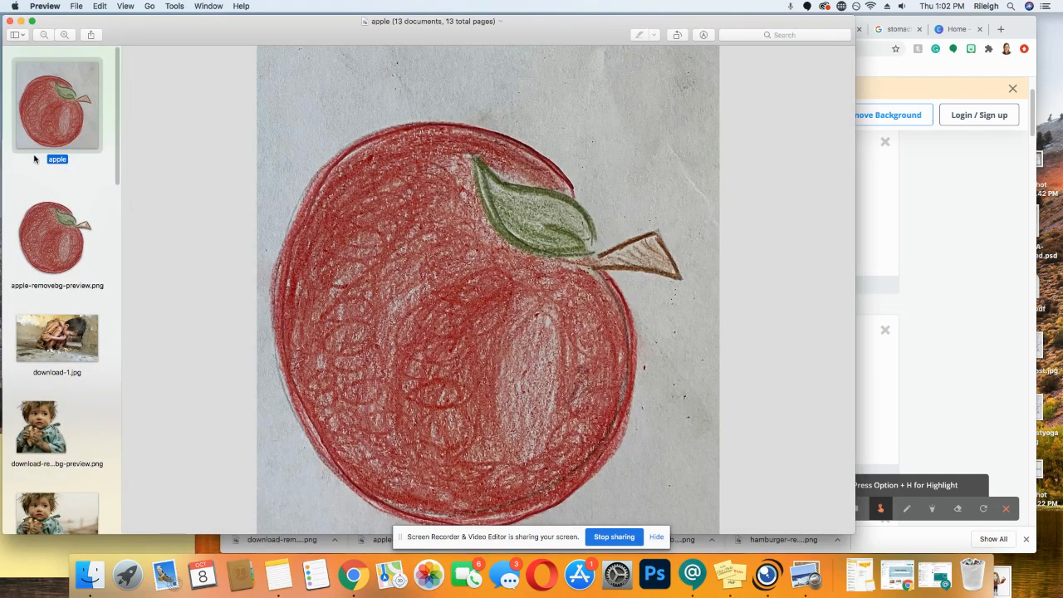
# Review every opened collage image from apple through unnamed.jpg, including the food drawings, child photos and hunger cycle graphic, and close Preview's window
pyautogui.press('Down')
pyautogui.press('Down')
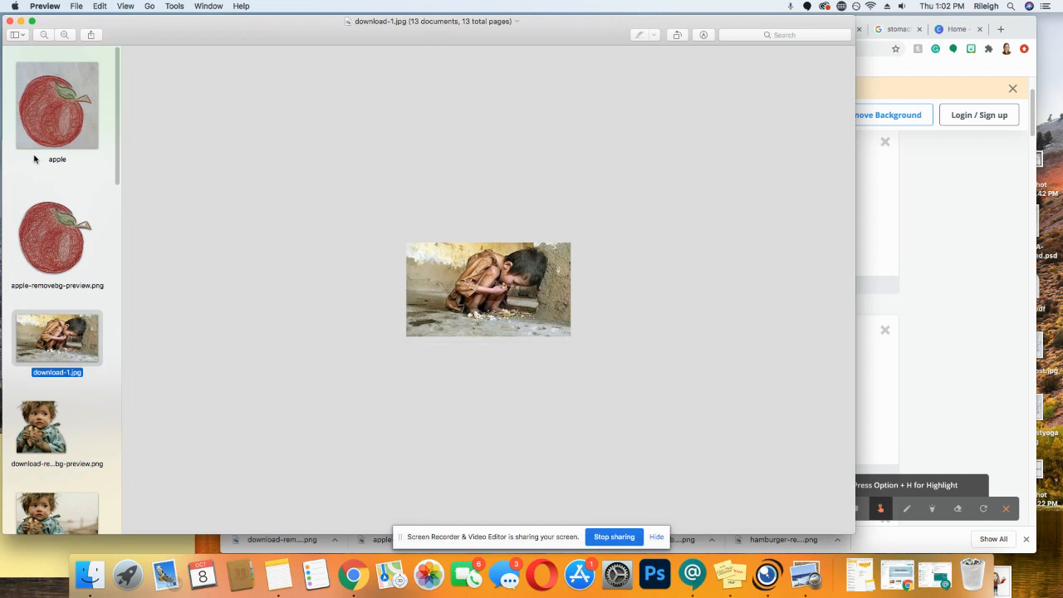
pyautogui.press('Down')
pyautogui.press('Down')
pyautogui.press('Down')
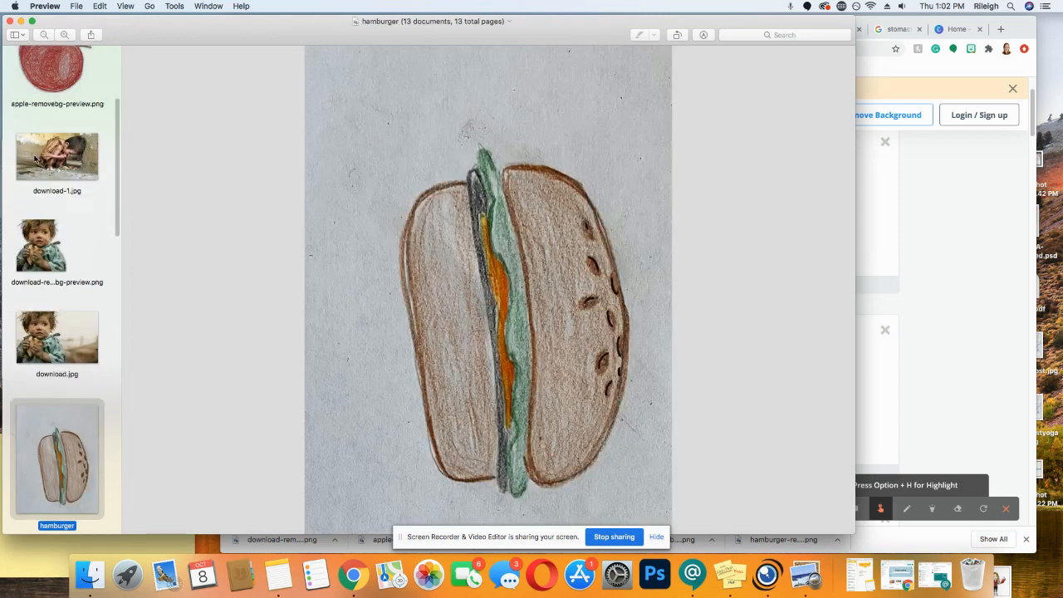
pyautogui.press('Down')
pyautogui.press('Down')
pyautogui.press('Up')
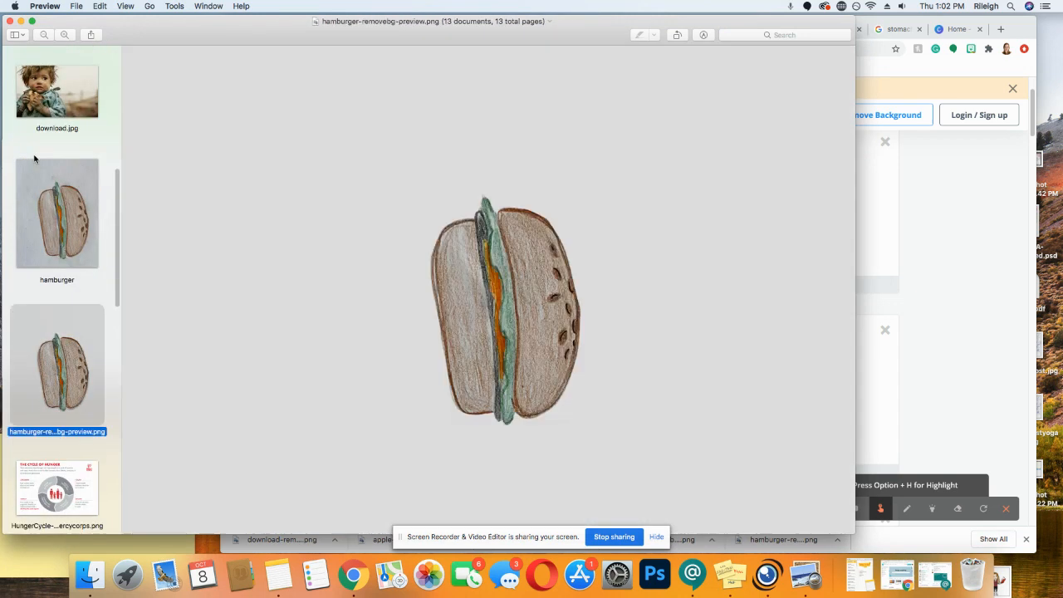
pyautogui.press('Down')
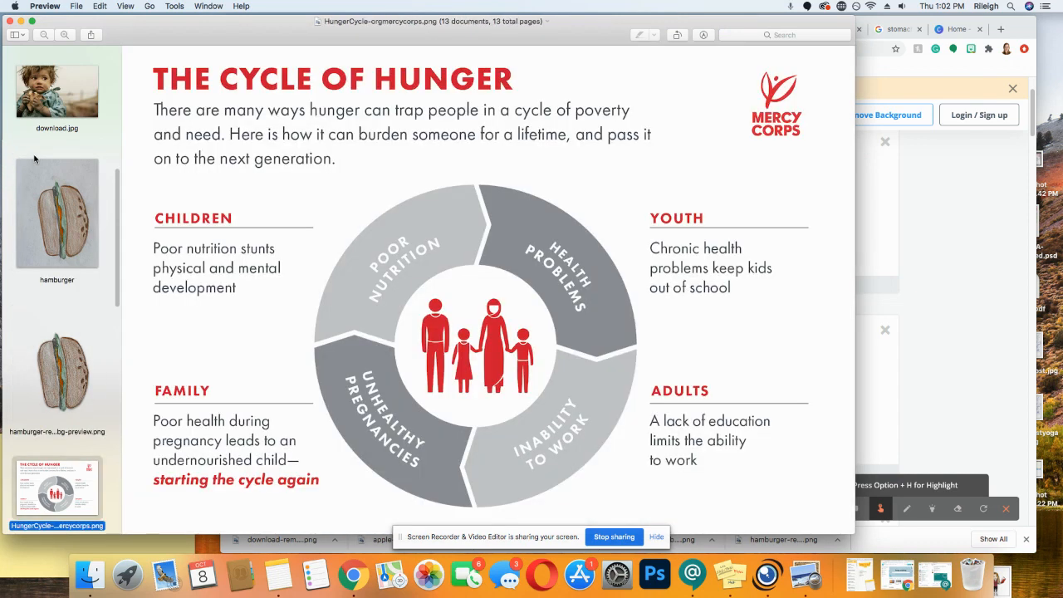
pyautogui.press('Down')
pyautogui.press('Down')
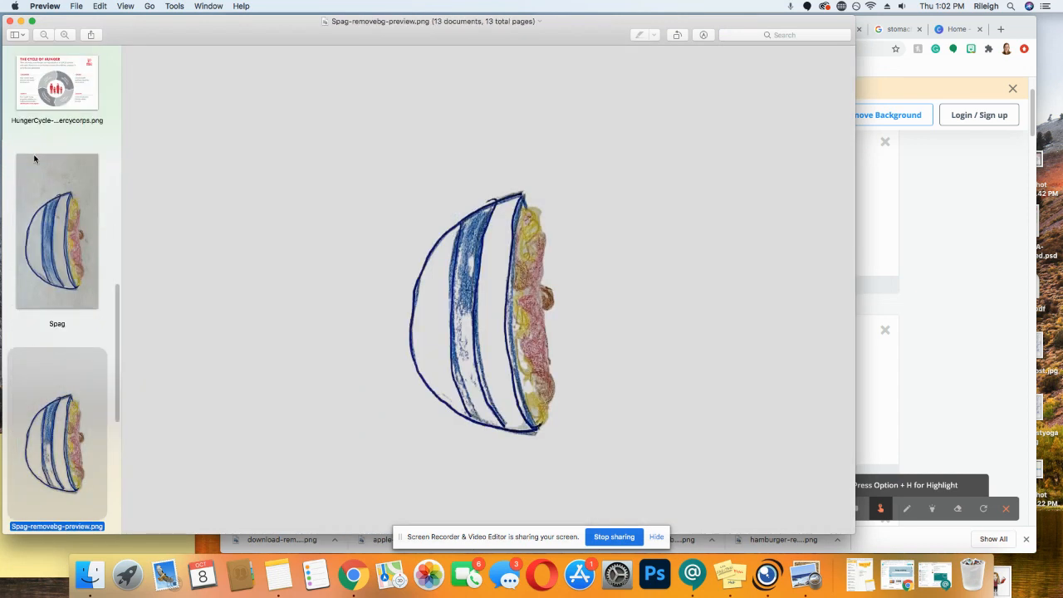
pyautogui.press('Down')
pyautogui.press('Down')
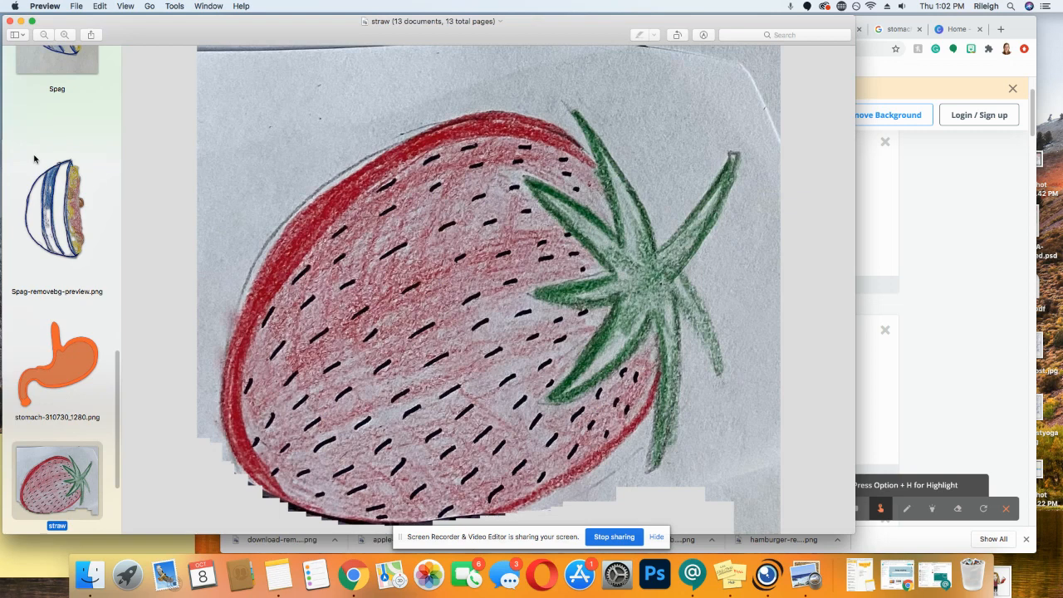
pyautogui.press('Down')
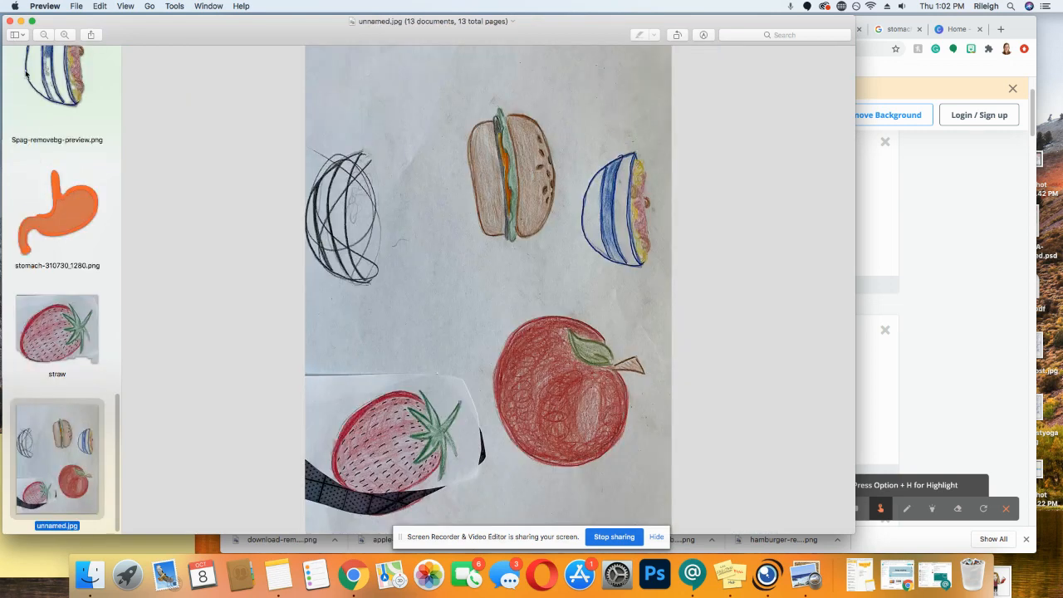
pyautogui.click(8, 21)
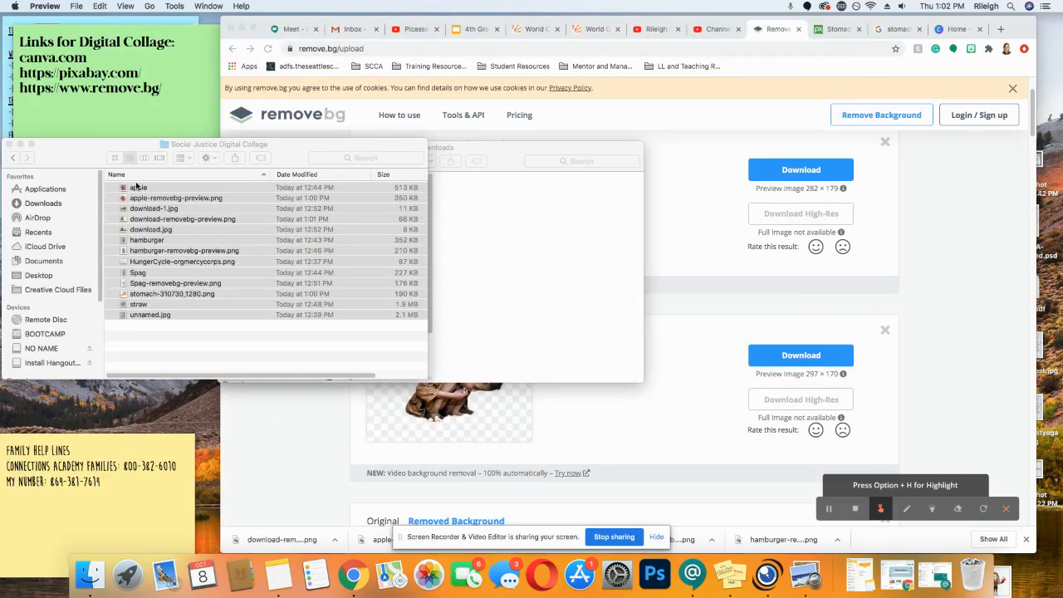
# Close the Downloads window, keep the collage folder open, and switch to Canva's home page in Chrome
pyautogui.click(309, 151)
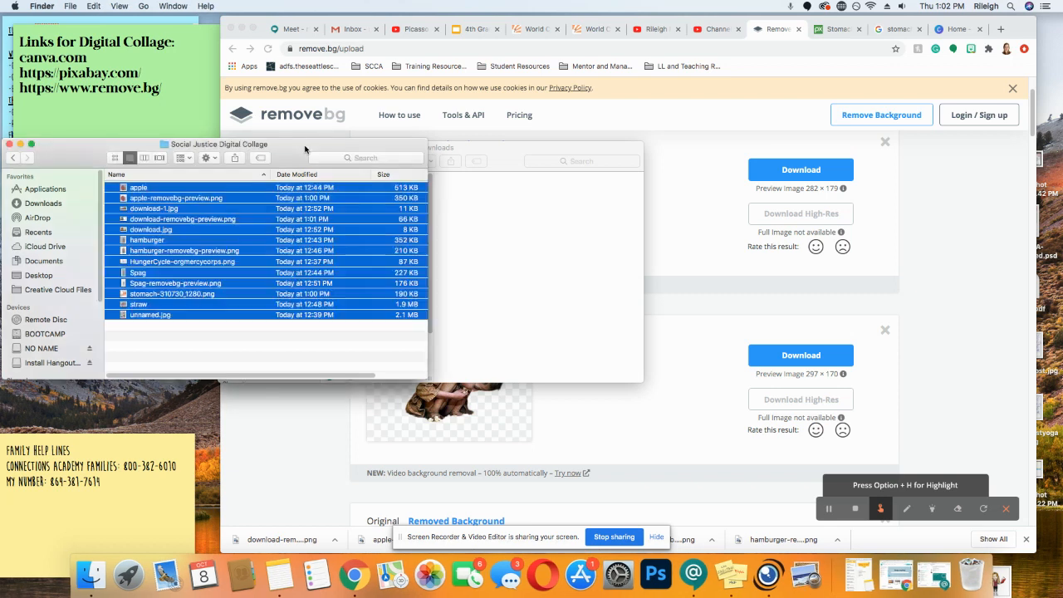
pyautogui.click(476, 205)
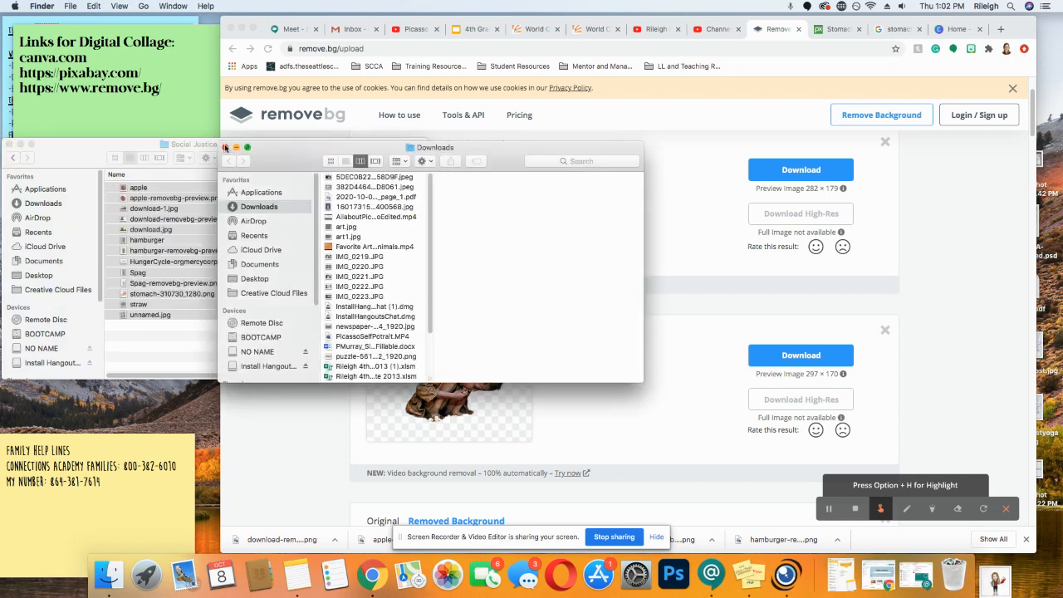
pyautogui.click(224, 147)
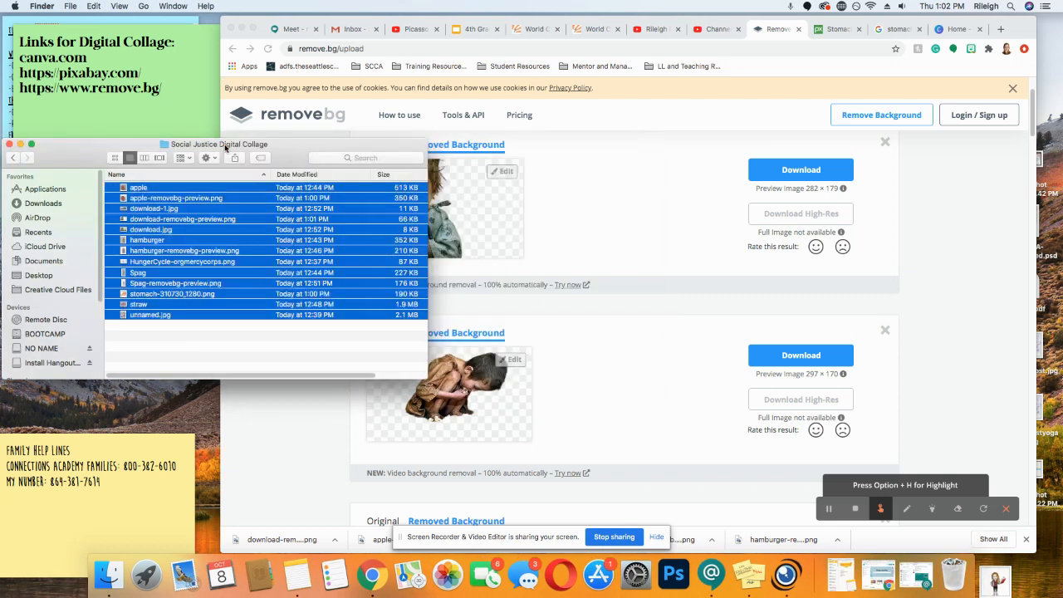
pyautogui.click(957, 30)
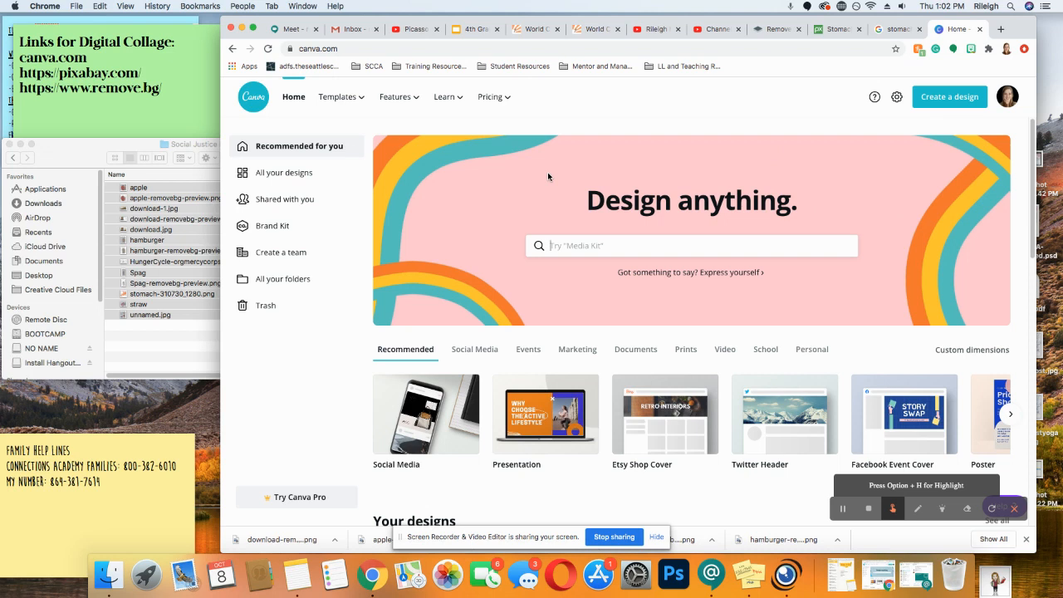
pyautogui.click(944, 94)
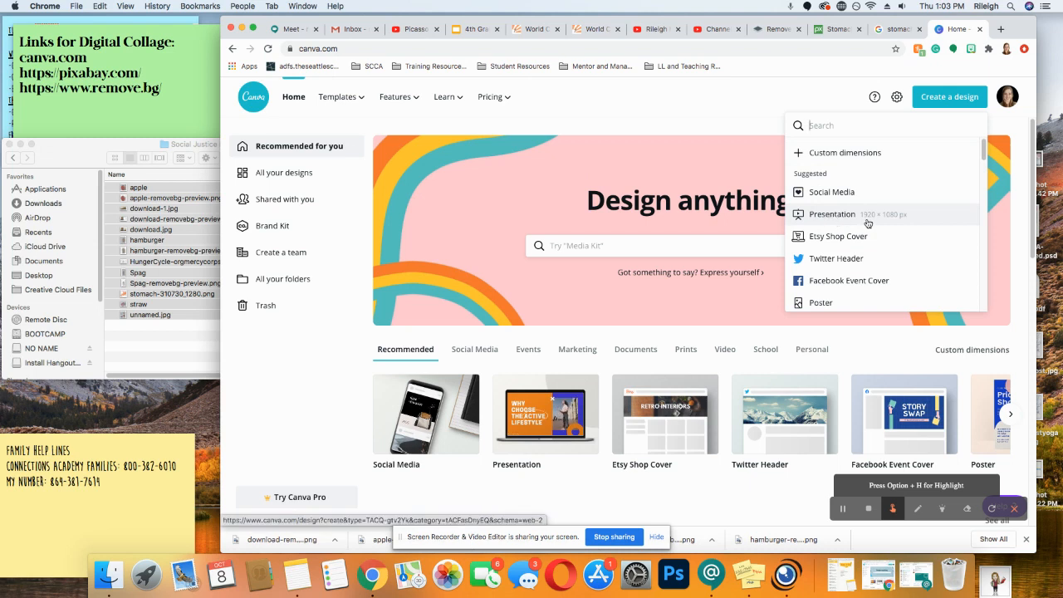
pyautogui.click(831, 215)
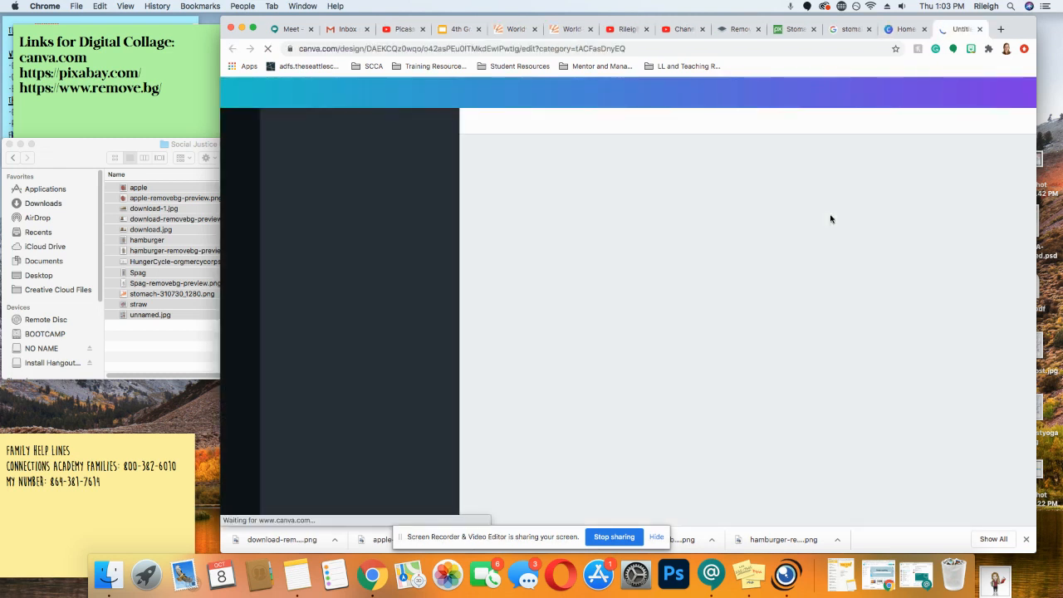
pyautogui.click(246, 96)
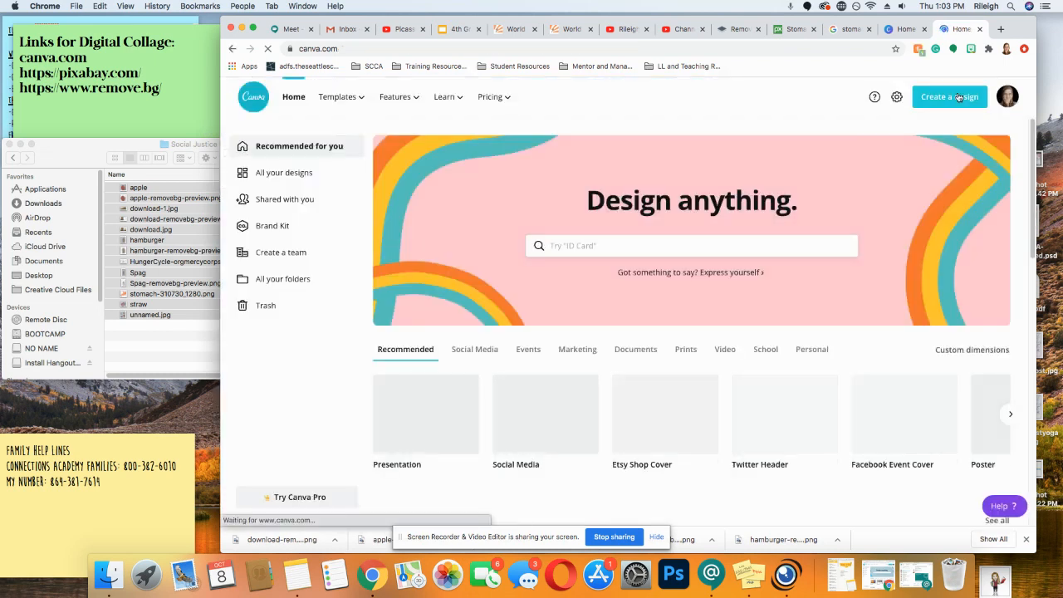
# Create a new blank Social Media design in Canva
pyautogui.click(954, 97)
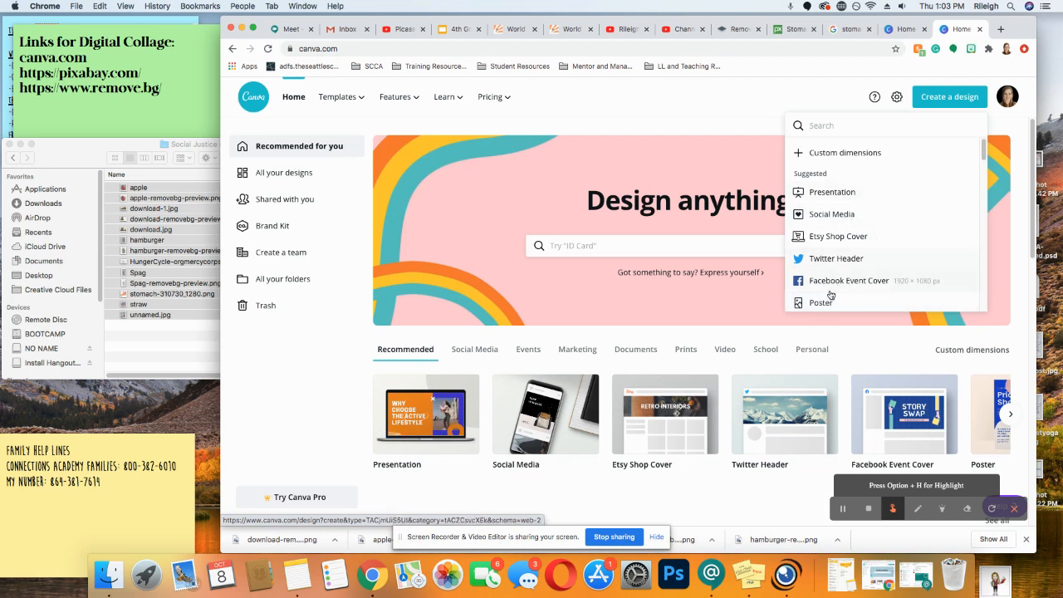
pyautogui.click(829, 214)
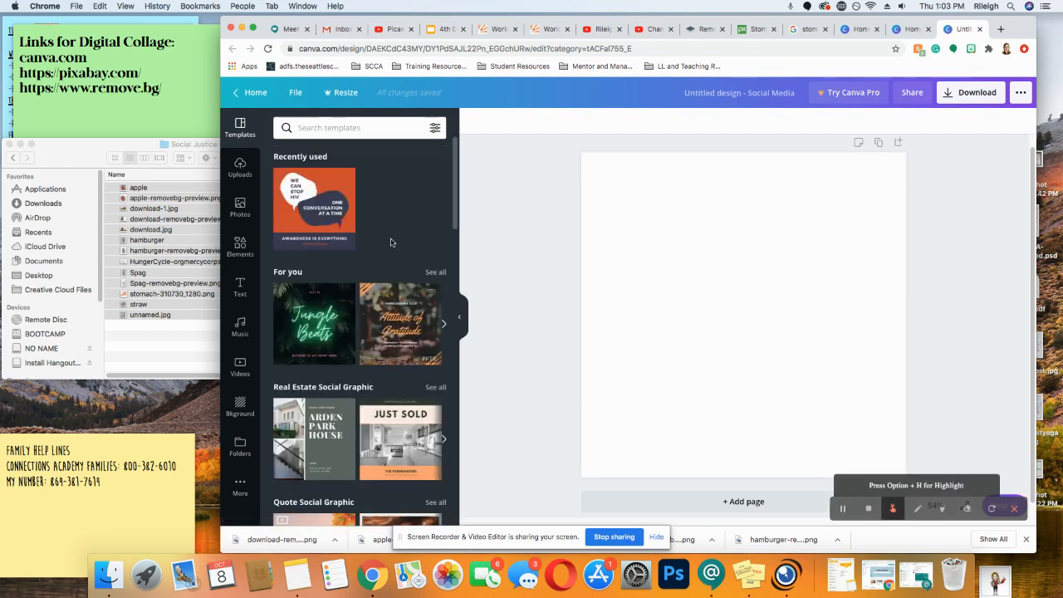
# Browse the social media templates, from the themed categories through all results, for a layout that could suit the collage
pyautogui.scroll(-5, 379, 306)
pyautogui.scroll(-5, 378, 306)
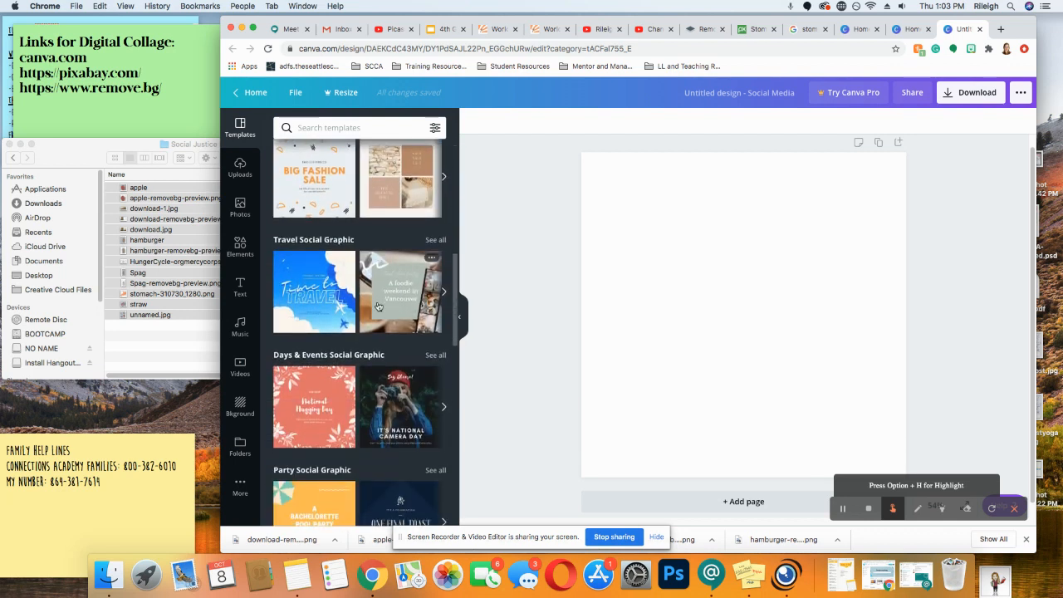
pyautogui.scroll(-5, 379, 306)
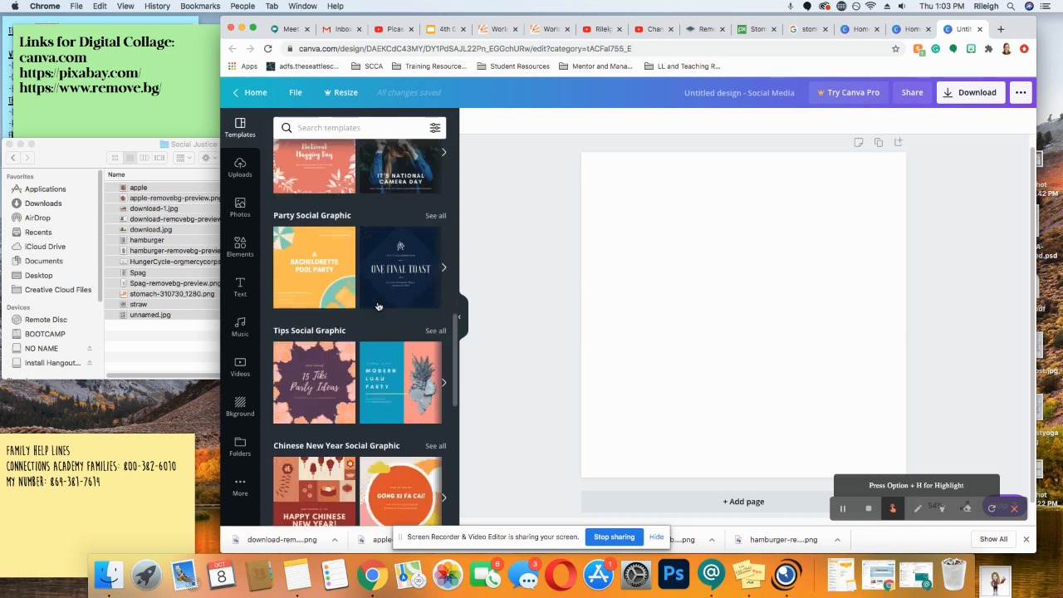
pyautogui.scroll(-5, 379, 307)
pyautogui.scroll(-3, 379, 306)
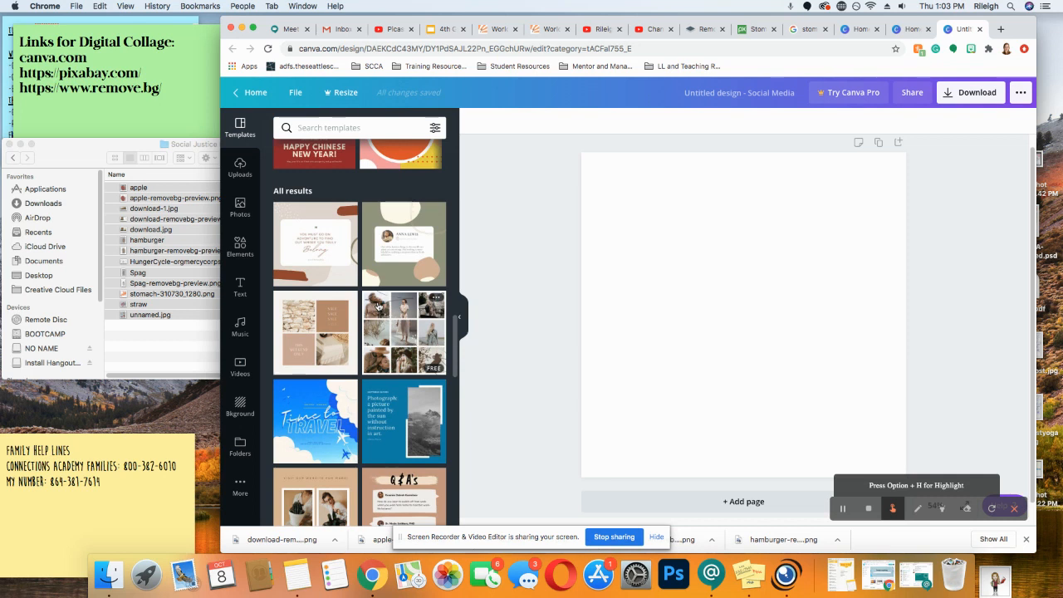
pyautogui.scroll(-1, 405, 309)
pyautogui.scroll(-1, 405, 309)
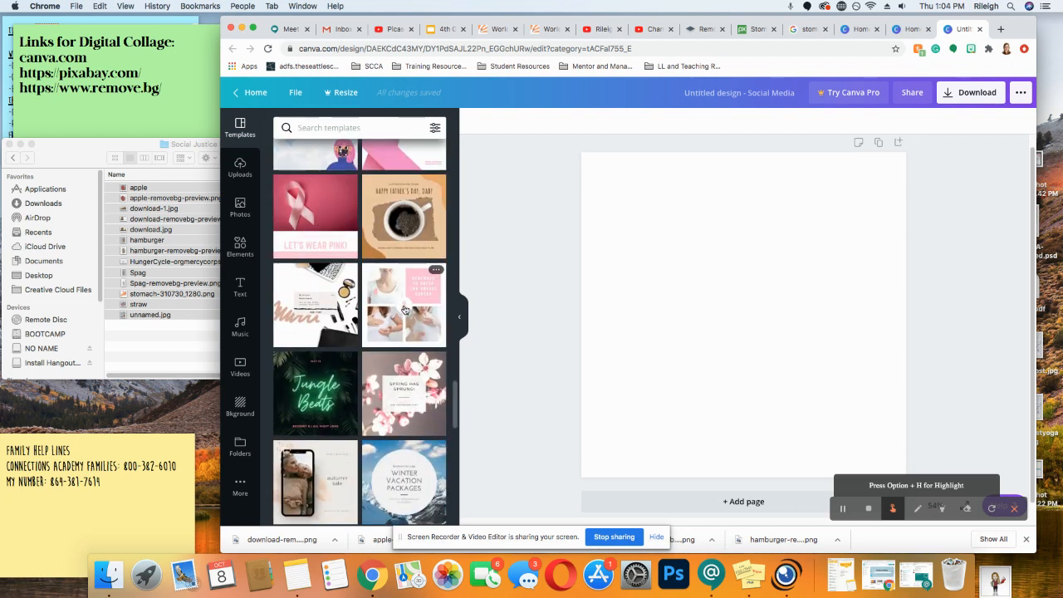
pyautogui.scroll(-4, 404, 309)
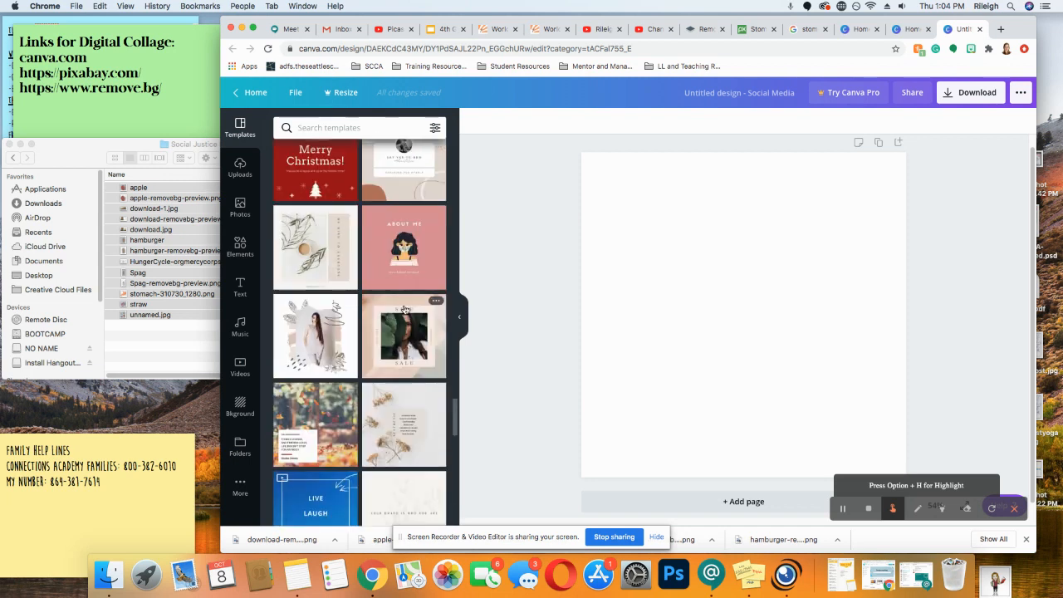
pyautogui.scroll(-1, 405, 309)
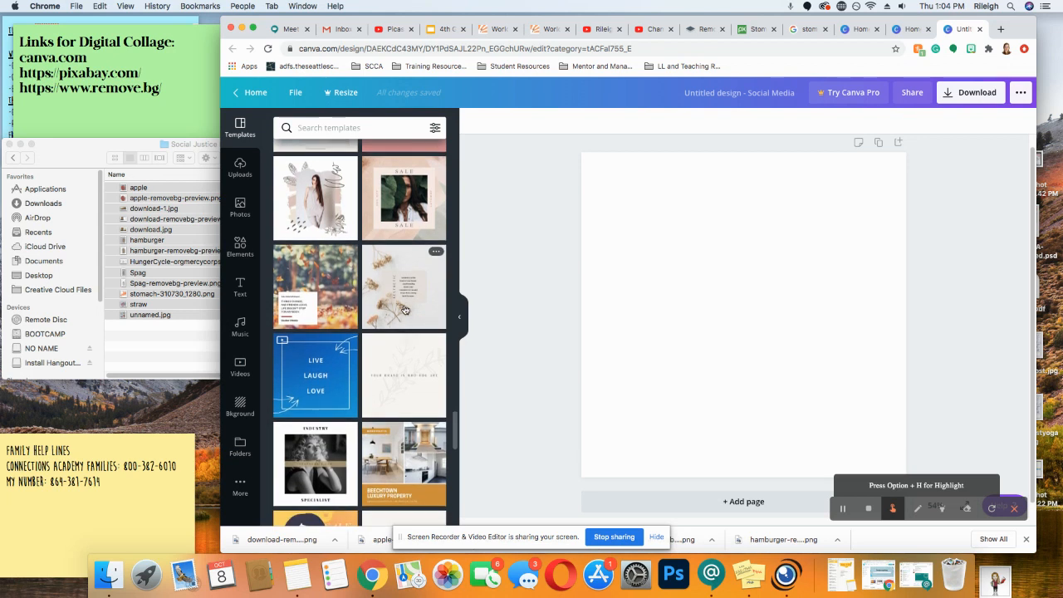
pyautogui.scroll(-6, 404, 309)
pyautogui.scroll(-20, 405, 309)
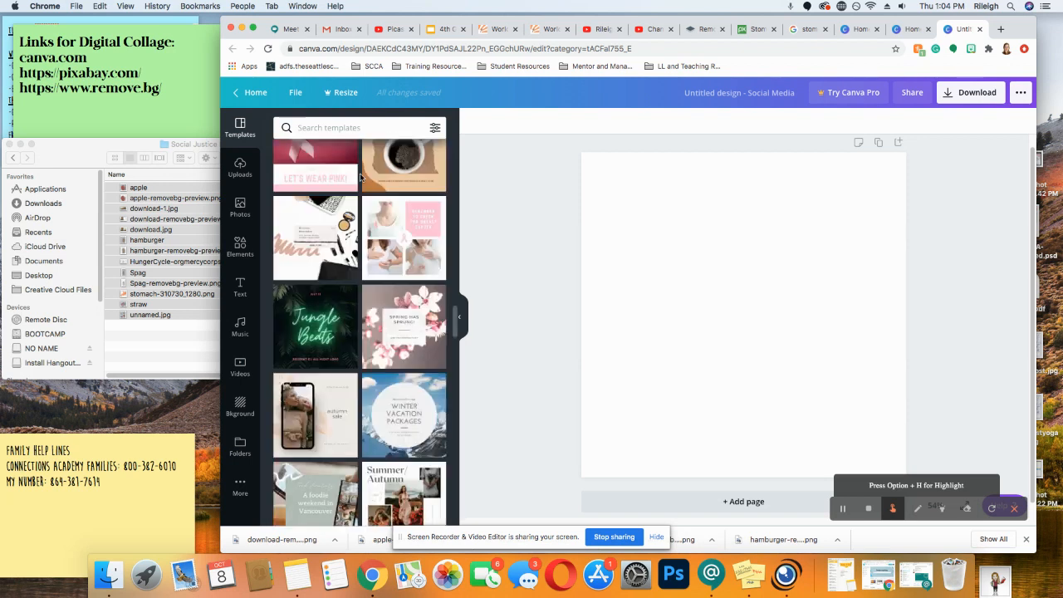
# Search the design templates for "bread" and for "wheat"
pyautogui.write('br')
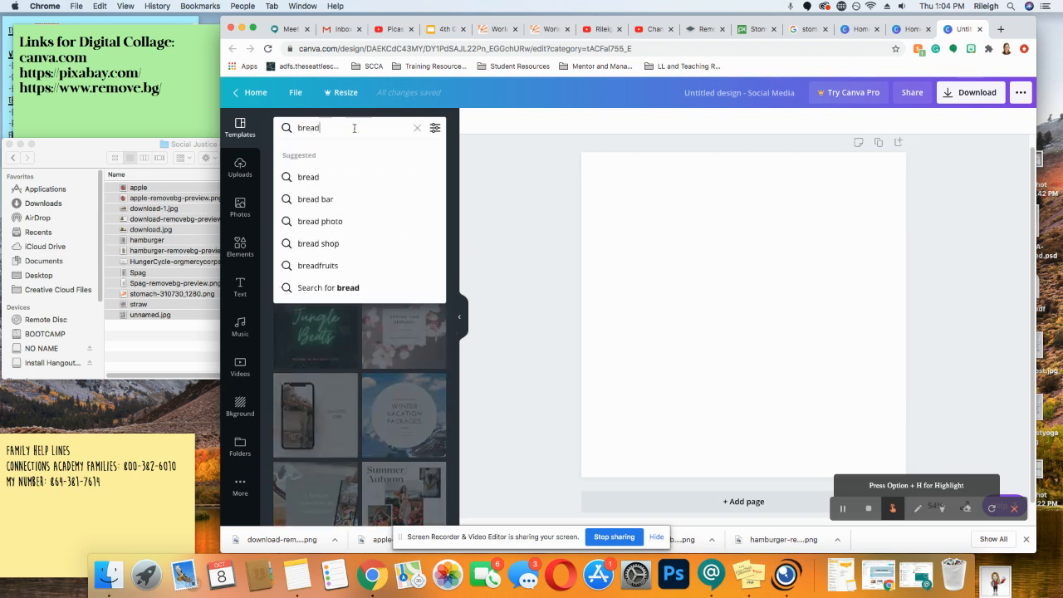
pyautogui.write('ead')
pyautogui.press('Return')
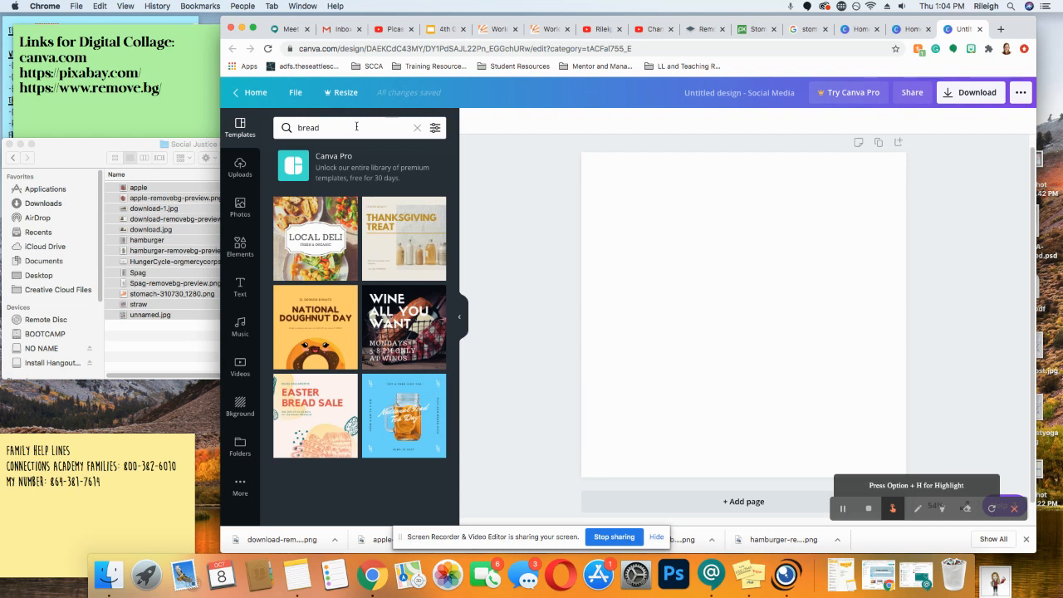
pyautogui.click(355, 127)
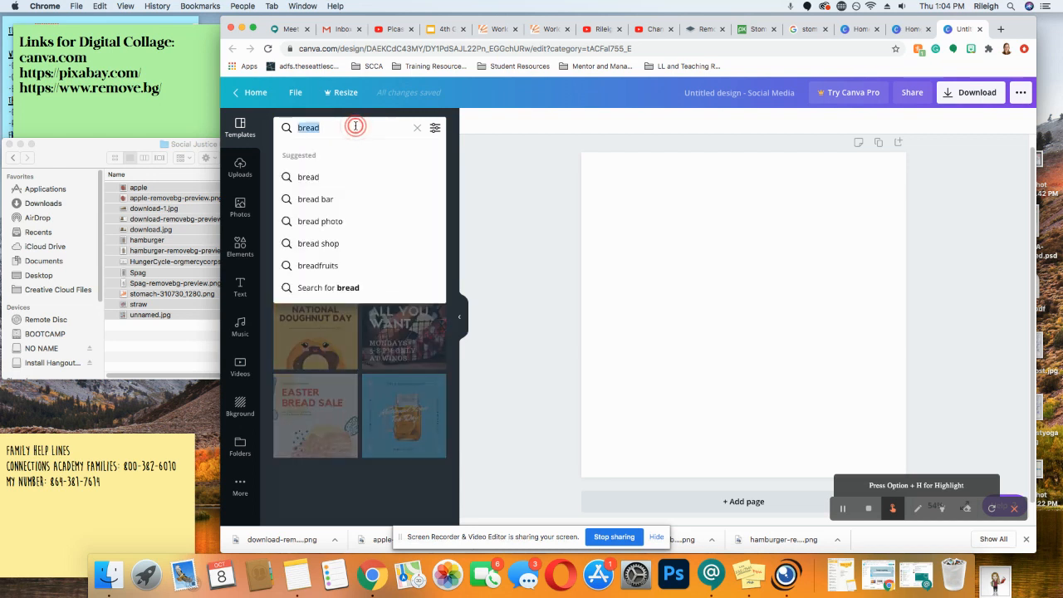
pyautogui.write('wheat')
pyautogui.press('Return')
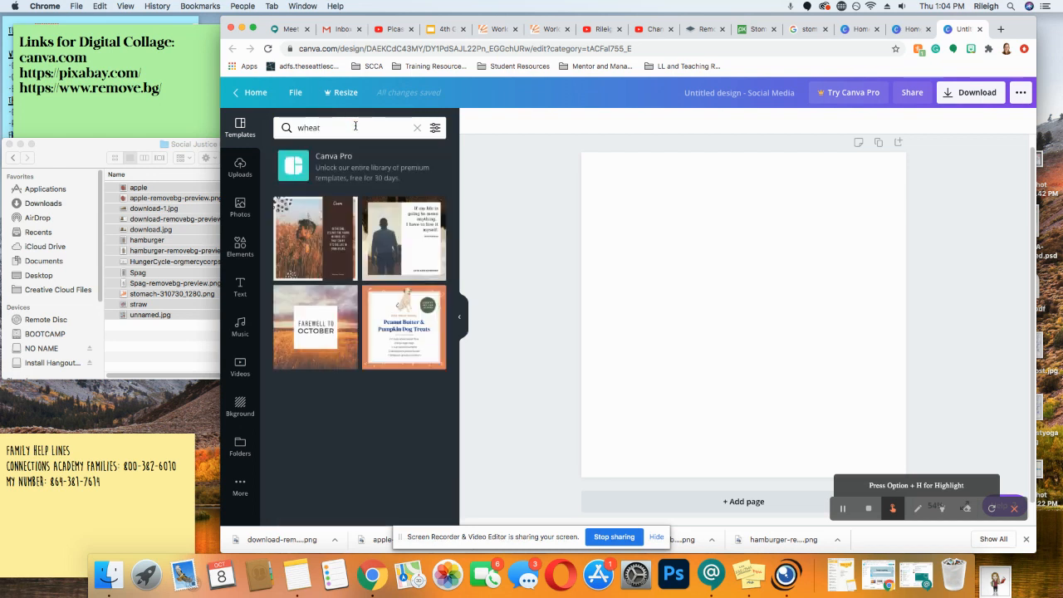
# Replace the template search term with "food" and run the search
pyautogui.click(356, 127)
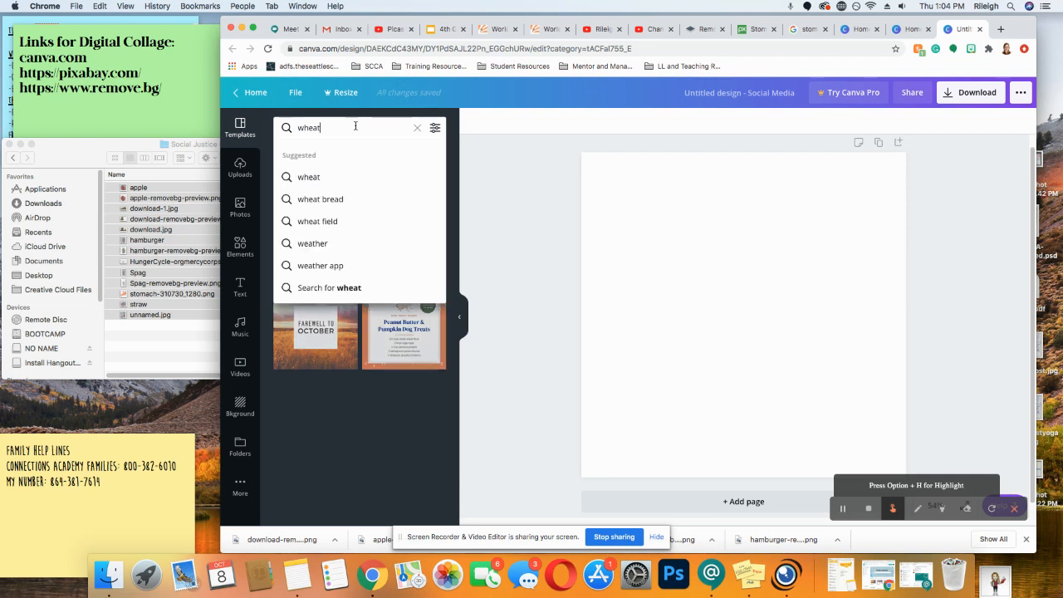
pyautogui.press('BackSpace')
pyautogui.press('BackSpace')
pyautogui.press('BackSpace')
pyautogui.press('BackSpace')
pyautogui.press('BackSpace')
pyautogui.write('food')
pyautogui.press('Return')
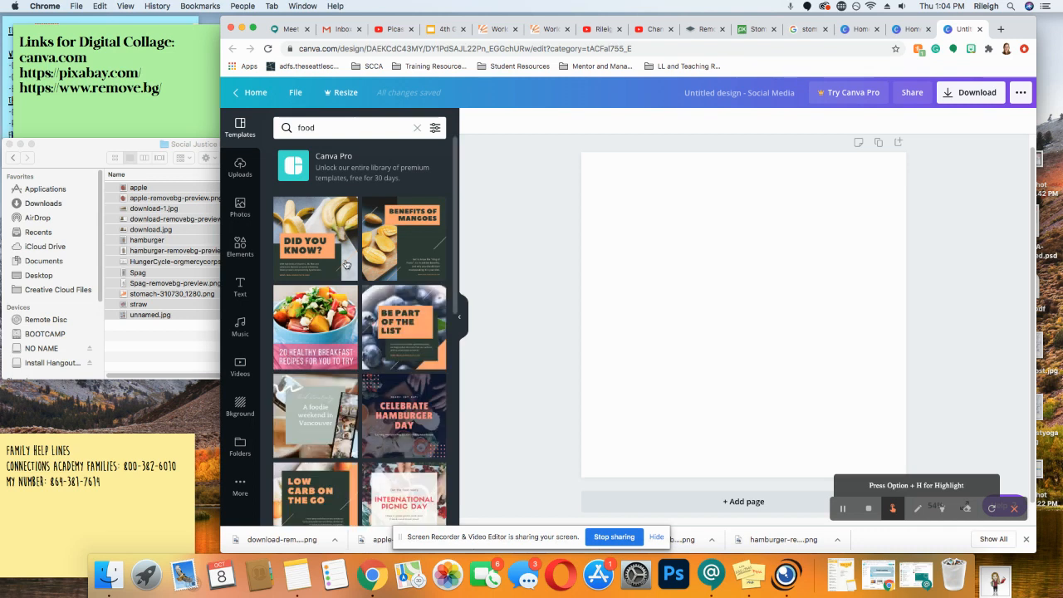
# Look through the food templates and apply the beige "Photo Challenge!" template with the ice cream cone to the page
pyautogui.scroll(-5, 353, 262)
pyautogui.scroll(-5, 361, 253)
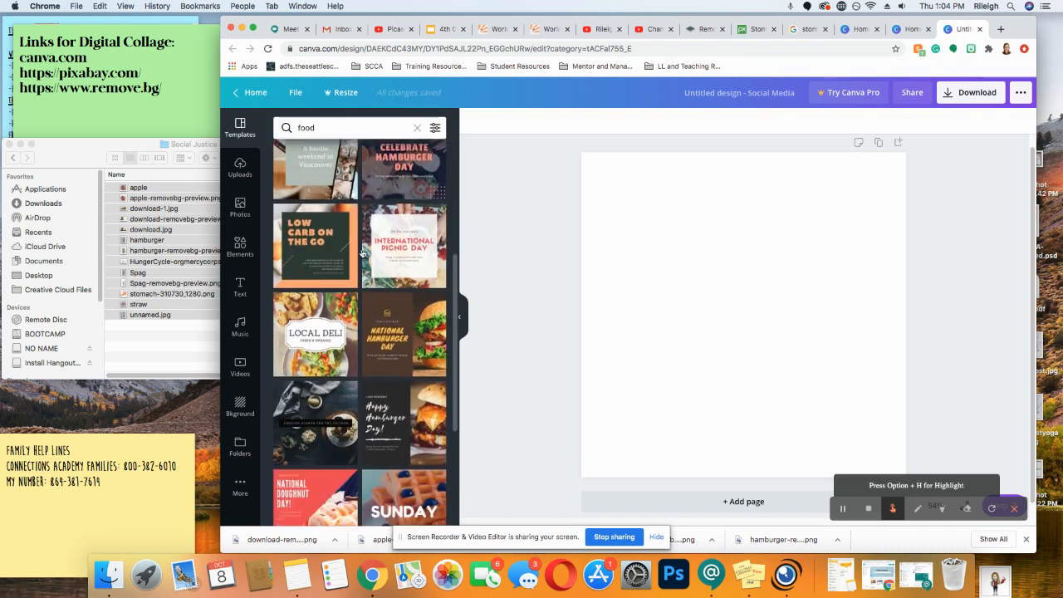
pyautogui.scroll(-10, 361, 254)
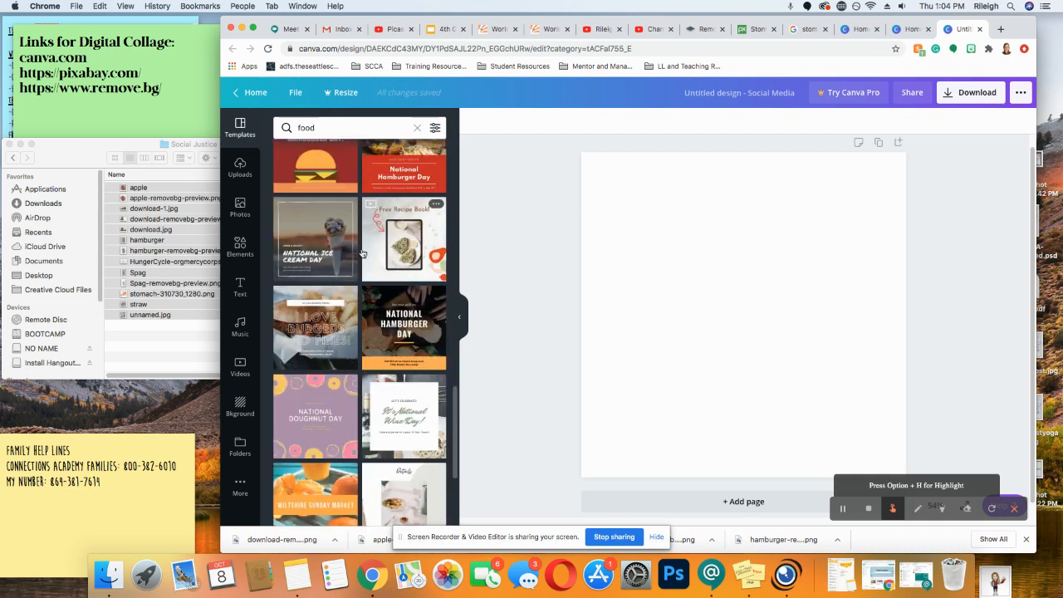
pyautogui.scroll(-5, 361, 253)
pyautogui.scroll(-2, 361, 254)
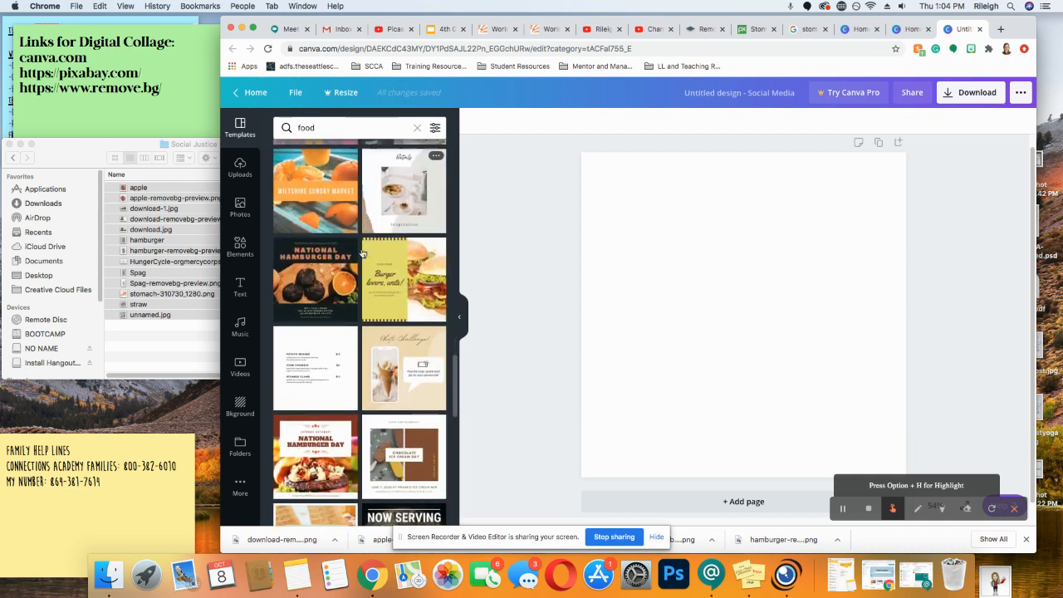
pyautogui.scroll(-2, 361, 254)
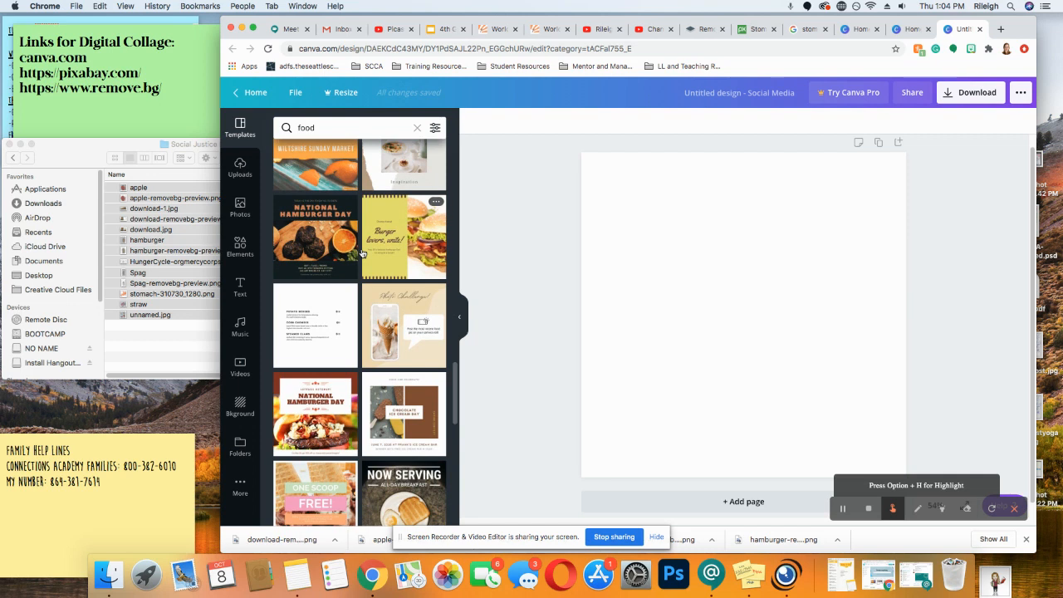
pyautogui.click(404, 314)
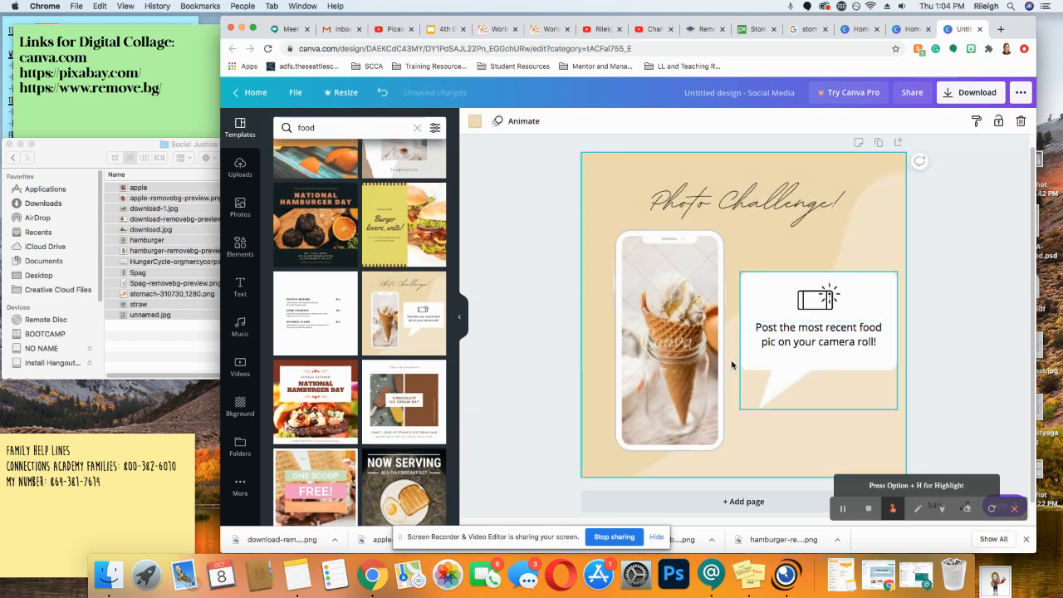
# Delete the ice cream photo, its phone frame and the "Photo Challenge!" heading from the template
pyautogui.click(690, 314)
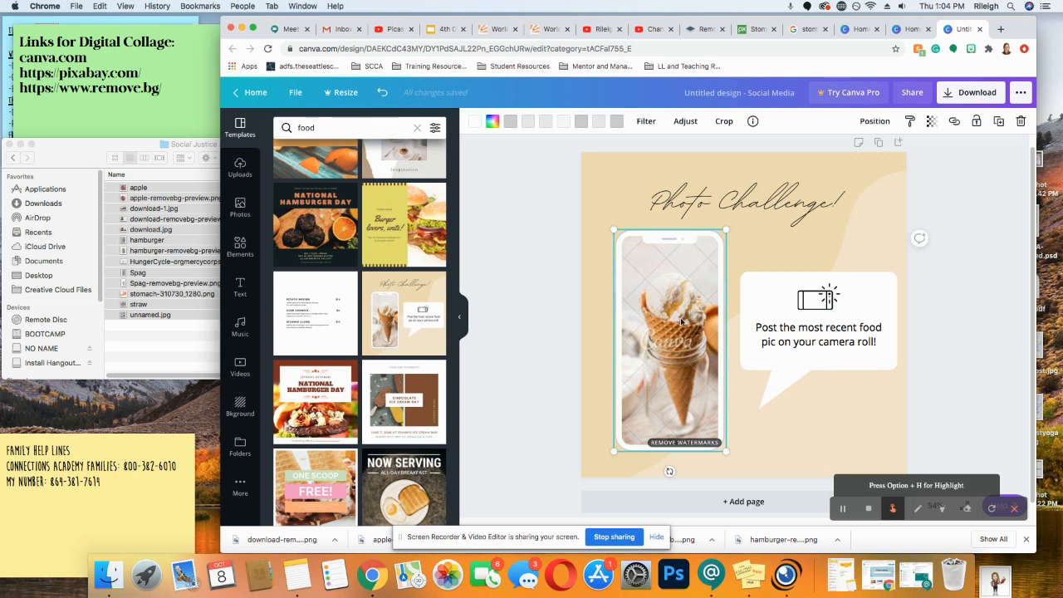
pyautogui.press('Delete')
pyautogui.click(702, 270)
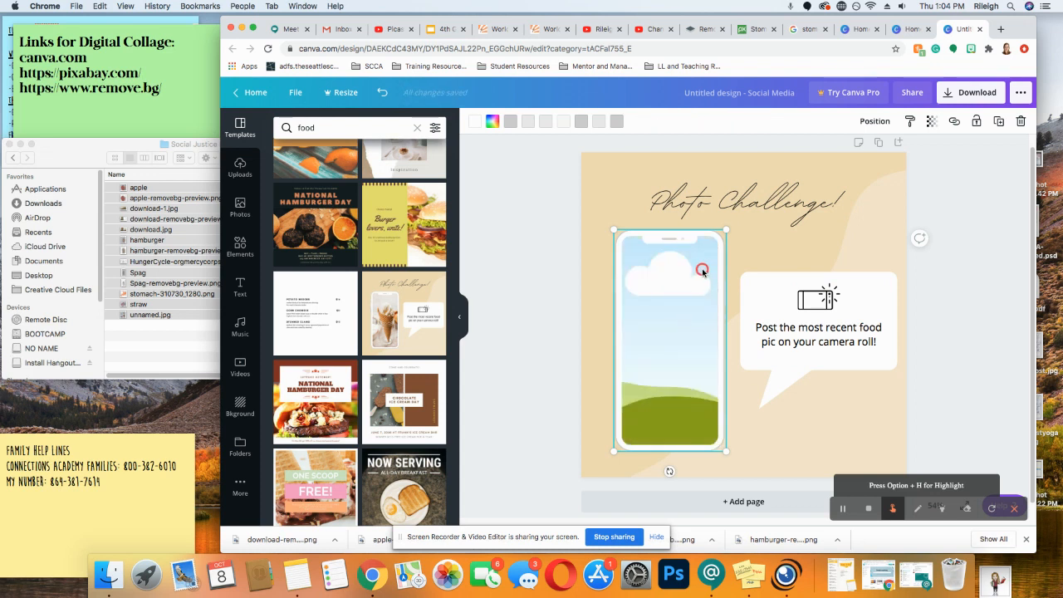
pyautogui.press('Delete')
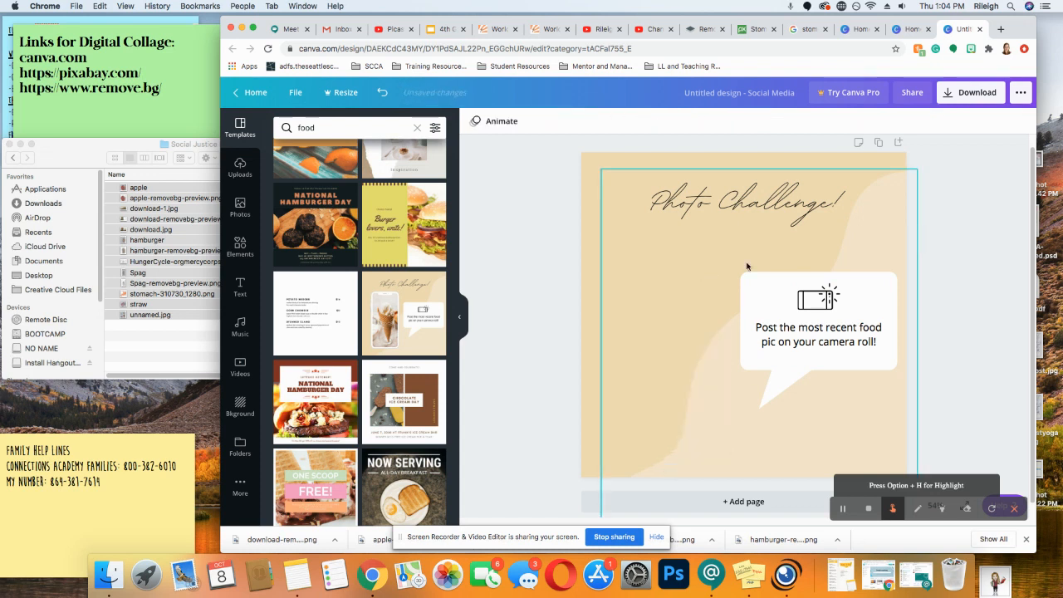
pyautogui.click(771, 206)
pyautogui.press('Delete')
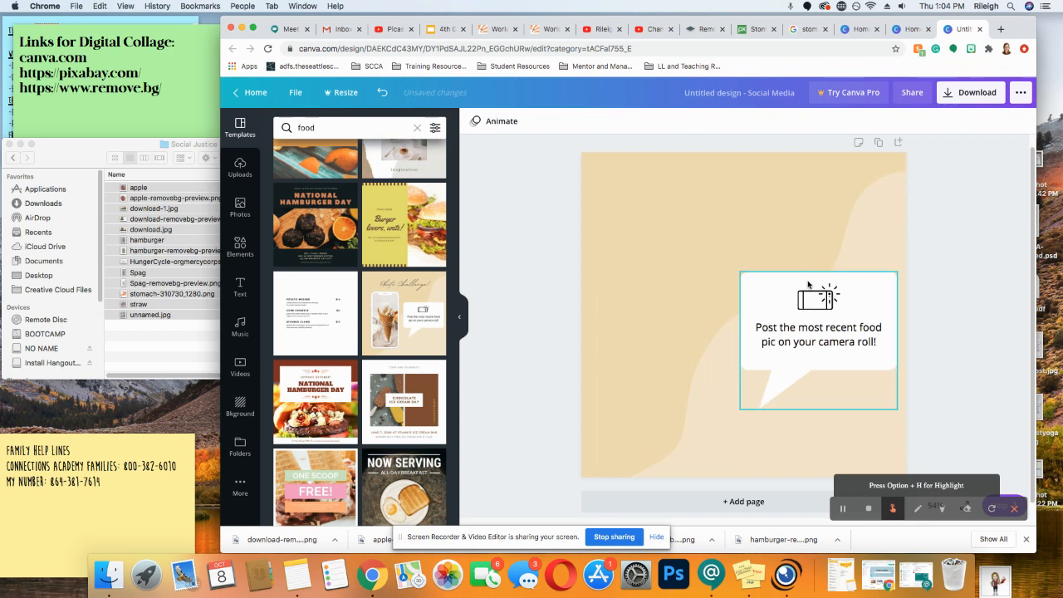
# Delete the white speech bubble, the camera icon and the "Post the most recent food pic on your camera roll!" text
pyautogui.click(807, 284)
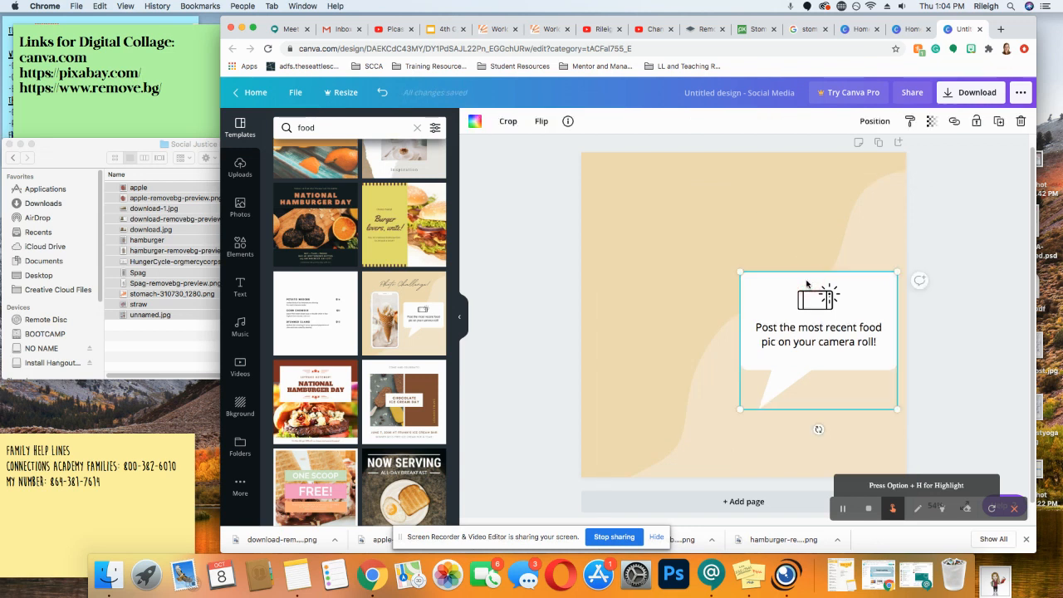
pyautogui.press('Delete')
pyautogui.click(812, 292)
pyautogui.press('Delete')
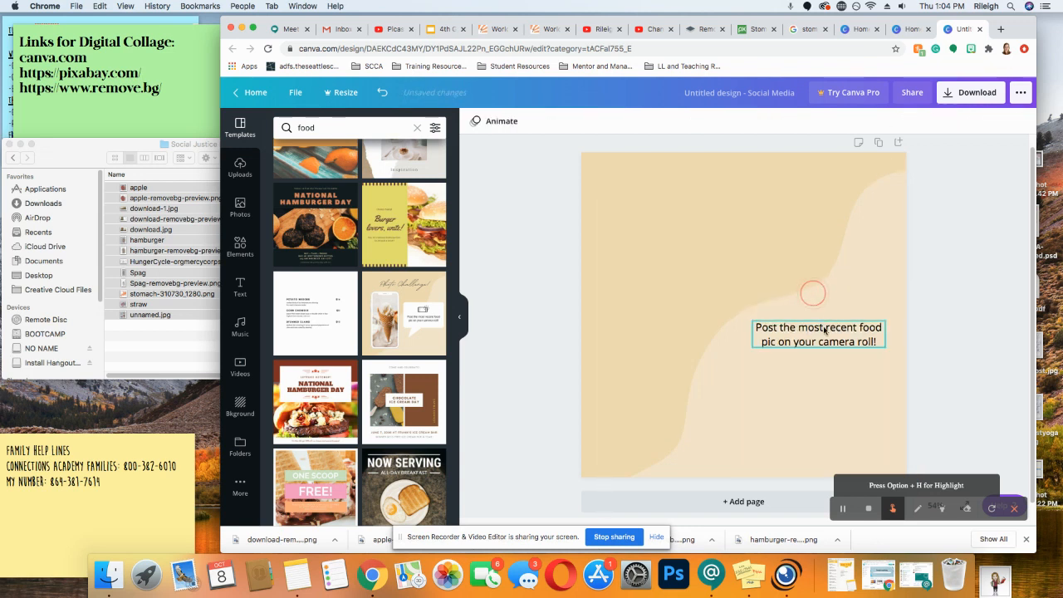
pyautogui.click(823, 329)
pyautogui.press('Delete')
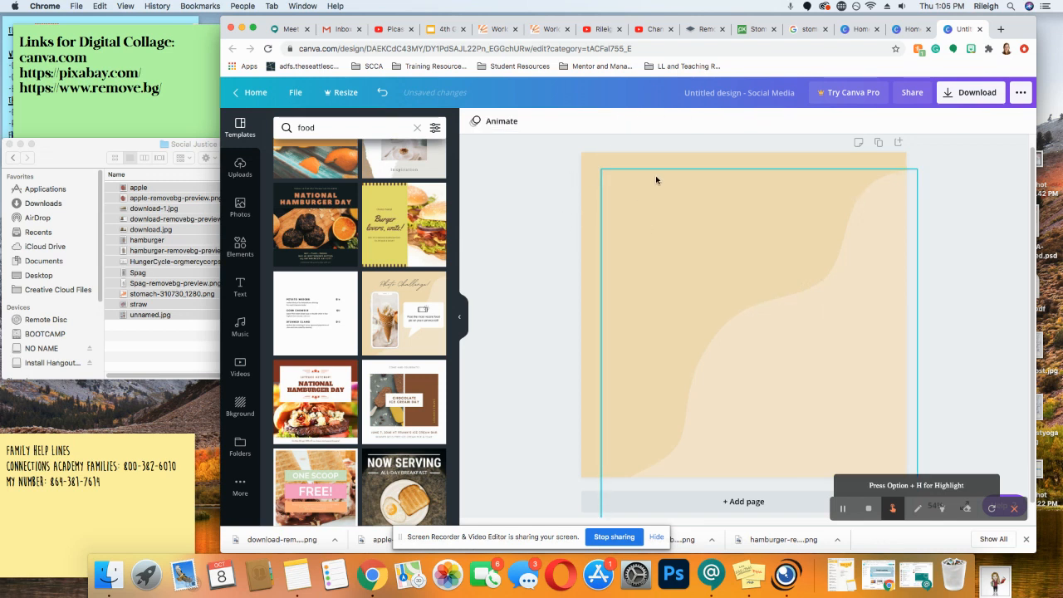
pyautogui.scroll(-1, 703, 202)
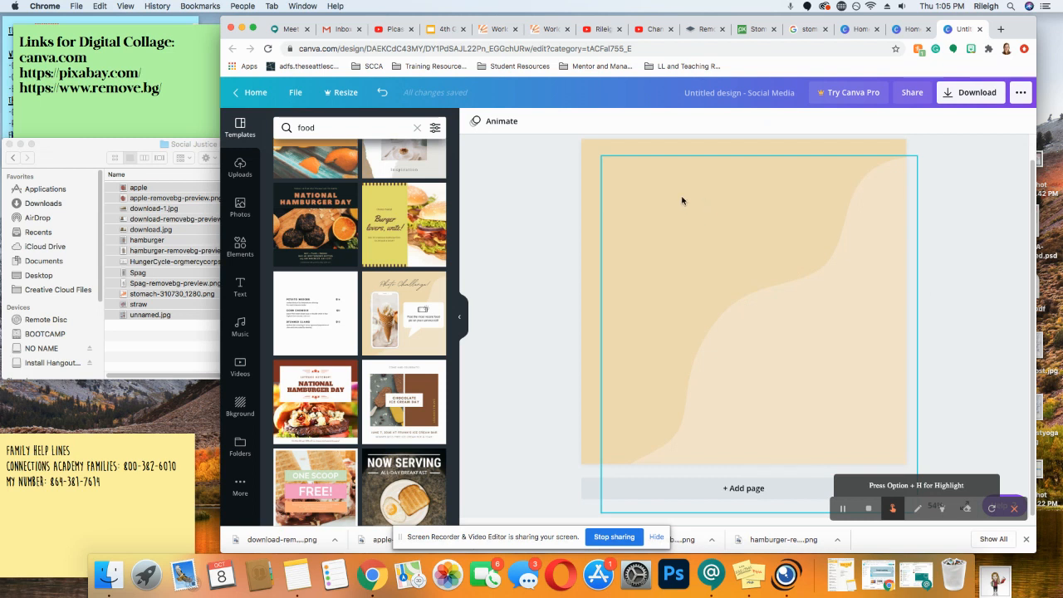
pyautogui.scroll(1, 556, 166)
pyautogui.scroll(-1, 556, 166)
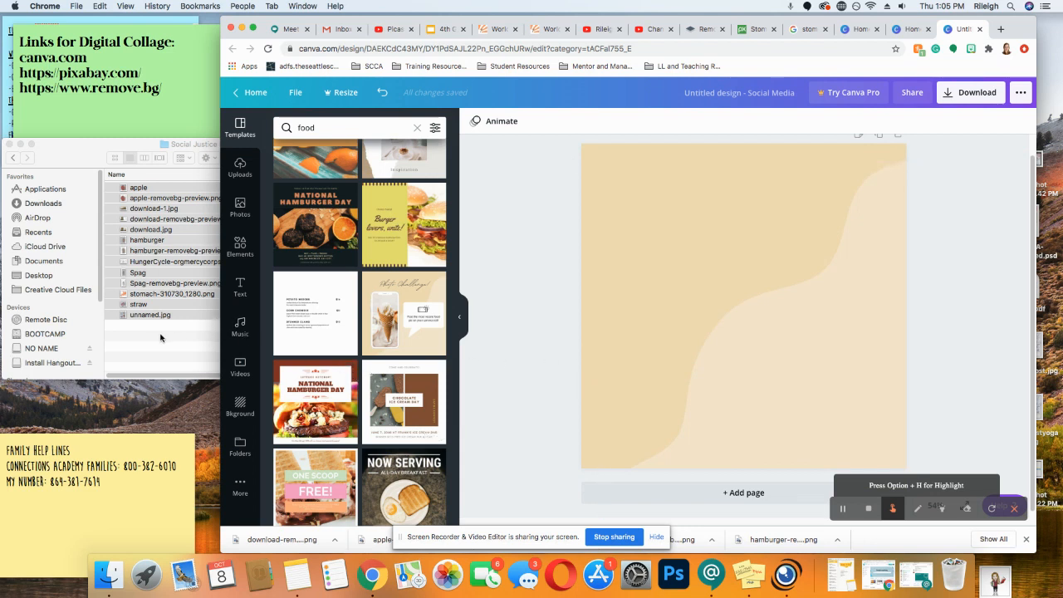
# Upload all the selected images from the Social Justice folder to the design's image uploads
pyautogui.click(240, 167)
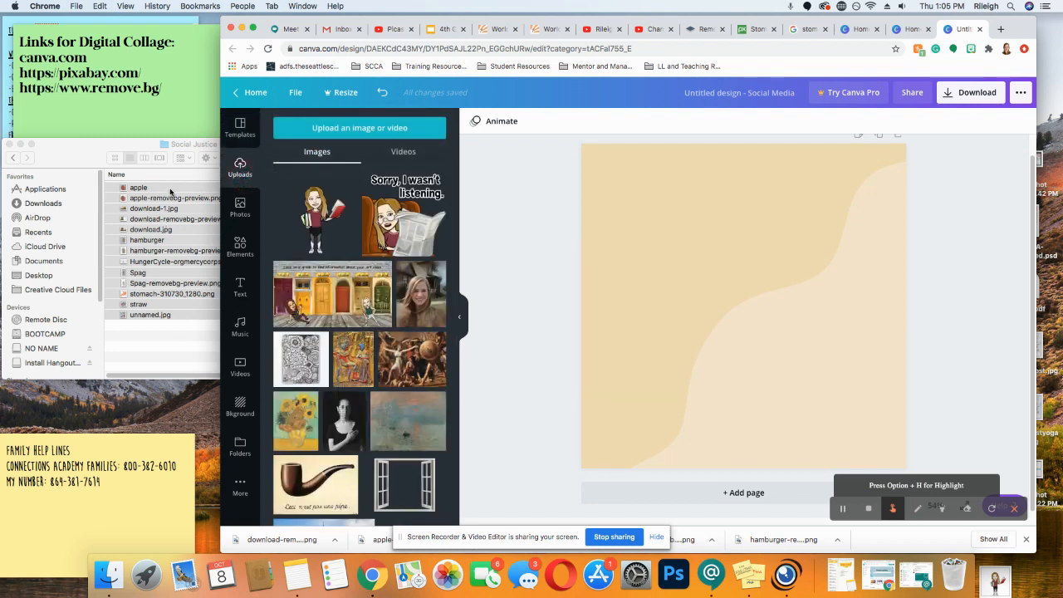
pyautogui.click(170, 191)
pyautogui.moveTo(167, 193); pyautogui.dragTo(396, 406)
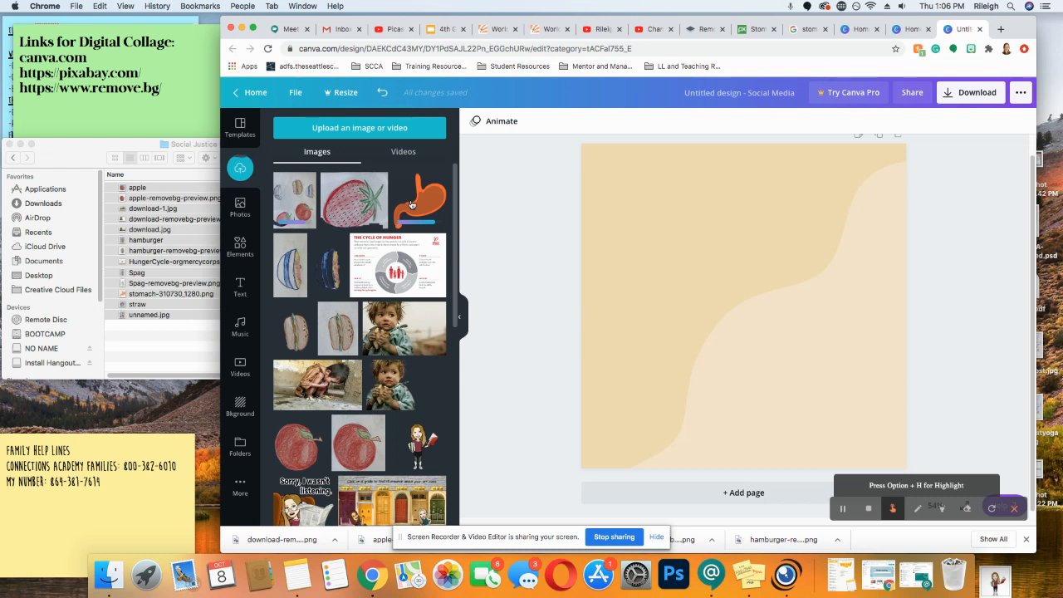
# Place the uploaded orange stomach image on the page and enlarge it to cover nearly the whole canvas
pyautogui.moveTo(410, 204)
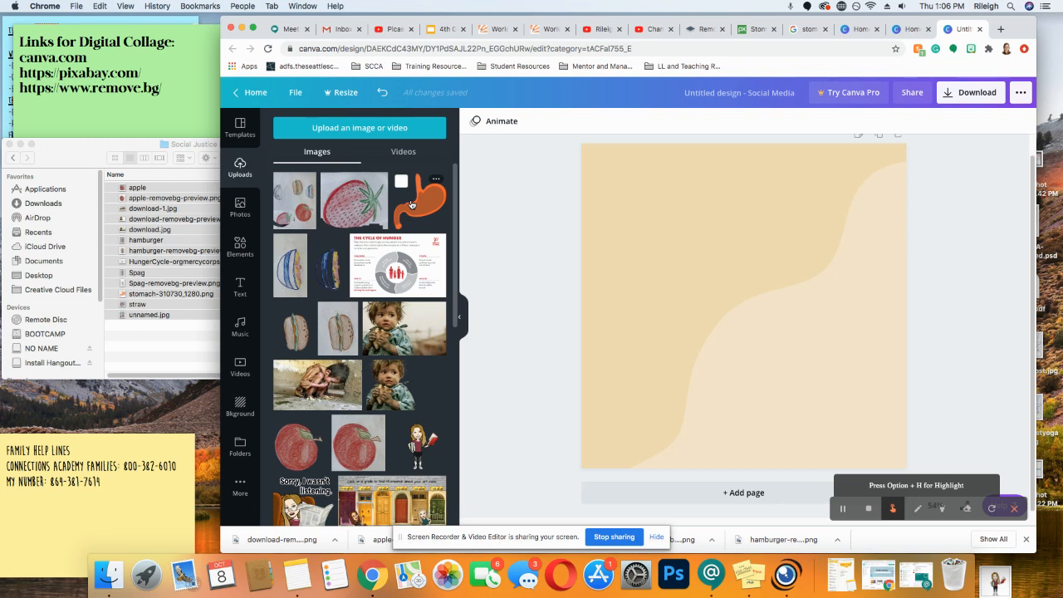
pyautogui.moveTo(419, 207); pyautogui.dragTo(702, 250)
pyautogui.moveTo(793, 333); pyautogui.dragTo(825, 249)
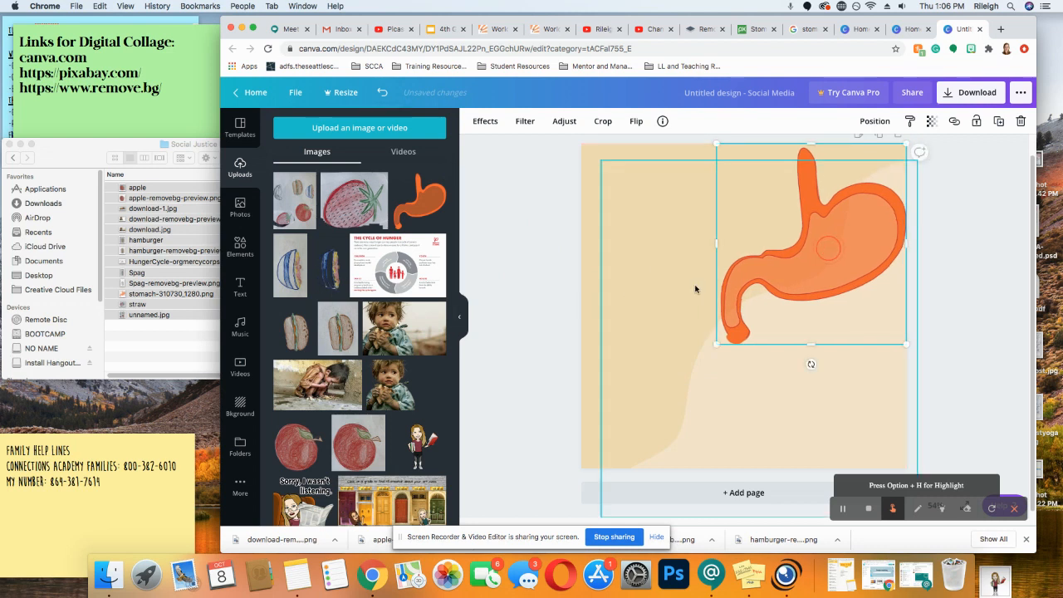
pyautogui.moveTo(704, 348); pyautogui.dragTo(557, 458)
pyautogui.moveTo(773, 275); pyautogui.dragTo(778, 281)
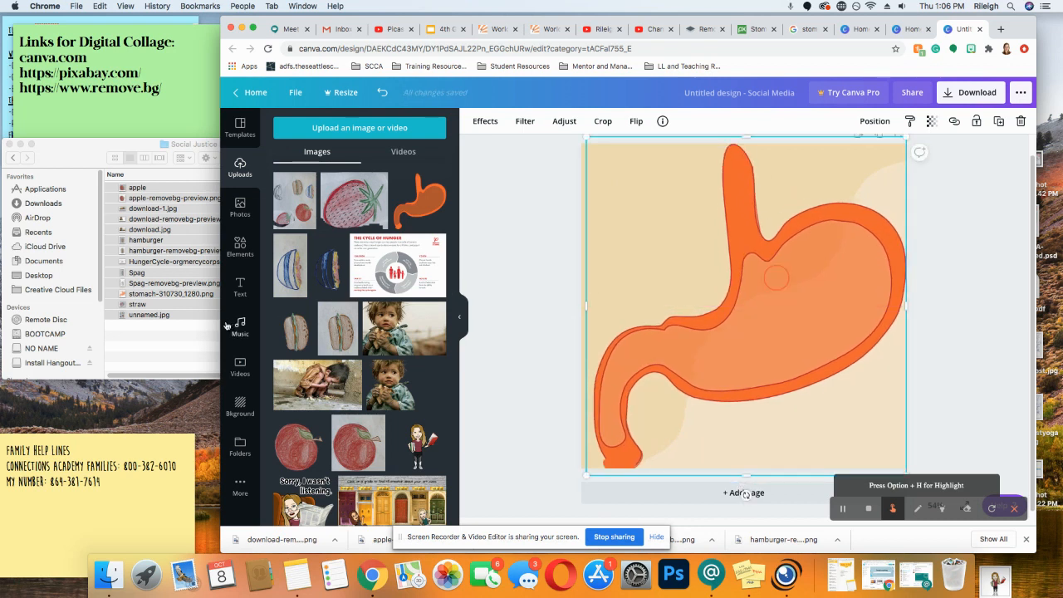
# Search the graphic elements for "stomach" and delete the orange stomach image from the page
pyautogui.click(242, 215)
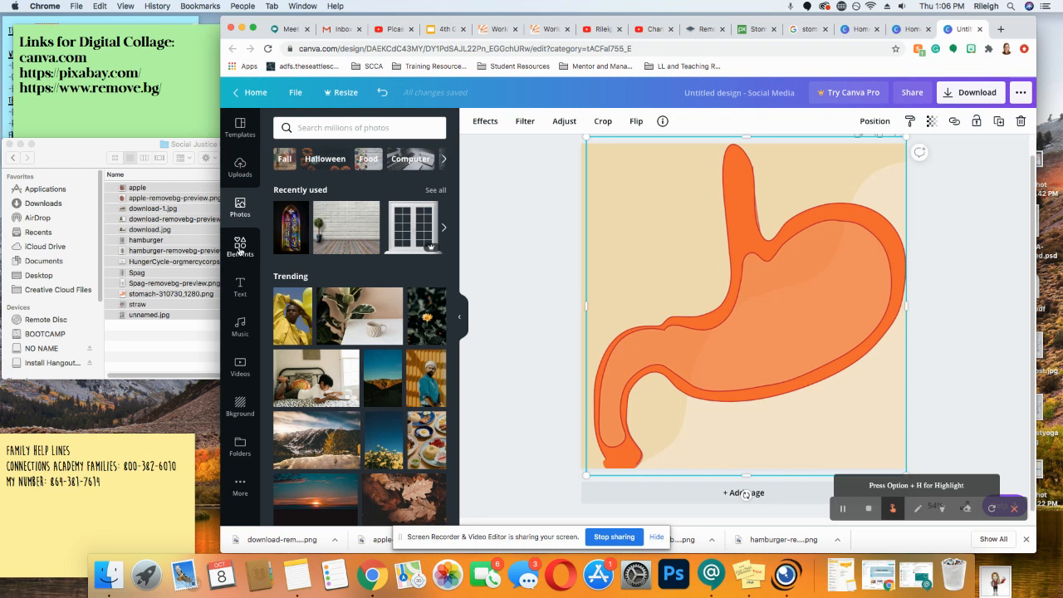
pyautogui.click(239, 249)
pyautogui.click(323, 128)
pyautogui.click(323, 128)
pyautogui.write('stomach')
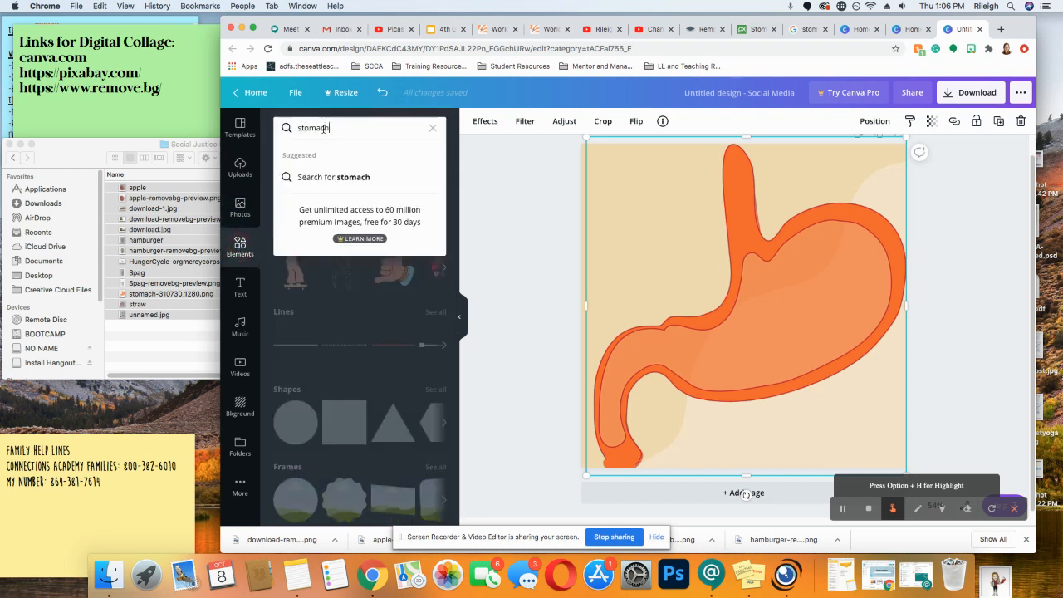
pyautogui.press('Return')
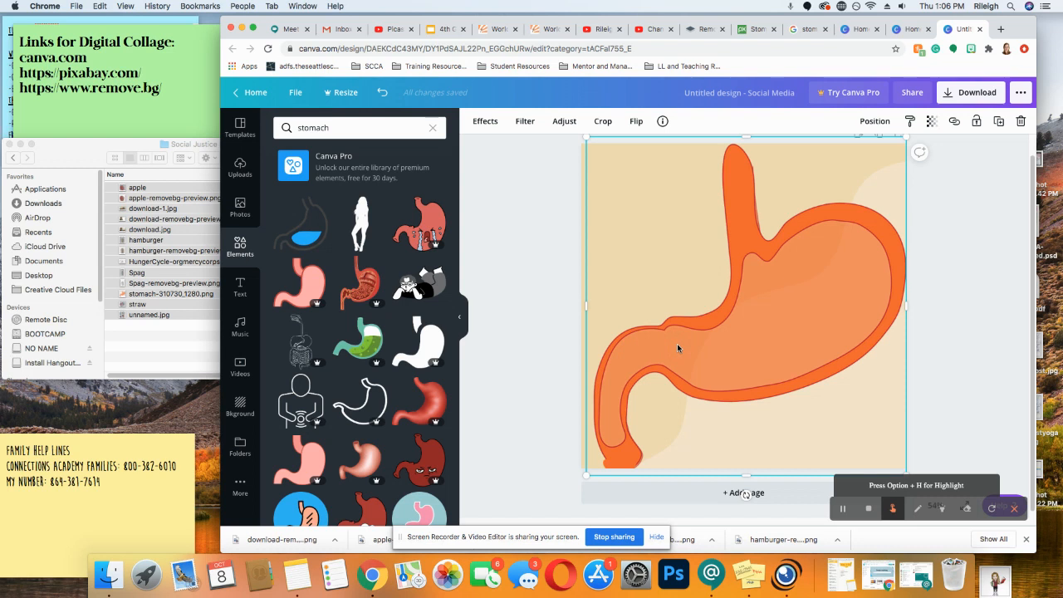
pyautogui.press('BackSpace')
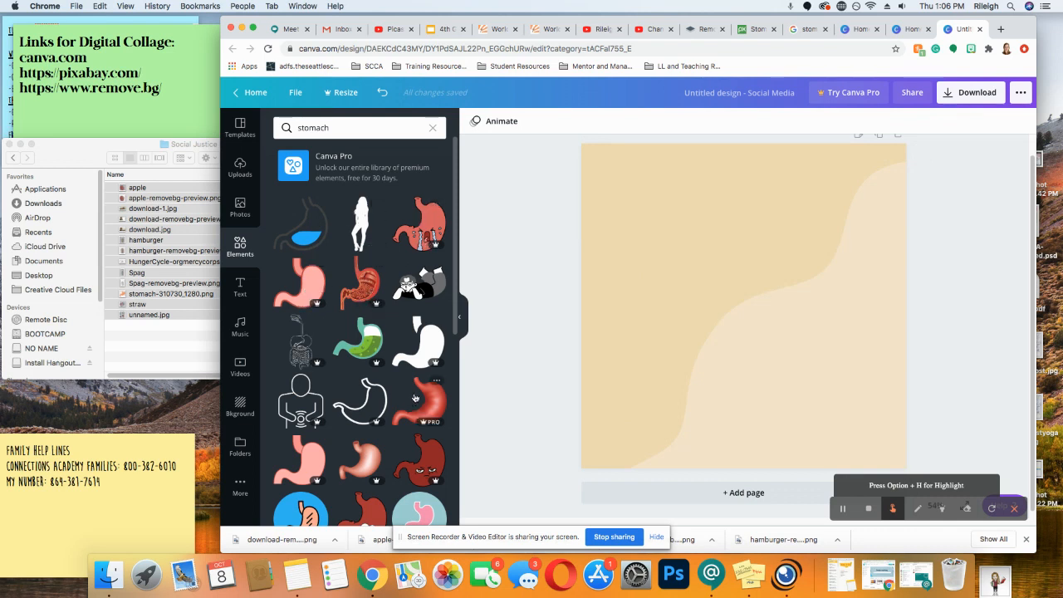
# Browse the stomach graphics for a suitable free one to use as the collage's main shape
pyautogui.scroll(-5, 368, 417)
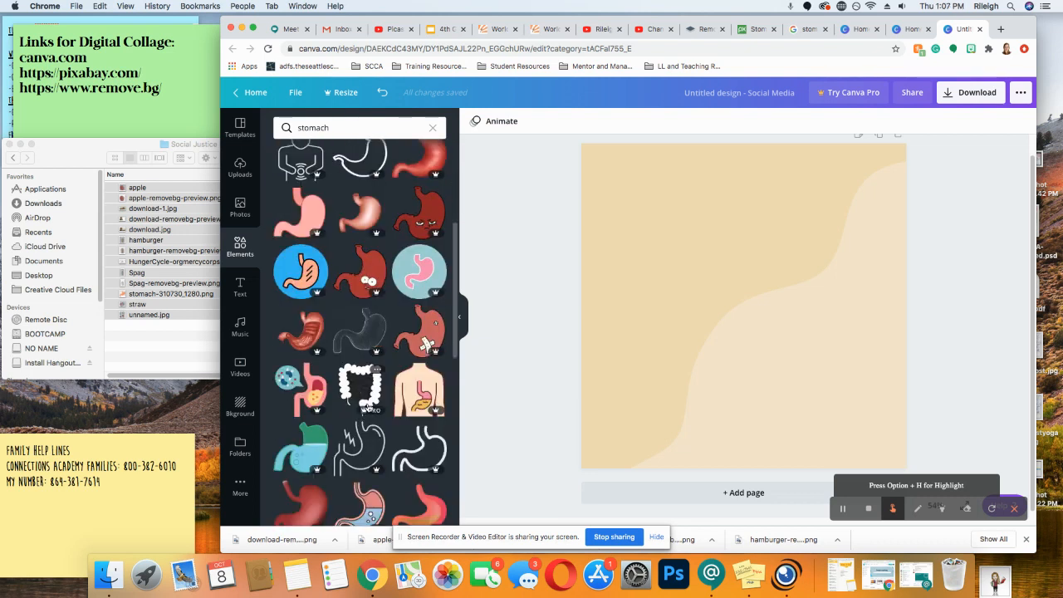
pyautogui.scroll(-2, 367, 407)
pyautogui.scroll(-4, 369, 406)
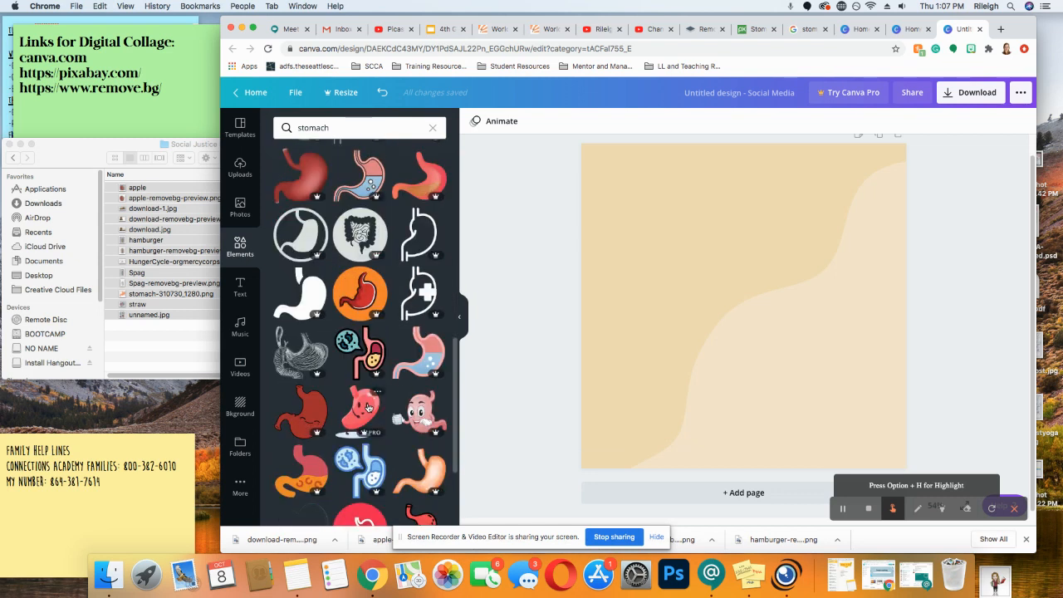
pyautogui.scroll(-3, 368, 407)
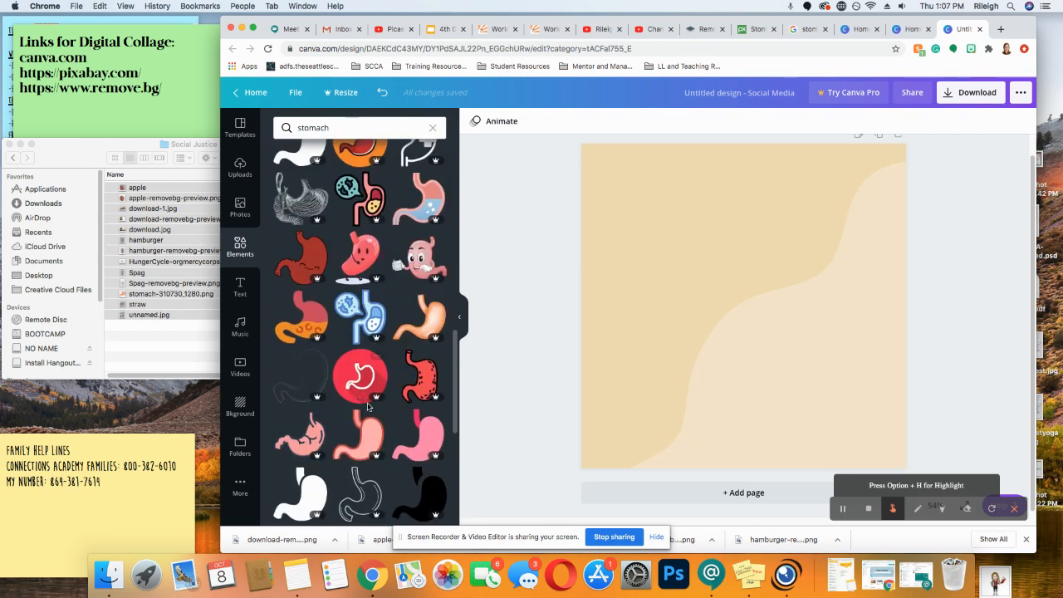
pyautogui.scroll(-4, 368, 407)
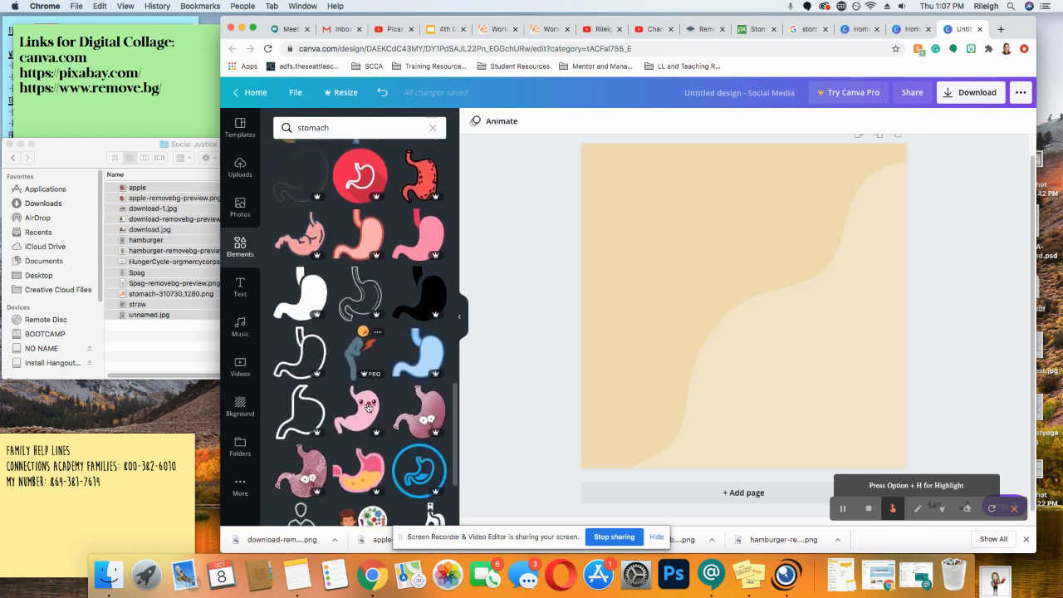
pyautogui.scroll(-3, 368, 407)
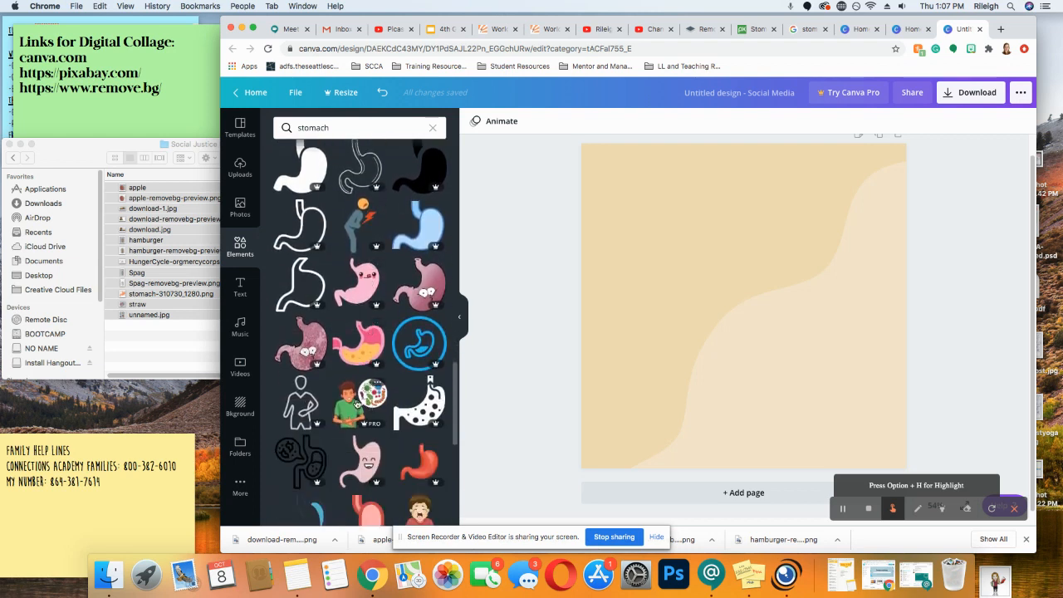
pyautogui.scroll(-5, 355, 405)
pyautogui.scroll(-4, 357, 404)
pyautogui.scroll(-3, 357, 404)
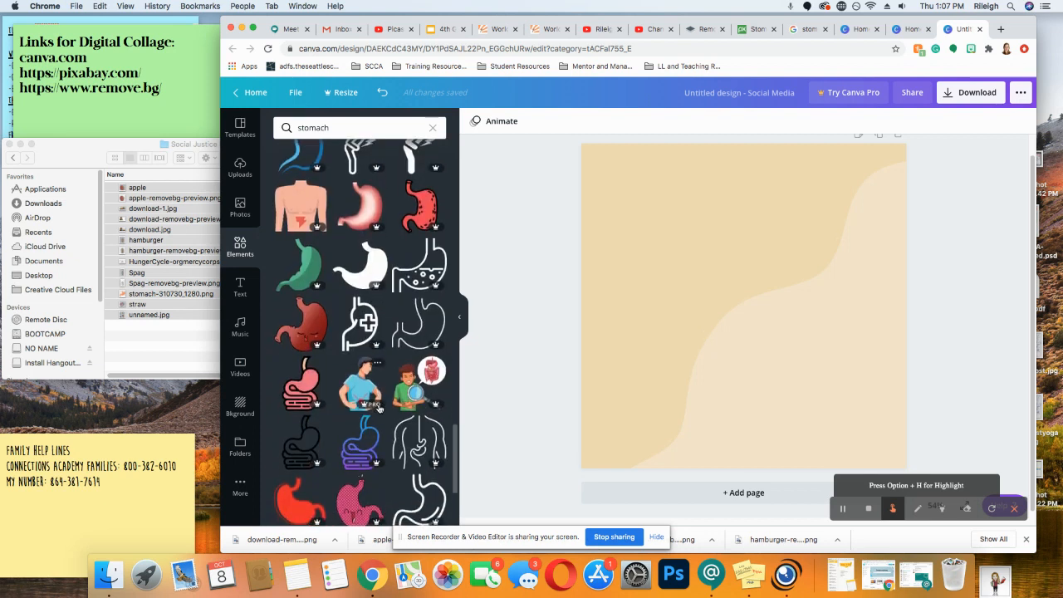
pyautogui.scroll(-7, 378, 407)
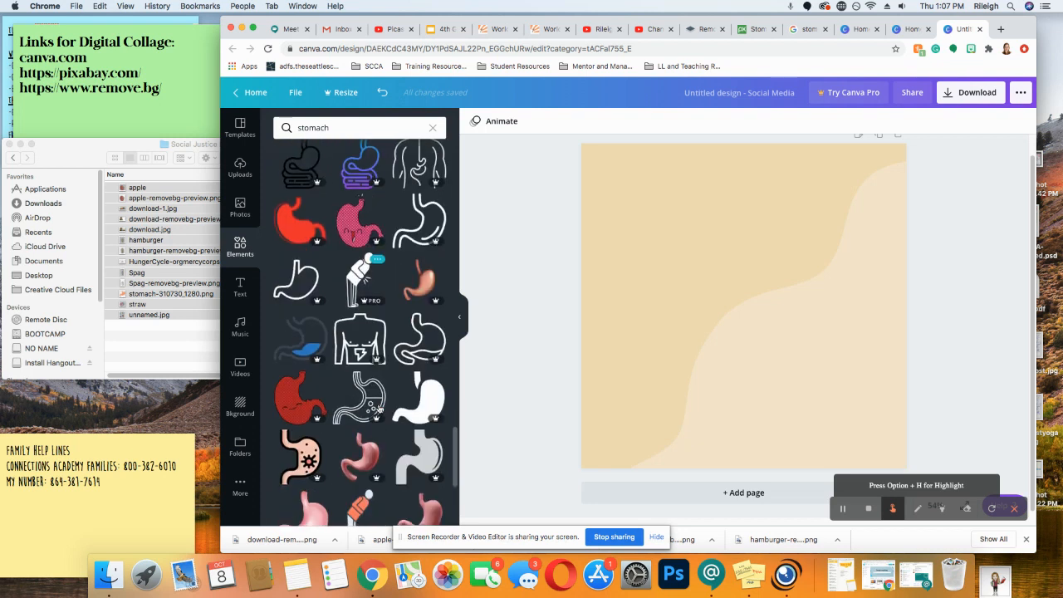
pyautogui.scroll(20, 378, 408)
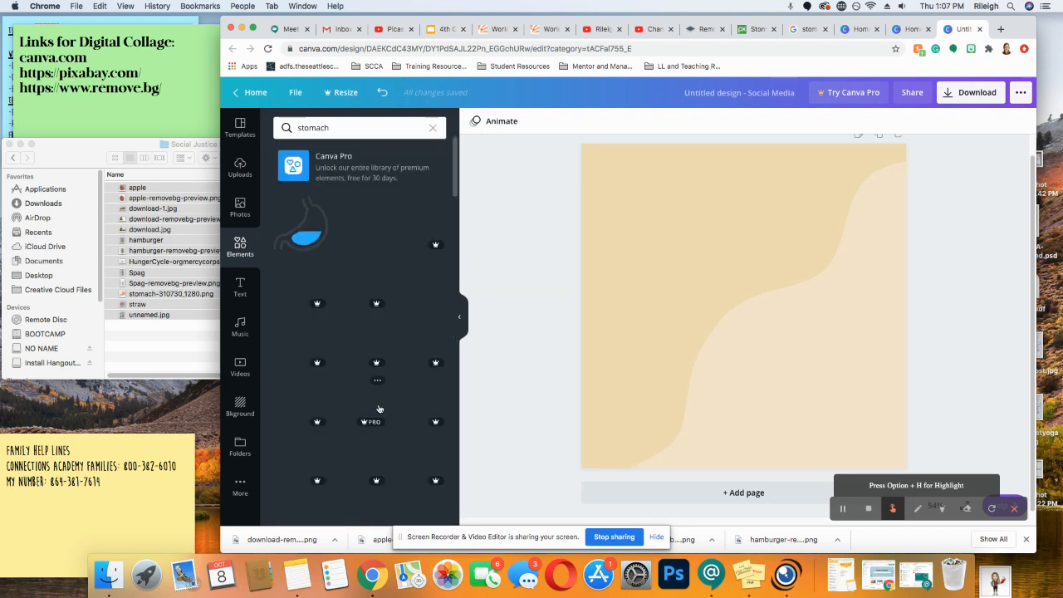
# Add the dark stomach outline with blue liquid to the page and enlarge it to nearly fill the canvas
pyautogui.click(314, 233)
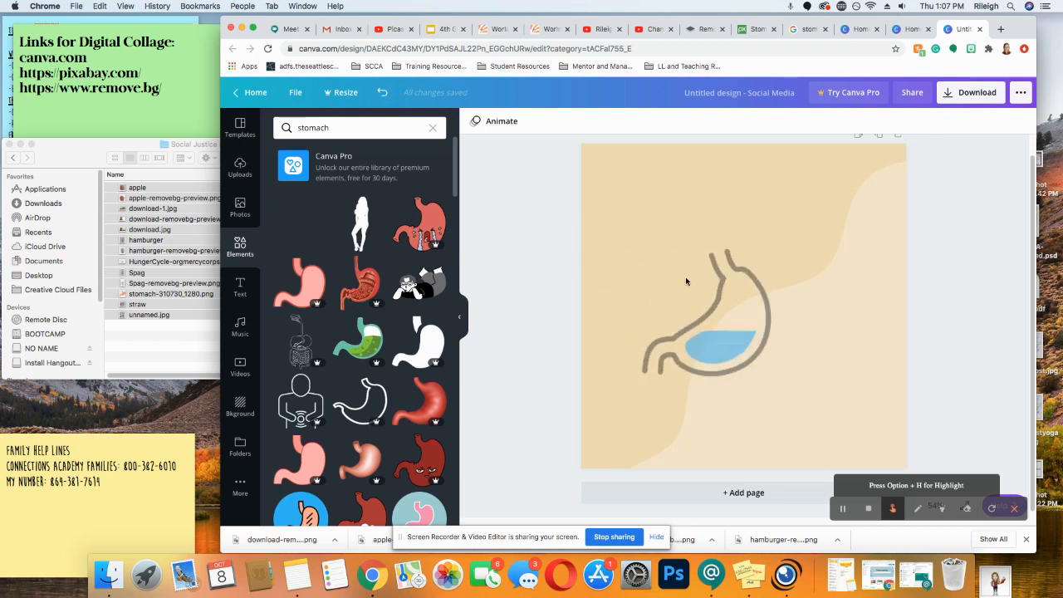
pyautogui.moveTo(790, 249); pyautogui.dragTo(878, 157)
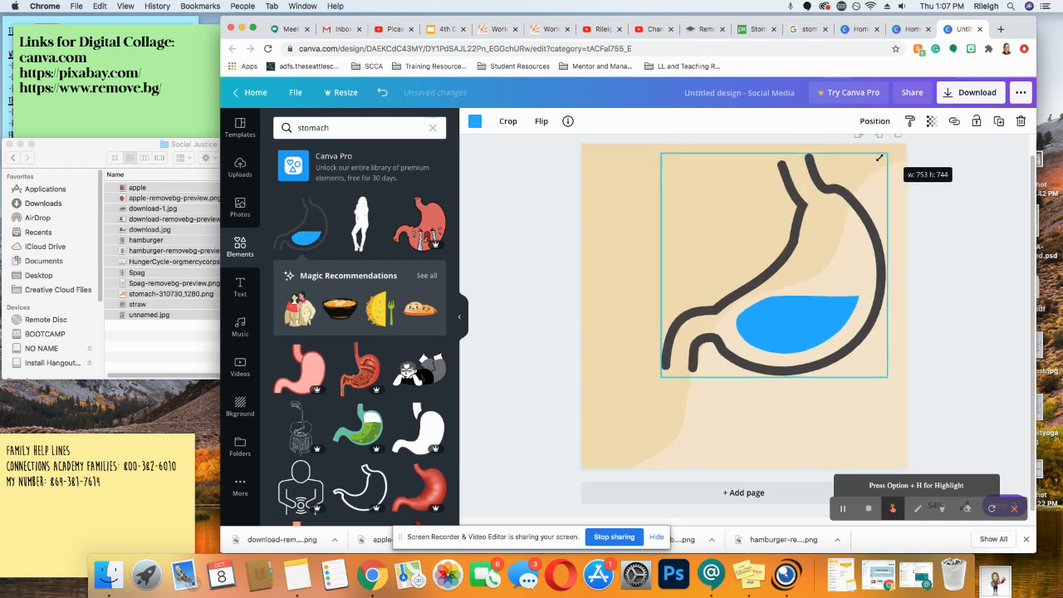
pyautogui.moveTo(662, 376); pyautogui.dragTo(597, 474)
pyautogui.moveTo(887, 153)
pyautogui.mouseDown()
pyautogui.moveTo(913, 143)
pyautogui.moveTo(905, 151)
pyautogui.mouseUp()
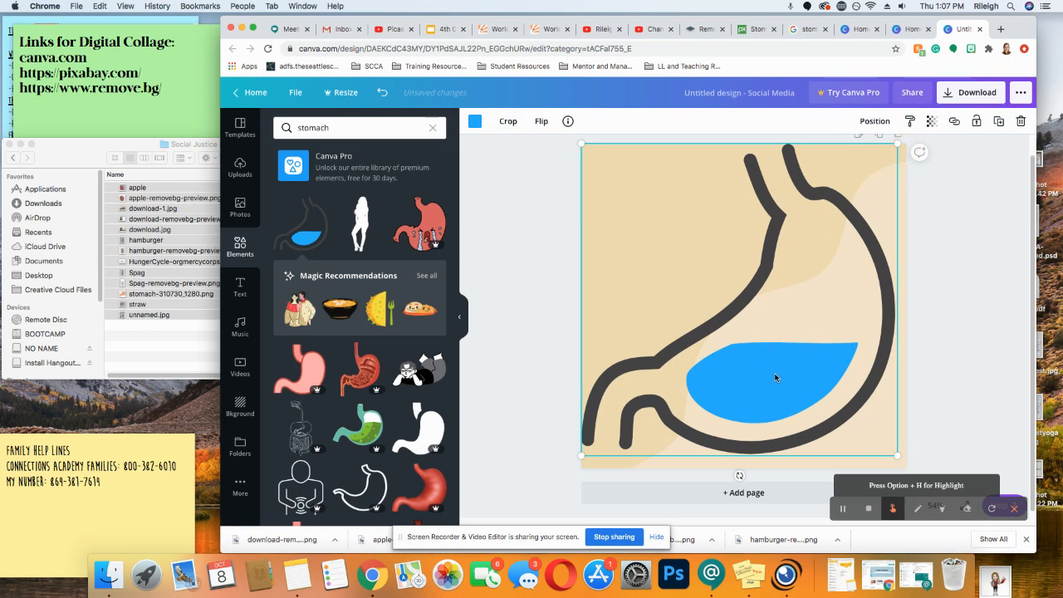
# Recolor the blue liquid inside the stomach graphic to the beige document color
pyautogui.click(475, 122)
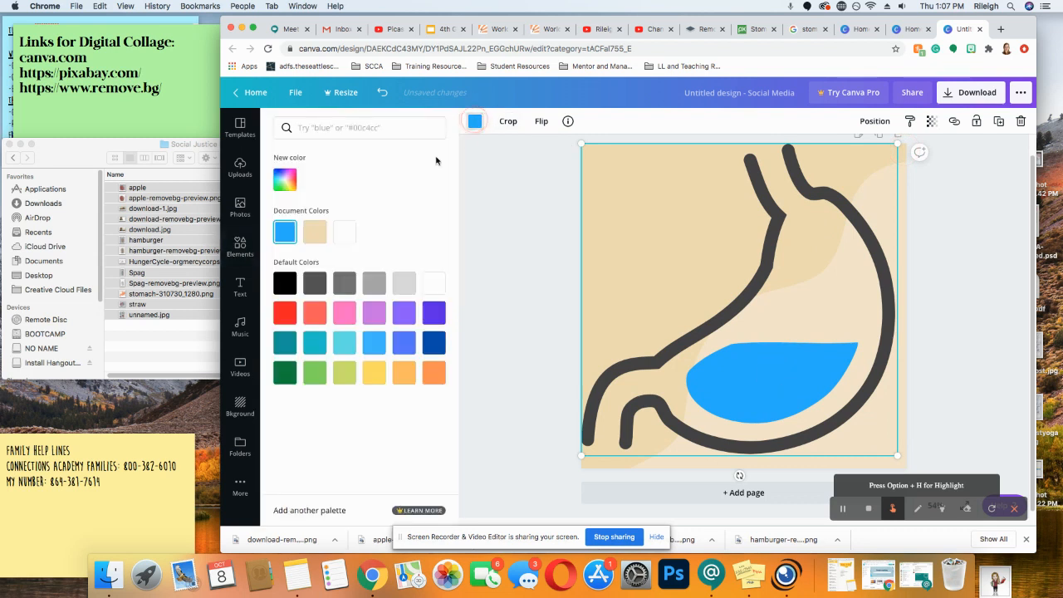
pyautogui.click(315, 234)
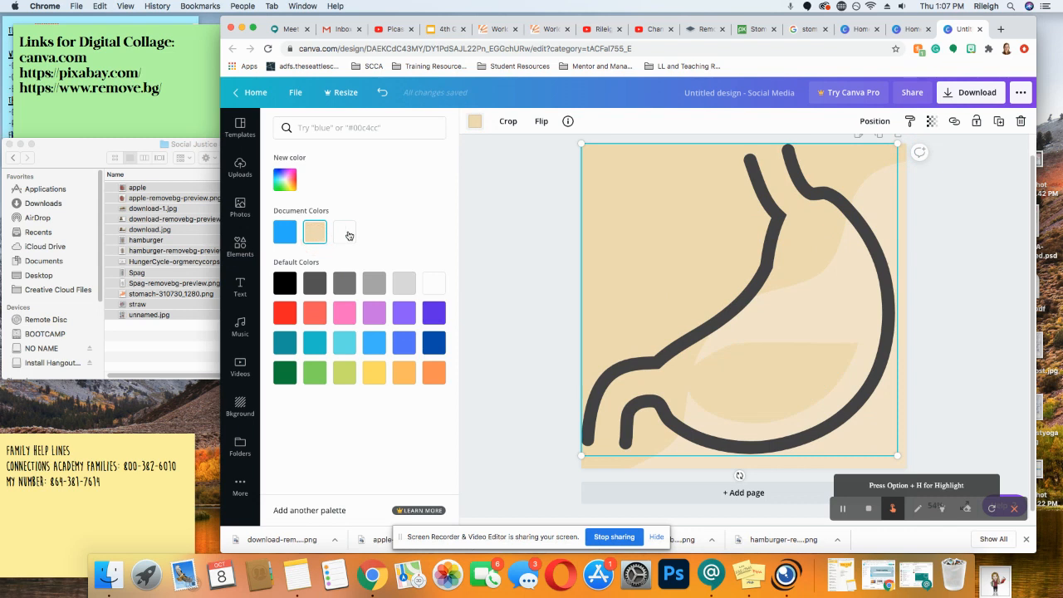
pyautogui.click(348, 235)
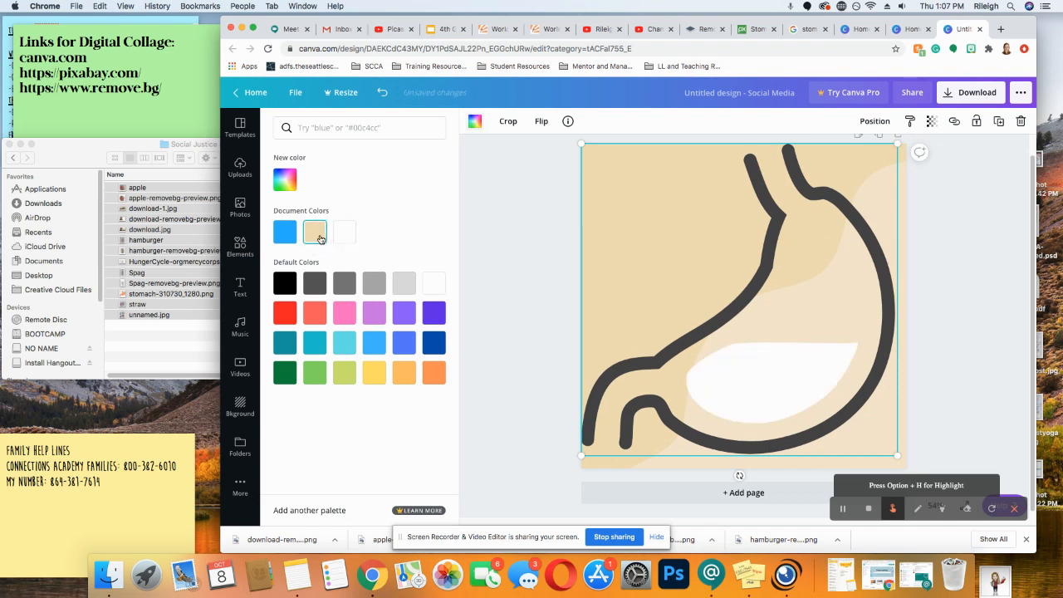
pyautogui.click(320, 239)
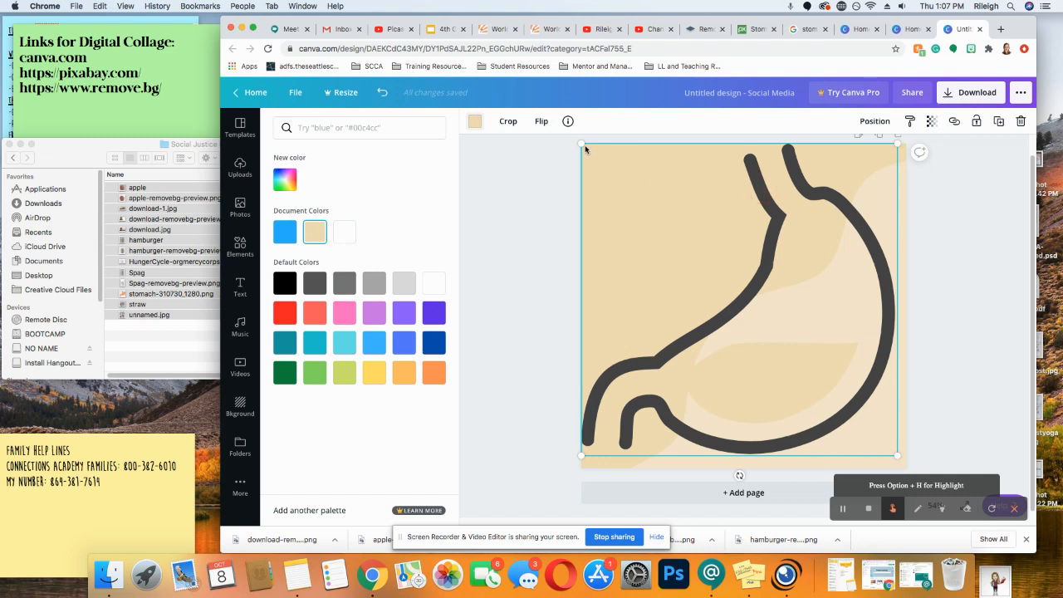
pyautogui.click(554, 238)
pyautogui.click(843, 201)
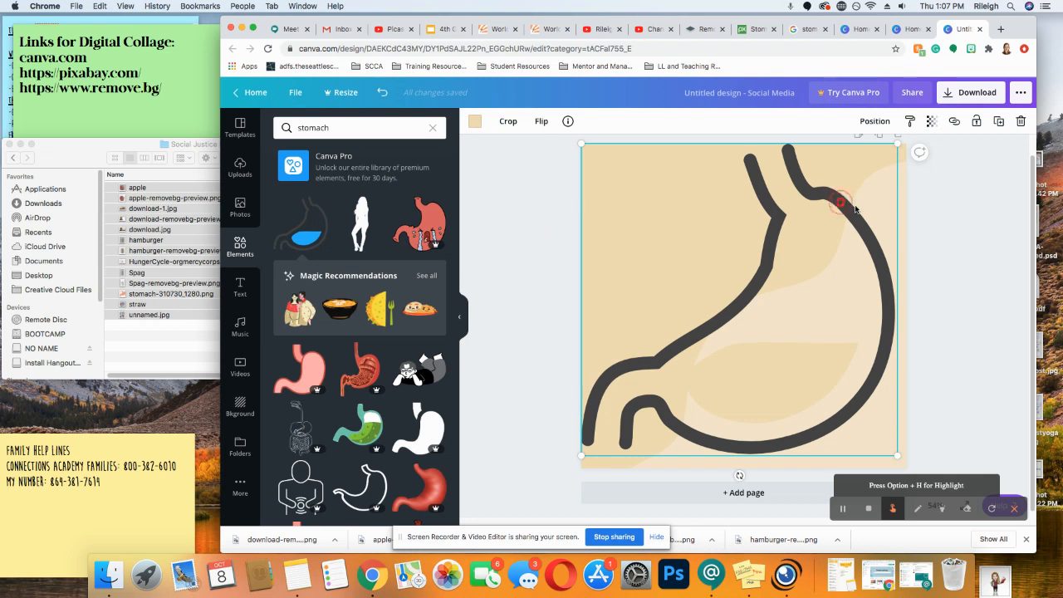
pyautogui.click(866, 233)
pyautogui.click(475, 124)
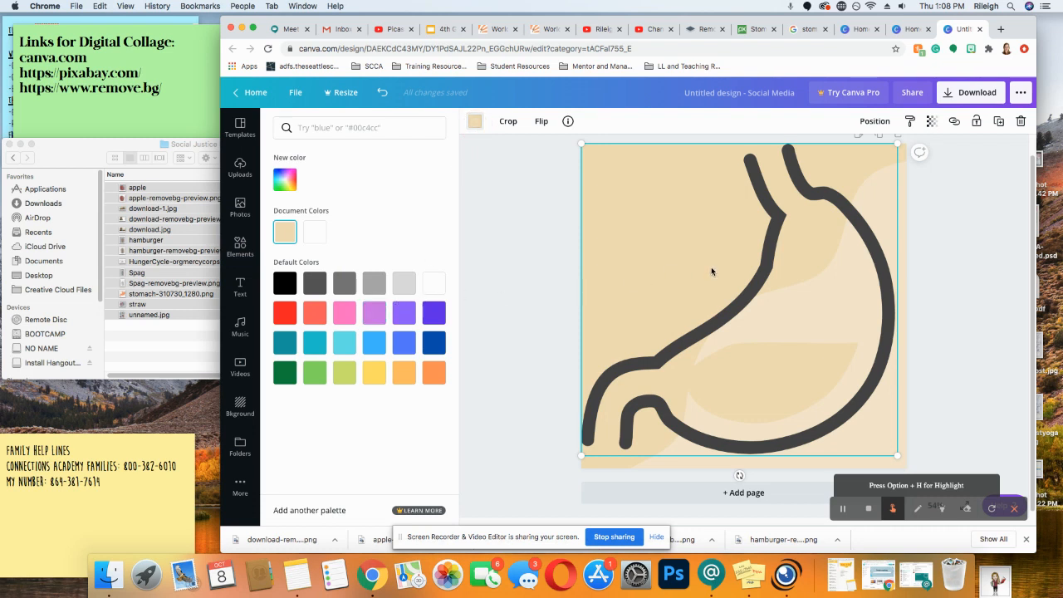
pyautogui.press('Escape')
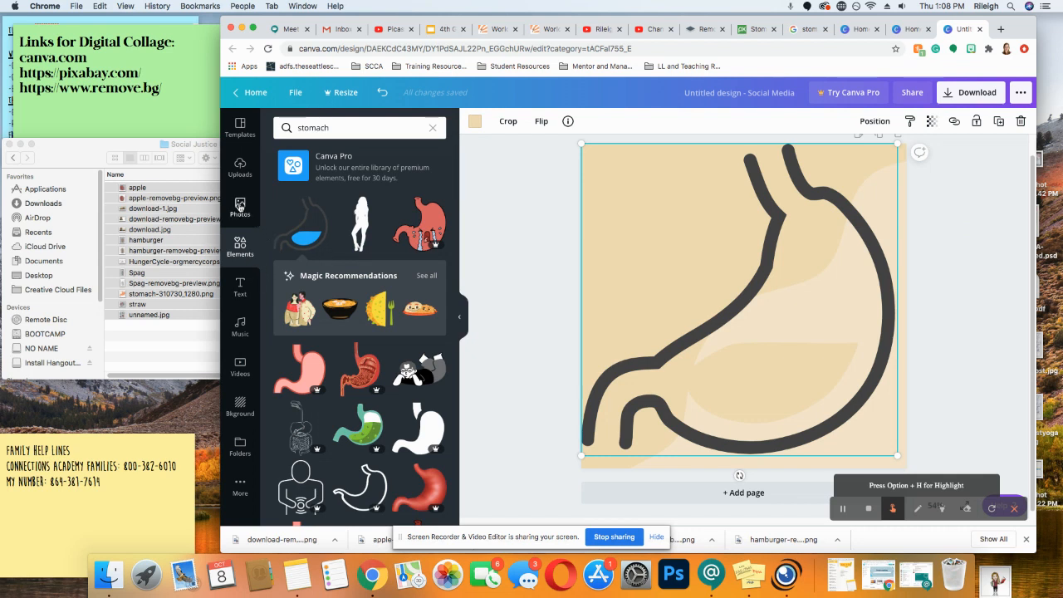
# Try the uploaded background-free cutout of the child eating bread over the stomach's lower curve, and delete it again
pyautogui.click(240, 168)
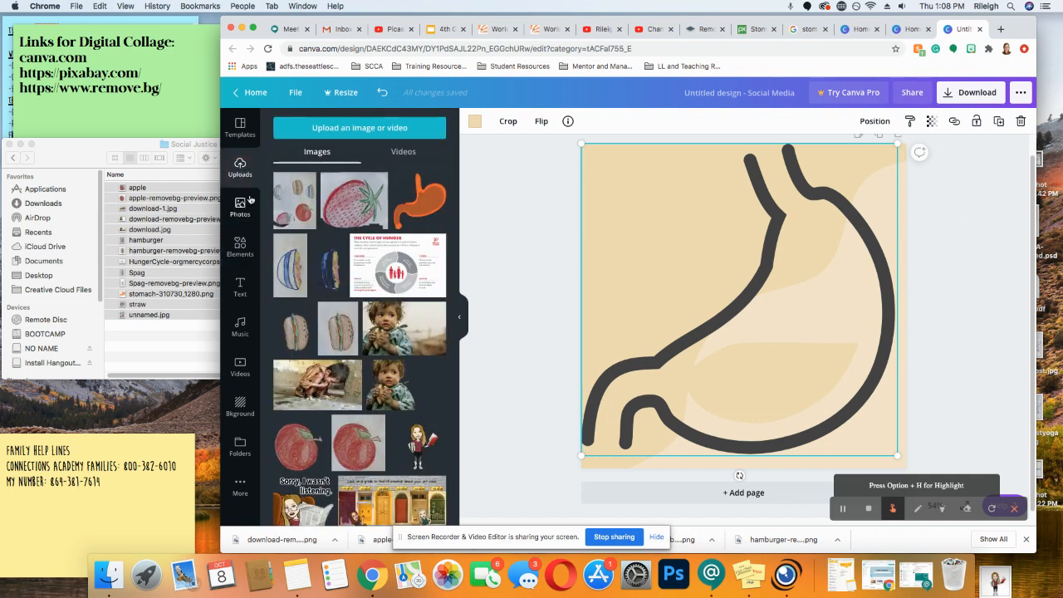
pyautogui.moveTo(376, 368); pyautogui.dragTo(844, 215)
pyautogui.moveTo(836, 302); pyautogui.dragTo(846, 415)
pyautogui.moveTo(806, 366); pyautogui.dragTo(734, 319)
pyautogui.moveTo(791, 383); pyautogui.dragTo(815, 385)
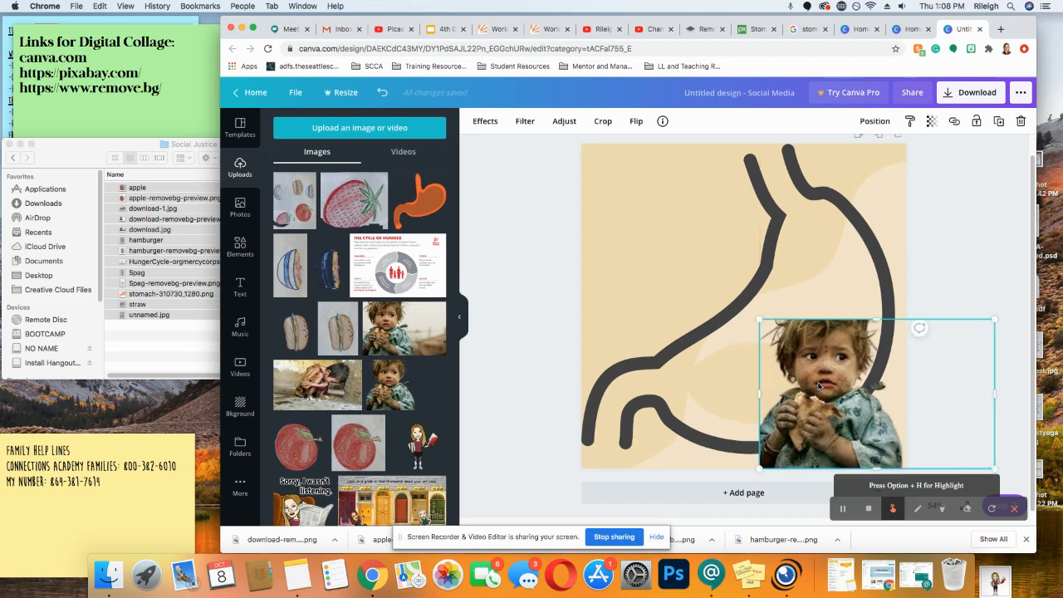
pyautogui.click(683, 345)
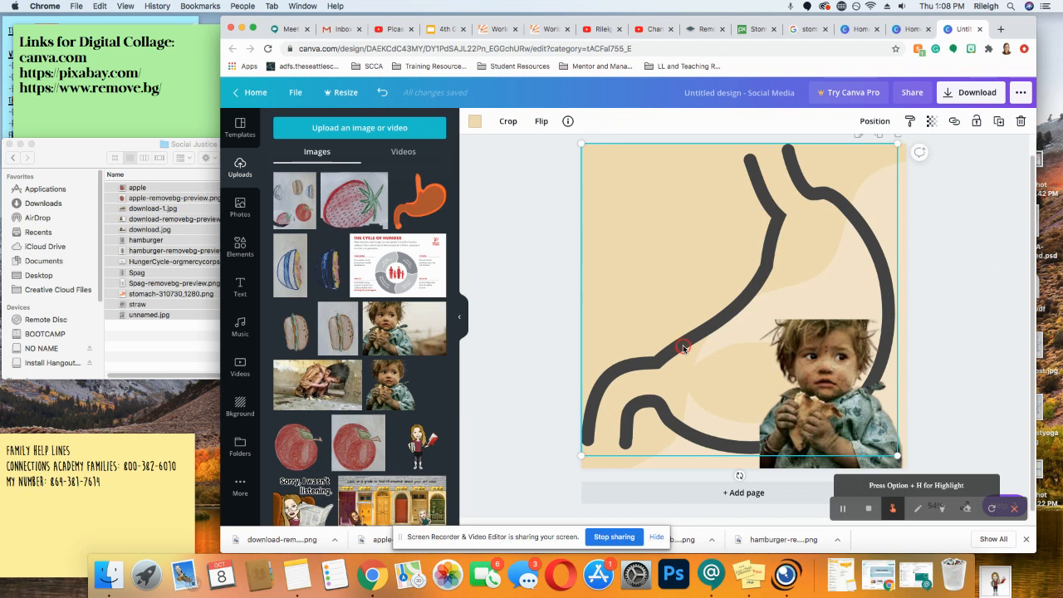
pyautogui.click(824, 371)
pyautogui.press('Delete')
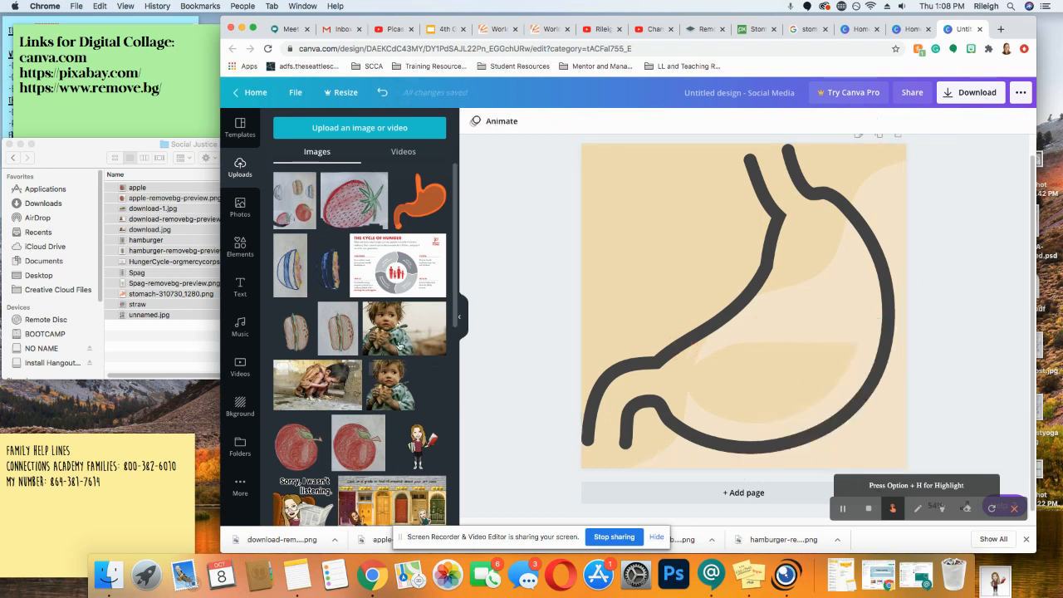
# Place the full photo of the child eating bread in the page's lower-right corner and set its transparency to 54
pyautogui.moveTo(492, 337); pyautogui.dragTo(750, 366)
pyautogui.click(964, 351)
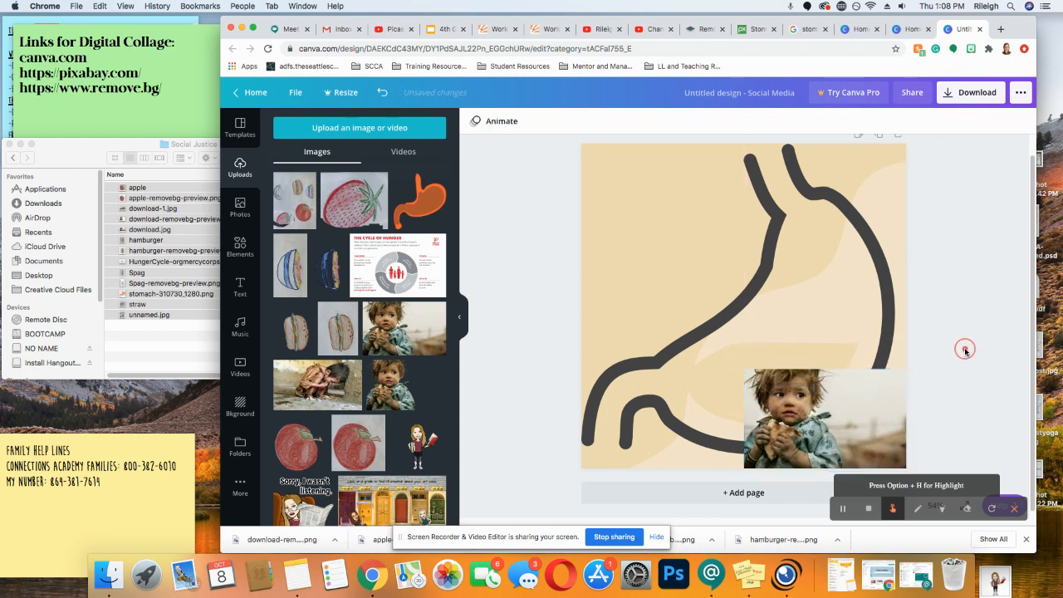
pyautogui.click(829, 424)
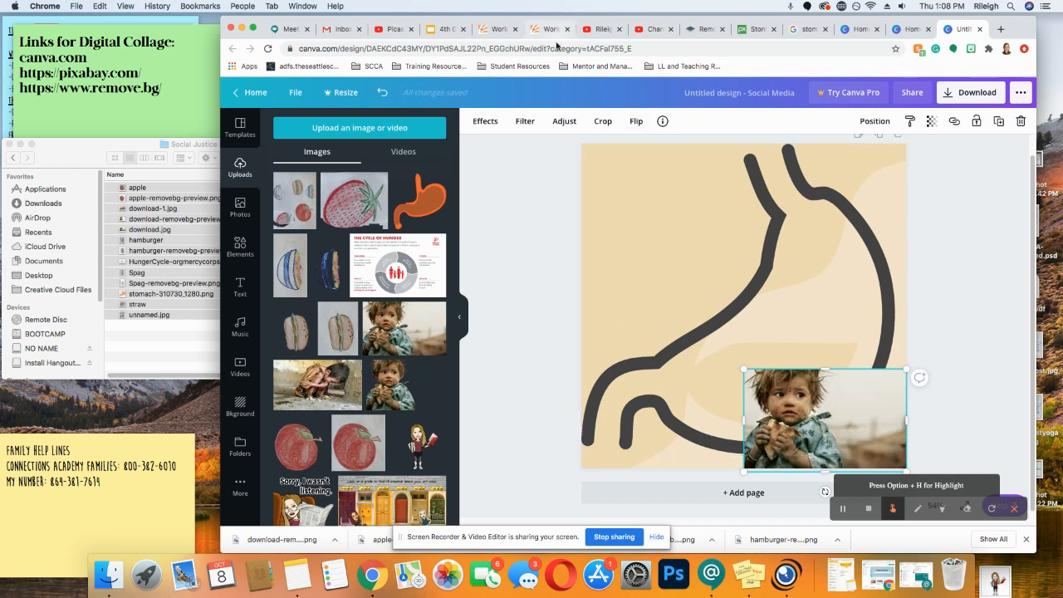
pyautogui.click(932, 122)
pyautogui.moveTo(897, 150); pyautogui.dragTo(868, 150)
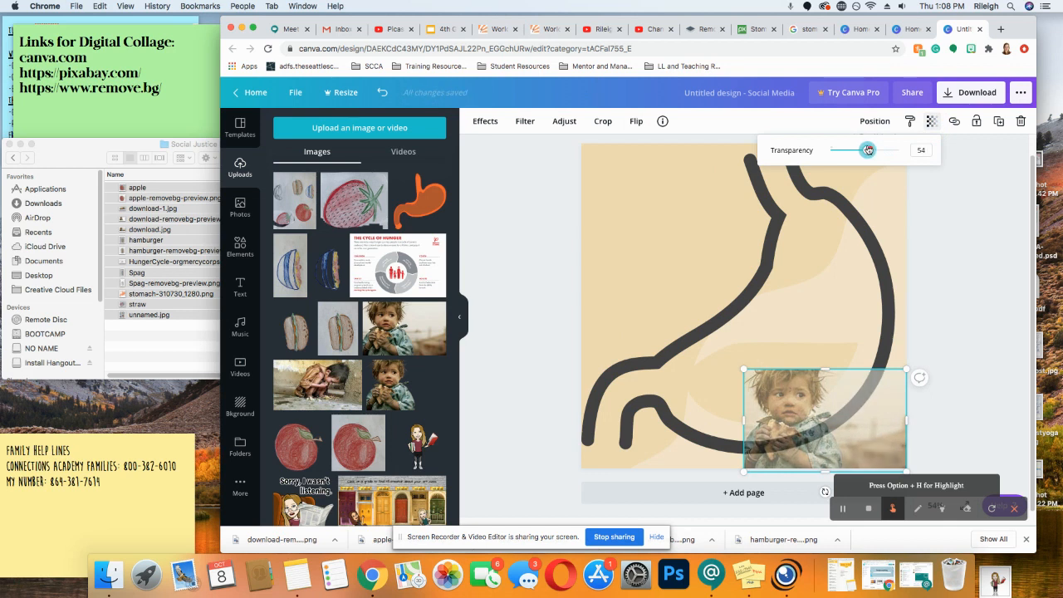
pyautogui.click(931, 429)
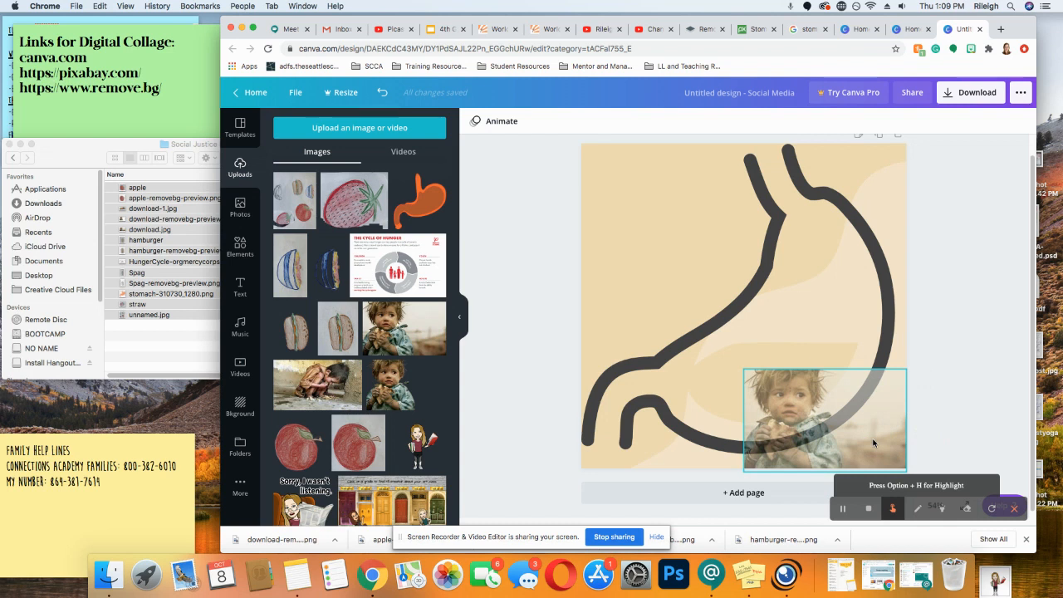
# Add the crouching child photo with transparency 60 and move it to the upper-left area of the page
pyautogui.moveTo(358, 387); pyautogui.dragTo(682, 319)
pyautogui.click(932, 121)
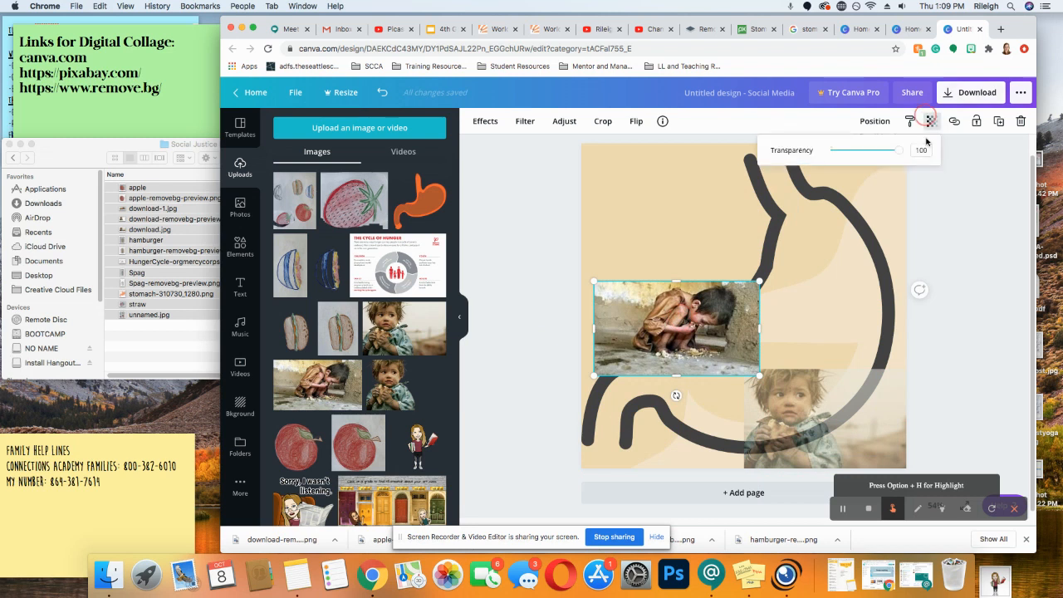
pyautogui.moveTo(900, 154); pyautogui.dragTo(869, 151)
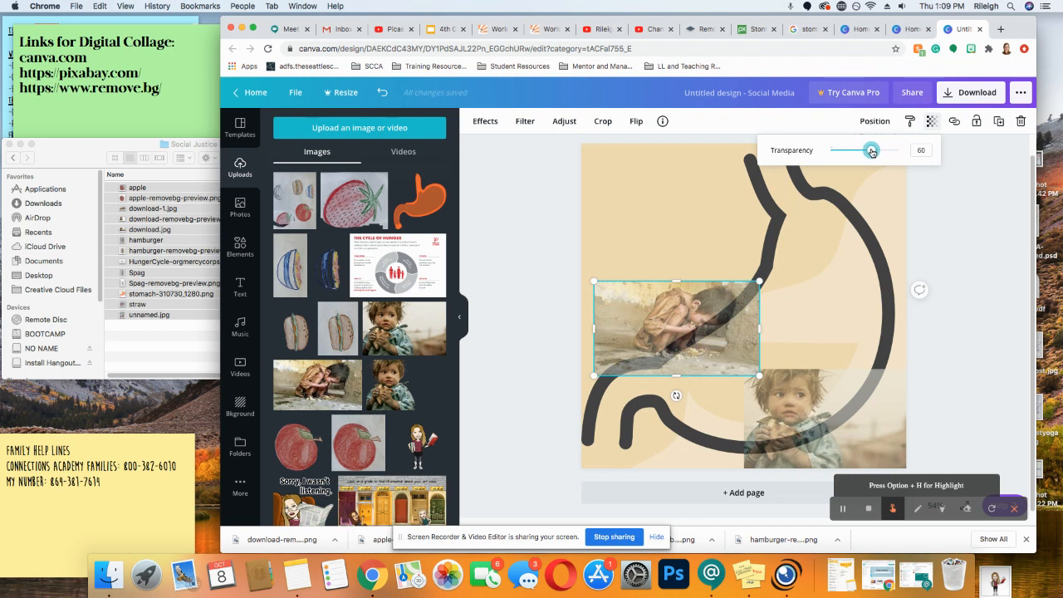
pyautogui.moveTo(665, 317); pyautogui.dragTo(654, 195)
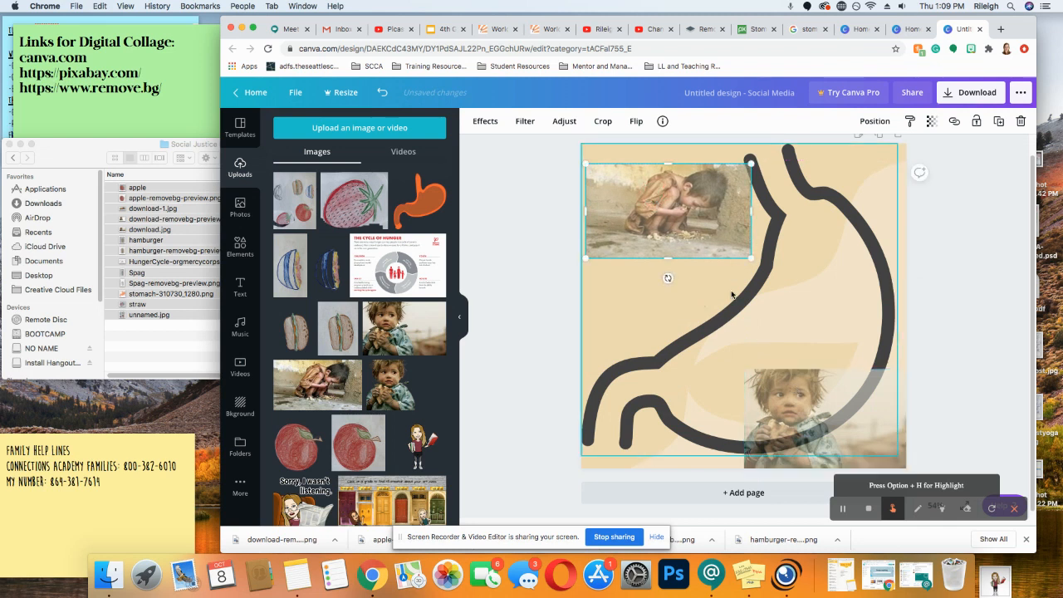
pyautogui.click(944, 289)
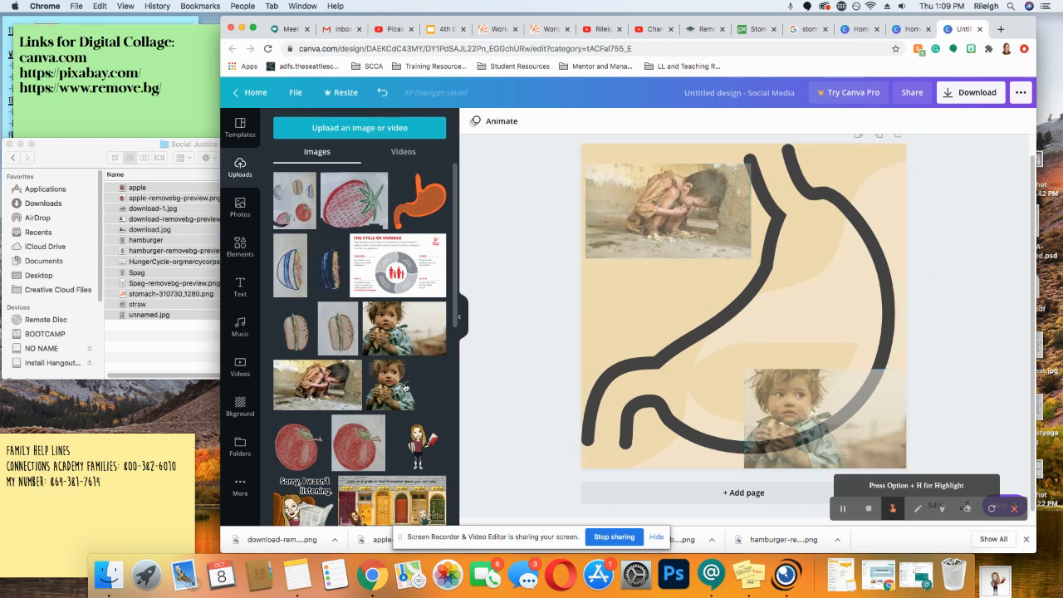
# Stack the two child photos along the page's left edge, with the crouching child above the child eating bread
pyautogui.moveTo(836, 407); pyautogui.dragTo(675, 296)
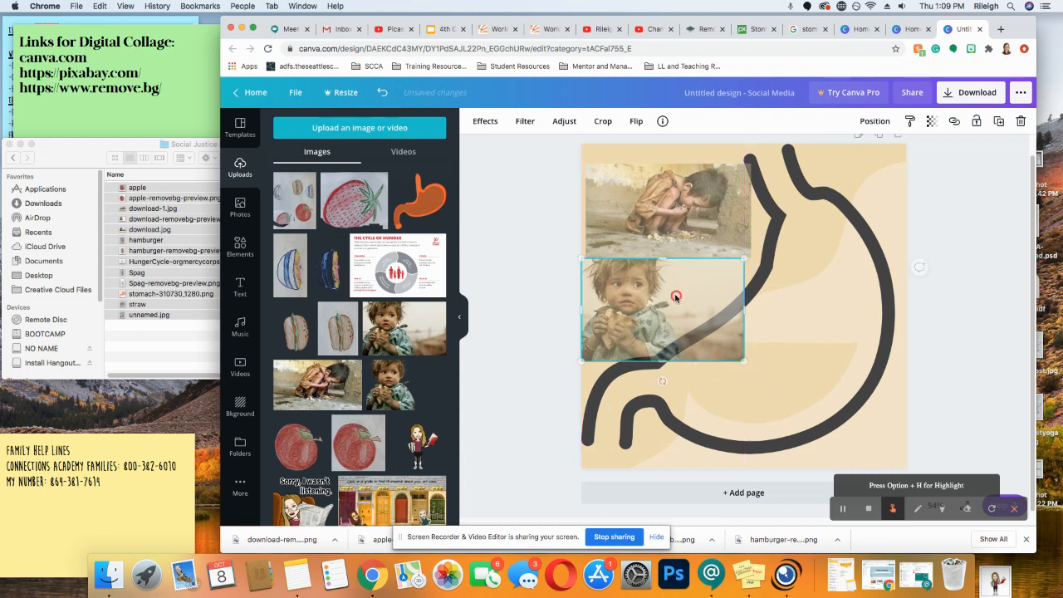
pyautogui.moveTo(667, 211); pyautogui.dragTo(660, 190)
pyautogui.moveTo(641, 308); pyautogui.dragTo(641, 291)
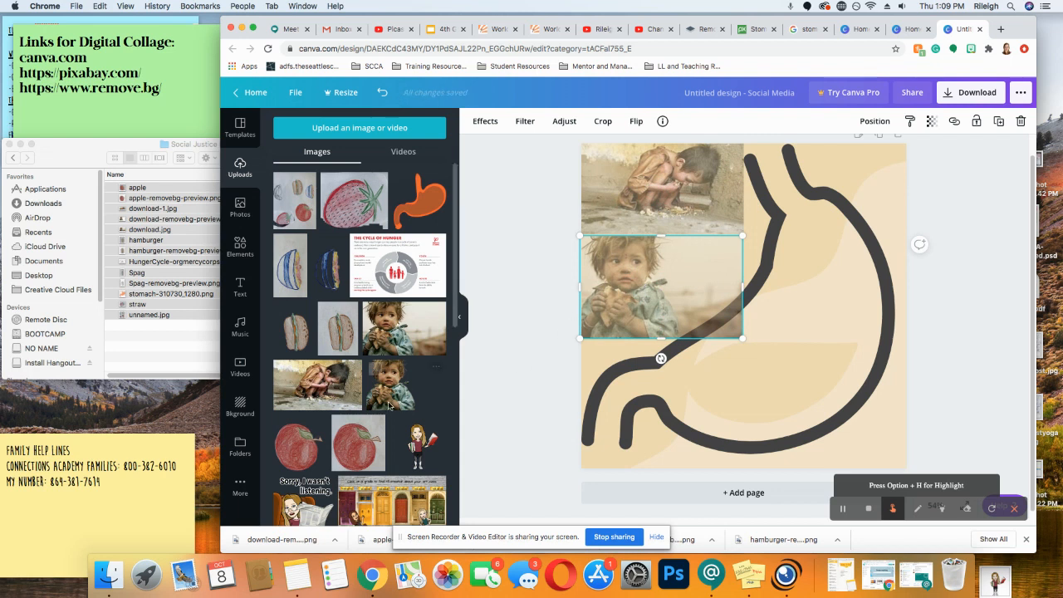
# Add the background-free apple drawing, rotate it so the stem points up, and shrink it to fit inside the stomach
pyautogui.moveTo(283, 425); pyautogui.dragTo(793, 318)
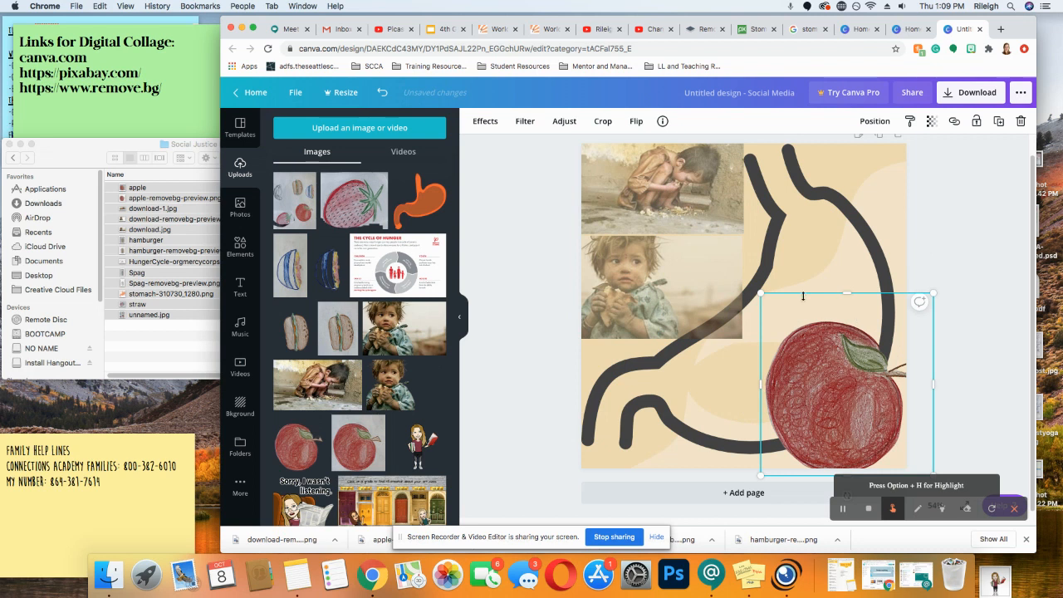
pyautogui.moveTo(836, 369); pyautogui.dragTo(800, 335)
pyautogui.moveTo(812, 461); pyautogui.dragTo(906, 407)
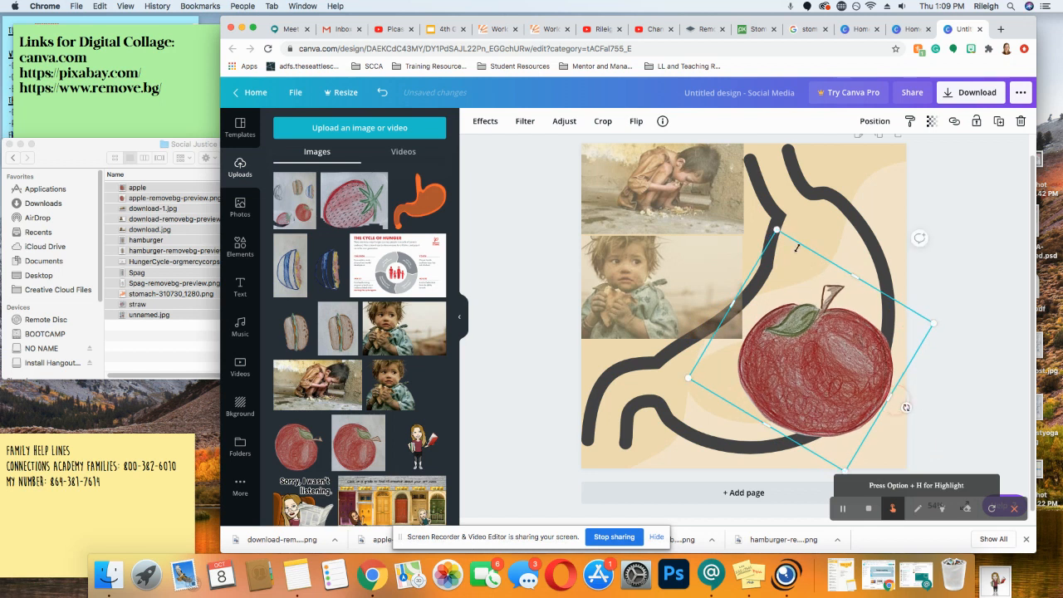
pyautogui.moveTo(777, 229); pyautogui.dragTo(793, 313)
pyautogui.moveTo(804, 422); pyautogui.dragTo(796, 375)
pyautogui.moveTo(791, 284); pyautogui.dragTo(794, 289)
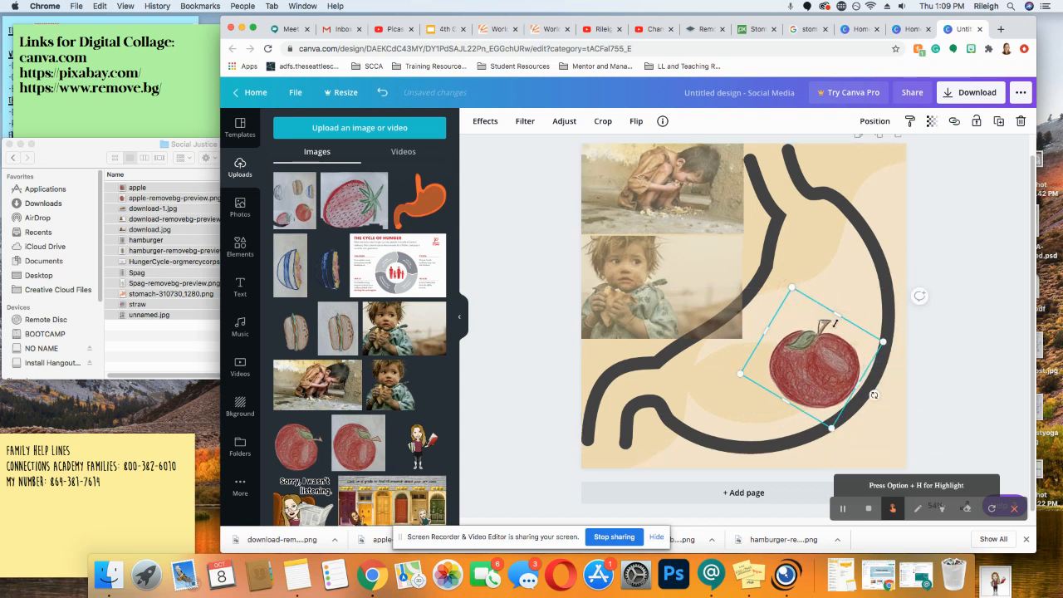
pyautogui.click(842, 296)
# Add the background-free hamburger drawing, rotate it nearly horizontal, and shrink it to fit the stomach's lower part
pyautogui.moveTo(299, 340); pyautogui.dragTo(688, 375)
pyautogui.moveTo(825, 432); pyautogui.dragTo(756, 351)
pyautogui.moveTo(723, 409); pyautogui.dragTo(707, 381)
pyautogui.moveTo(642, 313); pyautogui.dragTo(706, 365)
# Move the apple higher inside the stomach and enlarge it to fill the space above the hamburger
pyautogui.moveTo(843, 375); pyautogui.dragTo(837, 310)
pyautogui.moveTo(739, 311); pyautogui.dragTo(721, 319)
pyautogui.moveTo(824, 310); pyautogui.dragTo(821, 304)
# Enlarge the hamburger drawing so it fills more of the stomach's lower part below the apple
pyautogui.click(737, 404)
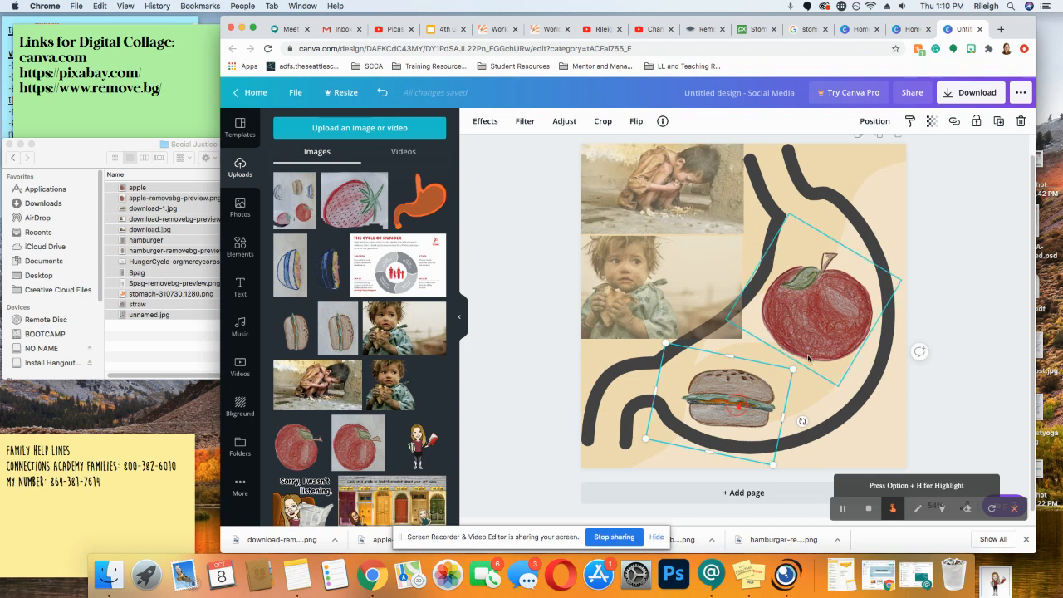
pyautogui.moveTo(794, 369); pyautogui.dragTo(832, 349)
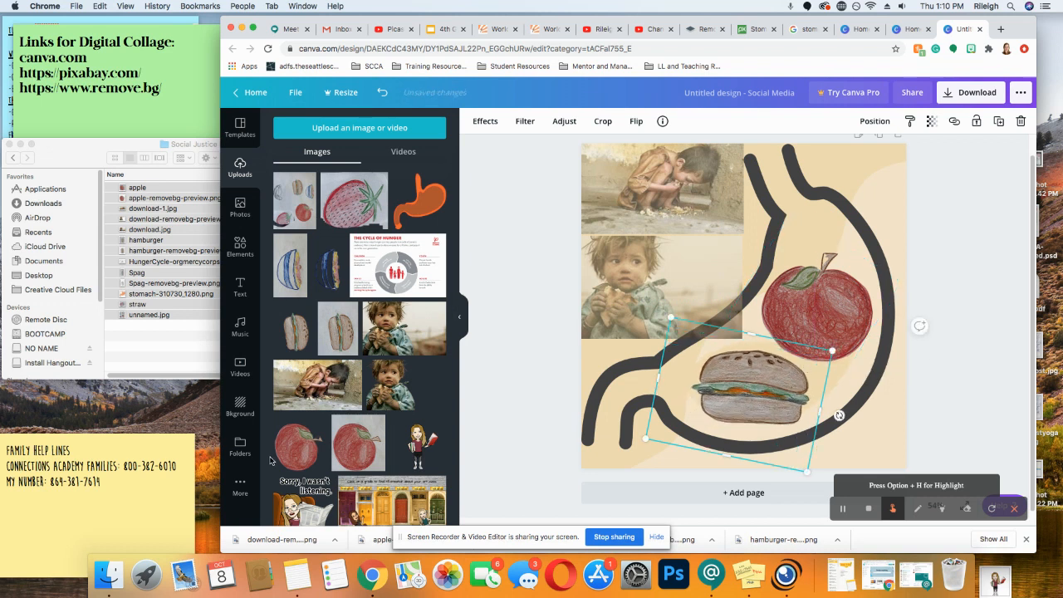
pyautogui.moveTo(832, 351); pyautogui.dragTo(823, 351)
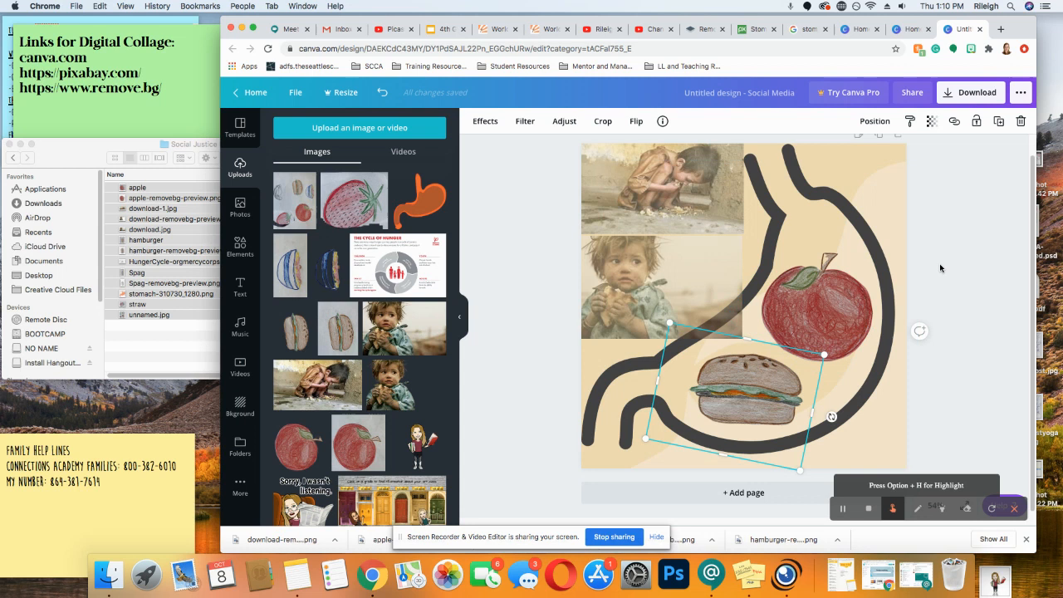
pyautogui.click(960, 270)
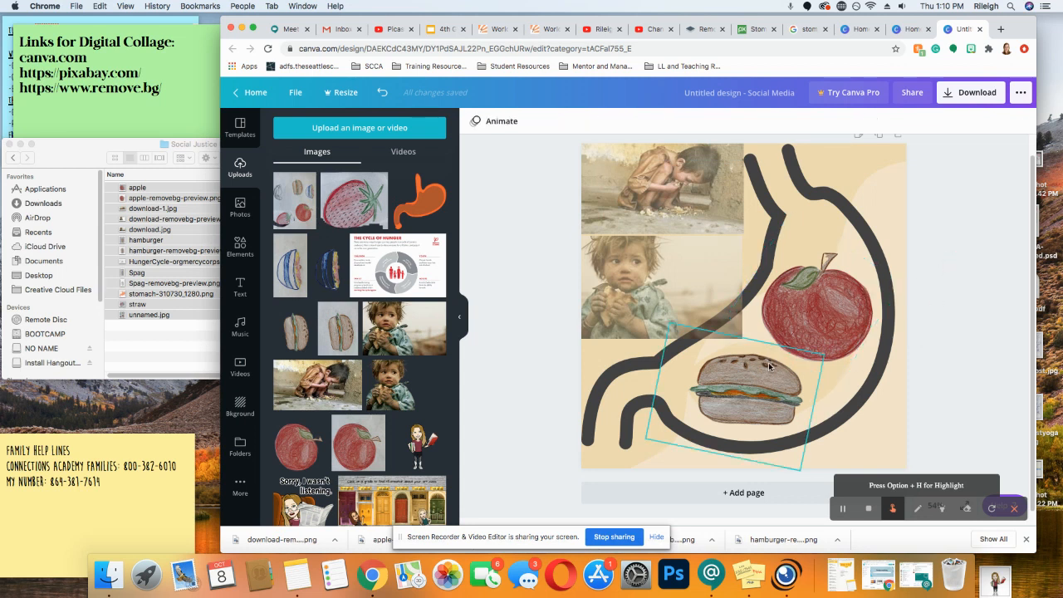
# Enlarge the apple drawing until it overlaps the stomach outline's right edge
pyautogui.scroll(-5, 347, 267)
pyautogui.scroll(5, 347, 267)
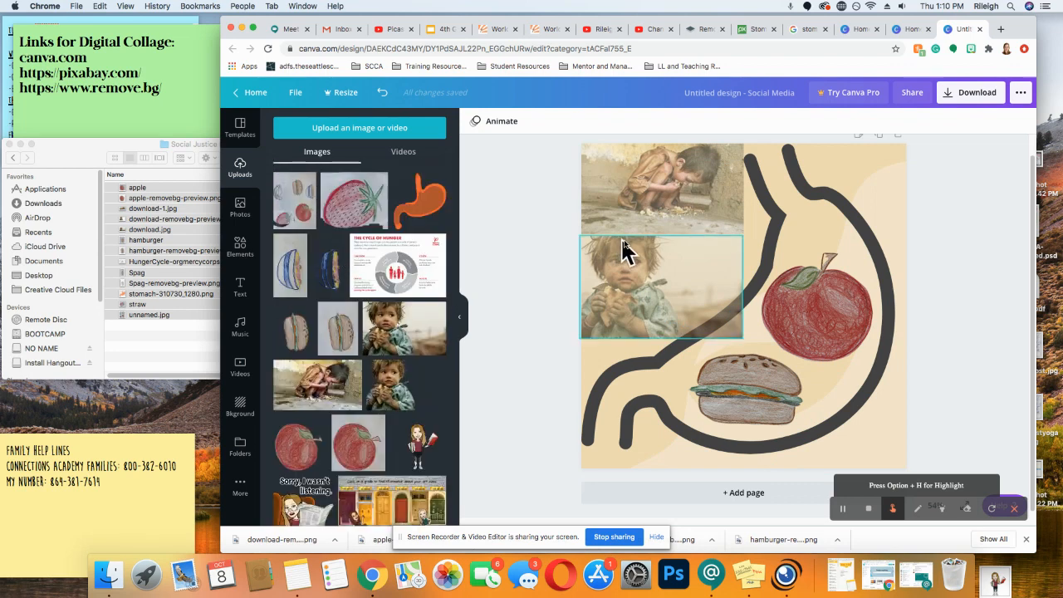
pyautogui.click(809, 296)
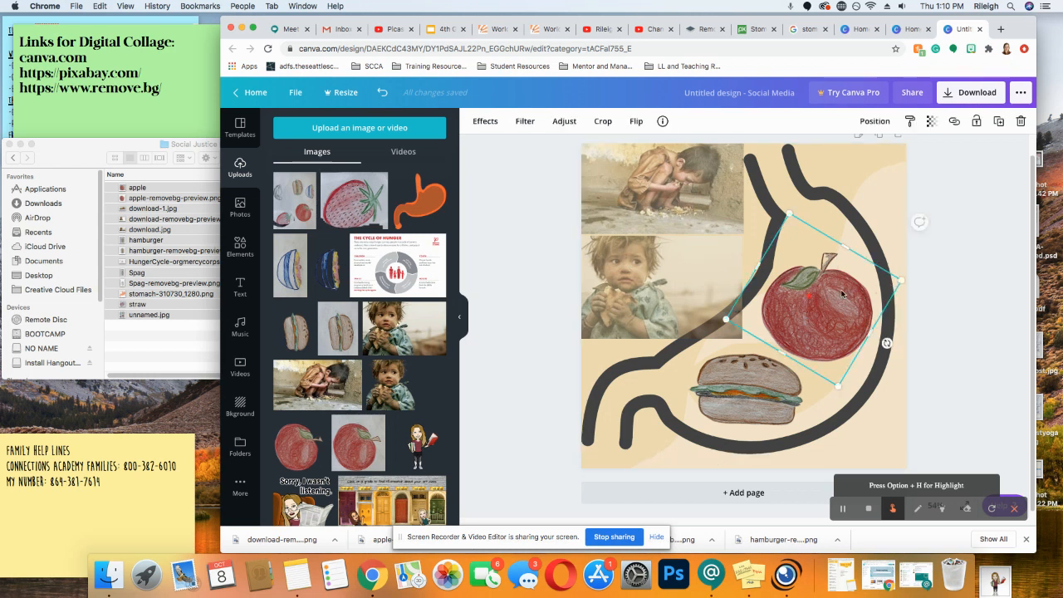
pyautogui.moveTo(838, 387); pyautogui.dragTo(858, 417)
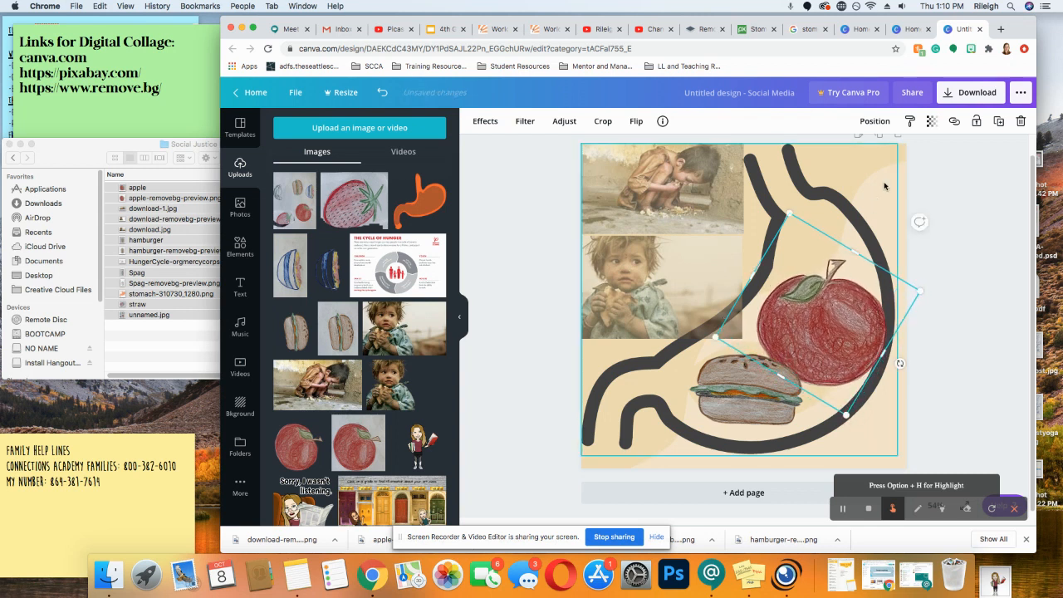
# Send the apple to the back of the layer order and bring it forward again by two levels
pyautogui.click(871, 127)
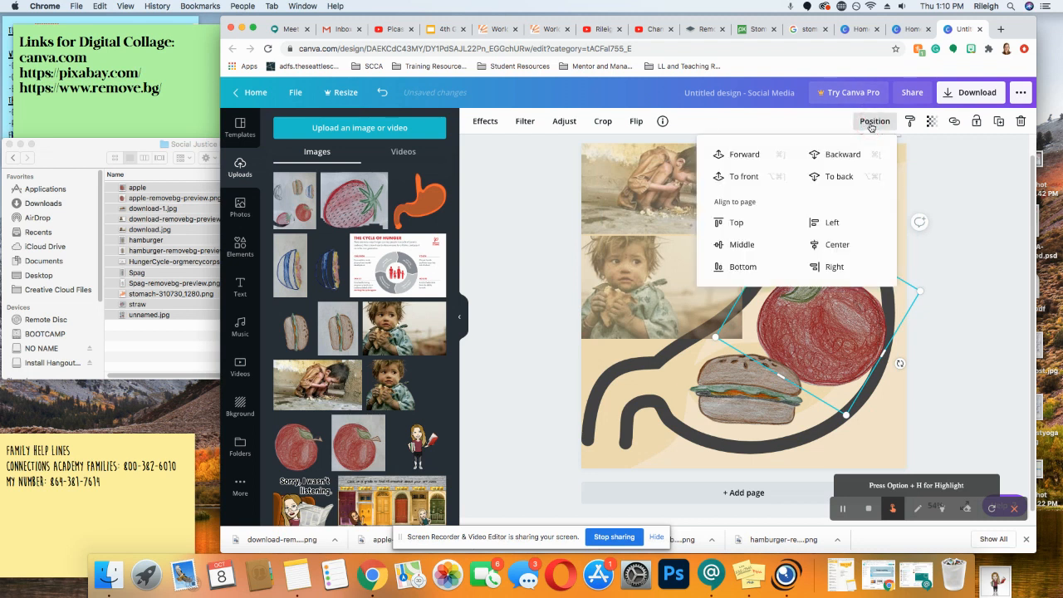
pyautogui.click(833, 178)
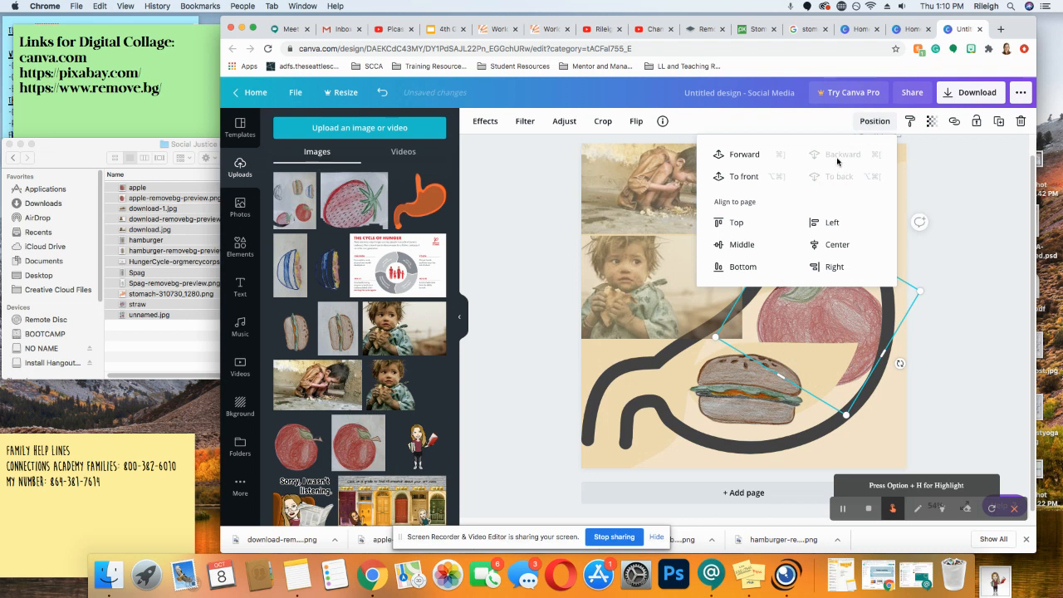
pyautogui.click(737, 154)
pyautogui.click(737, 154)
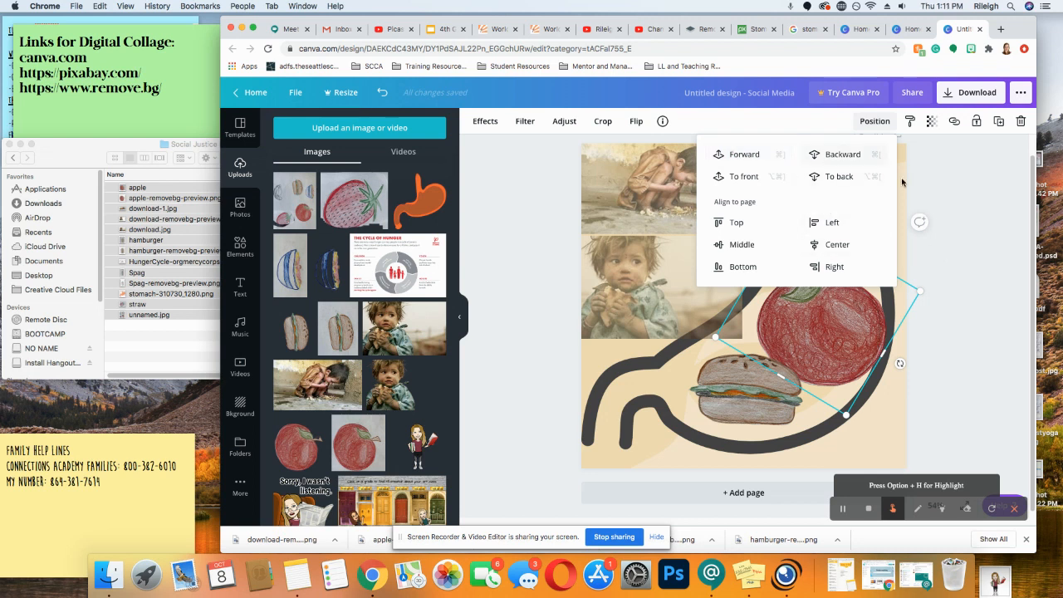
pyautogui.click(951, 188)
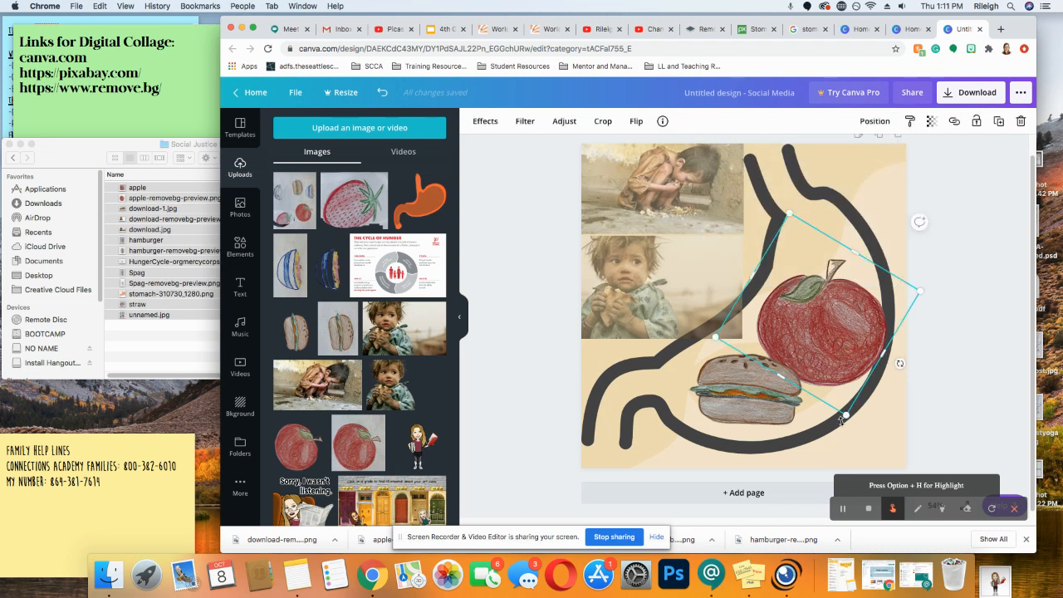
# Shrink the apple drawing slightly so it fits inside the stomach's right edge
pyautogui.moveTo(848, 415); pyautogui.dragTo(842, 403)
pyautogui.click(974, 335)
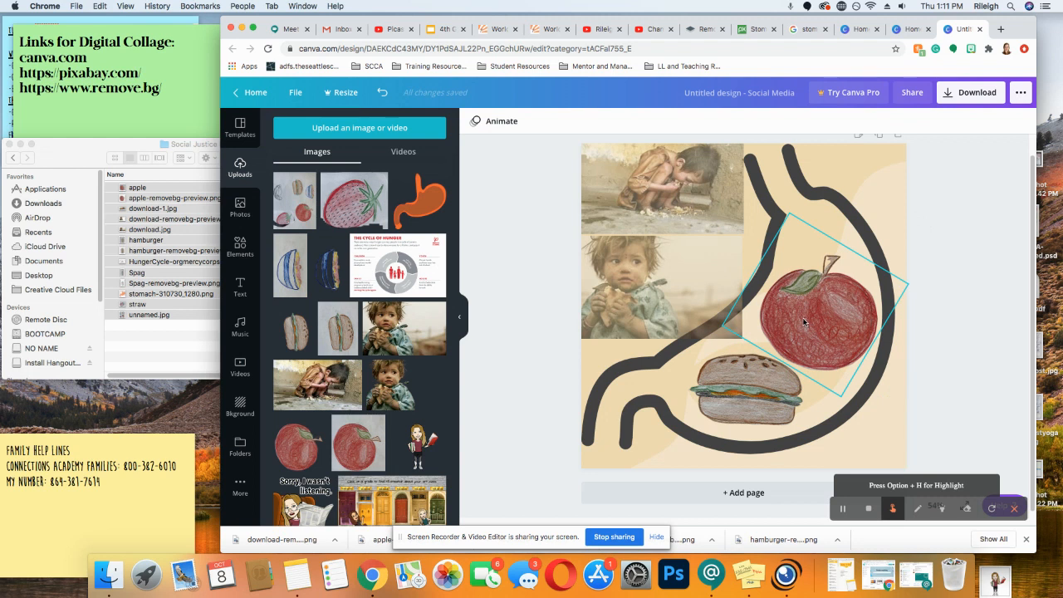
pyautogui.moveTo(494, 283); pyautogui.dragTo(629, 395)
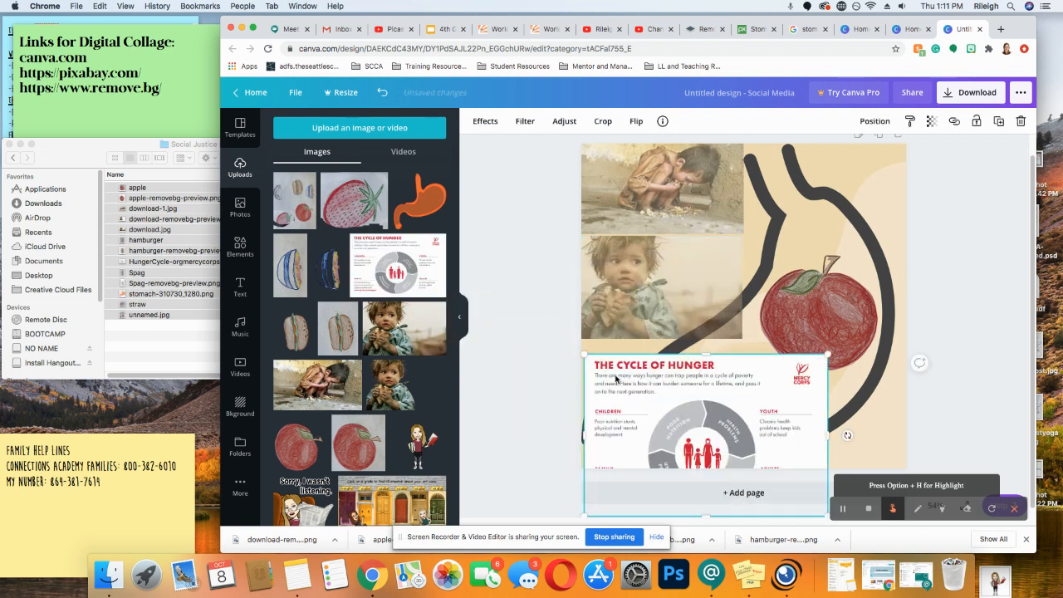
pyautogui.moveTo(583, 356); pyautogui.dragTo(612, 376)
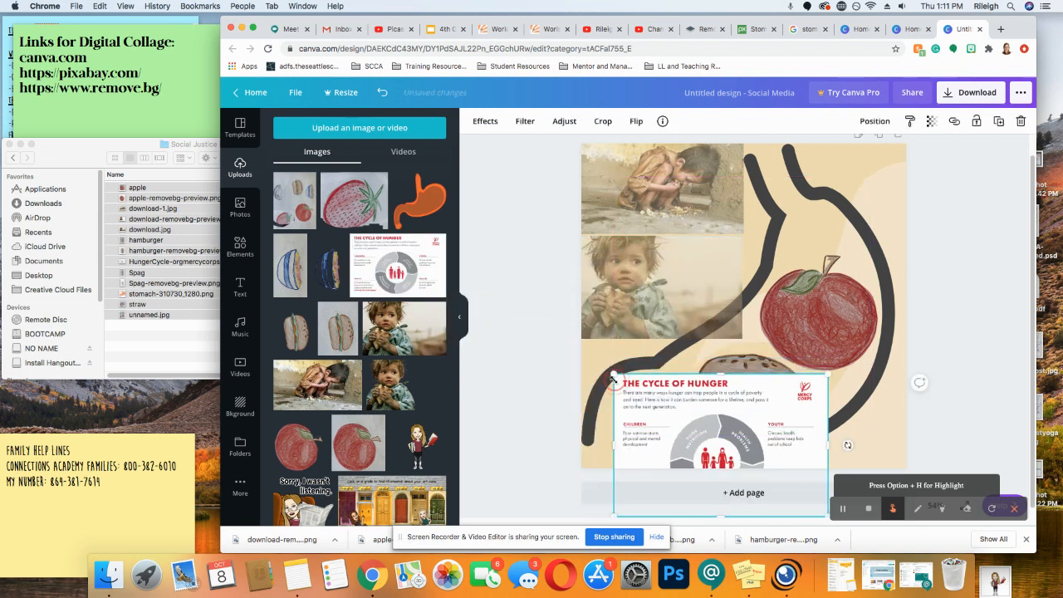
pyautogui.press('Delete')
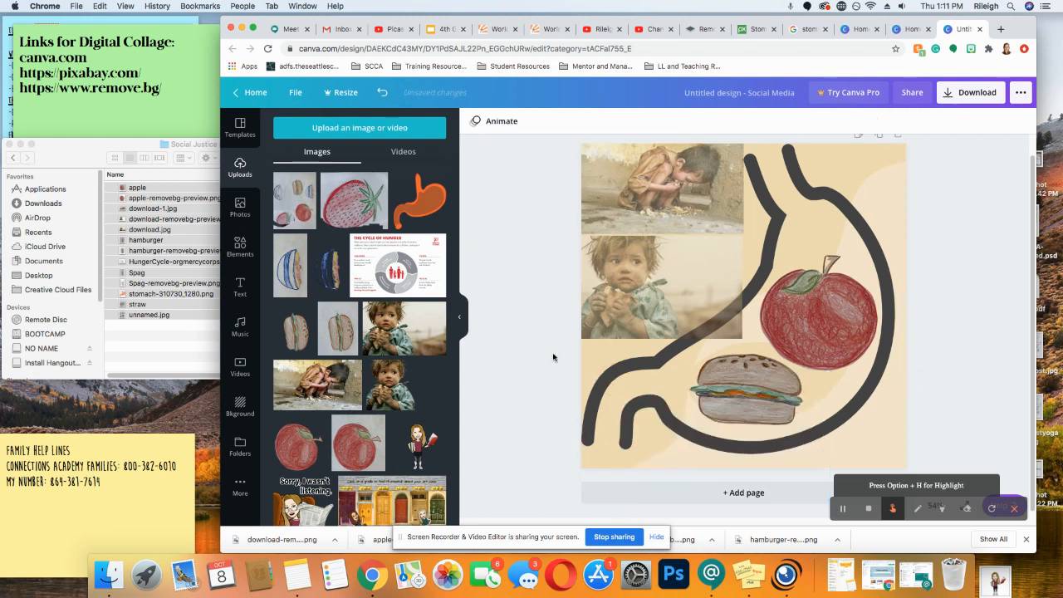
# Clear the stomach search, browse the full Frames collection and add the wide torn-paper frame to the collage
pyautogui.click(240, 244)
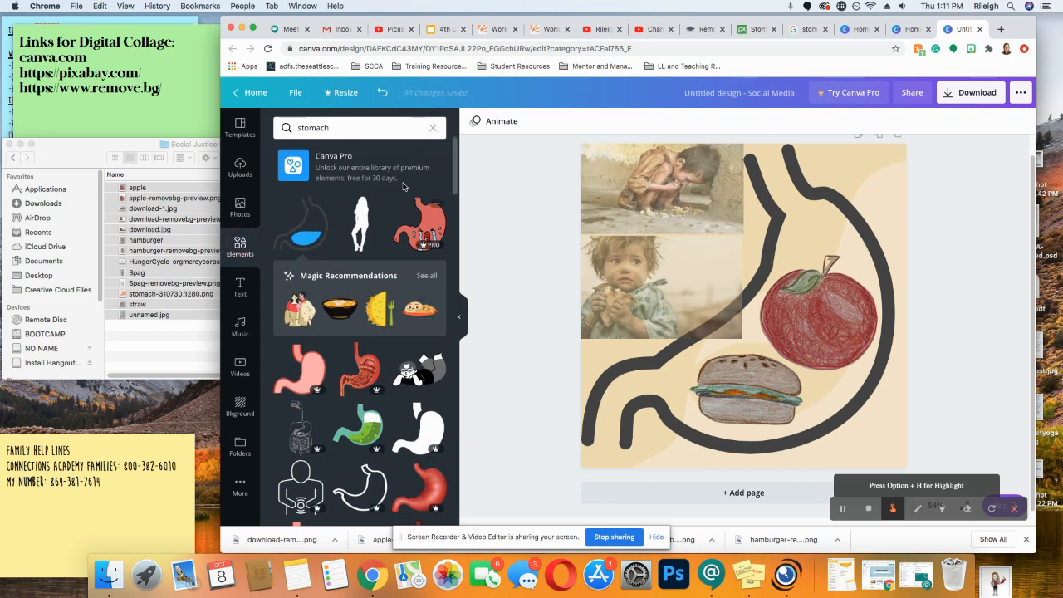
pyautogui.click(432, 128)
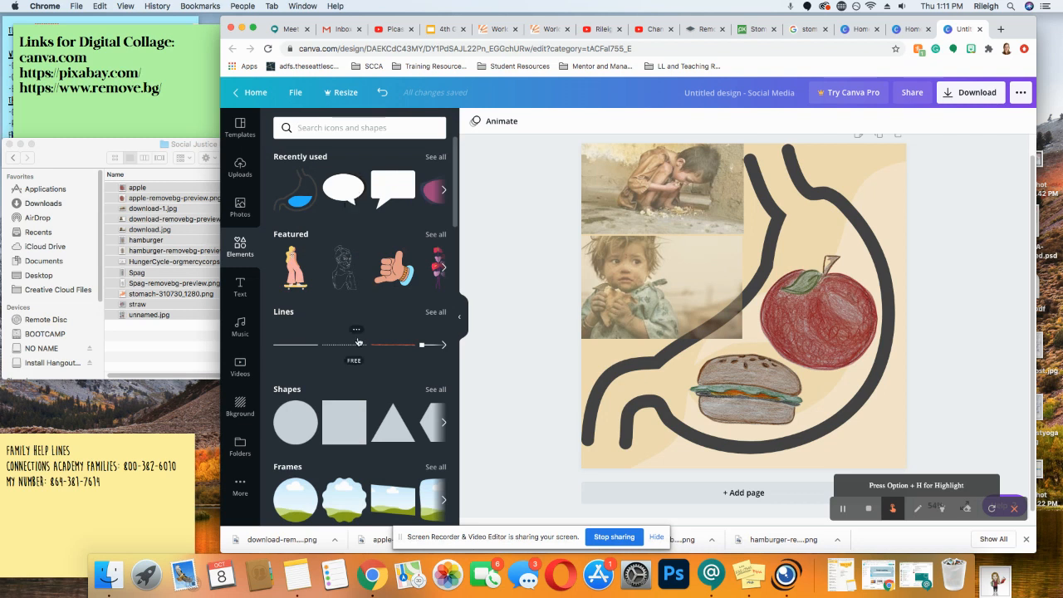
pyautogui.scroll(-5, 336, 349)
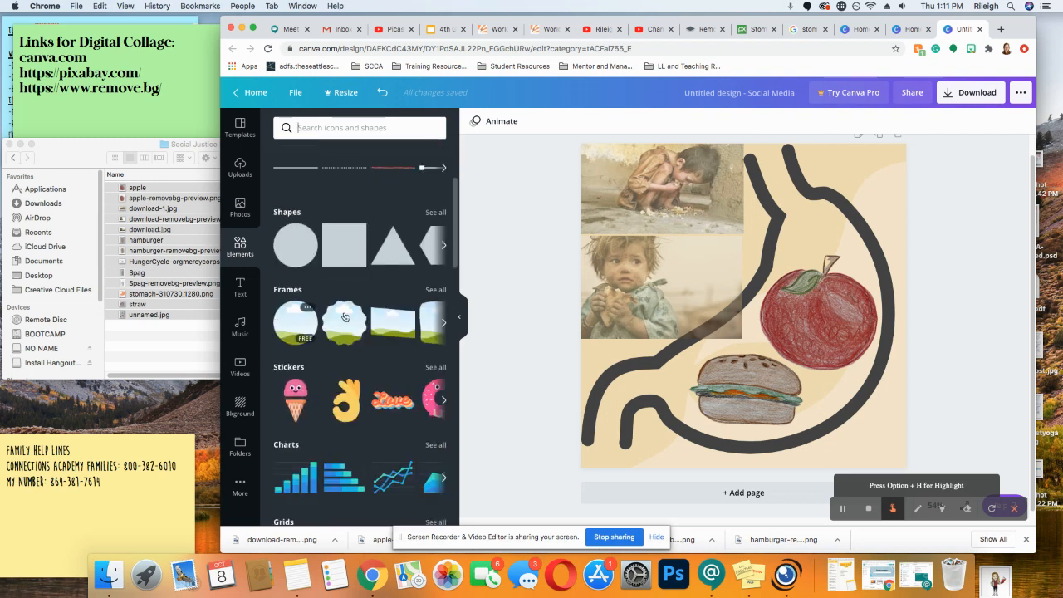
pyautogui.click(437, 293)
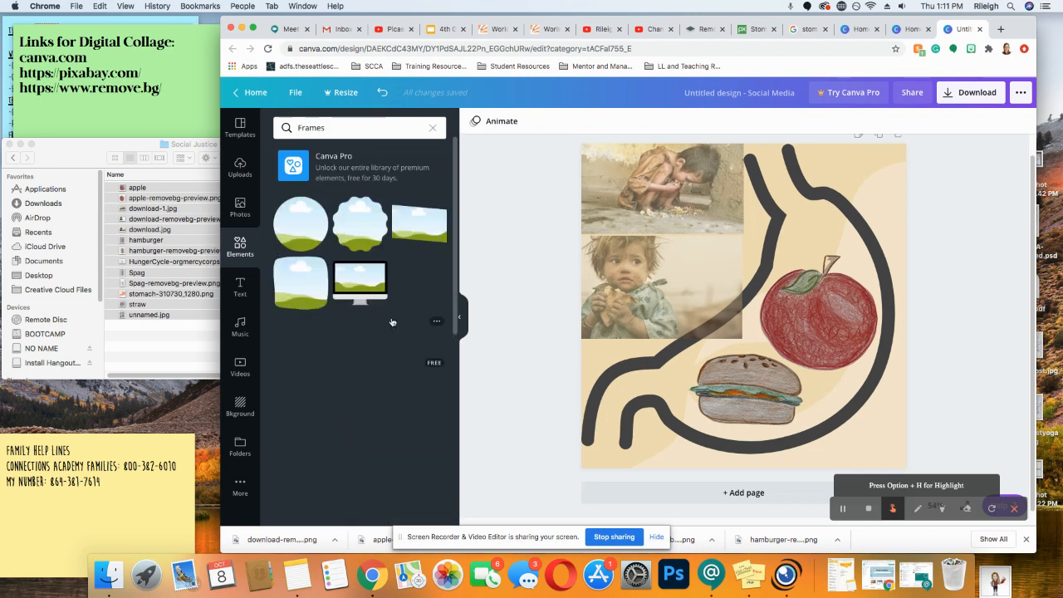
pyautogui.scroll(-3, 392, 322)
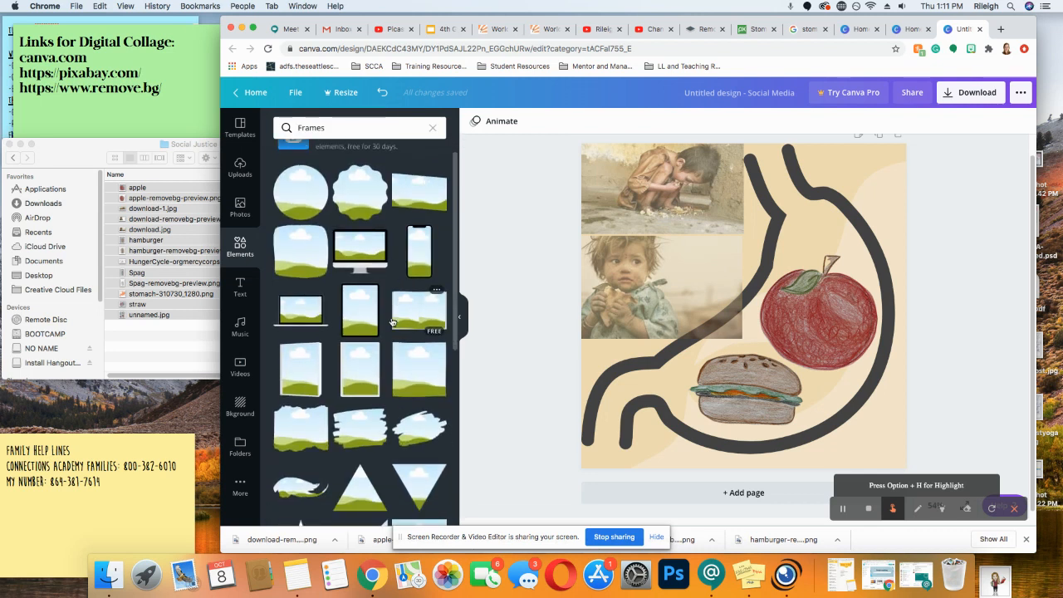
pyautogui.scroll(-2, 392, 323)
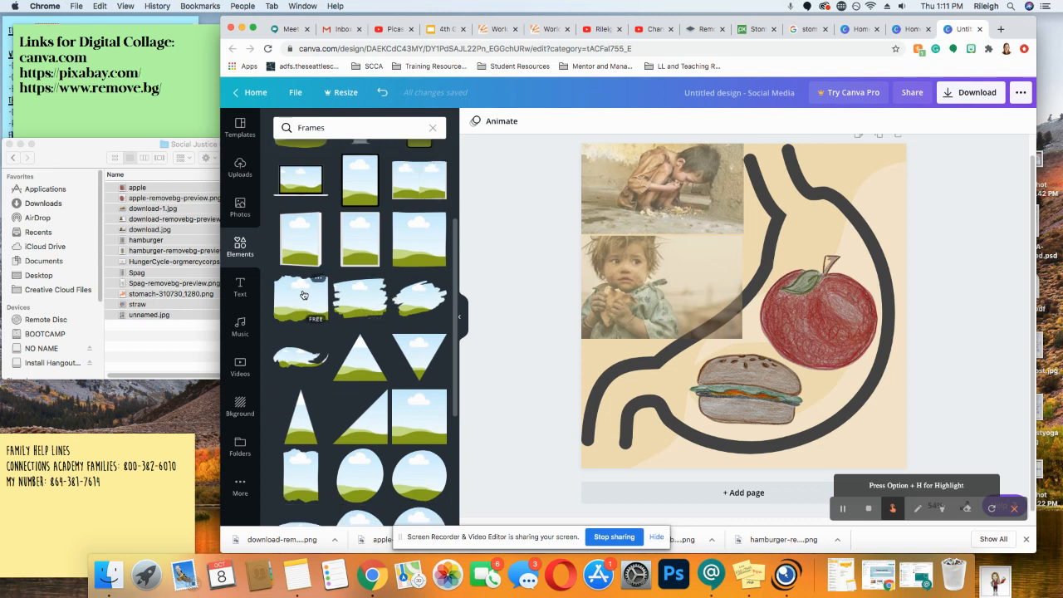
pyautogui.moveTo(299, 297)
pyautogui.mouseDown()
pyautogui.moveTo(504, 228)
pyautogui.moveTo(681, 233)
pyautogui.moveTo(730, 249)
pyautogui.mouseUp()
# Delete both semi-transparent photos of hungry children from the collage
pyautogui.click(653, 213)
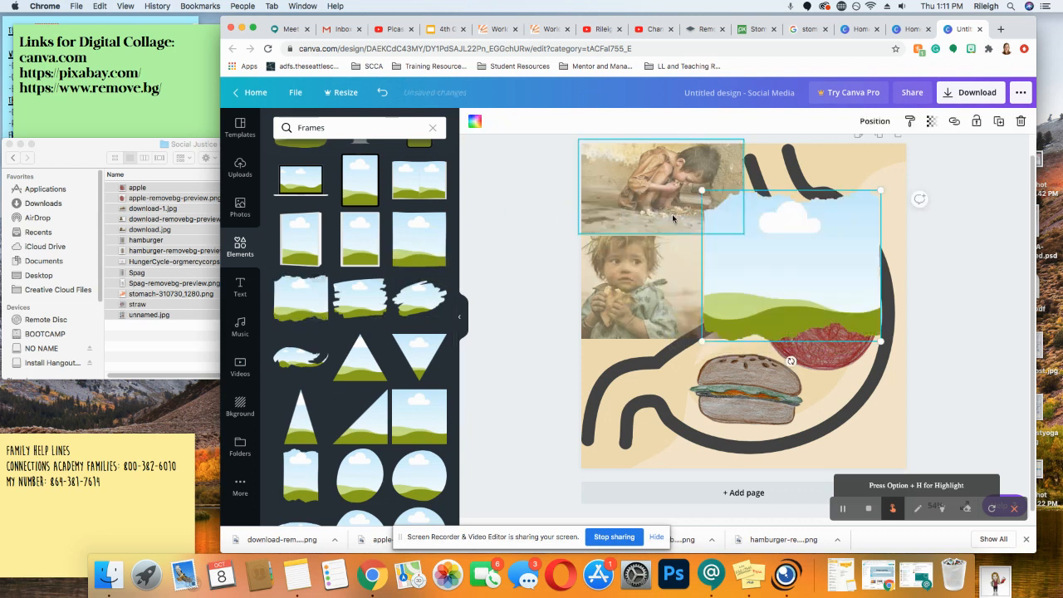
pyautogui.press('Delete')
pyautogui.click(622, 281)
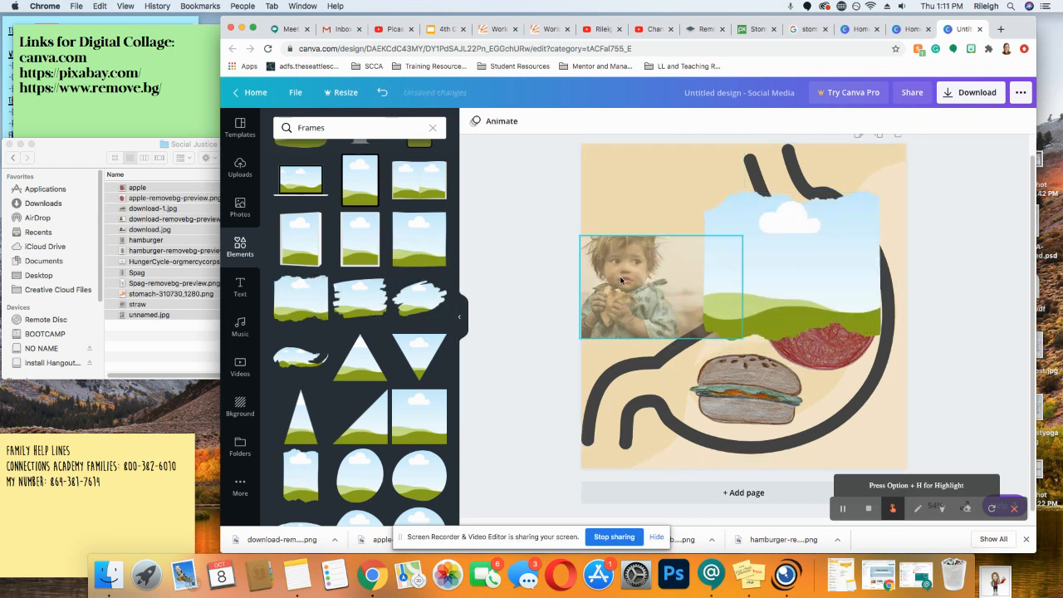
pyautogui.press('Delete')
# Place the wide torn-paper frame in the page's upper-left corner and shrink it clear of the stomach outline
pyautogui.moveTo(762, 241); pyautogui.dragTo(641, 199)
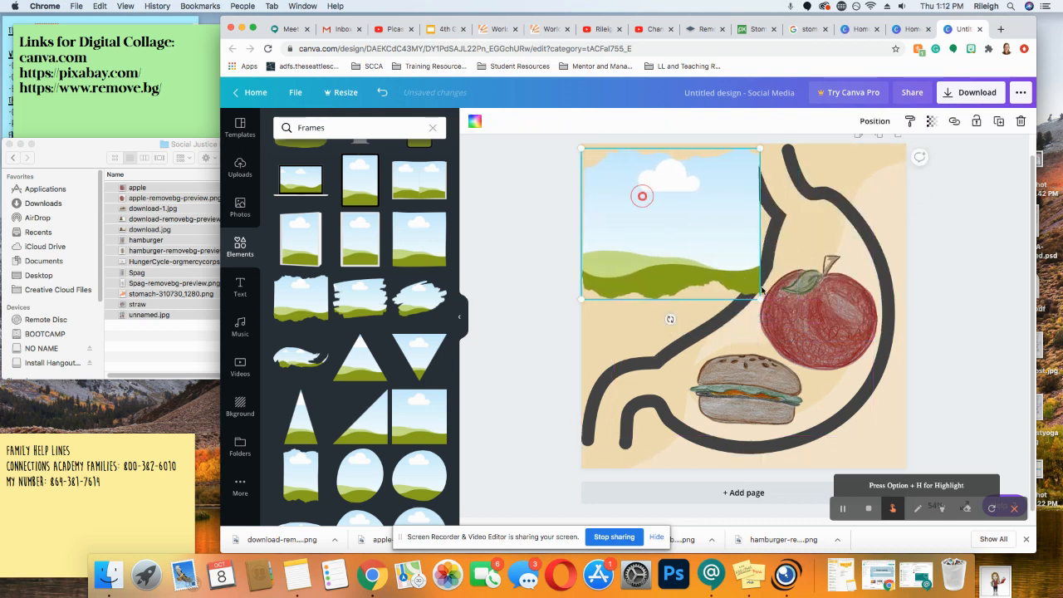
pyautogui.moveTo(763, 299); pyautogui.dragTo(722, 263)
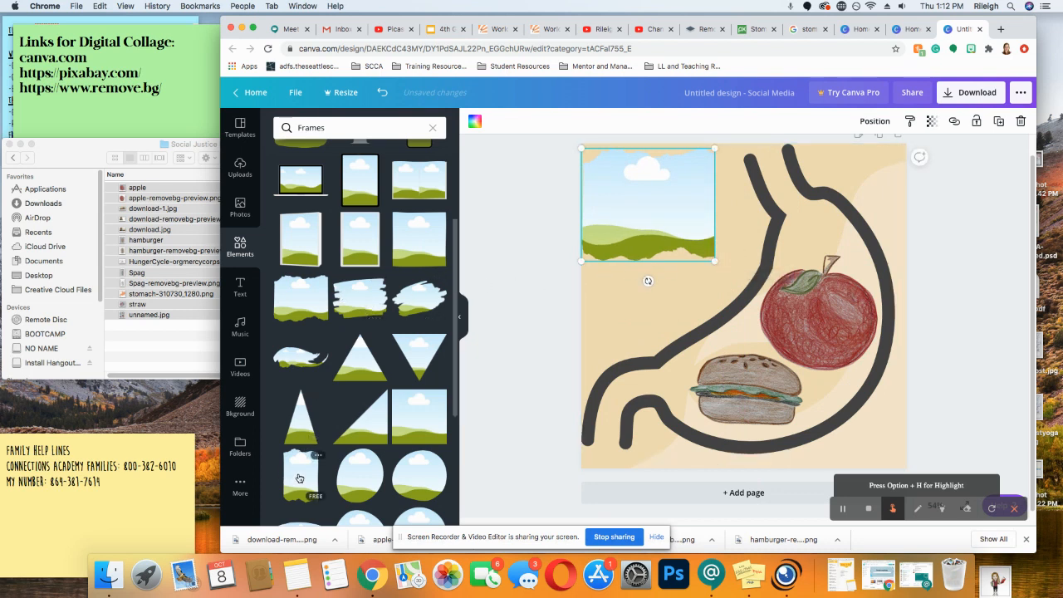
# Add the tall torn-paper frame below the wide one, shrink it, and move the two frames closer together
pyautogui.moveTo(301, 477); pyautogui.dragTo(611, 296)
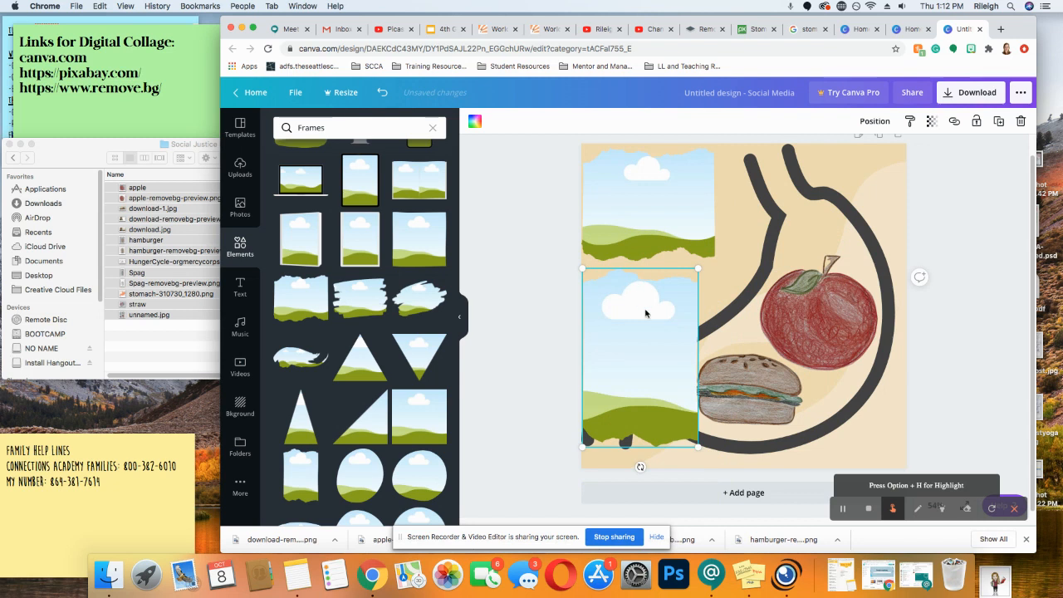
pyautogui.moveTo(697, 447); pyautogui.dragTo(646, 363)
pyautogui.click(668, 200)
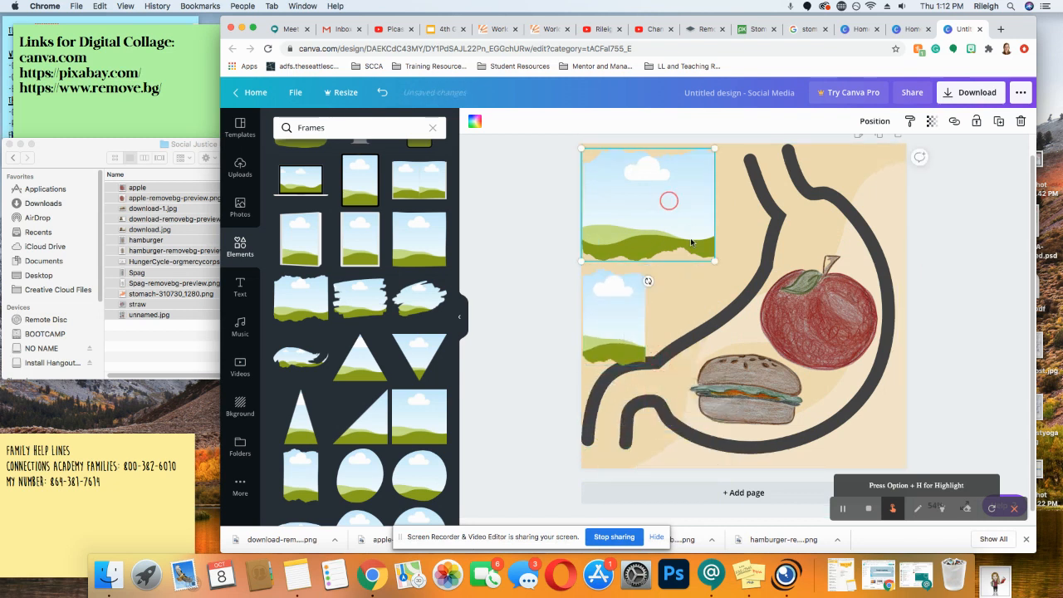
pyautogui.moveTo(626, 208); pyautogui.dragTo(627, 206)
pyautogui.click(605, 304)
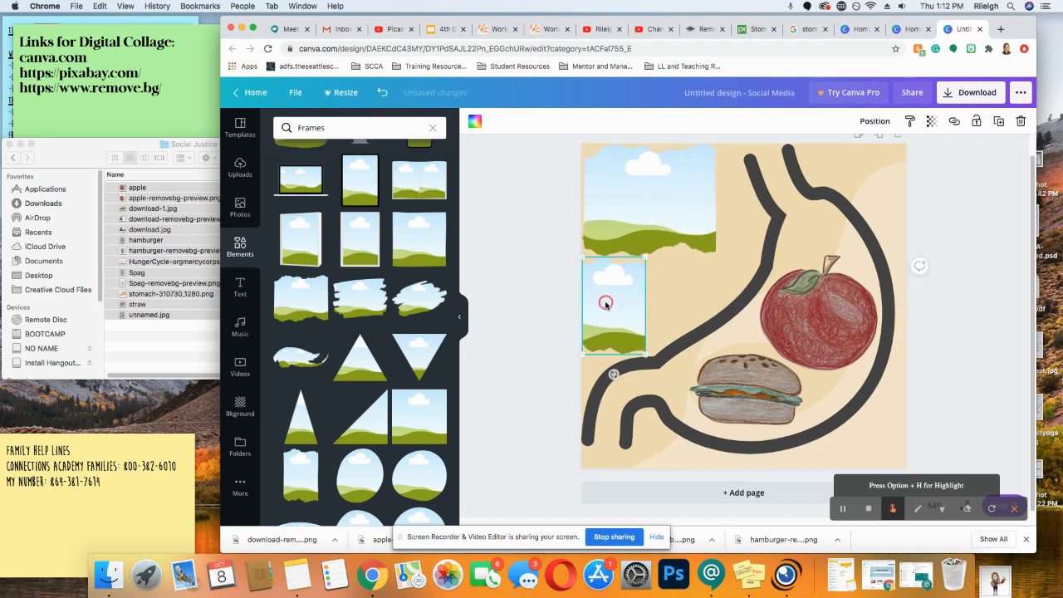
pyautogui.click(708, 301)
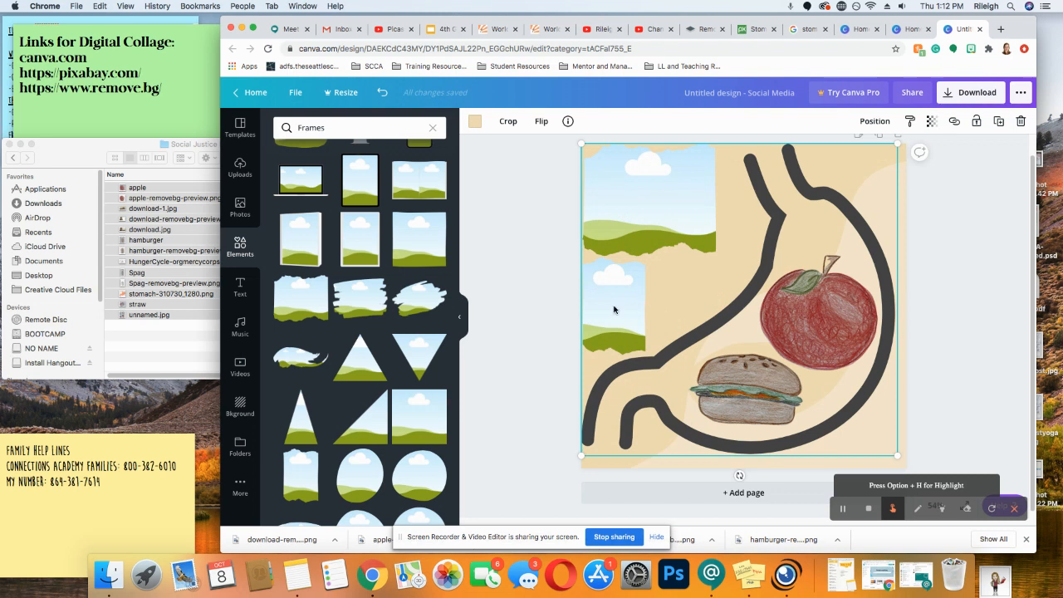
# Add the brush-stroke frame, shrink it to about 367 × 270, and place it right of the tall frame
pyautogui.scroll(-3, 402, 376)
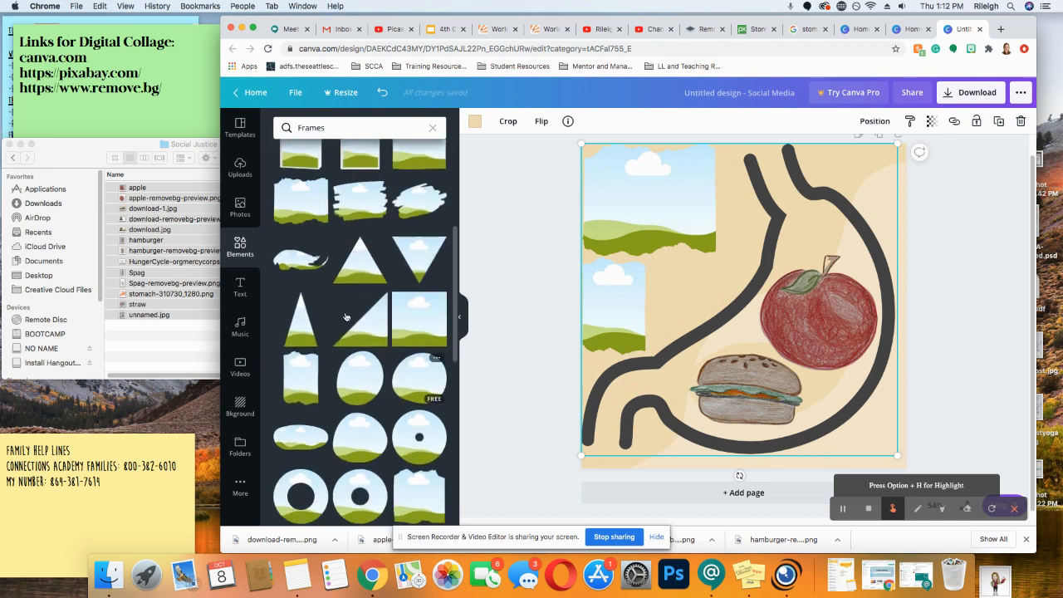
pyautogui.scroll(1, 316, 274)
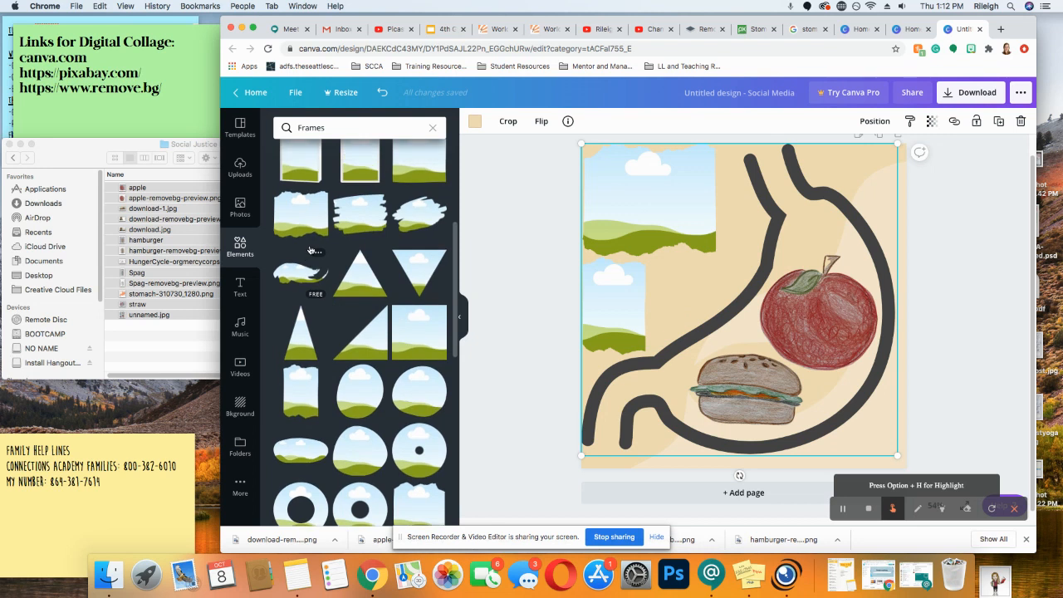
pyautogui.click(359, 221)
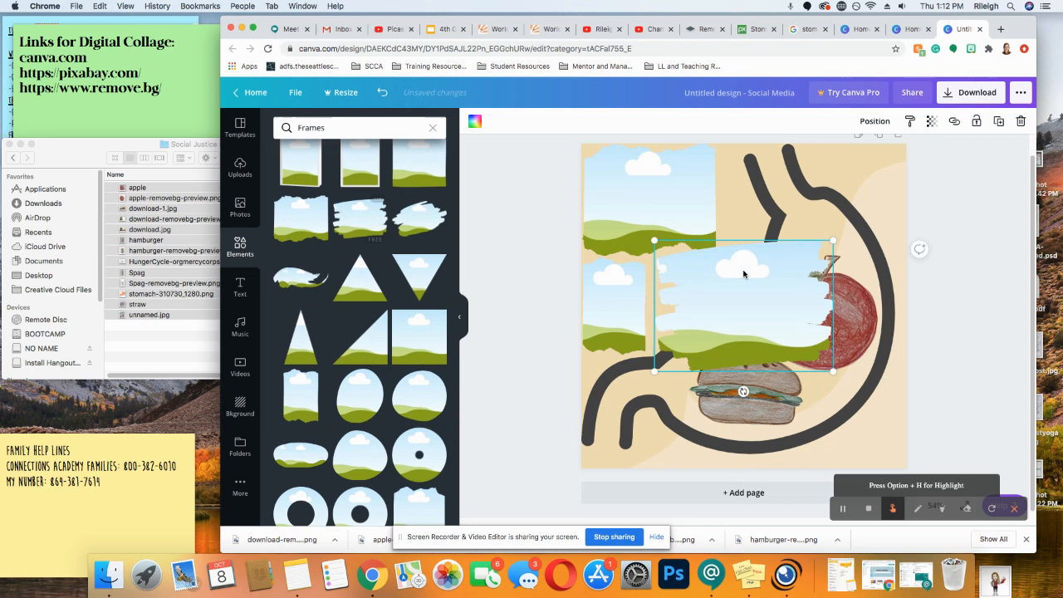
pyautogui.moveTo(834, 238); pyautogui.dragTo(763, 291)
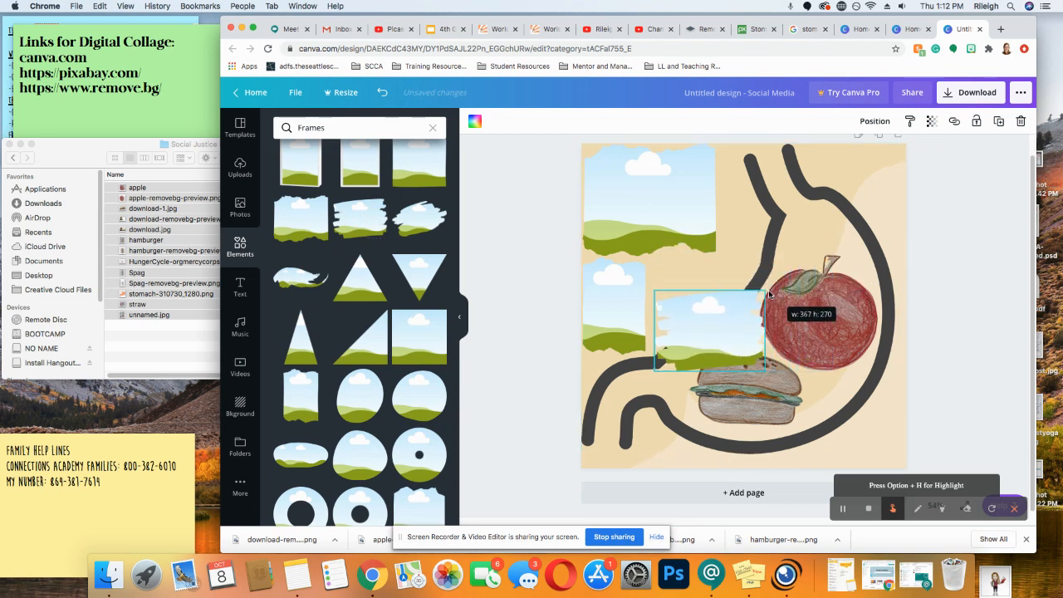
pyautogui.moveTo(715, 329); pyautogui.dragTo(711, 293)
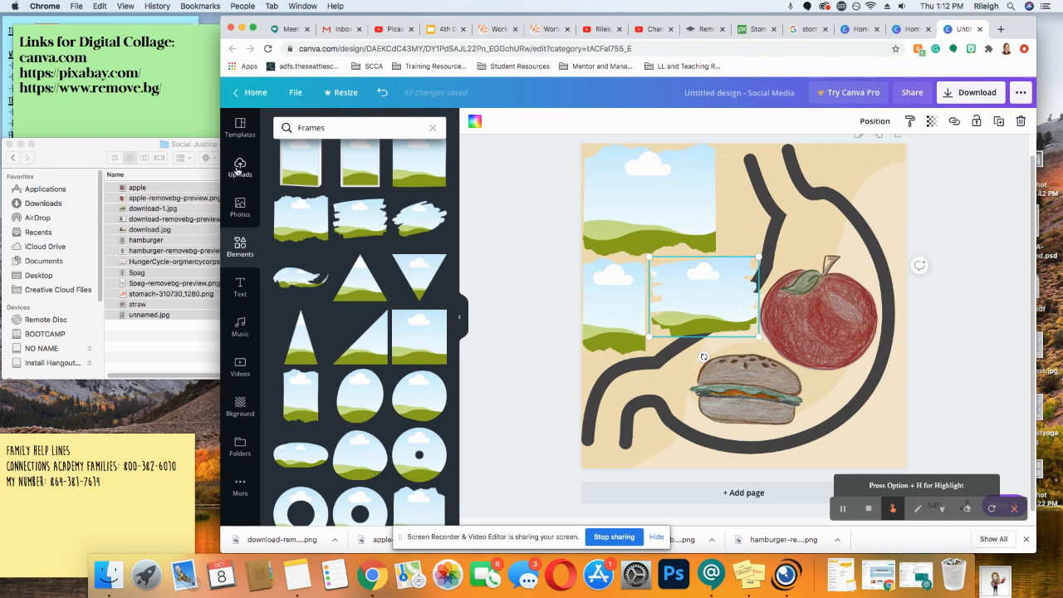
# Try filling the wide torn-paper frame with the uploaded Cycle of Hunger infographic and open its crop for adjustment
pyautogui.click(240, 206)
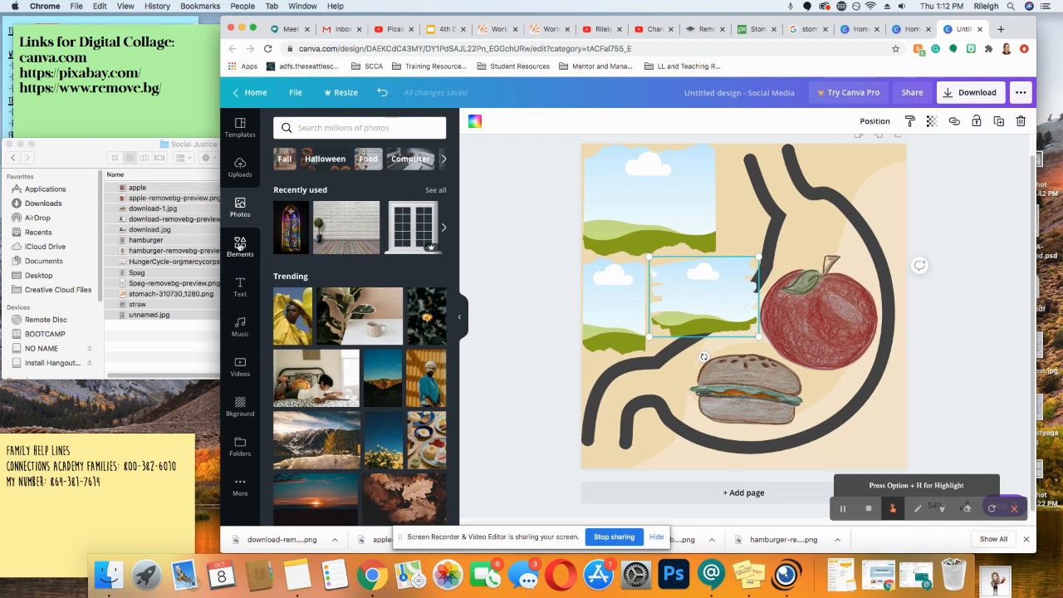
pyautogui.click(240, 162)
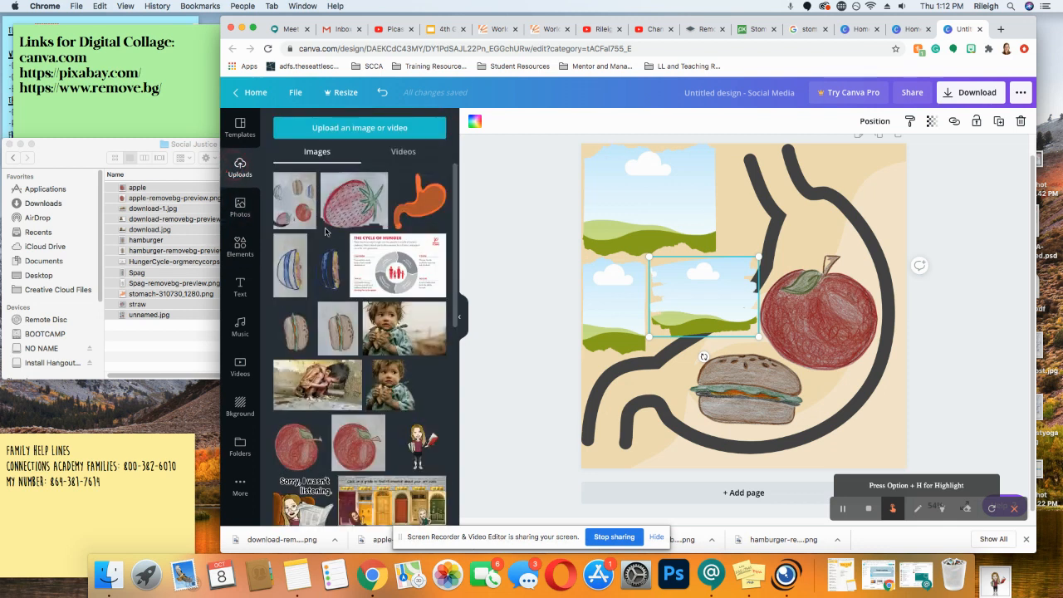
pyautogui.moveTo(390, 279); pyautogui.dragTo(656, 216)
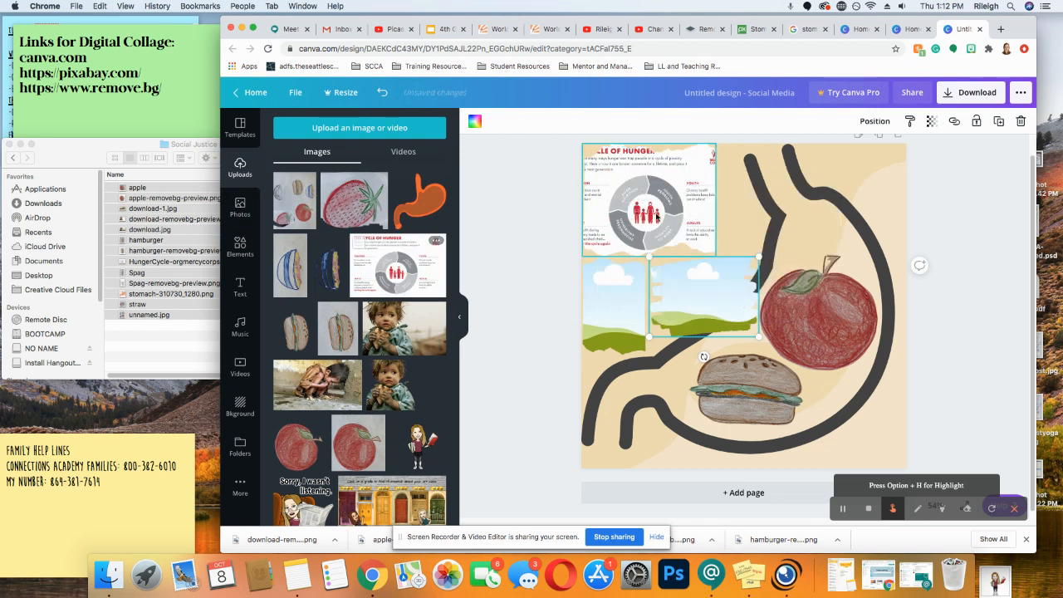
pyautogui.doubleClick(689, 210)
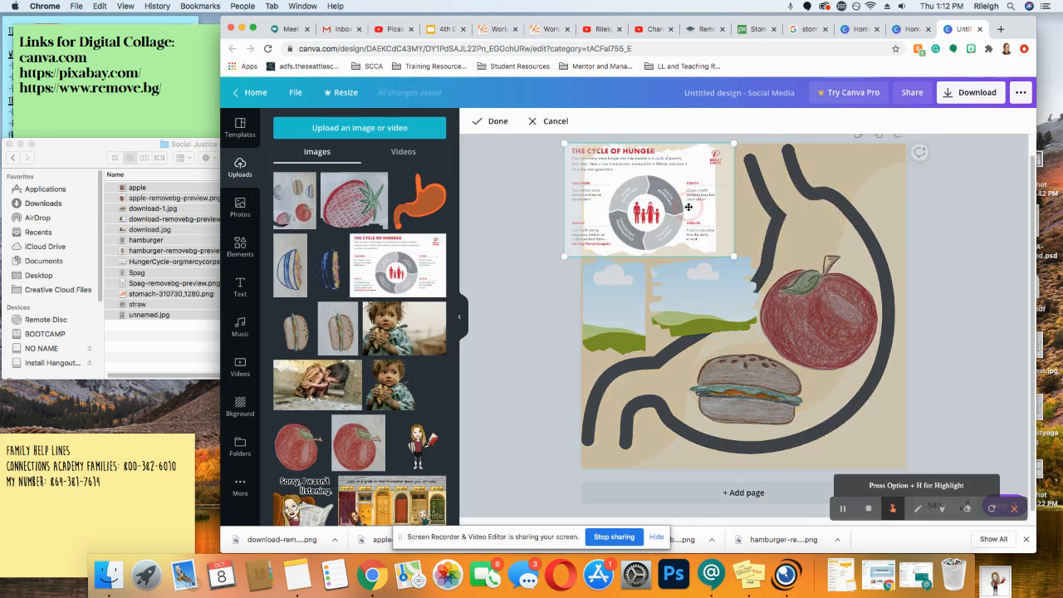
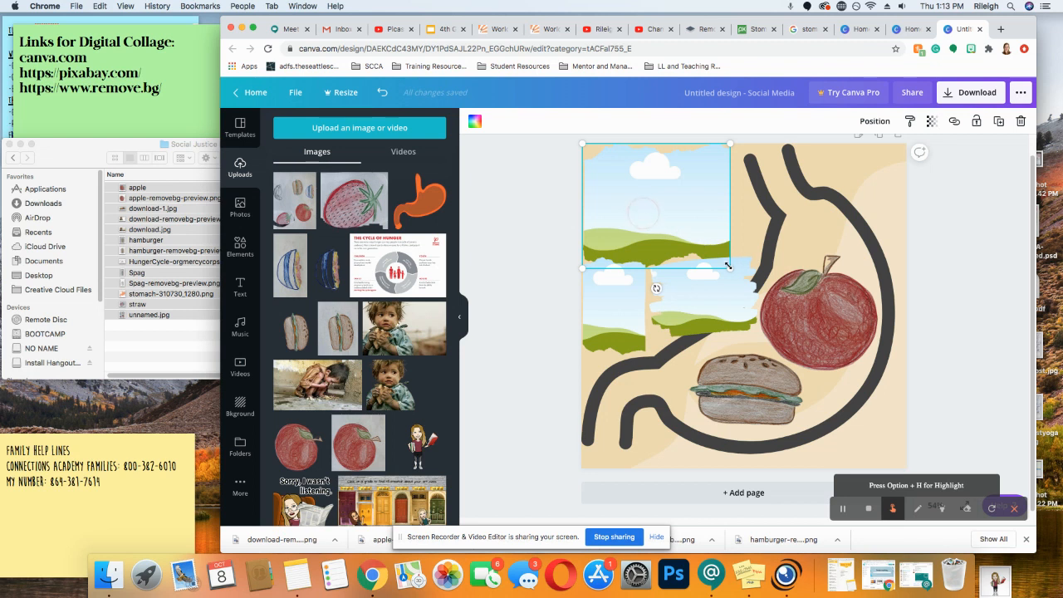
# Shrink the wide torn-paper frame so it sits clear above the two smaller frames
pyautogui.moveTo(721, 264)
pyautogui.mouseDown()
pyautogui.moveTo(704, 246)
pyautogui.moveTo(712, 253)
pyautogui.mouseUp()
pyautogui.moveTo(376, 274); pyautogui.dragTo(617, 294)
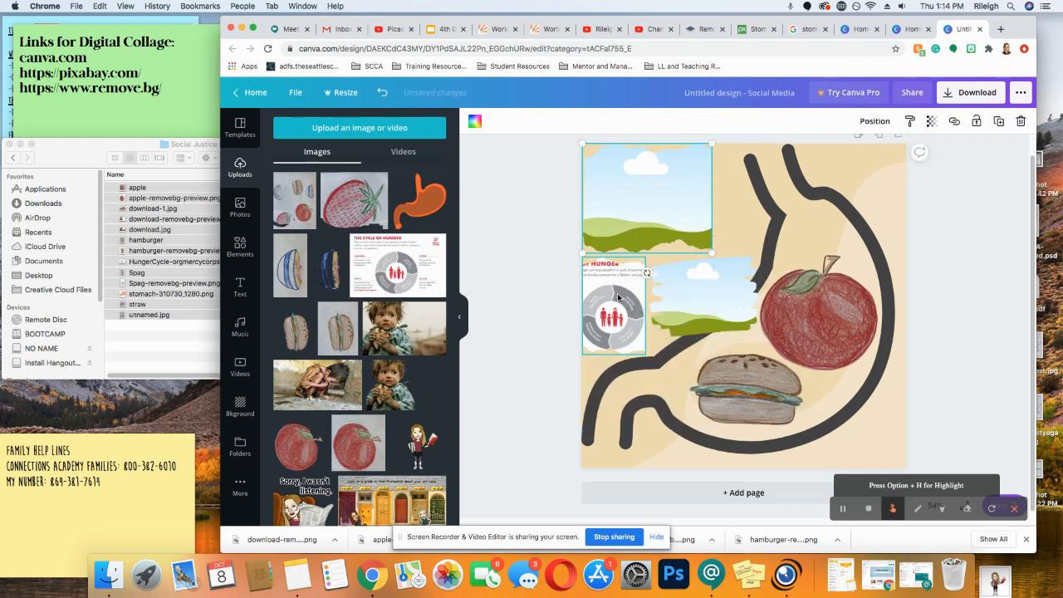
pyautogui.doubleClick(617, 293)
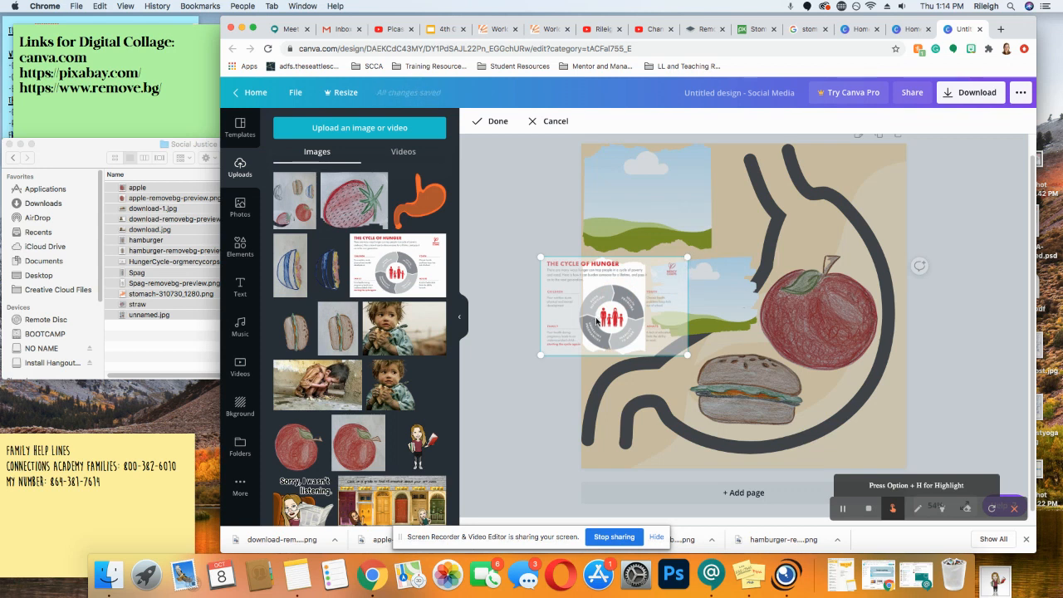
pyautogui.press('super+z')
pyautogui.moveTo(613, 374); pyautogui.dragTo(547, 304)
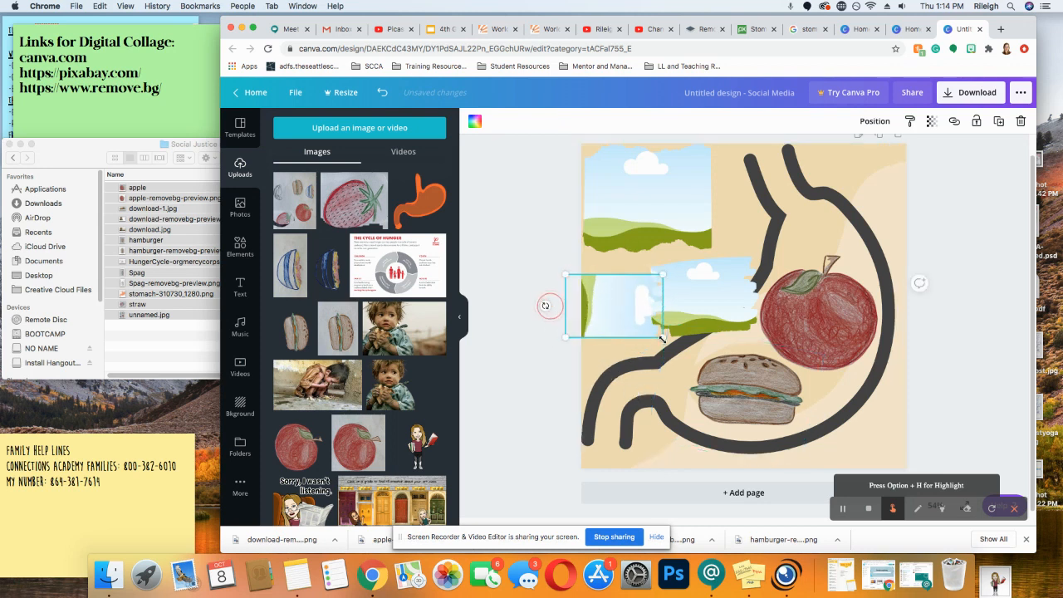
pyautogui.moveTo(663, 336); pyautogui.dragTo(725, 381)
pyautogui.moveTo(397, 265); pyautogui.dragTo(656, 357)
pyautogui.doubleClick(655, 358)
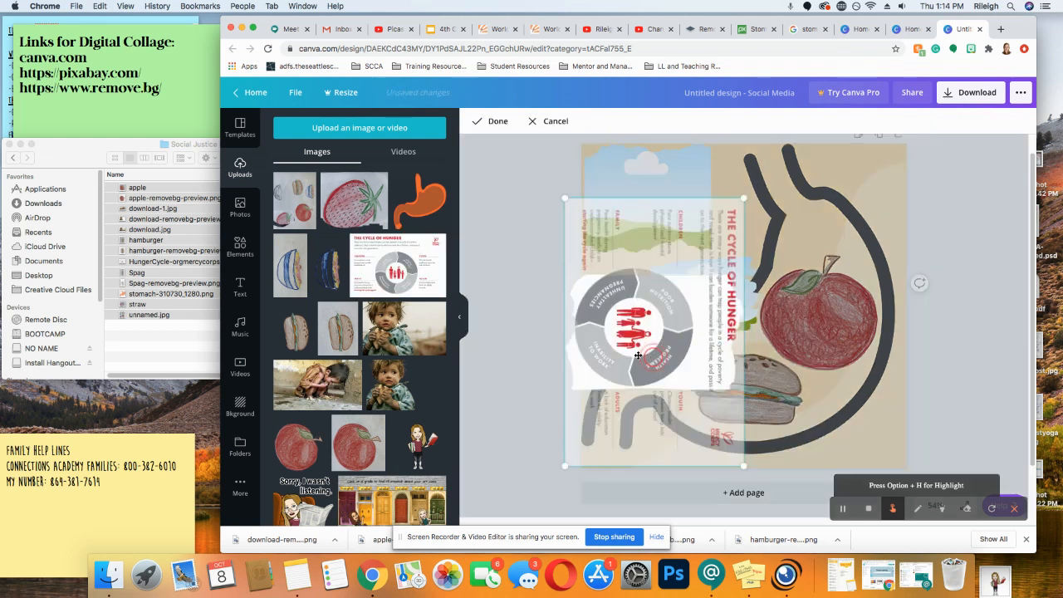
pyautogui.click(531, 379)
pyautogui.click(534, 374)
pyautogui.click(647, 332)
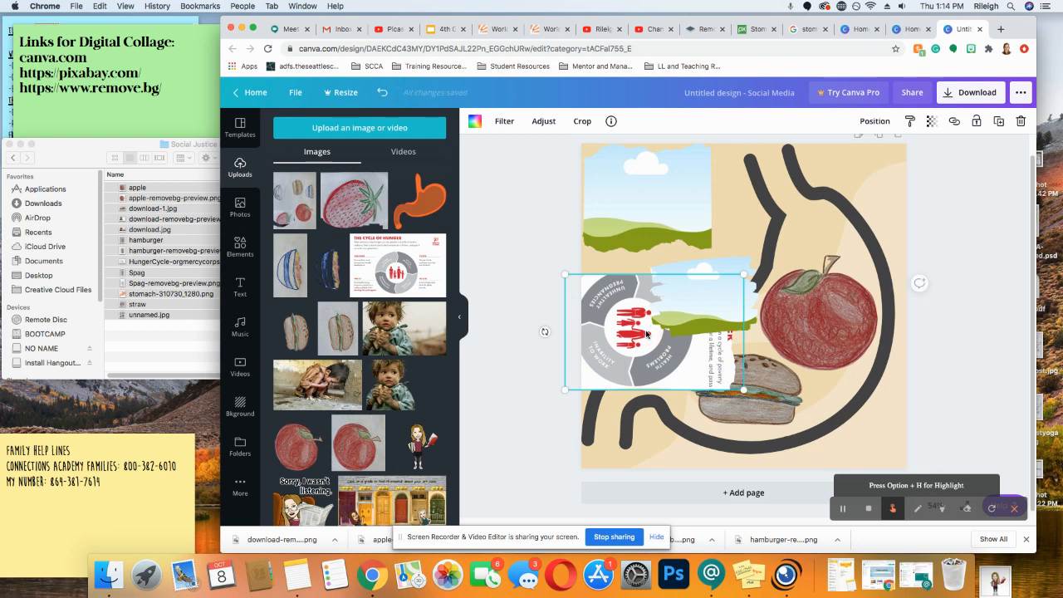
pyautogui.moveTo(545, 330); pyautogui.dragTo(667, 410)
pyautogui.press('super+z')
pyautogui.press('super+z')
pyautogui.press('super+z')
pyautogui.press('super+z')
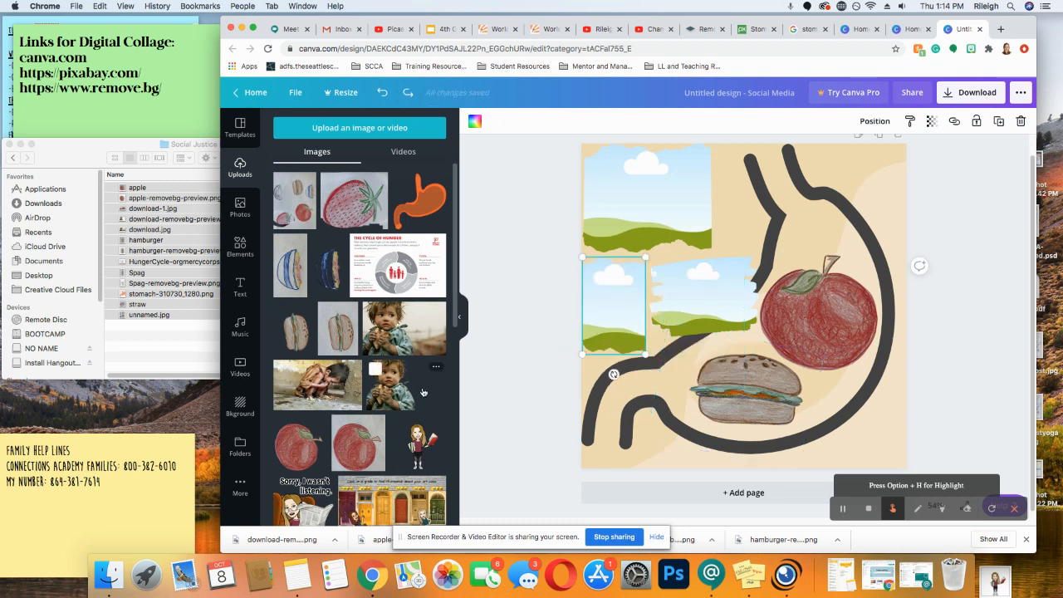
# Fill the brush-stroke frame with the uploaded Cycle of Hunger infographic
pyautogui.moveTo(407, 259); pyautogui.dragTo(697, 297)
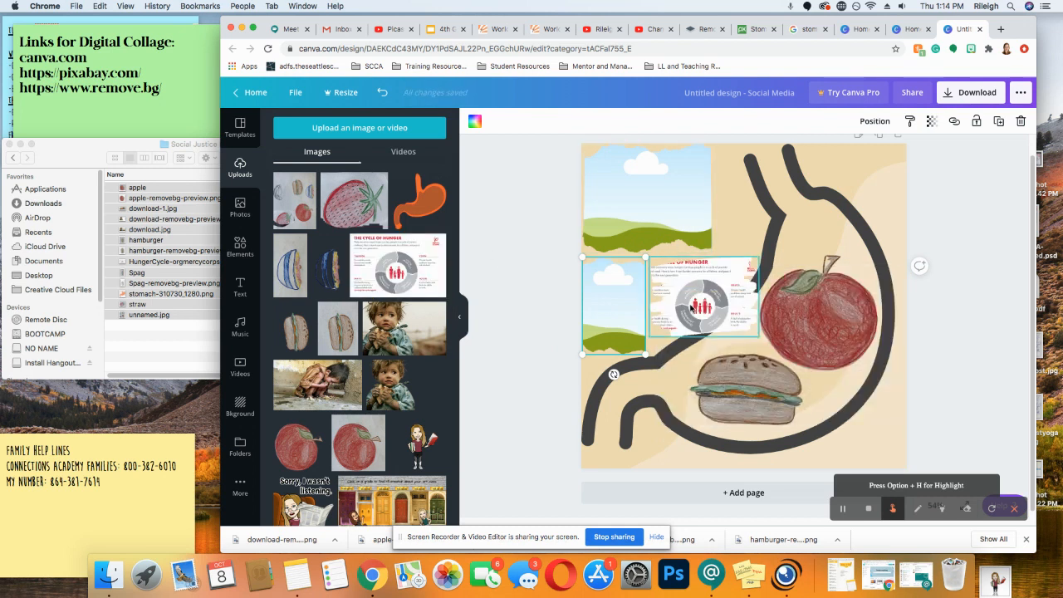
# Try adjusting the crop of the Cycle of Hunger infographic inside the brush-stroke frame
pyautogui.doubleClick(697, 306)
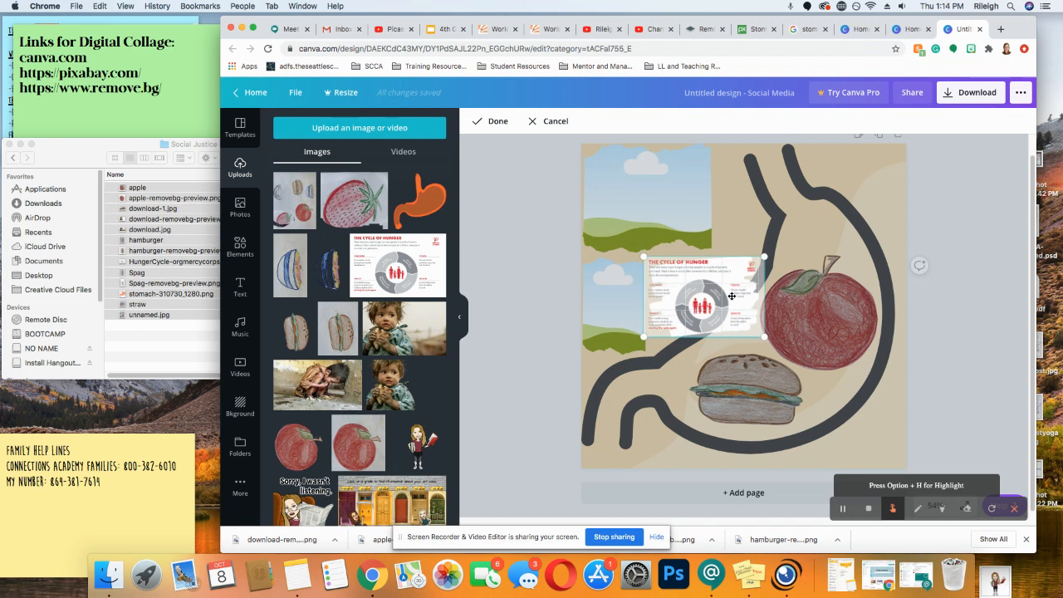
pyautogui.click(745, 247)
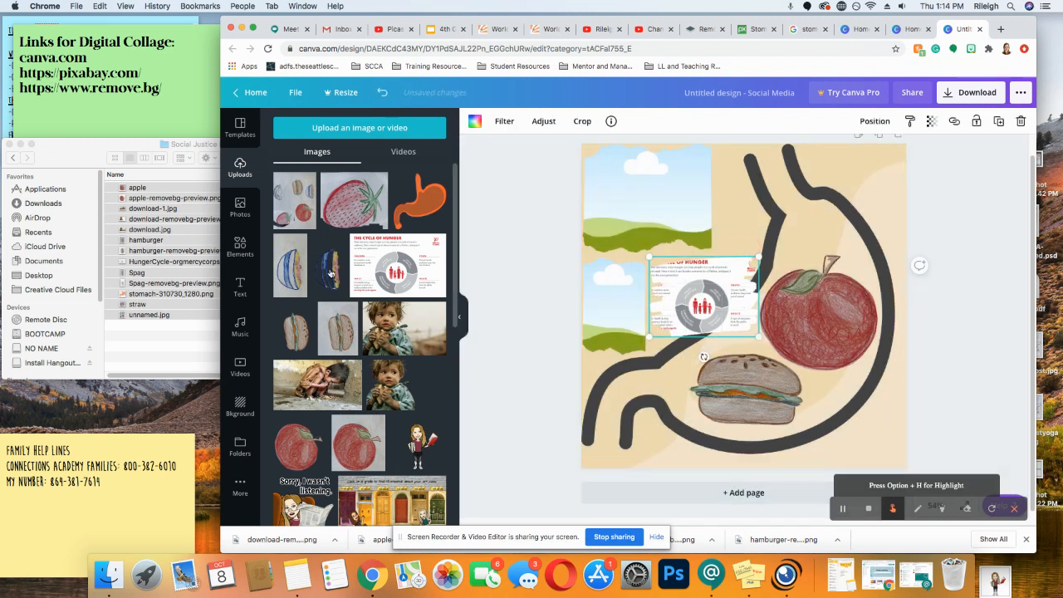
# Look through the Frames elements for a shape better suited to the Cycle of Hunger infographic
pyautogui.click(240, 245)
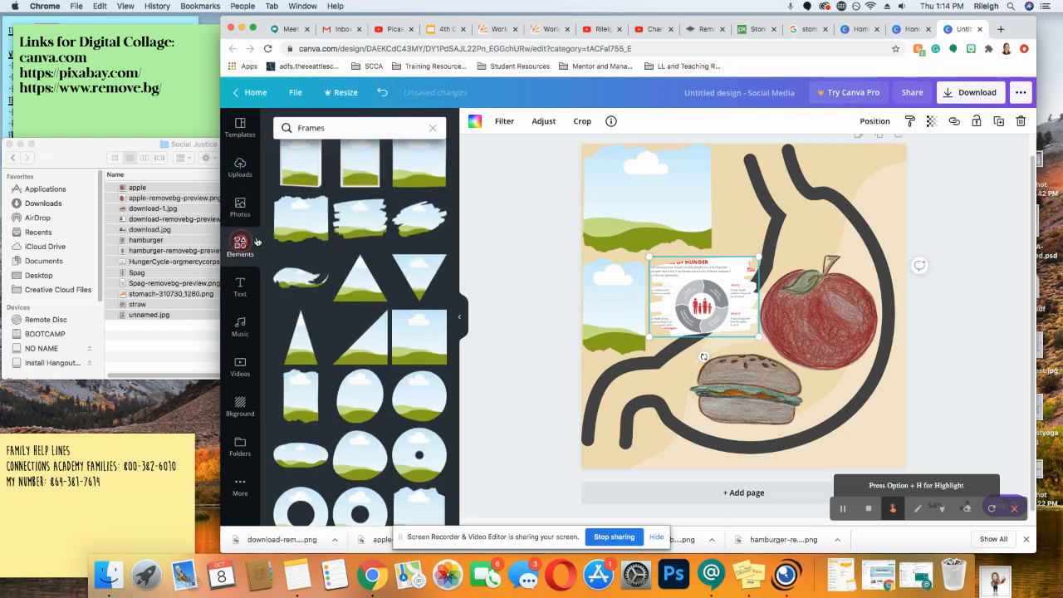
pyautogui.scroll(-3, 390, 326)
pyautogui.scroll(-5, 391, 327)
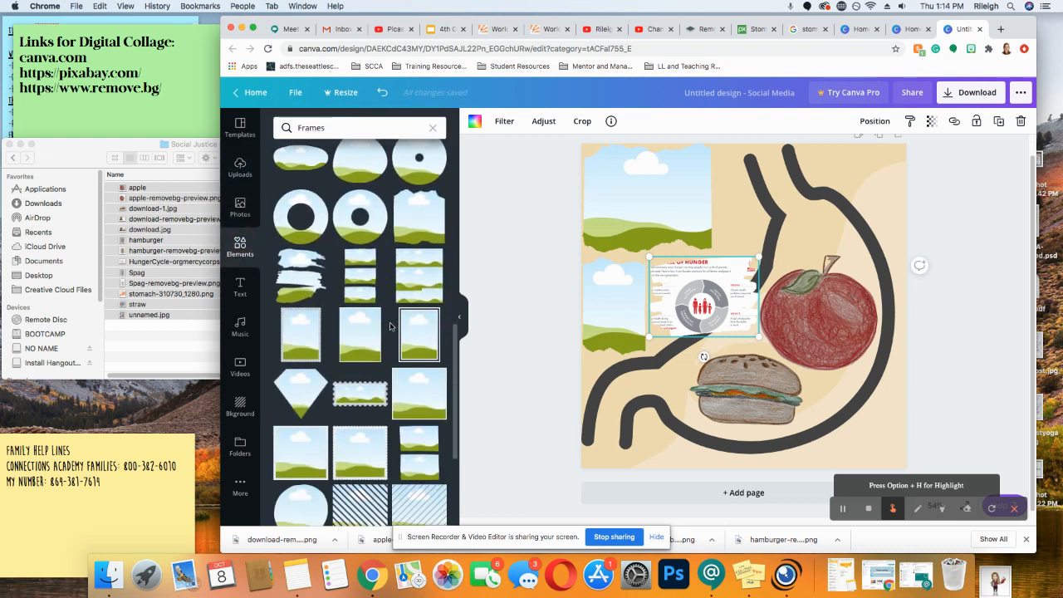
pyautogui.scroll(-4, 391, 326)
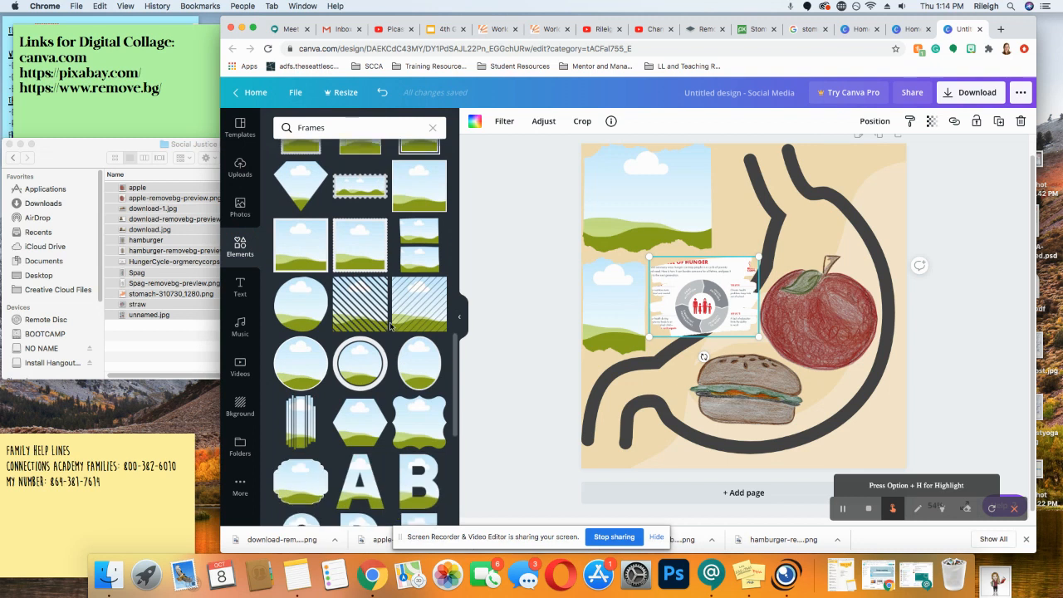
pyautogui.scroll(-5, 391, 327)
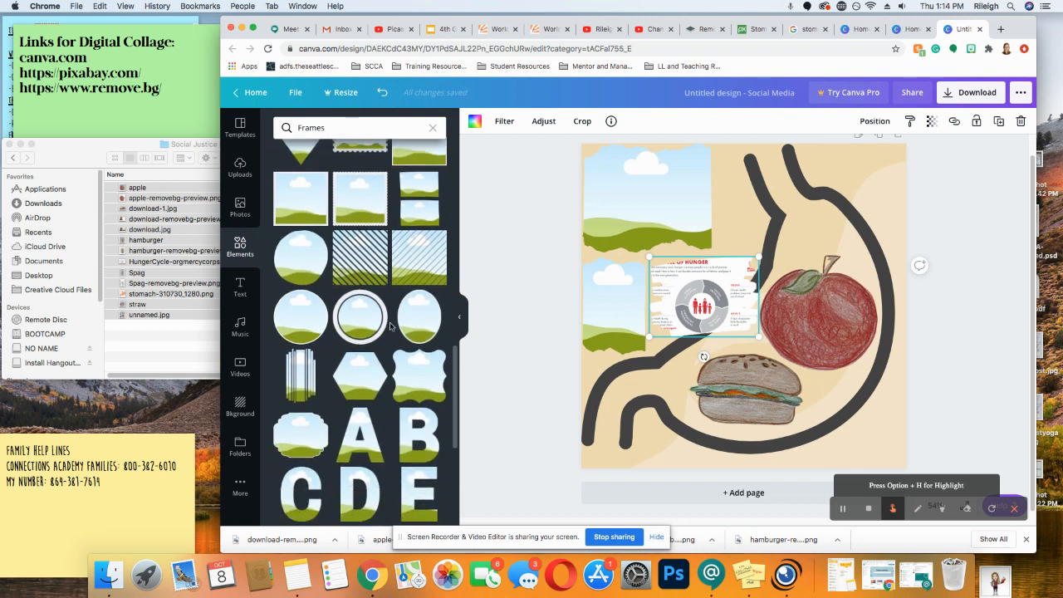
pyautogui.scroll(-10, 390, 326)
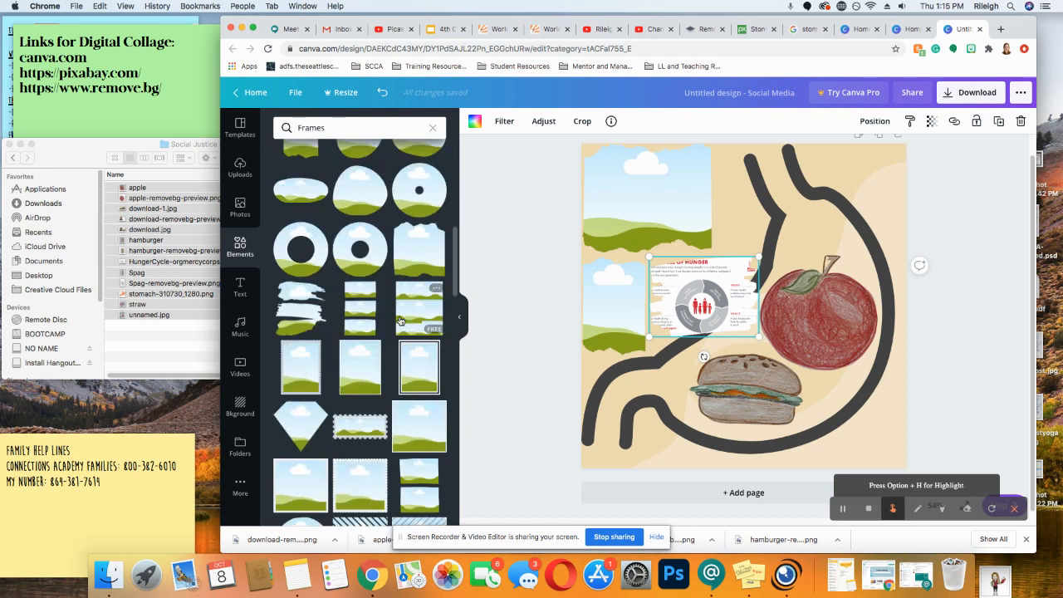
pyautogui.scroll(-3, 399, 320)
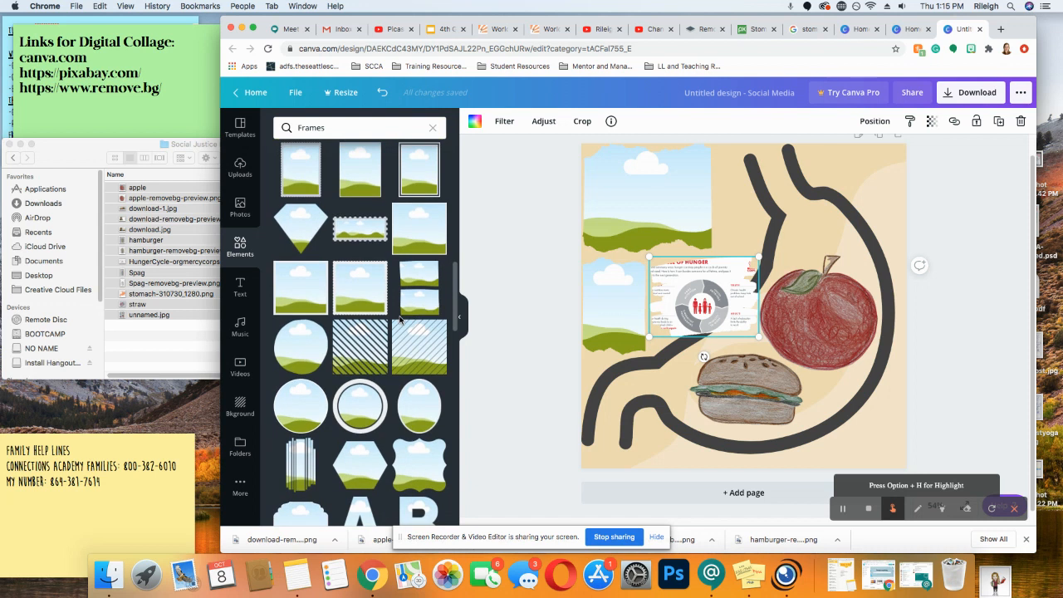
pyautogui.scroll(-4, 399, 320)
pyautogui.scroll(6, 399, 319)
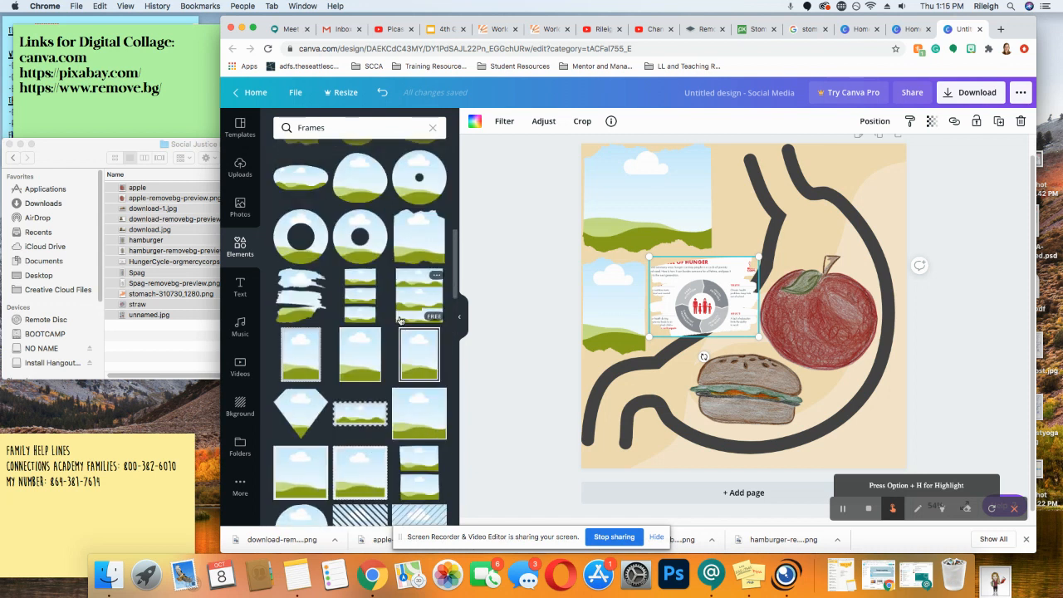
pyautogui.scroll(4, 400, 320)
pyautogui.scroll(5, 400, 320)
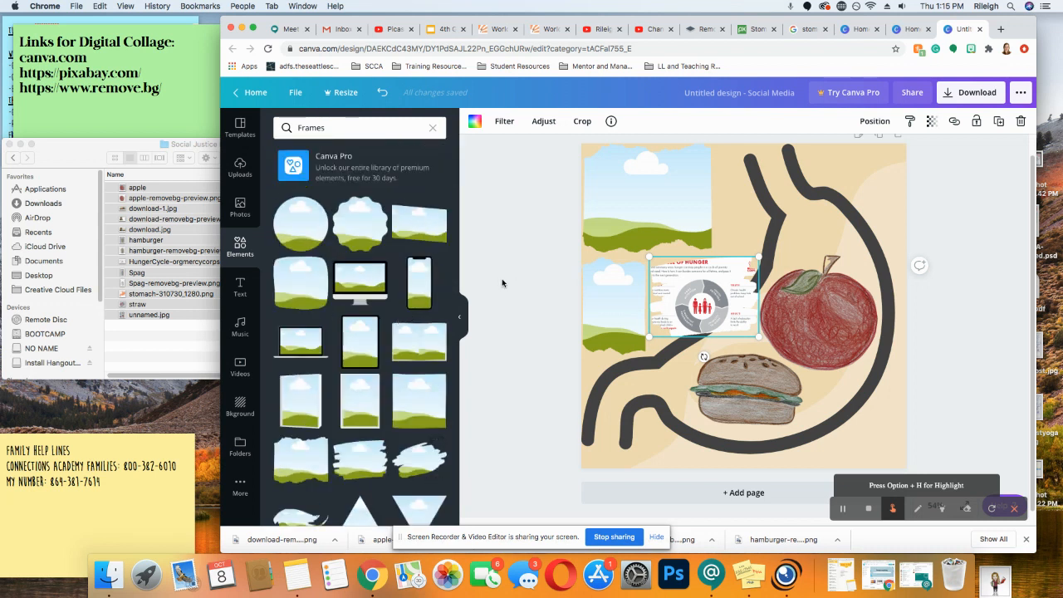
# Fill the wide torn-paper frame with the photo of the child in green and replace the brush-stroke frame's infographic with the crouching children photo
pyautogui.press('Delete')
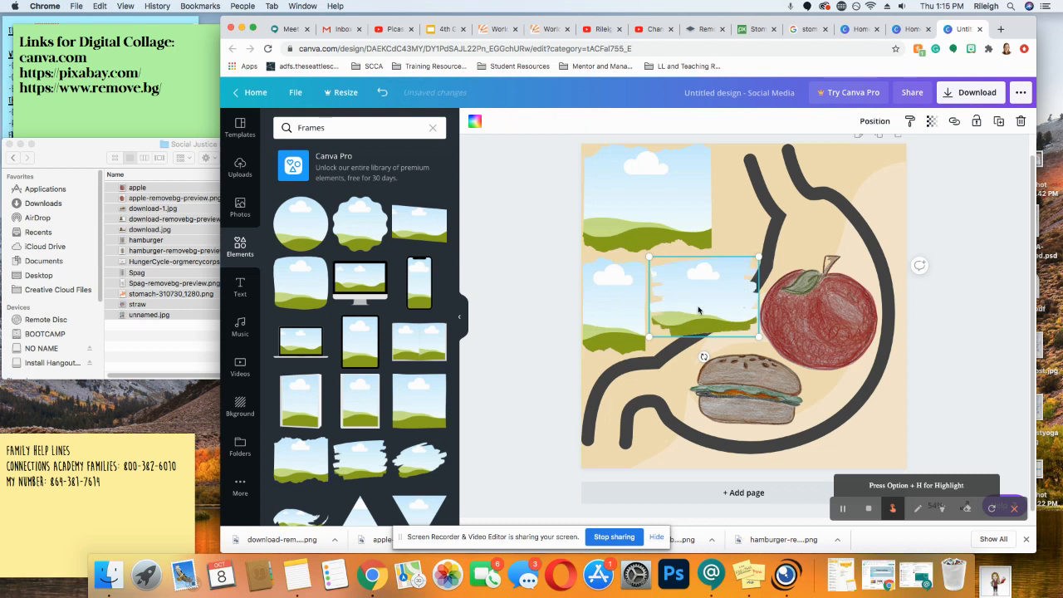
pyautogui.click(240, 166)
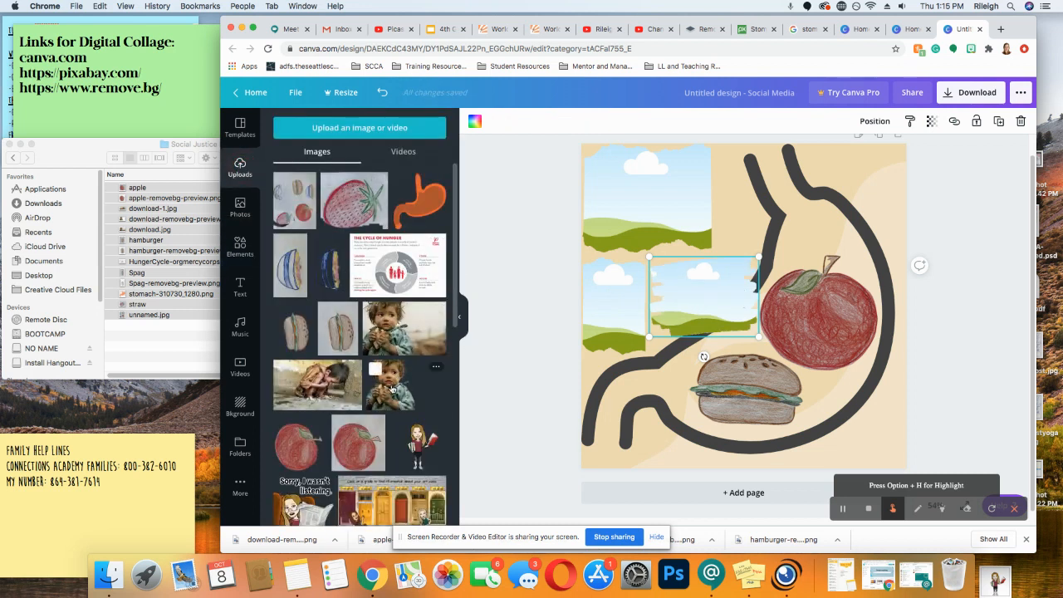
pyautogui.moveTo(371, 311); pyautogui.dragTo(628, 196)
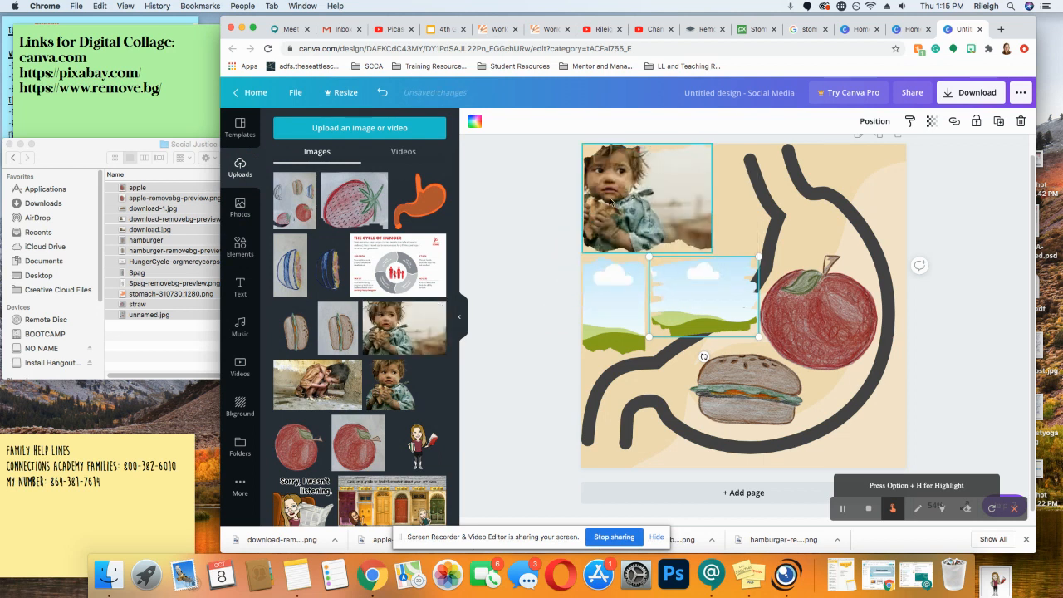
pyautogui.moveTo(359, 388); pyautogui.dragTo(702, 299)
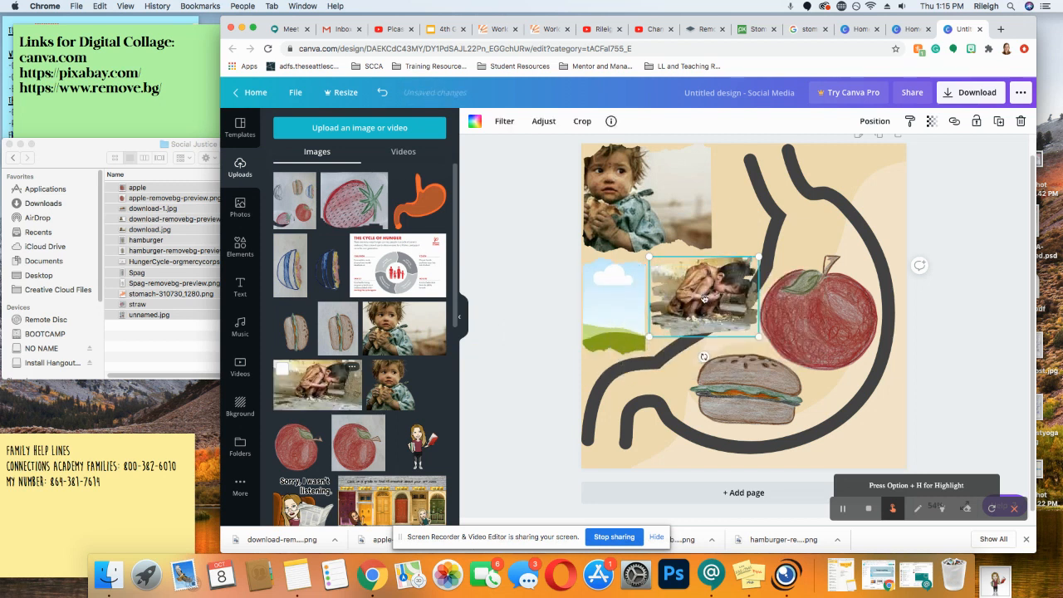
# Delete the empty tall frame and move the crouching children photo into its place beneath the wide torn-paper frame
pyautogui.click(616, 317)
pyautogui.press('Delete')
pyautogui.moveTo(716, 288); pyautogui.dragTo(660, 289)
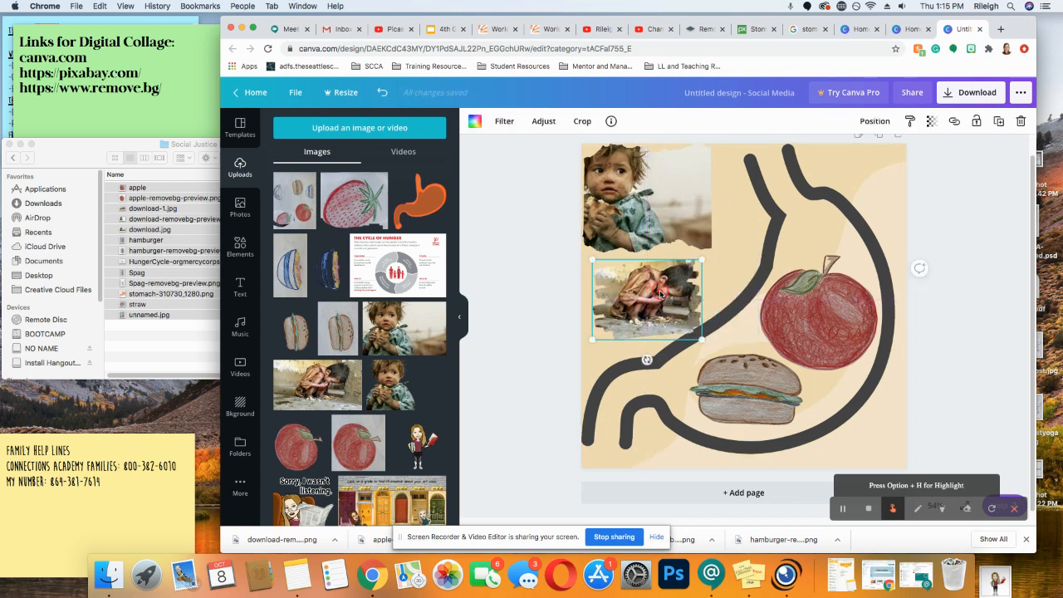
# Set the transparency of the child photo in the wide torn-paper frame to 70
pyautogui.click(677, 195)
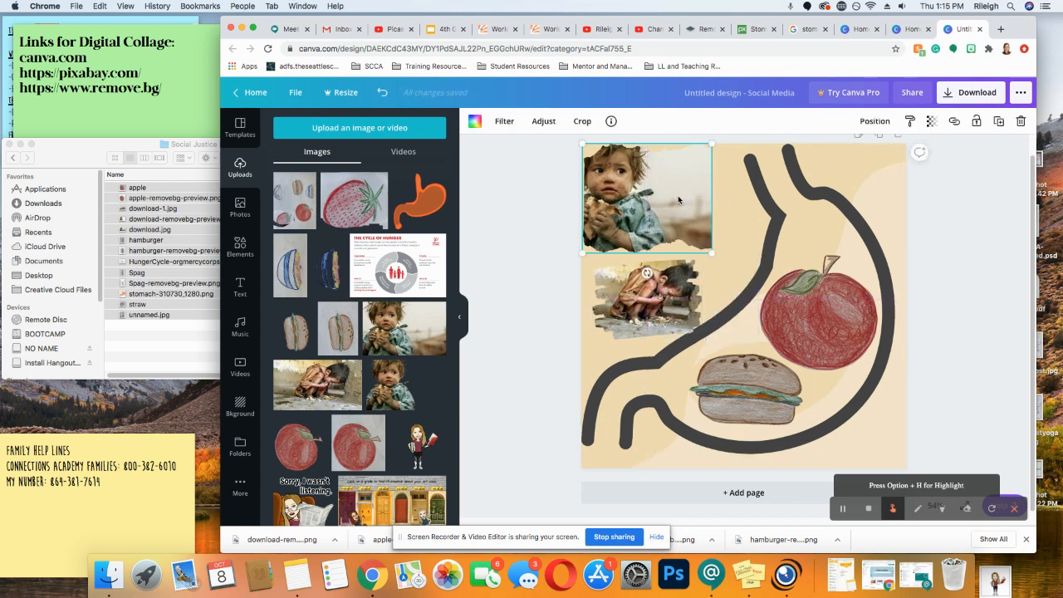
pyautogui.click(931, 121)
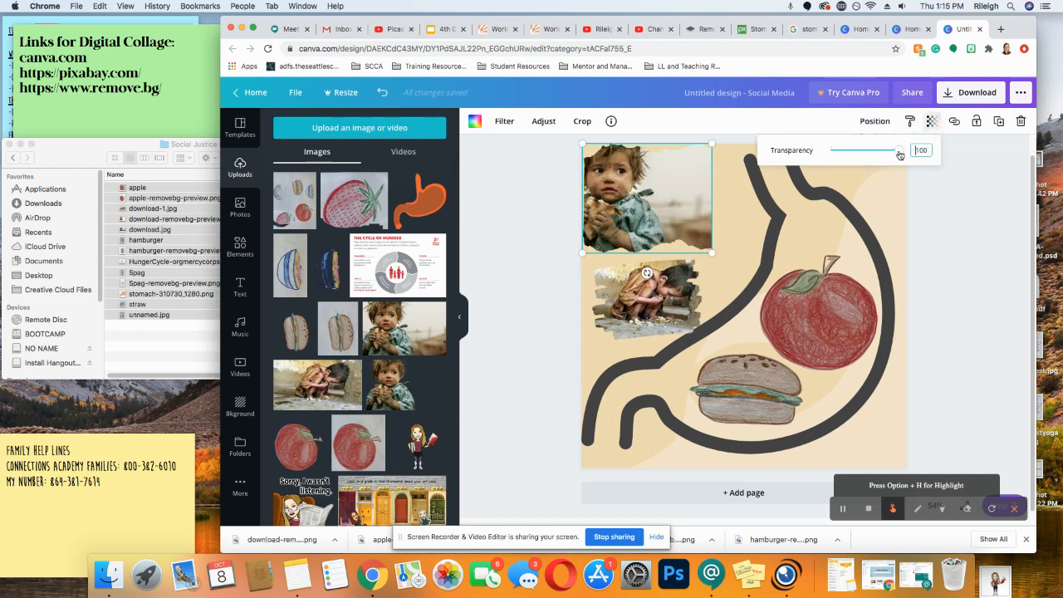
pyautogui.doubleClick(920, 149)
pyautogui.write('70')
pyautogui.press('Return')
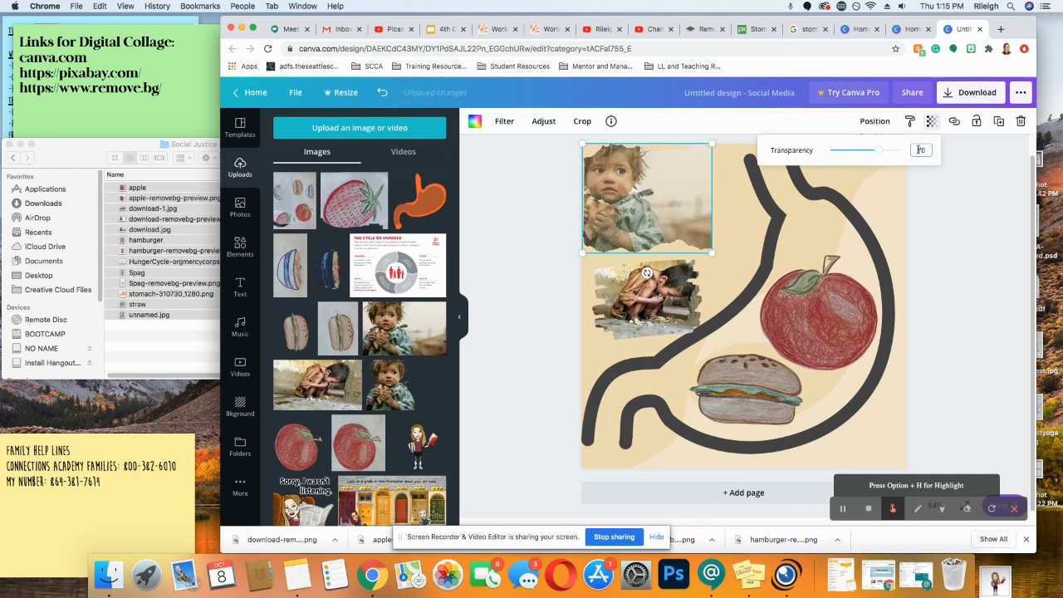
# Set the transparency of the crouching children photo in the brush-stroke frame to 70
pyautogui.click(660, 297)
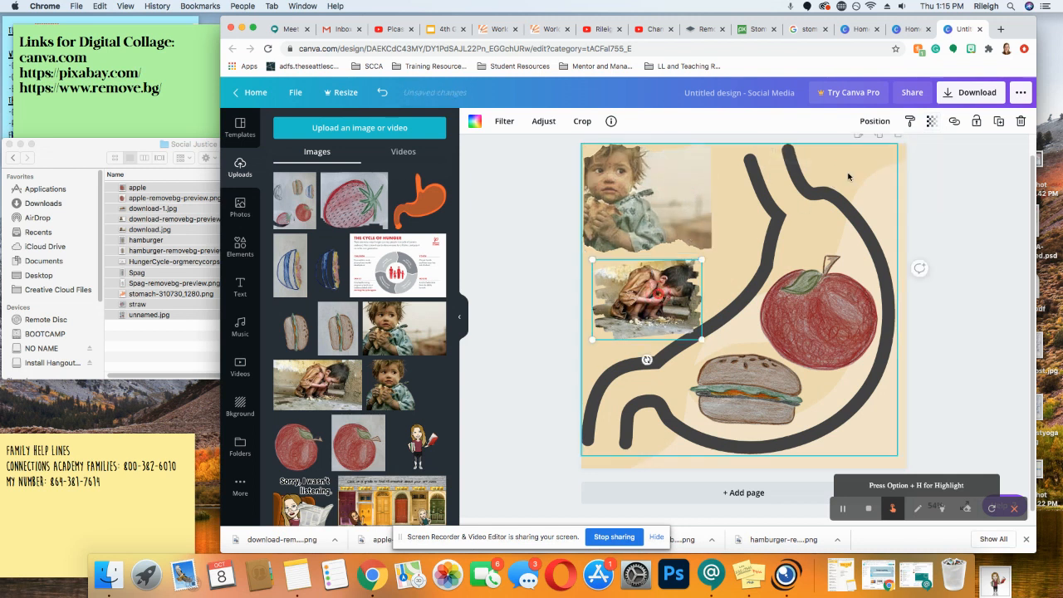
pyautogui.click(931, 121)
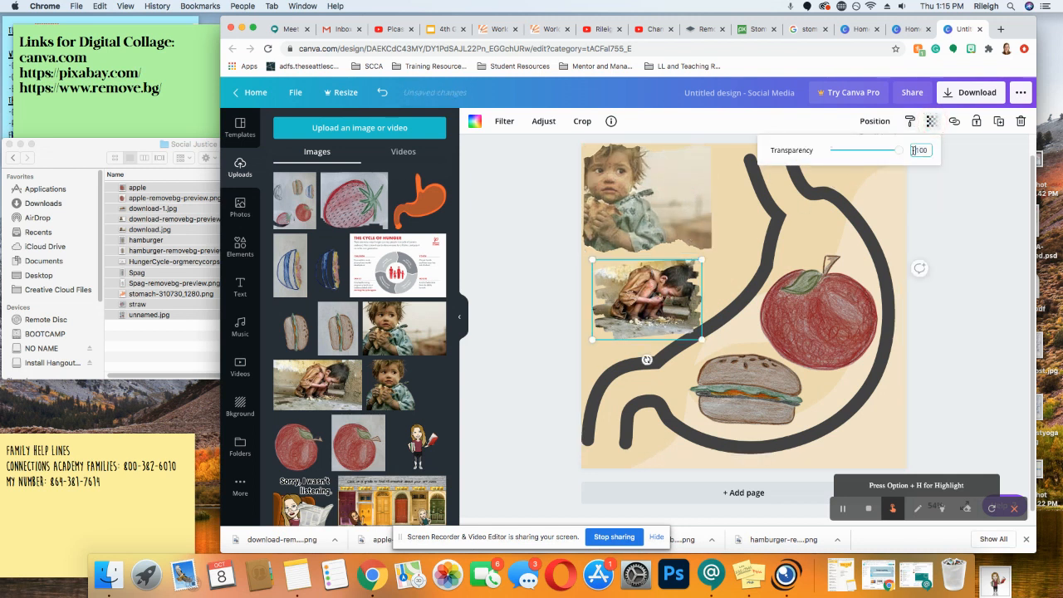
pyautogui.click(923, 150)
pyautogui.write('70')
pyautogui.press('Return')
pyautogui.click(966, 246)
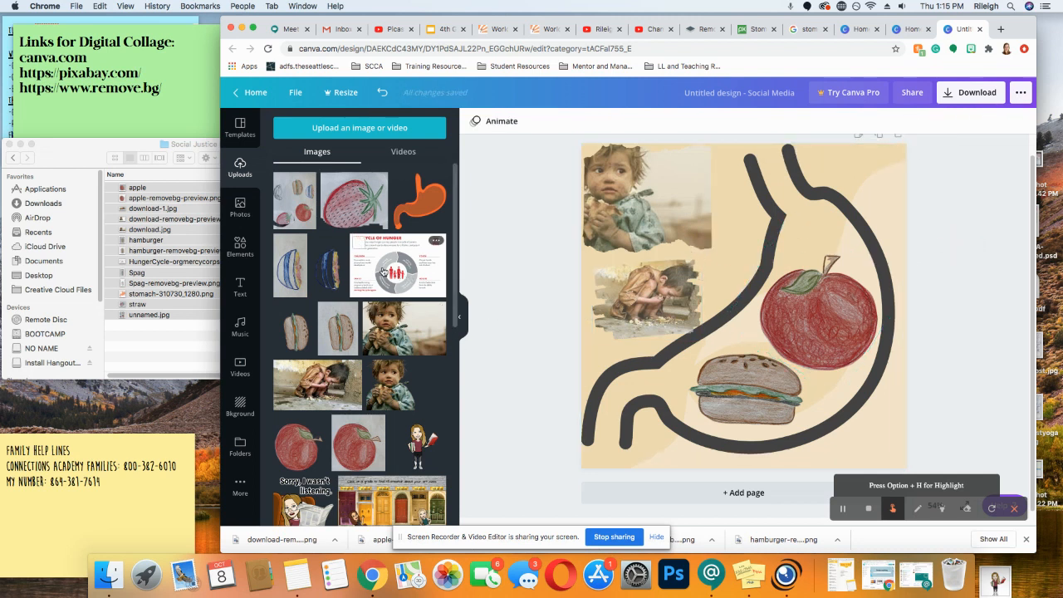
# Add a round frame from the Frames elements over the upper part of the stomach and the apple
pyautogui.click(240, 247)
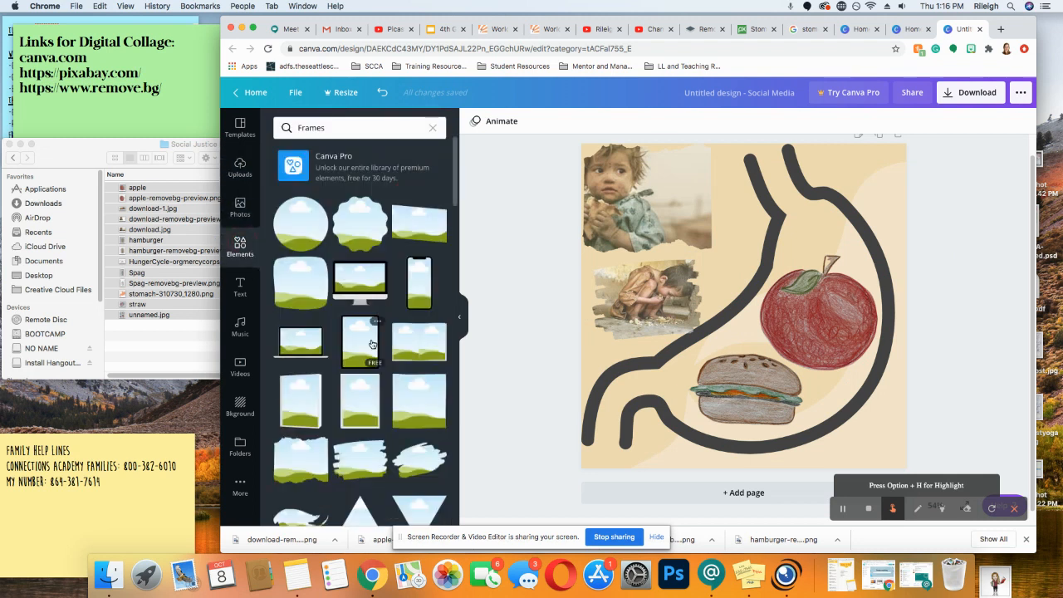
pyautogui.scroll(-5, 372, 343)
pyautogui.scroll(-3, 373, 343)
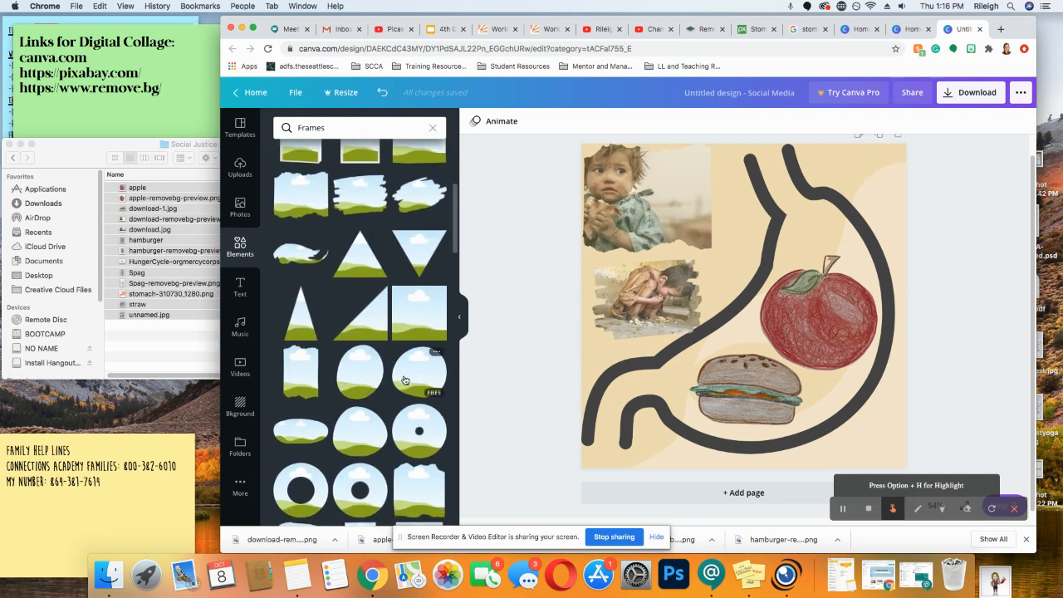
pyautogui.moveTo(404, 381); pyautogui.dragTo(743, 189)
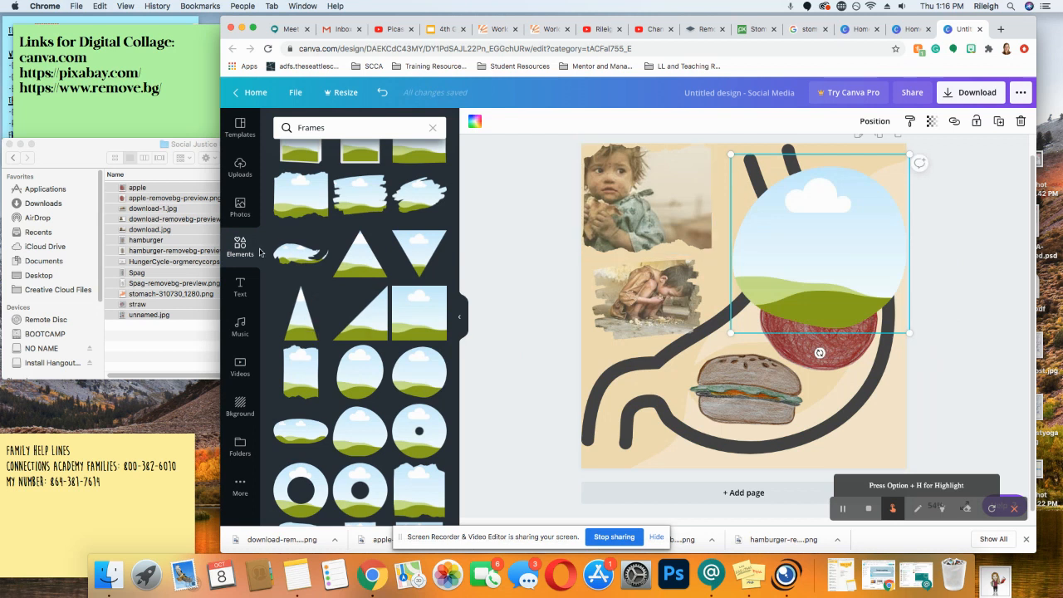
# Fill the round frame with the uploaded Cycle of Hunger infographic and try adjusting its crop
pyautogui.click(240, 168)
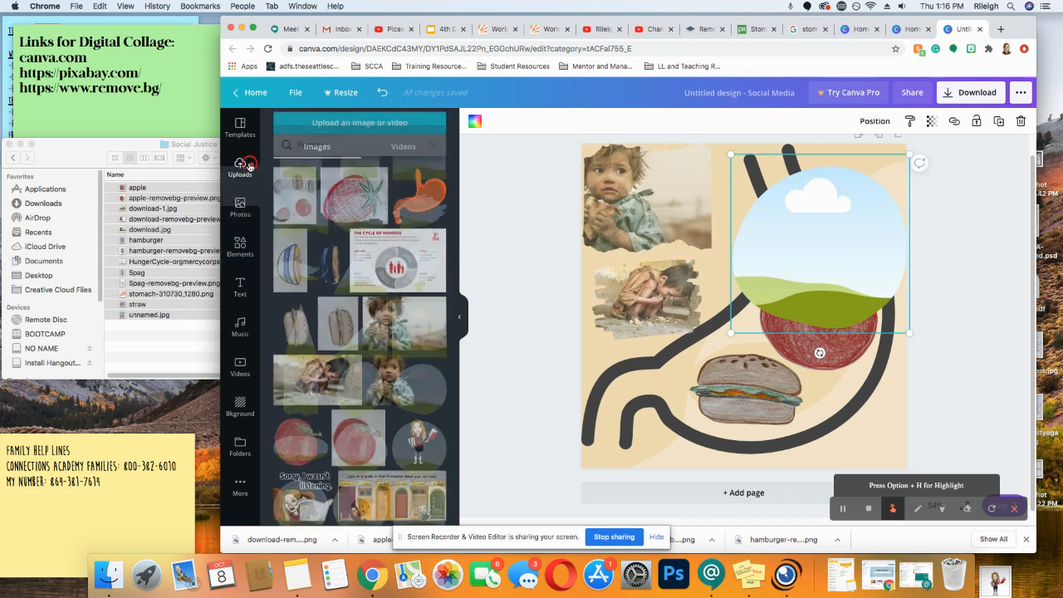
pyautogui.moveTo(376, 237); pyautogui.dragTo(891, 283)
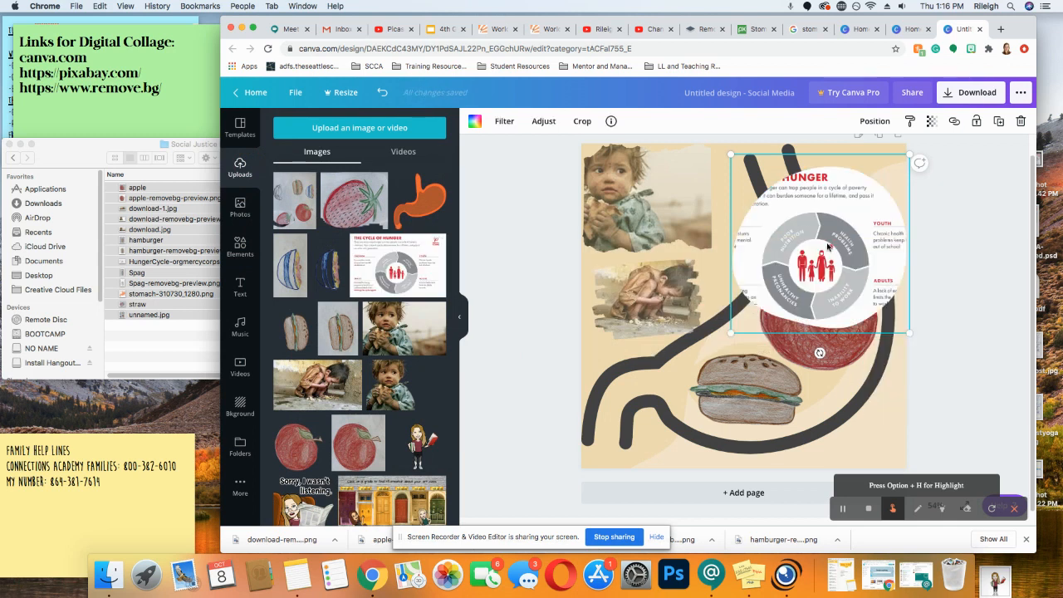
pyautogui.doubleClick(828, 245)
pyautogui.moveTo(876, 267)
pyautogui.mouseDown()
pyautogui.moveTo(757, 270)
pyautogui.moveTo(879, 267)
pyautogui.mouseUp()
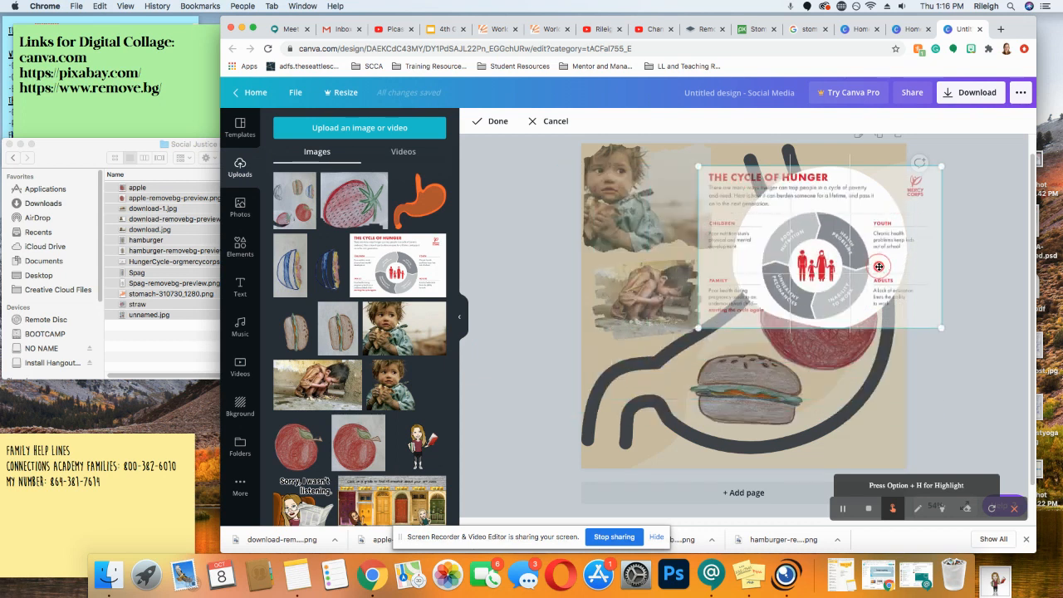
pyautogui.click(953, 394)
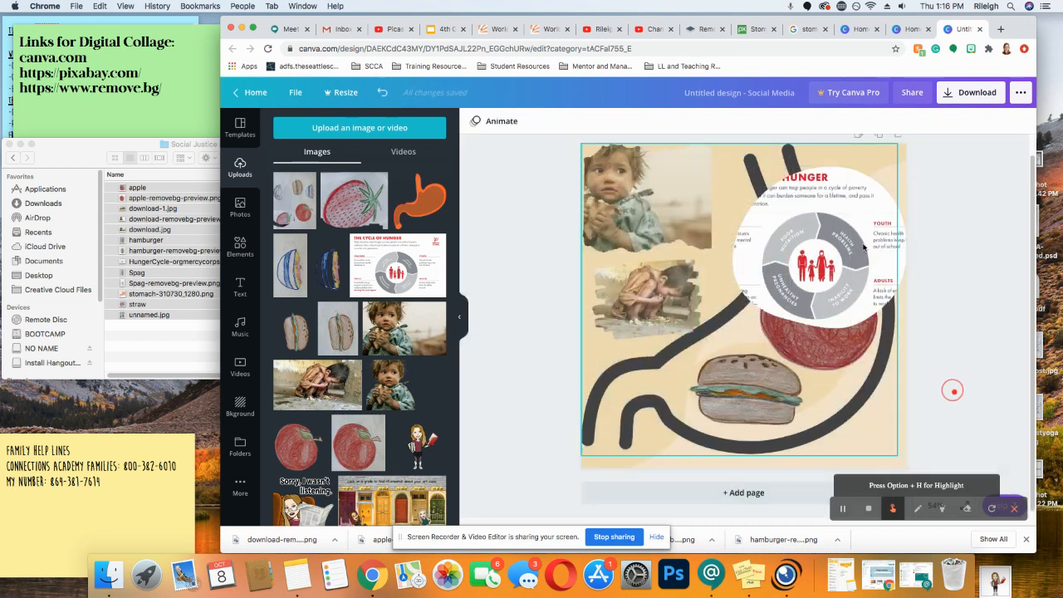
# Delete the round frame together with the Cycle of Hunger infographic inside it
pyautogui.click(869, 184)
pyautogui.press('Delete')
pyautogui.press('Delete')
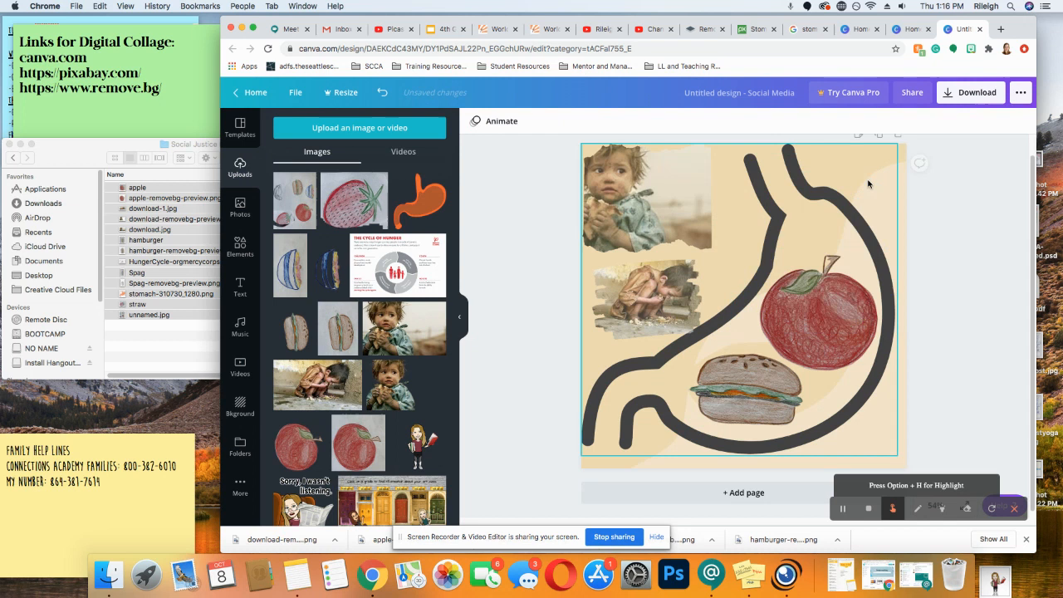
# Browse the Frames elements for a different frame in place of the deleted round one
pyautogui.click(239, 247)
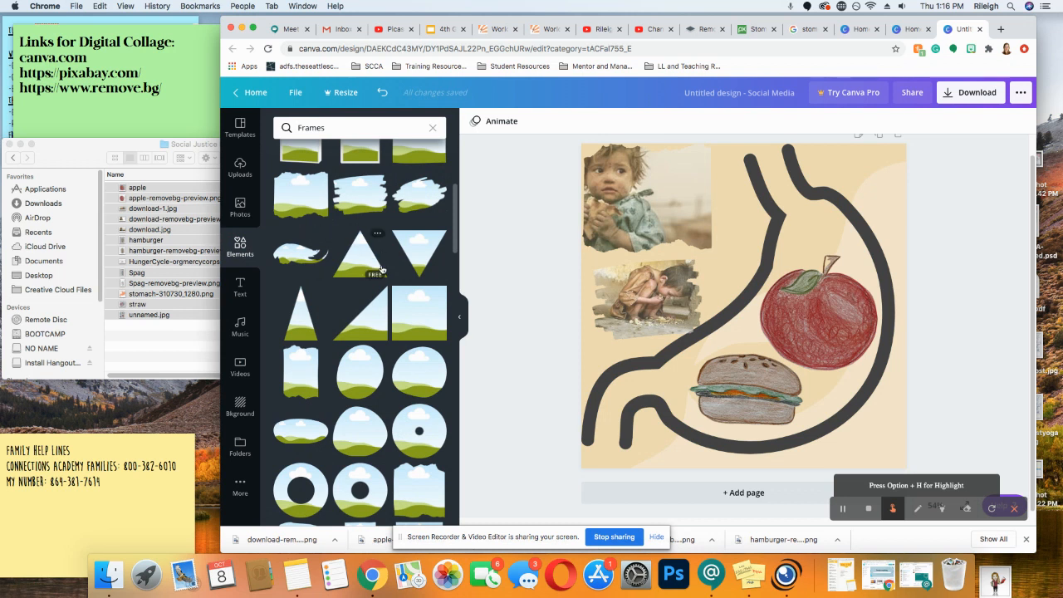
pyautogui.scroll(3, 343, 251)
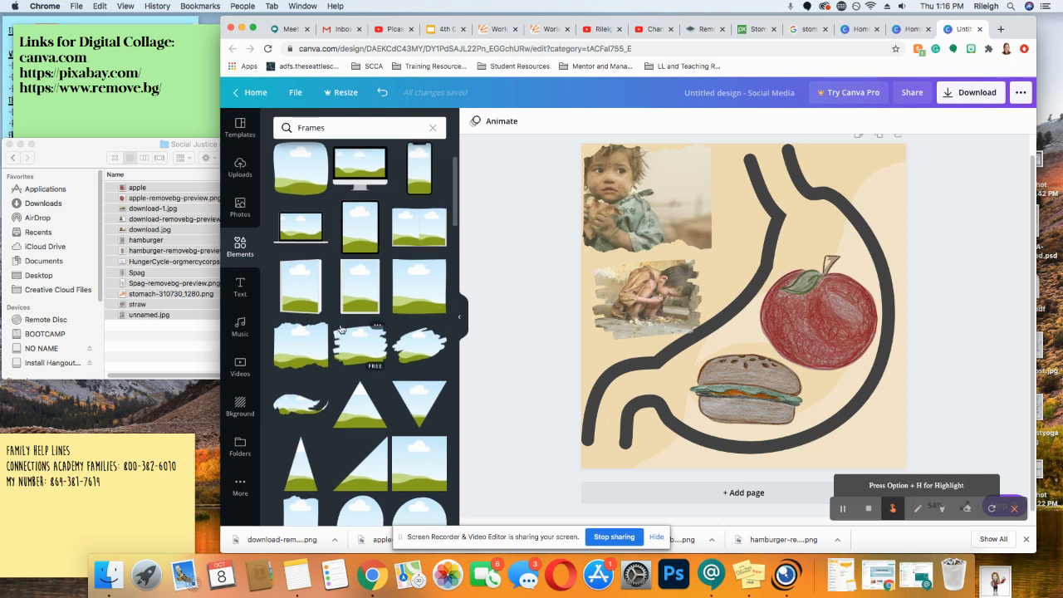
pyautogui.scroll(-3, 341, 329)
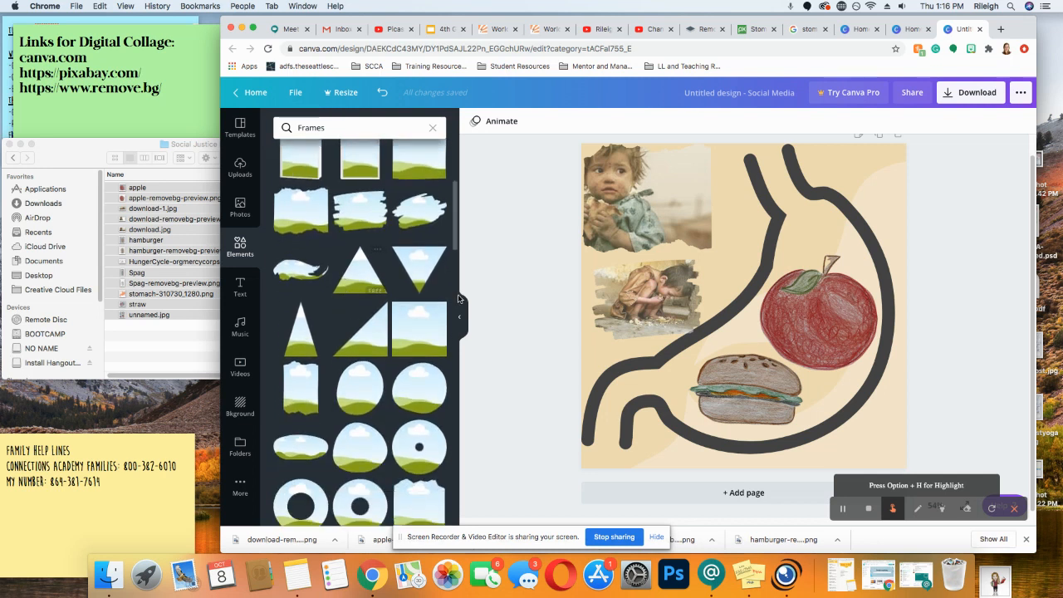
# Add a square frame with a coloured border to the collage's lower right and recolour its border olive green from the photo colours
pyautogui.moveTo(413, 331); pyautogui.dragTo(768, 265)
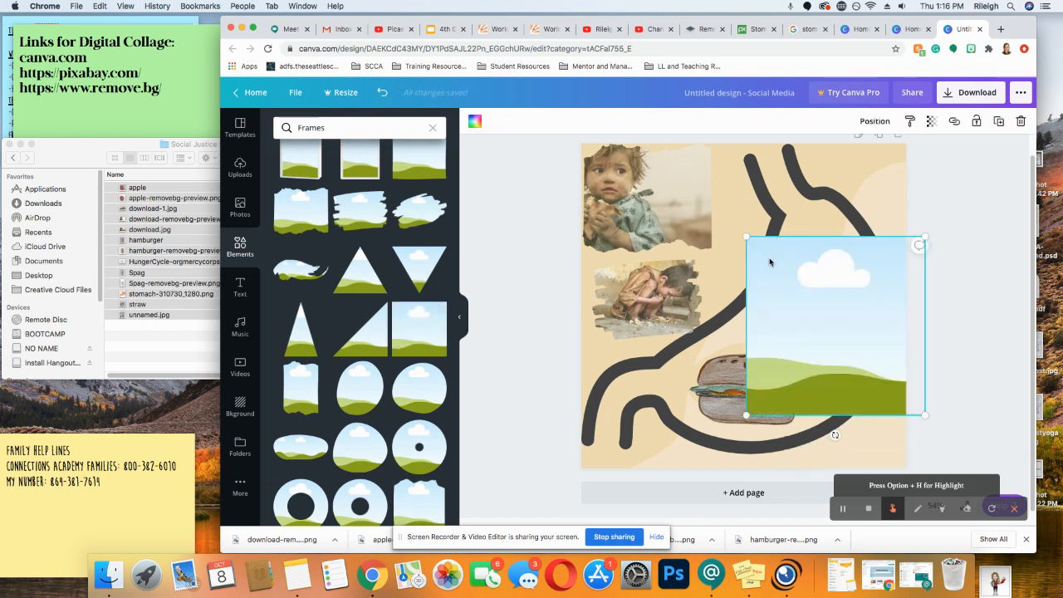
pyautogui.press('Delete')
pyautogui.scroll(-2, 338, 392)
pyautogui.scroll(-5, 338, 393)
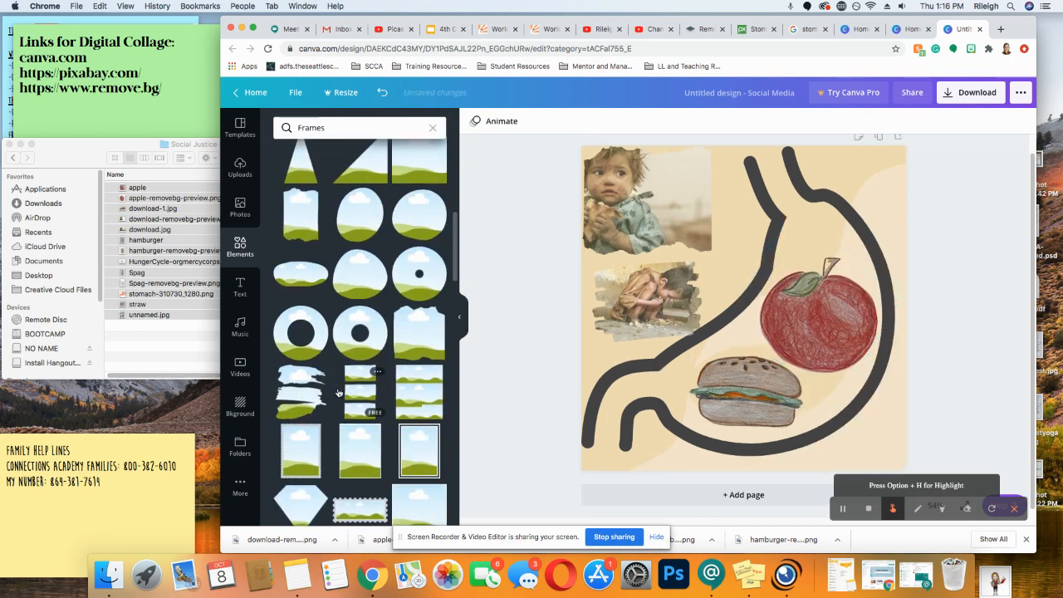
pyautogui.moveTo(424, 428); pyautogui.dragTo(755, 315)
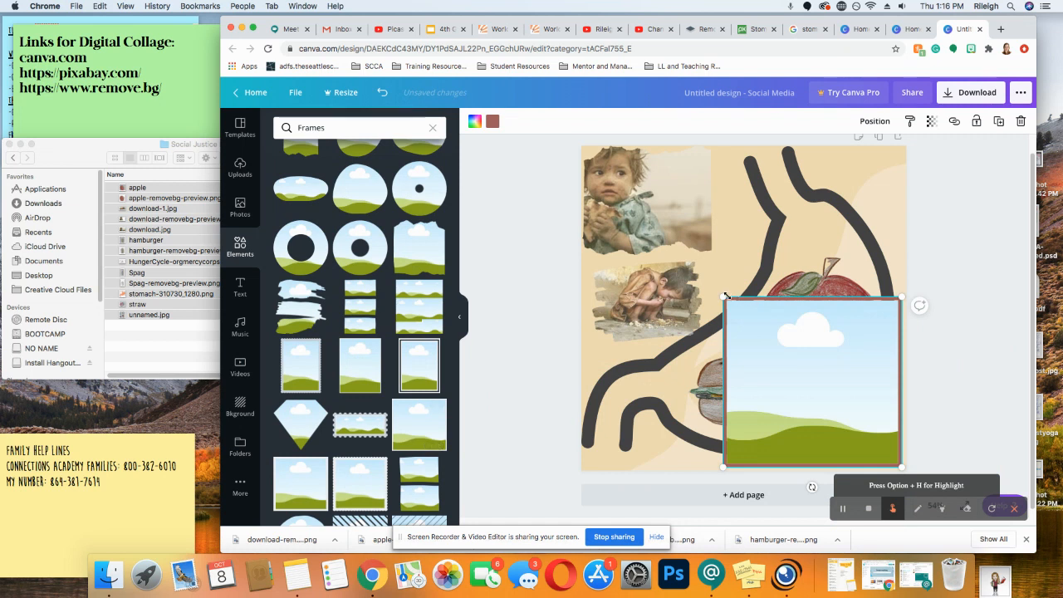
pyautogui.click(476, 123)
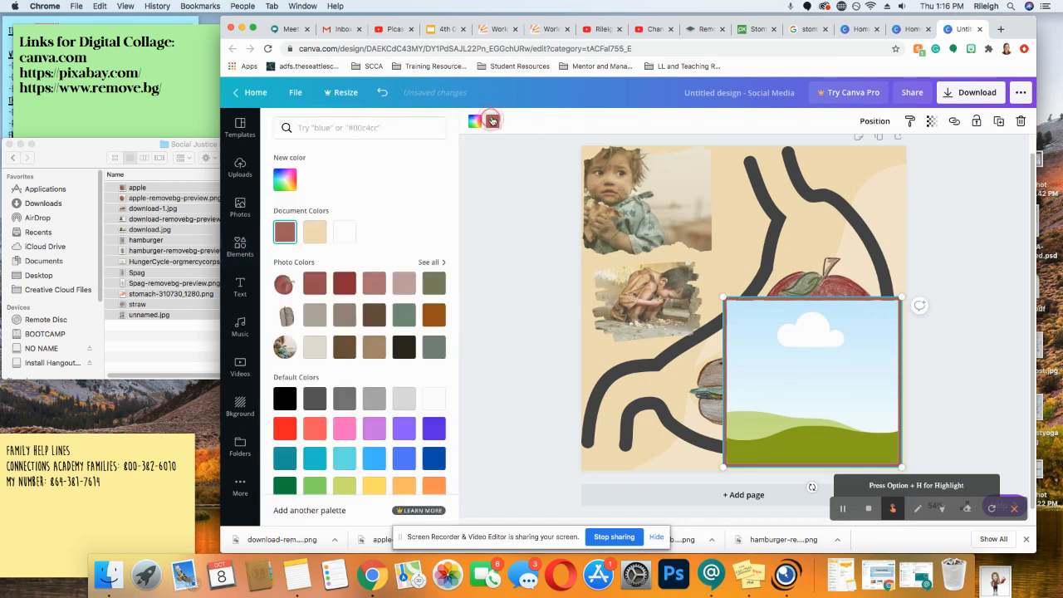
pyautogui.click(436, 286)
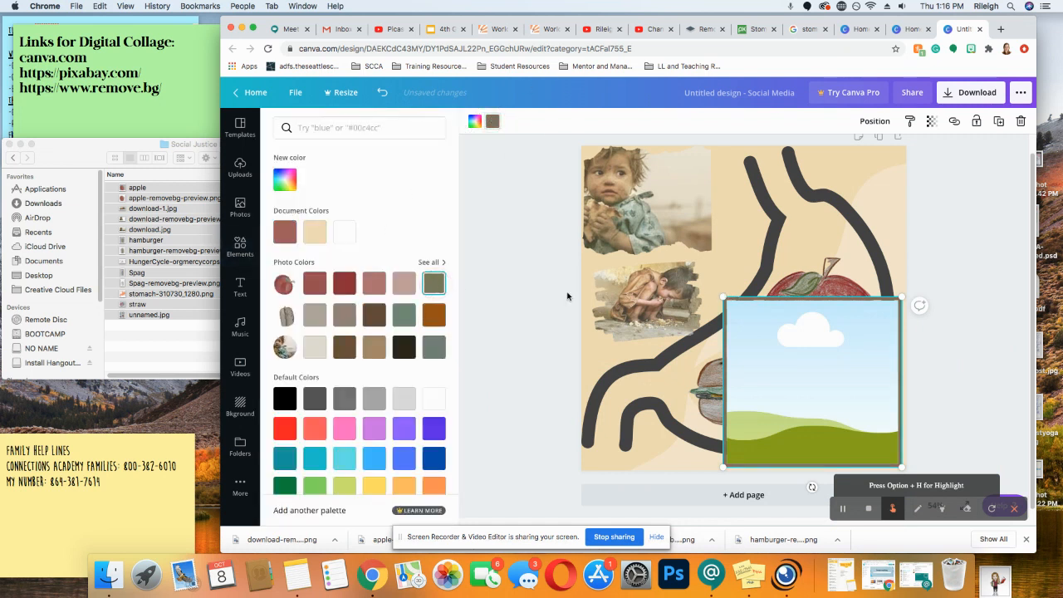
# Fill the square frame with the uploaded Cycle of Hunger infographic and shift the image so its title and diagram fit inside
pyautogui.click(239, 166)
pyautogui.moveTo(387, 282); pyautogui.dragTo(751, 374)
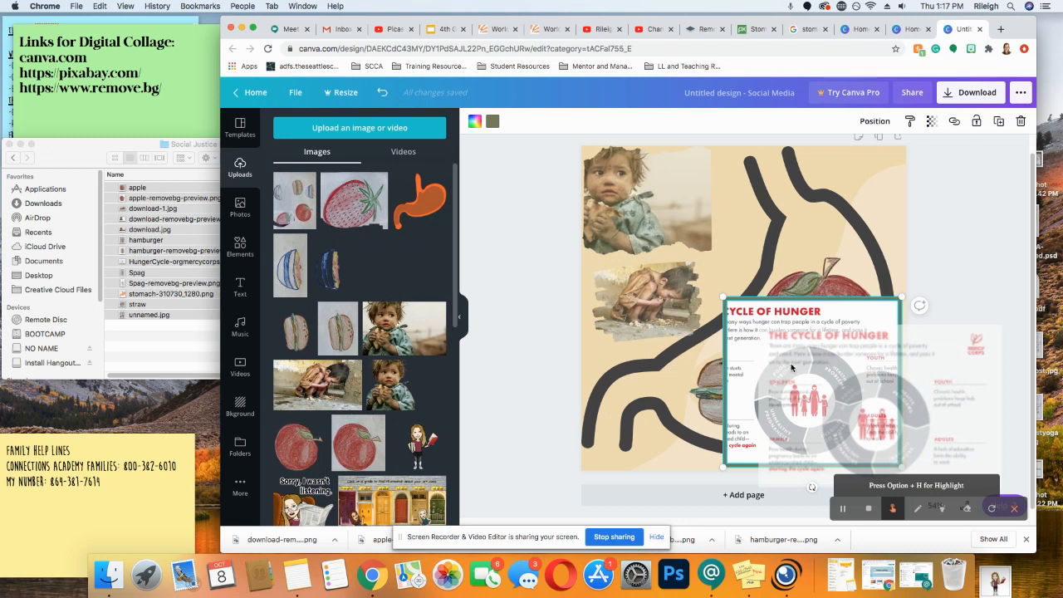
pyautogui.doubleClick(783, 374)
pyautogui.moveTo(784, 370); pyautogui.dragTo(823, 365)
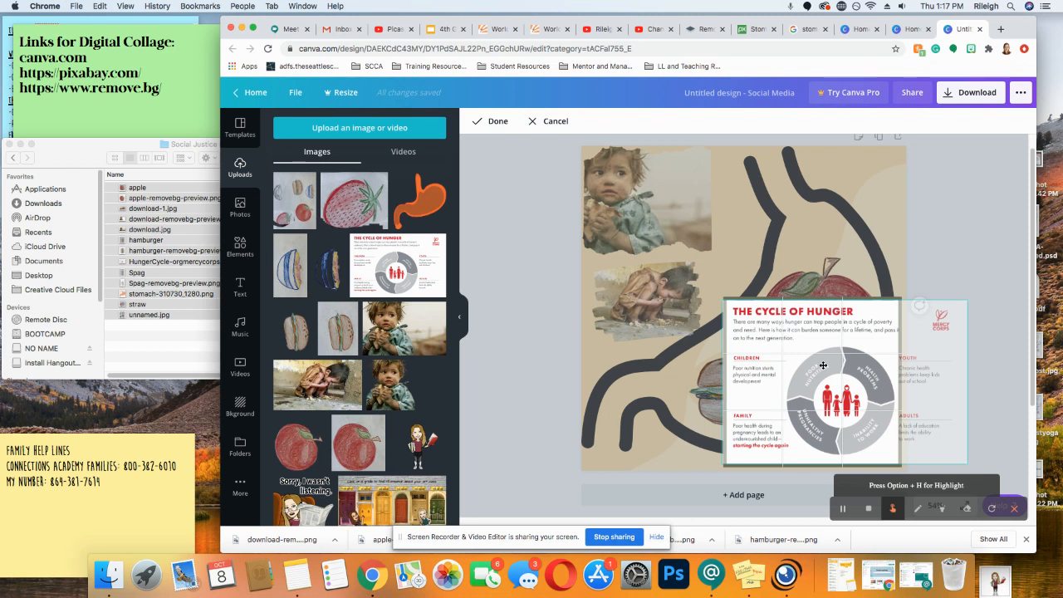
pyautogui.click(996, 235)
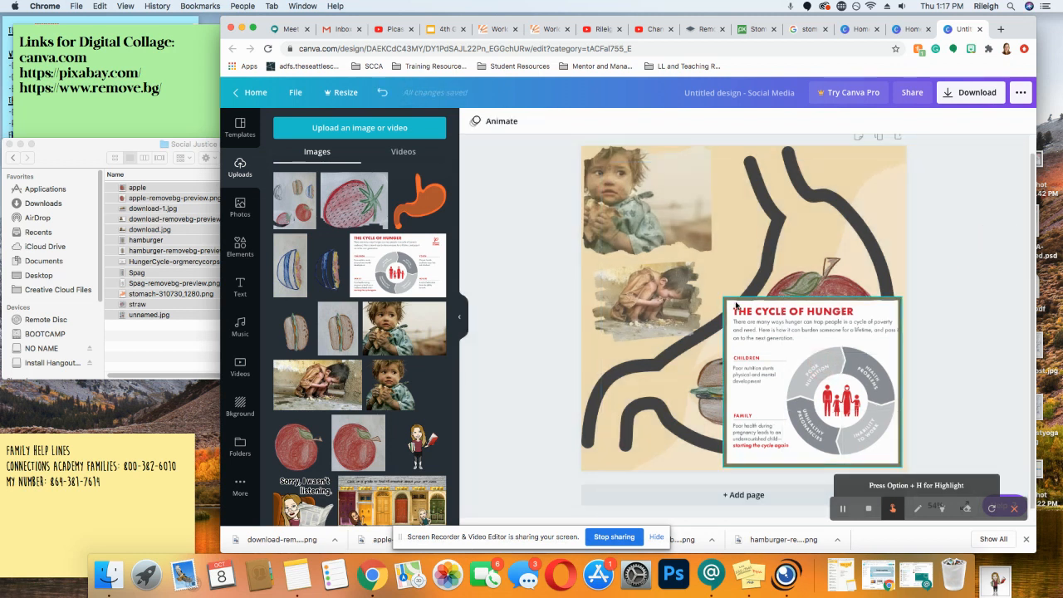
# Move the framed Cycle of Hunger infographic to the upper-right corner of the collage and shrink it
pyautogui.moveTo(736, 306); pyautogui.dragTo(753, 175)
pyautogui.click(753, 173)
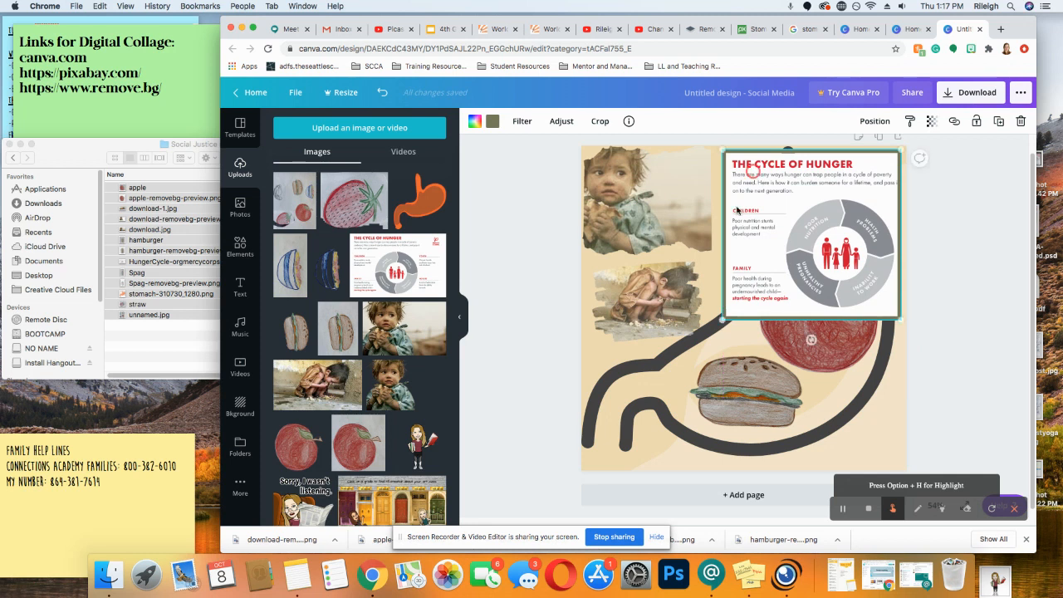
pyautogui.moveTo(721, 322); pyautogui.dragTo(782, 251)
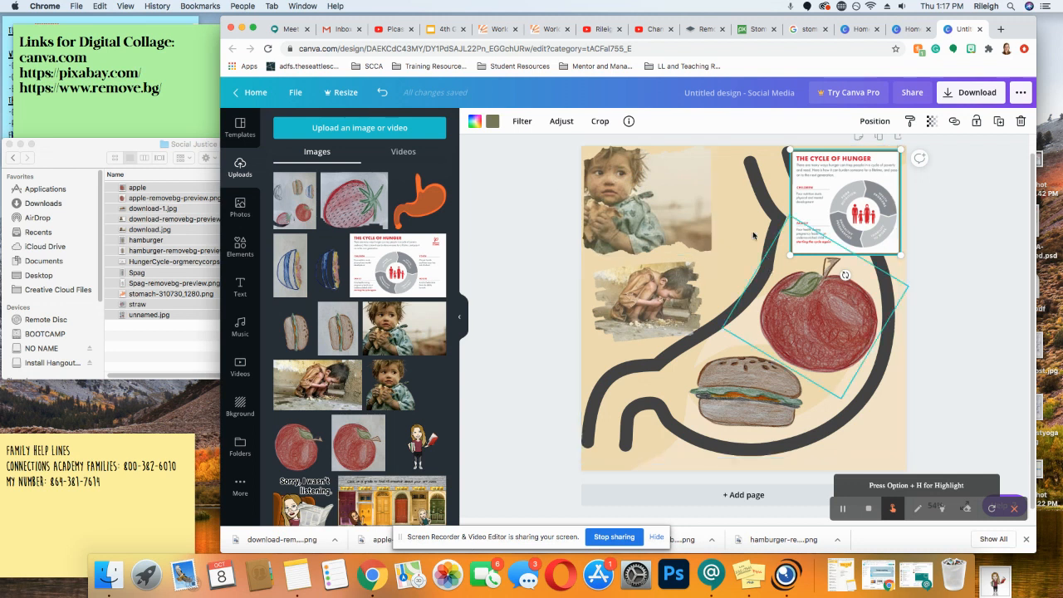
# Move the brush-stroke photo of the crouching figures to the page's lower-right corner and the child photo to its lower left
pyautogui.moveTo(631, 289); pyautogui.dragTo(832, 423)
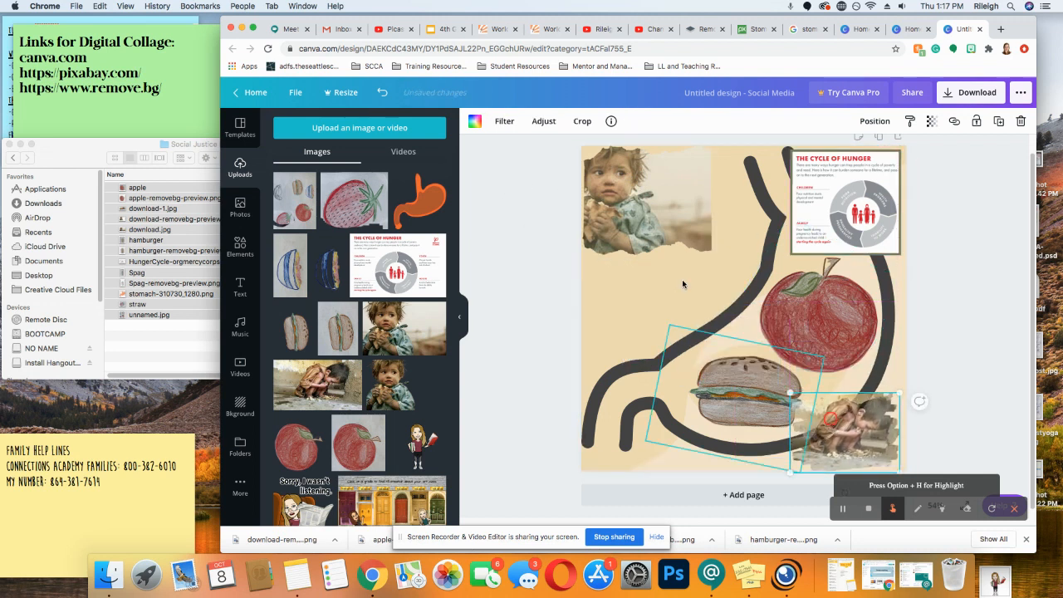
pyautogui.moveTo(660, 215); pyautogui.dragTo(670, 369)
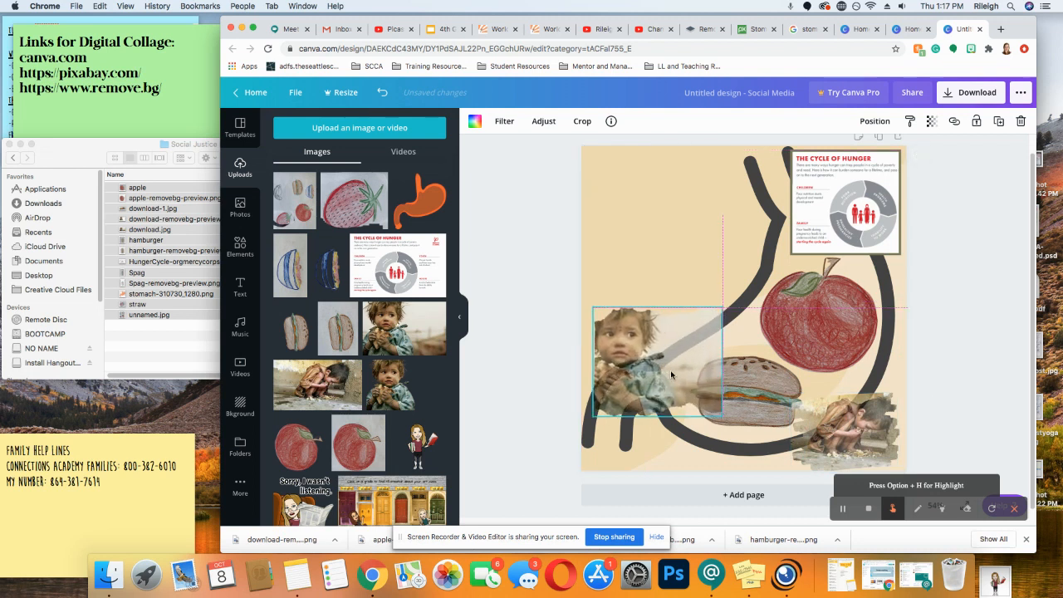
# Move the framed Cycle of Hunger infographic to the page's upper-left corner and enlarge it to about 508 by 485
pyautogui.click(804, 189)
pyautogui.moveTo(804, 189); pyautogui.dragTo(640, 189)
pyautogui.moveTo(696, 254); pyautogui.dragTo(741, 294)
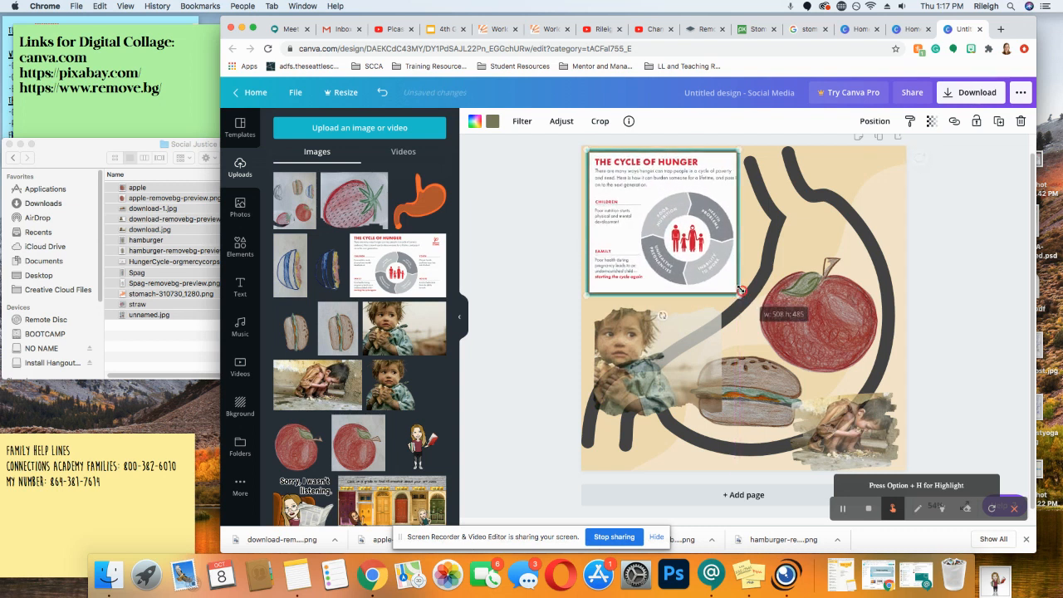
# Fine-tune the positions of the two photos below the infographic and nudge the apple and hamburger inside the stomach outline
pyautogui.moveTo(653, 349)
pyautogui.mouseDown()
pyautogui.moveTo(722, 316)
pyautogui.moveTo(828, 192)
pyautogui.moveTo(649, 352)
pyautogui.mouseUp()
pyautogui.moveTo(832, 425)
pyautogui.mouseDown()
pyautogui.moveTo(849, 422)
pyautogui.moveTo(836, 423)
pyautogui.mouseUp()
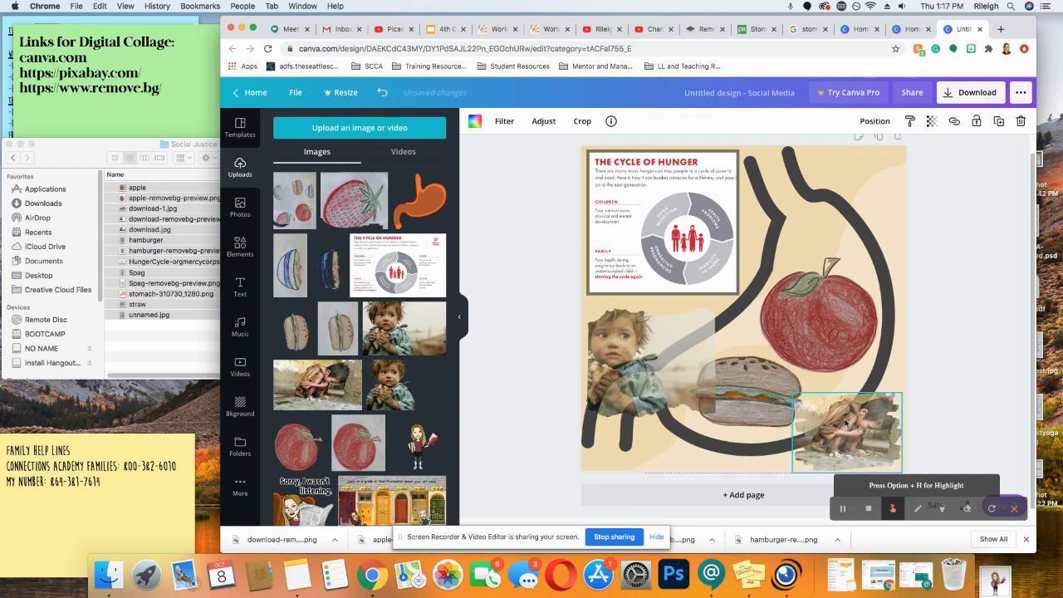
pyautogui.click(936, 313)
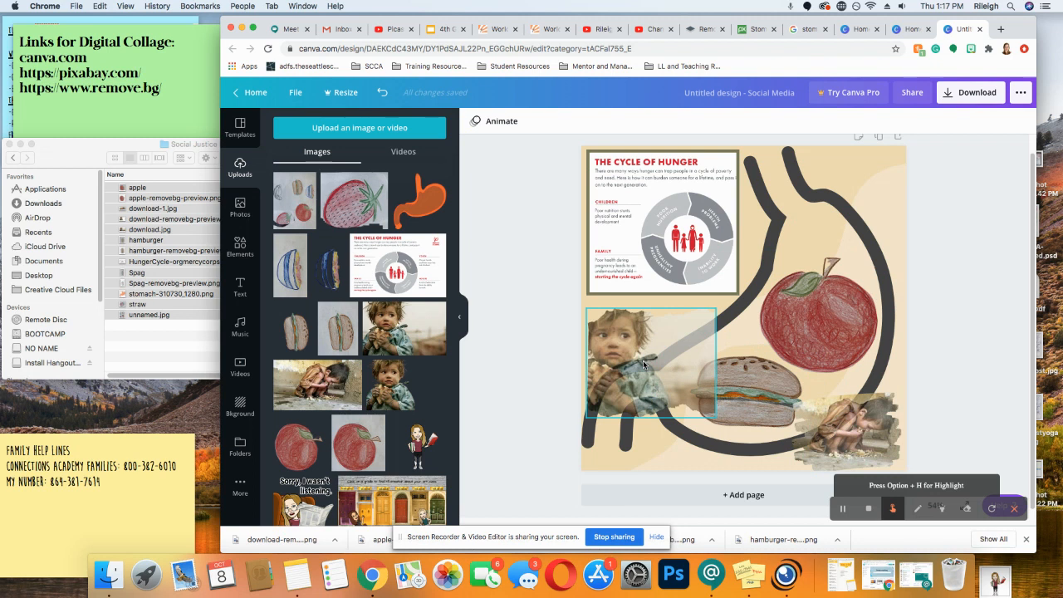
pyautogui.moveTo(637, 366); pyautogui.dragTo(636, 357)
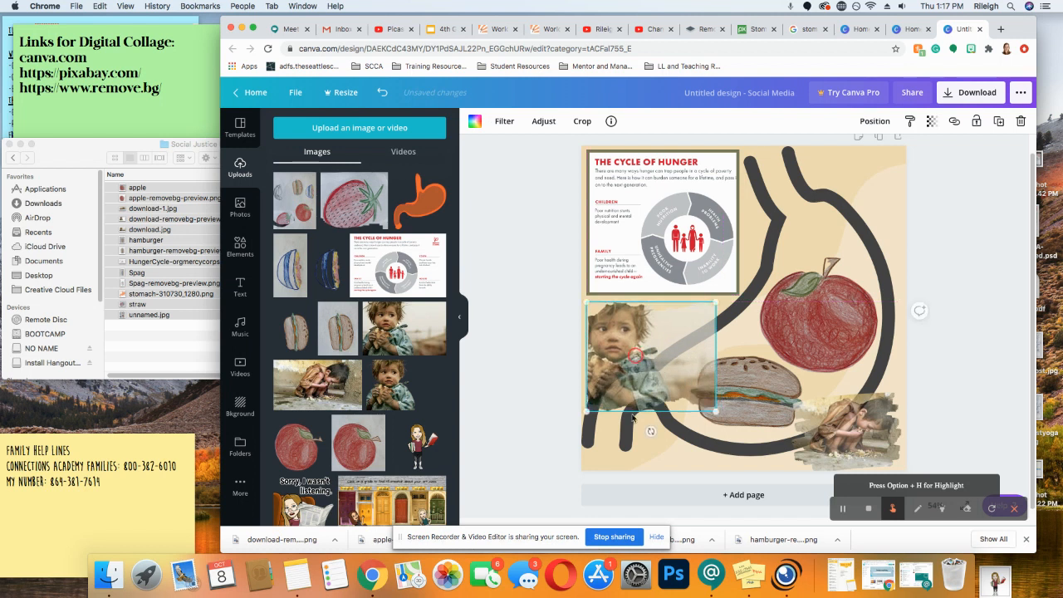
pyautogui.click(547, 417)
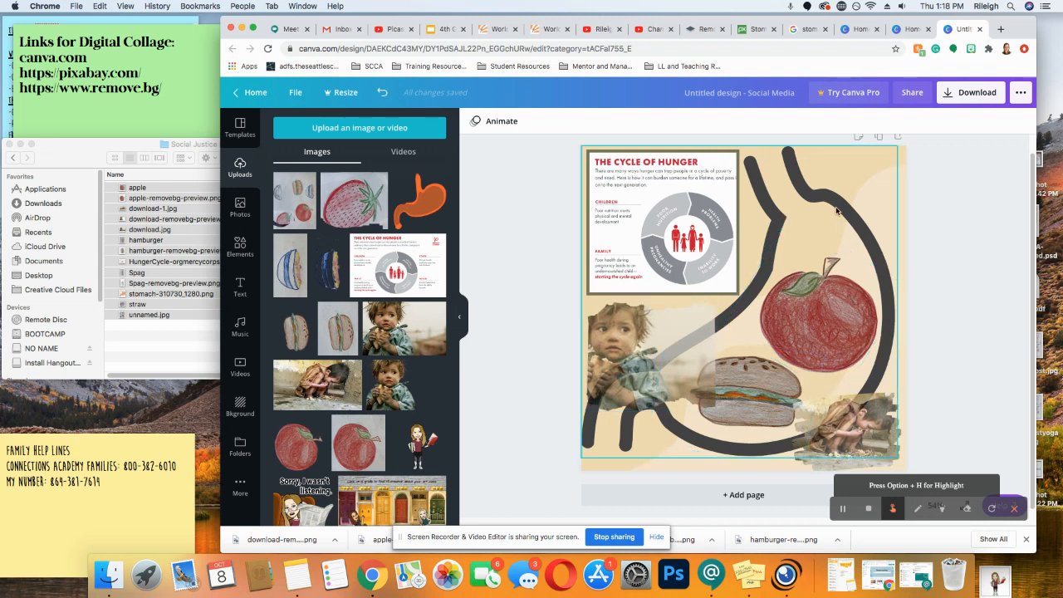
pyautogui.moveTo(829, 301); pyautogui.dragTo(831, 300)
pyautogui.moveTo(757, 394); pyautogui.dragTo(763, 391)
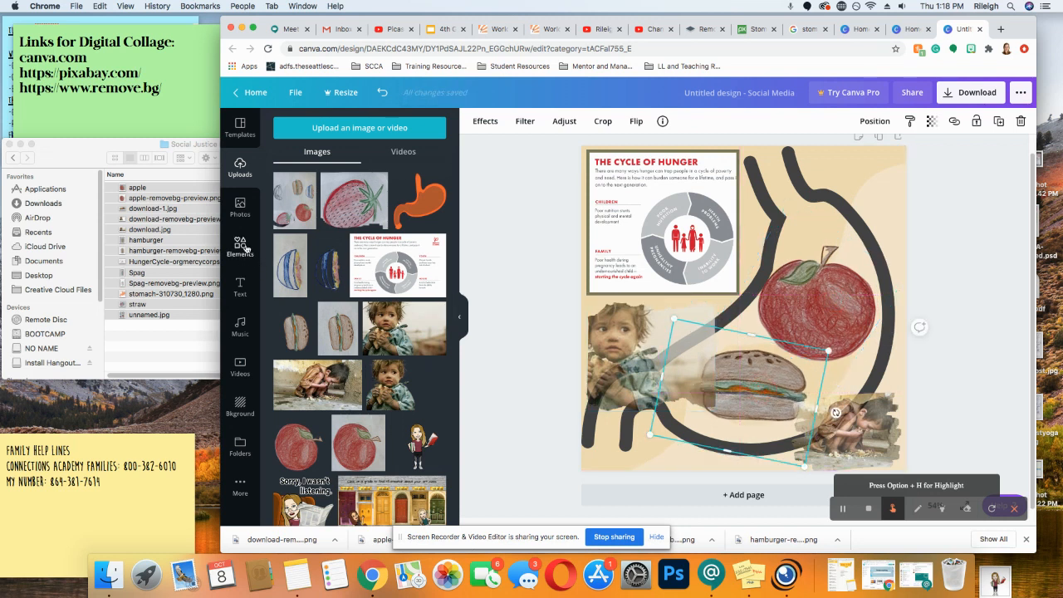
# Browse the ready-made font combinations for a text style that suits the collage
pyautogui.click(240, 285)
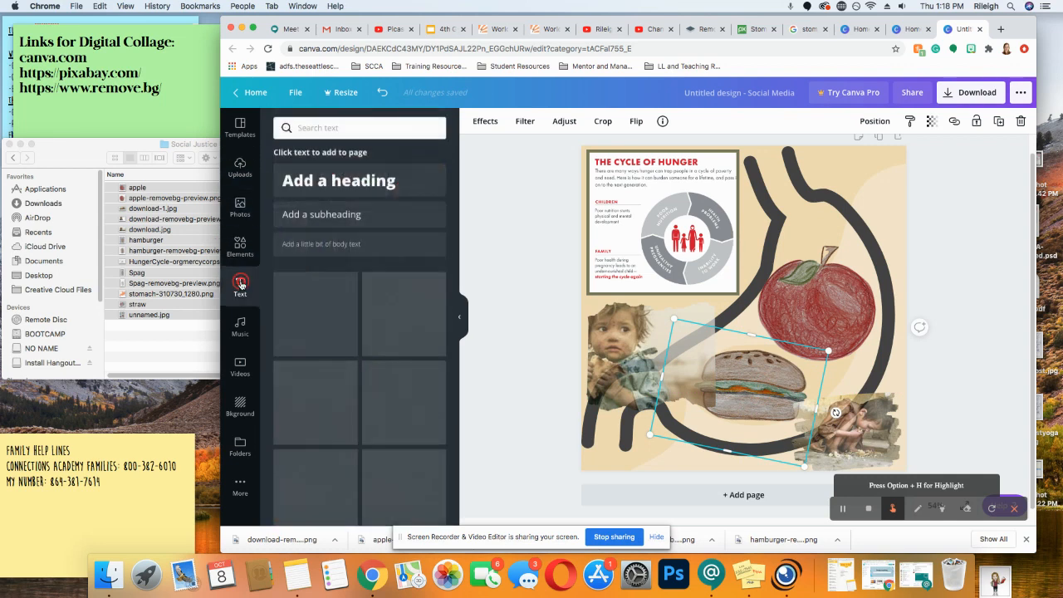
pyautogui.scroll(-10, 376, 345)
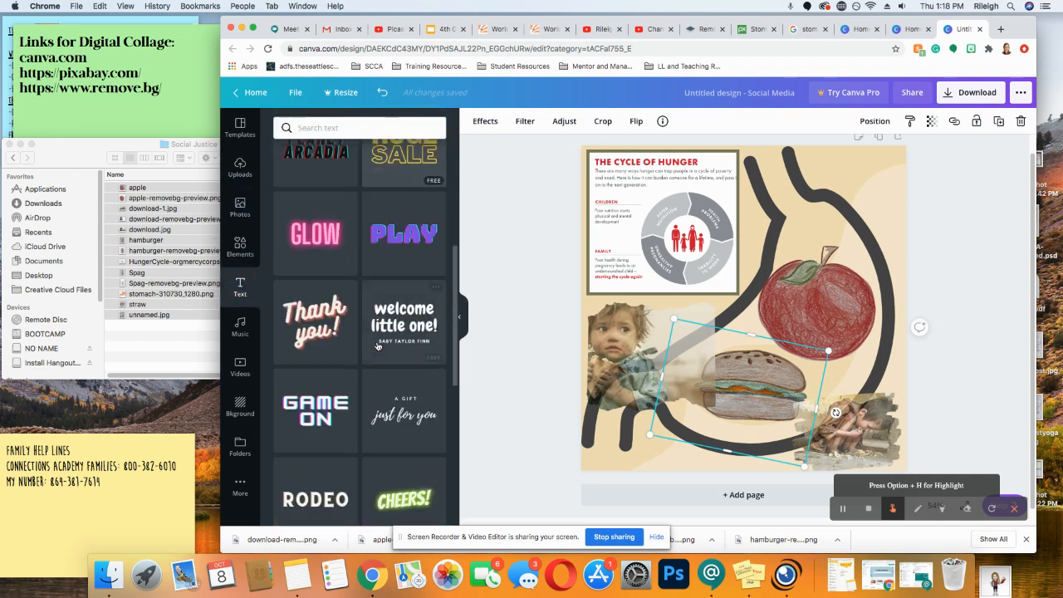
pyautogui.scroll(-8, 376, 345)
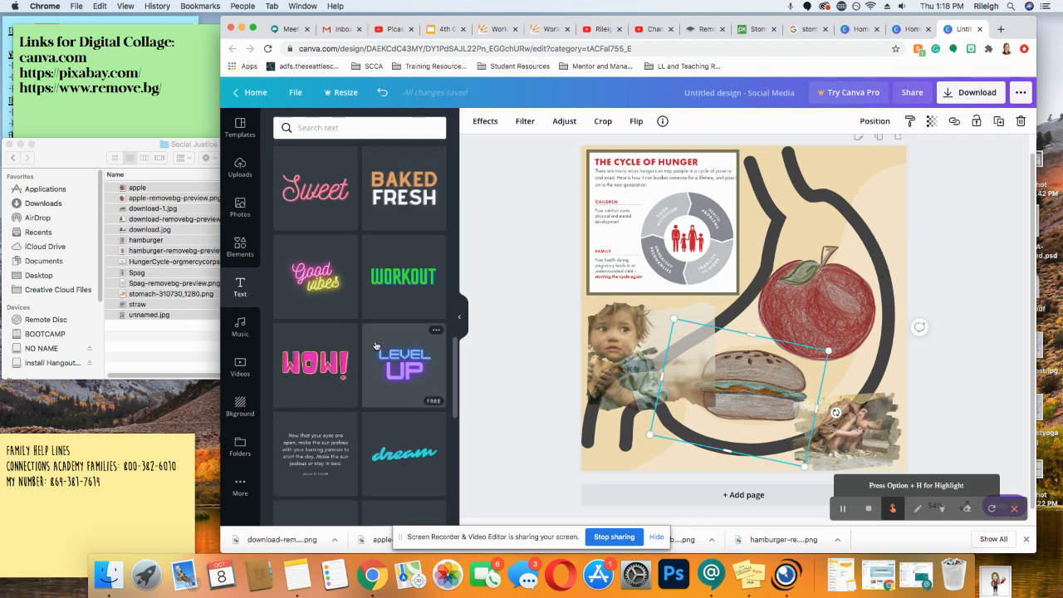
pyautogui.scroll(-8, 376, 345)
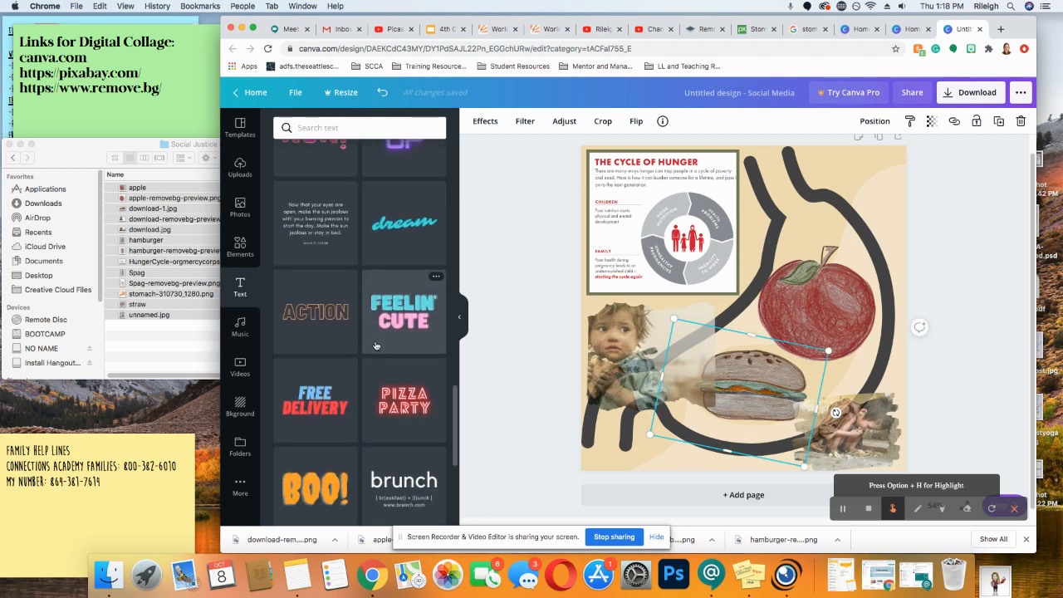
pyautogui.scroll(-8, 375, 345)
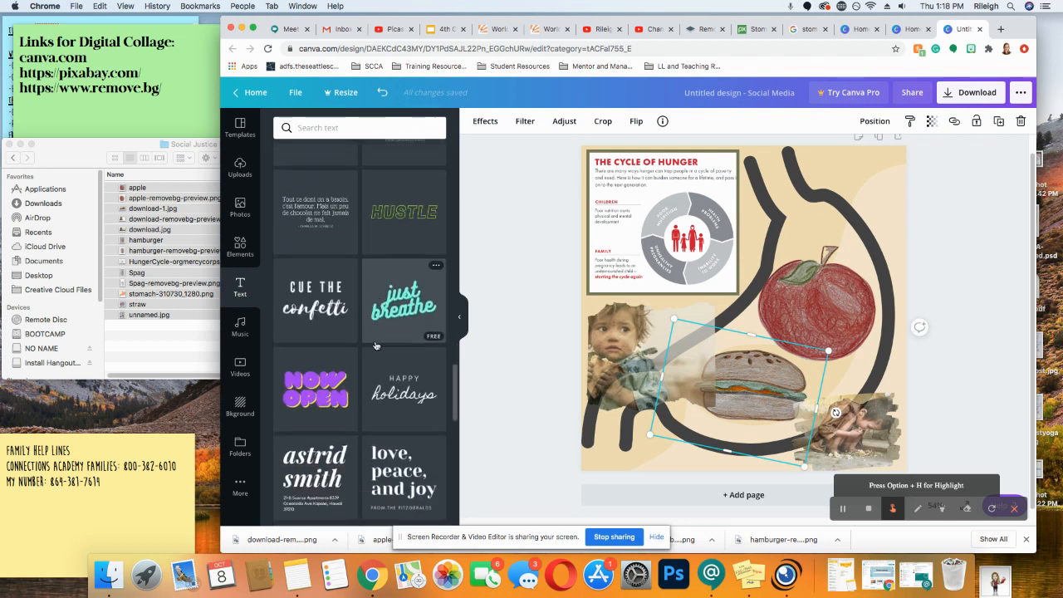
pyautogui.scroll(-3, 375, 345)
pyautogui.scroll(20, 375, 345)
pyautogui.scroll(3, 375, 345)
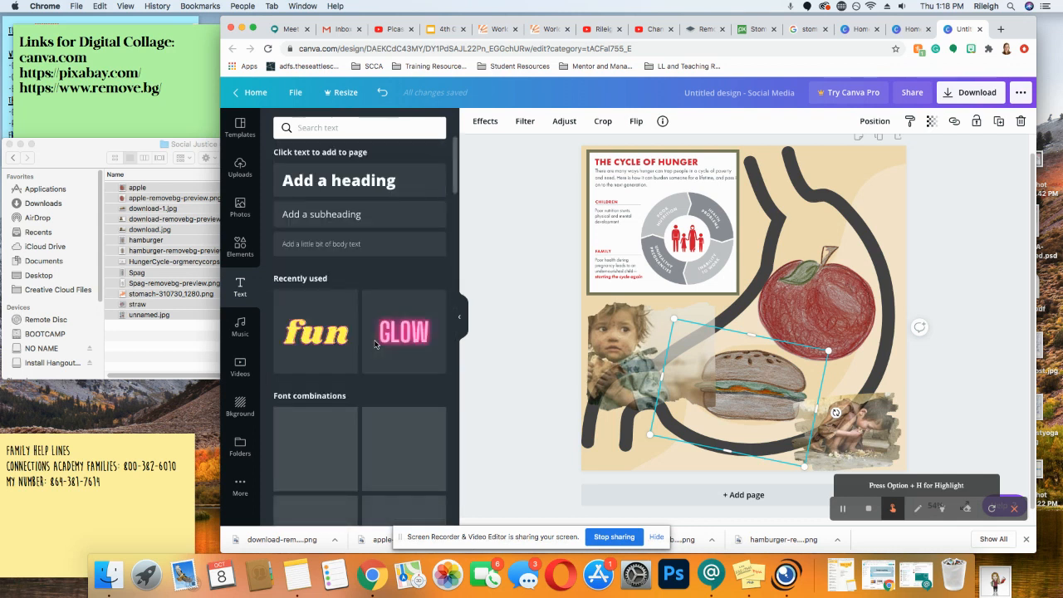
# Add a heading over the stomach drawing reading "There are still hungry children in the world!"
pyautogui.moveTo(349, 200); pyautogui.dragTo(722, 290)
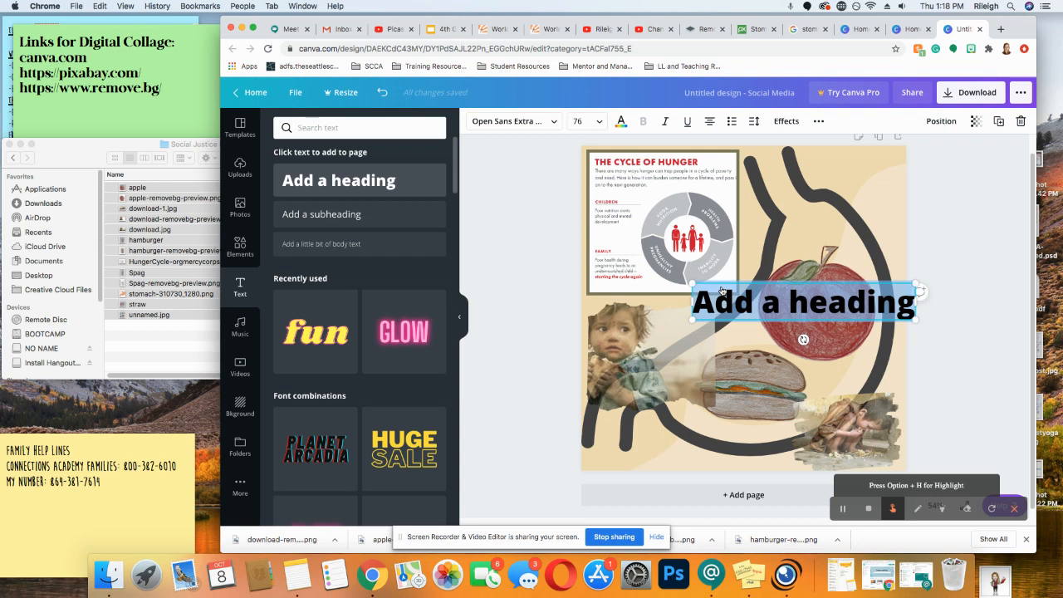
pyautogui.write('There')
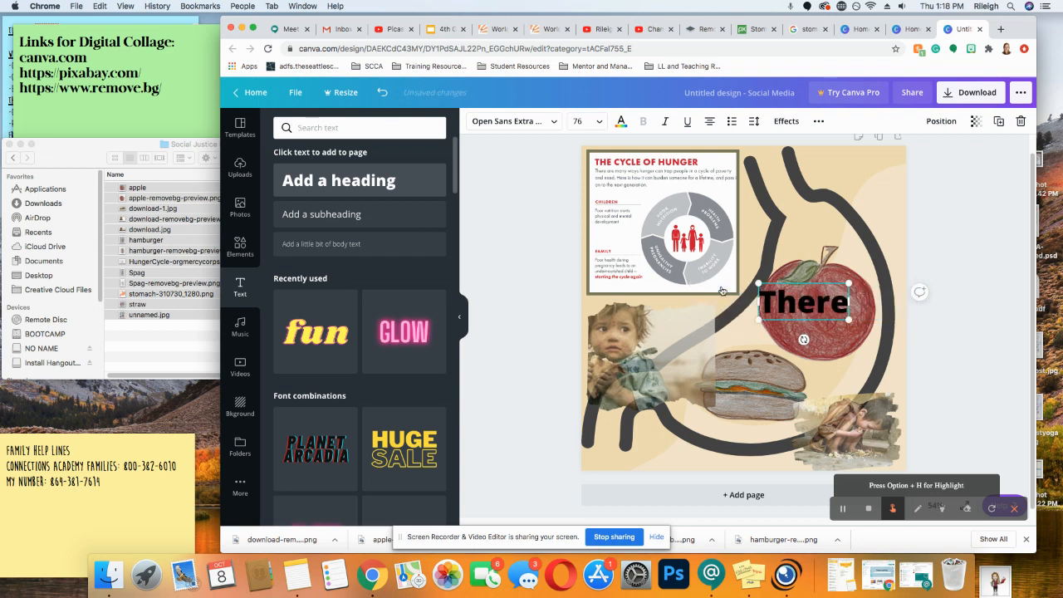
pyautogui.write(' are still h')
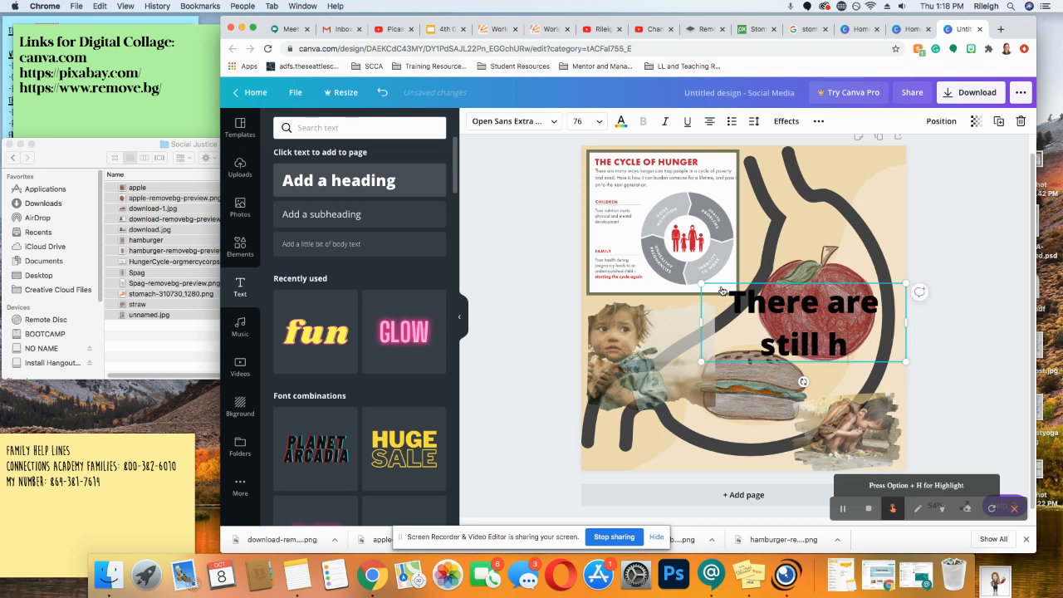
pyautogui.write('ungry c')
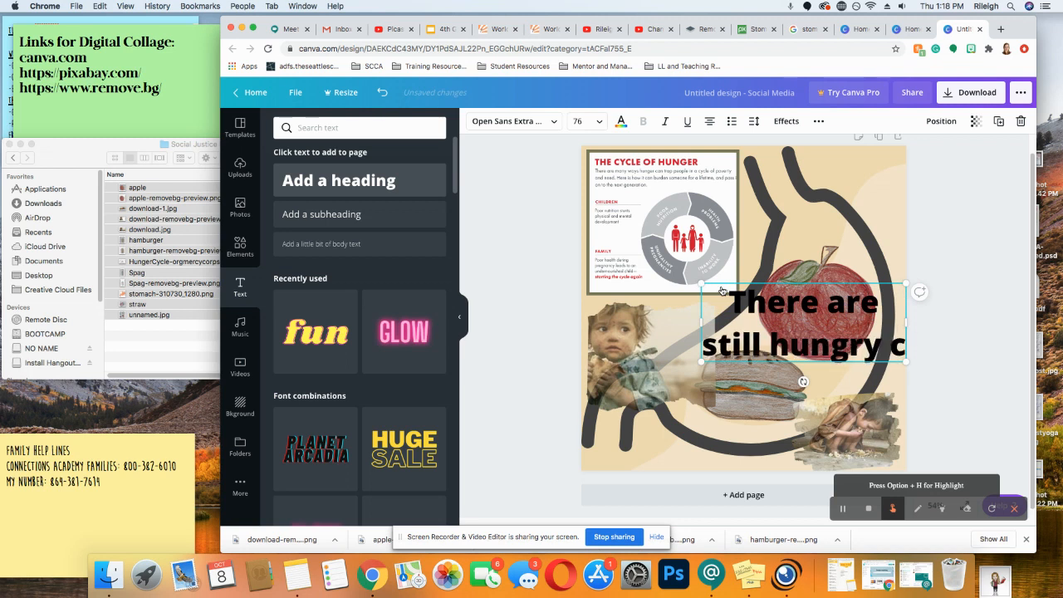
pyautogui.write('hildren in')
pyautogui.press('BackSpace')
pyautogui.write('in the world!')
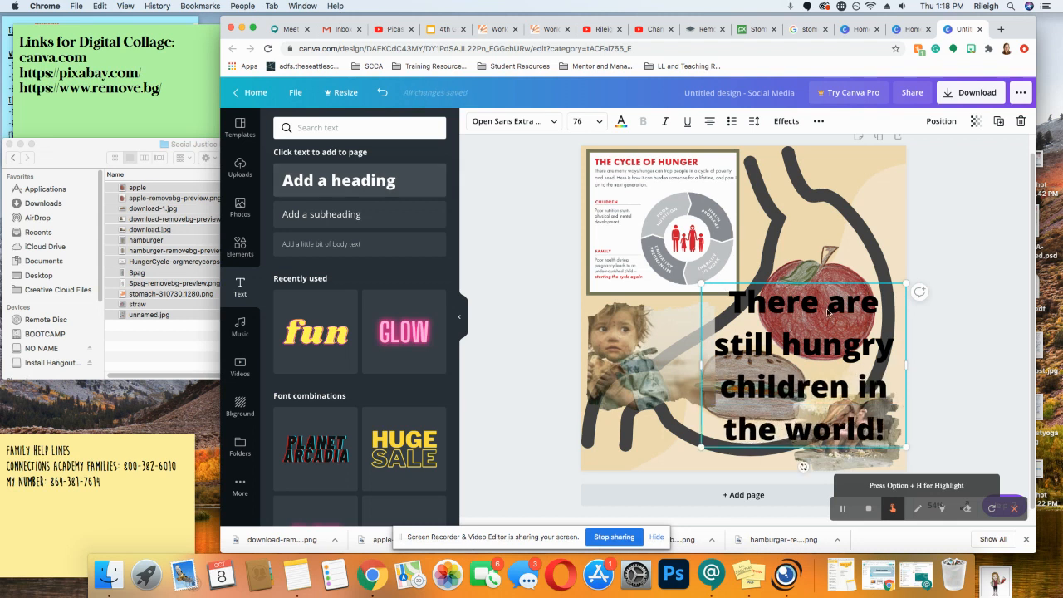
# Set the heading's font size to 18, trying white for the text before returning it to black
pyautogui.click(592, 122)
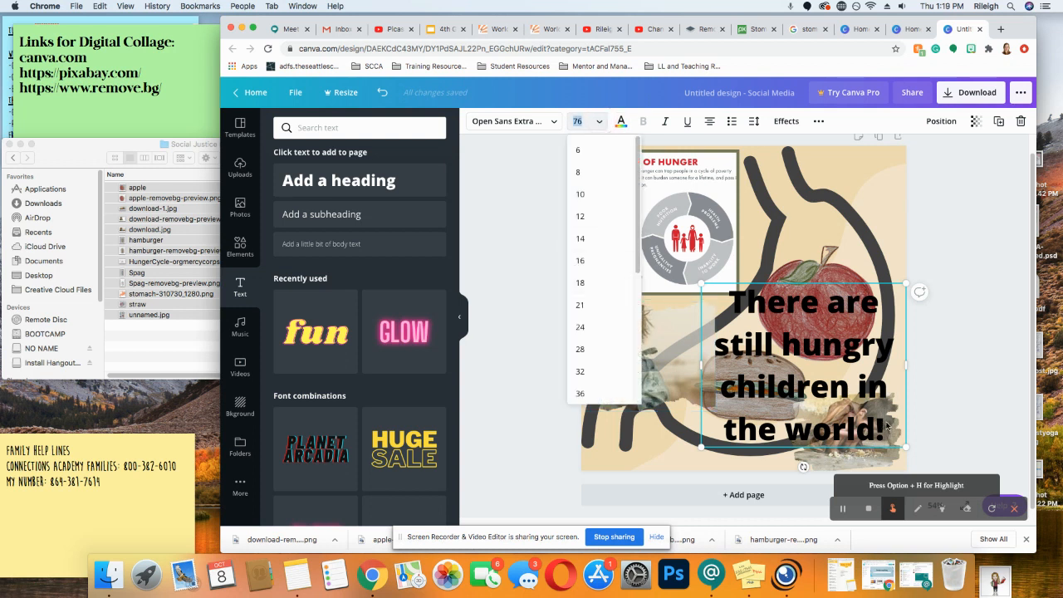
pyautogui.click(581, 282)
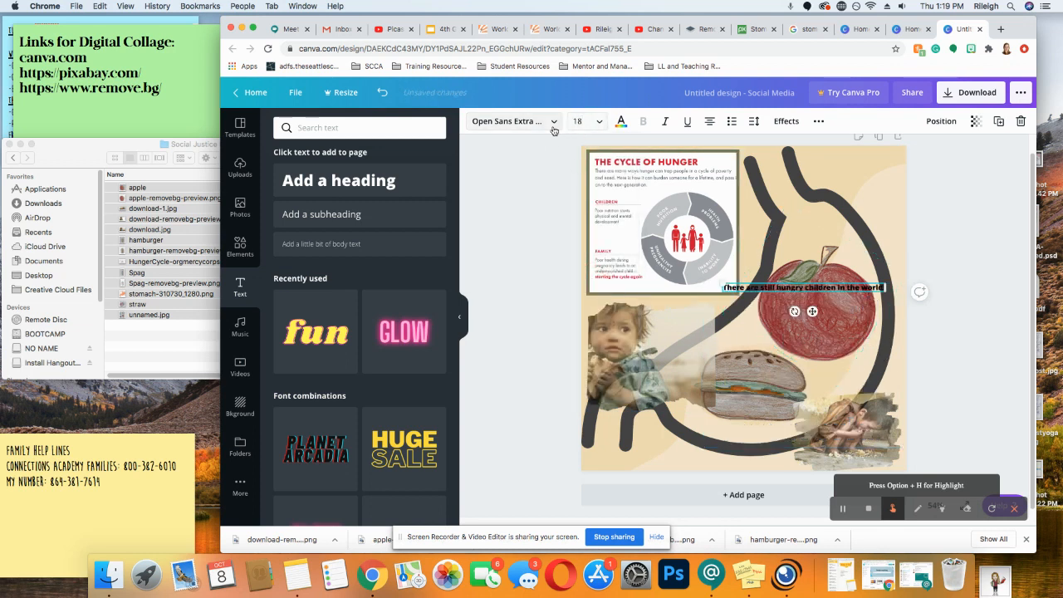
pyautogui.click(621, 121)
pyautogui.click(372, 236)
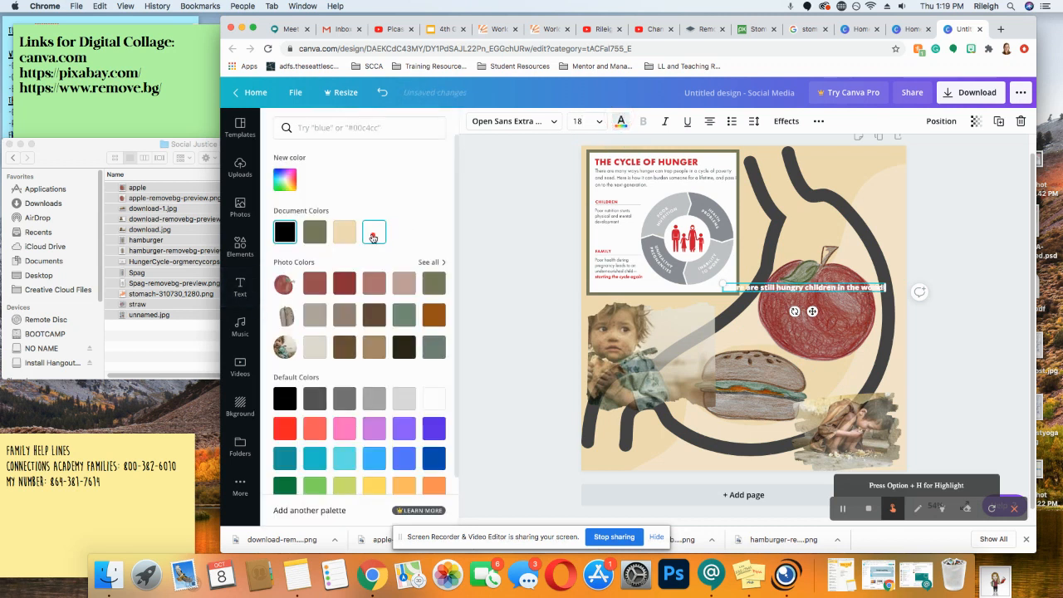
pyautogui.click(284, 233)
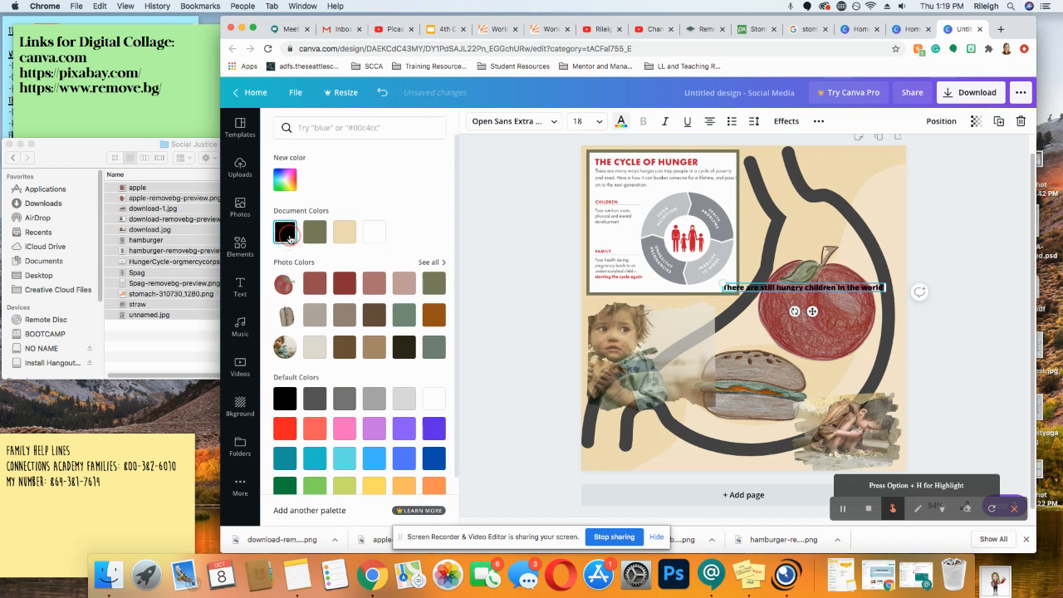
# Set the heading's font to Lovelo, after trying Aprila Bold, Antonio Bold and League Spartan
pyautogui.click(538, 122)
pyautogui.click(367, 248)
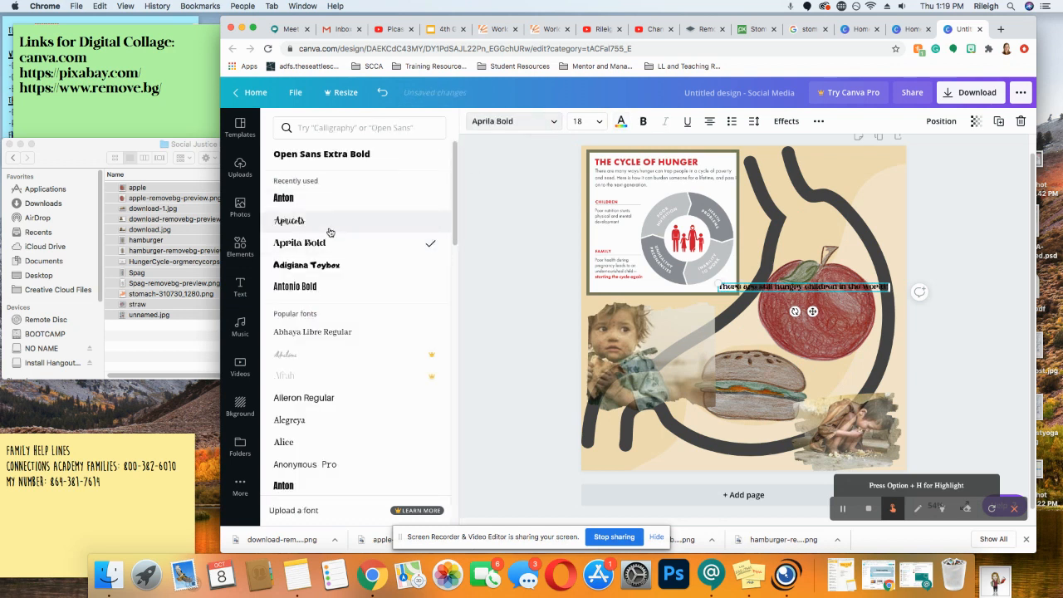
pyautogui.click(326, 292)
pyautogui.scroll(-6, 340, 295)
pyautogui.scroll(-9, 346, 296)
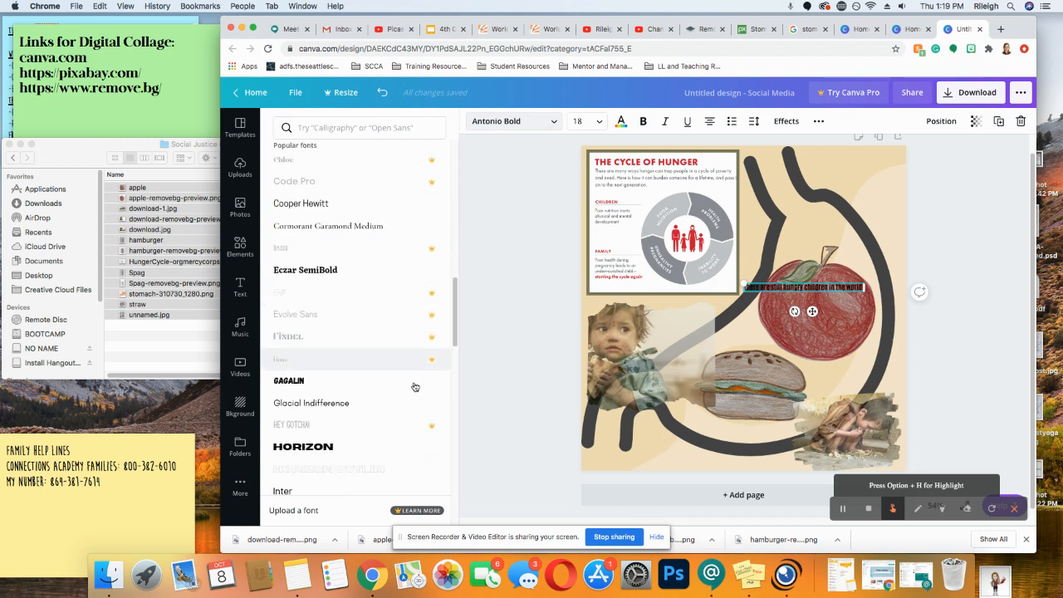
pyautogui.scroll(-1, 355, 380)
pyautogui.scroll(-2, 355, 380)
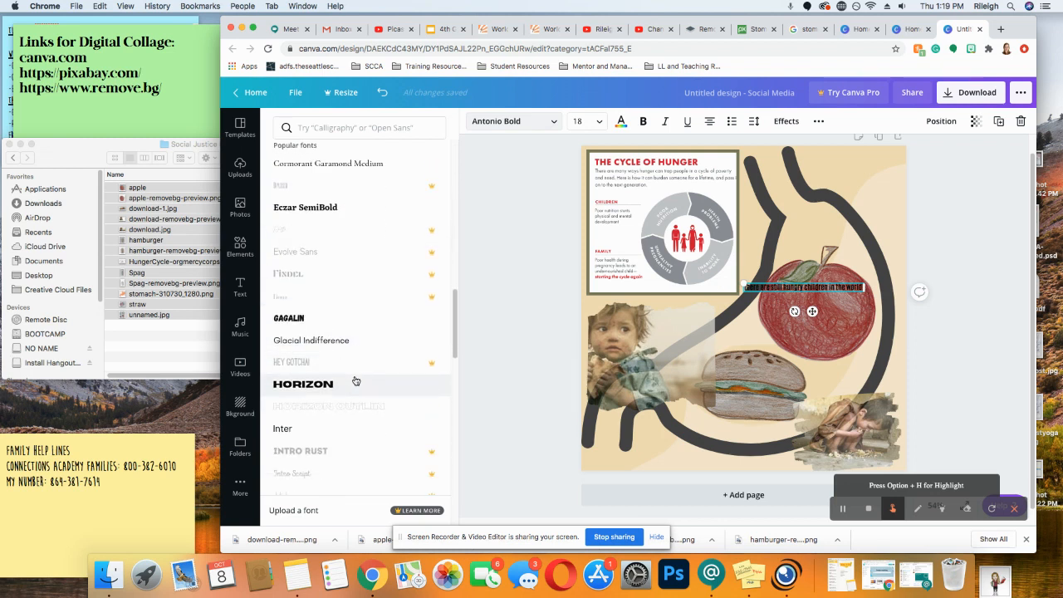
pyautogui.scroll(-10, 343, 393)
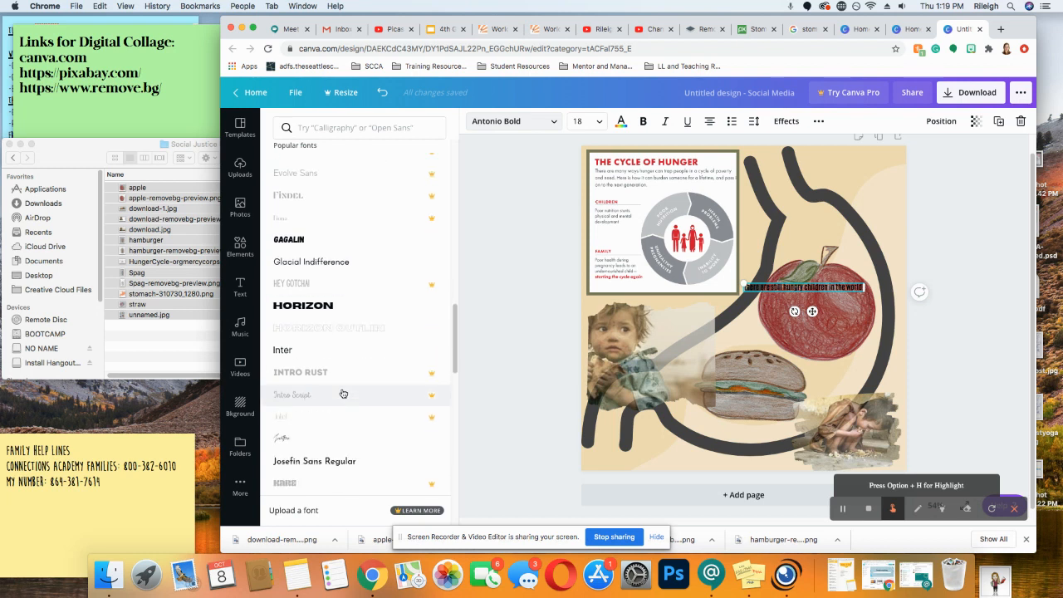
pyautogui.scroll(-5, 343, 393)
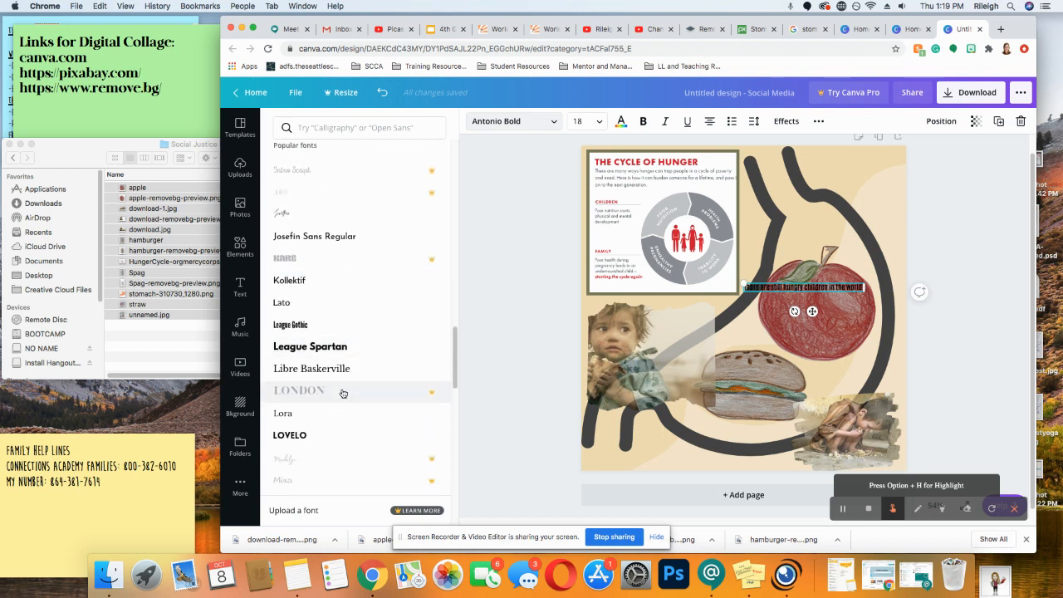
pyautogui.scroll(-2, 343, 393)
pyautogui.click(340, 307)
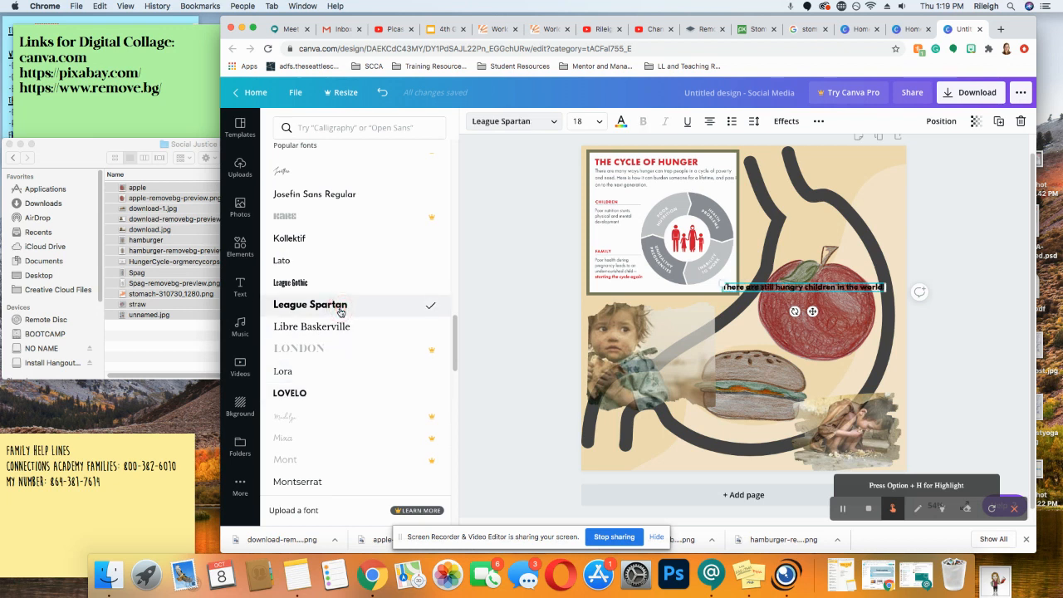
pyautogui.scroll(-2, 346, 354)
pyautogui.click(345, 353)
pyautogui.scroll(-3, 345, 353)
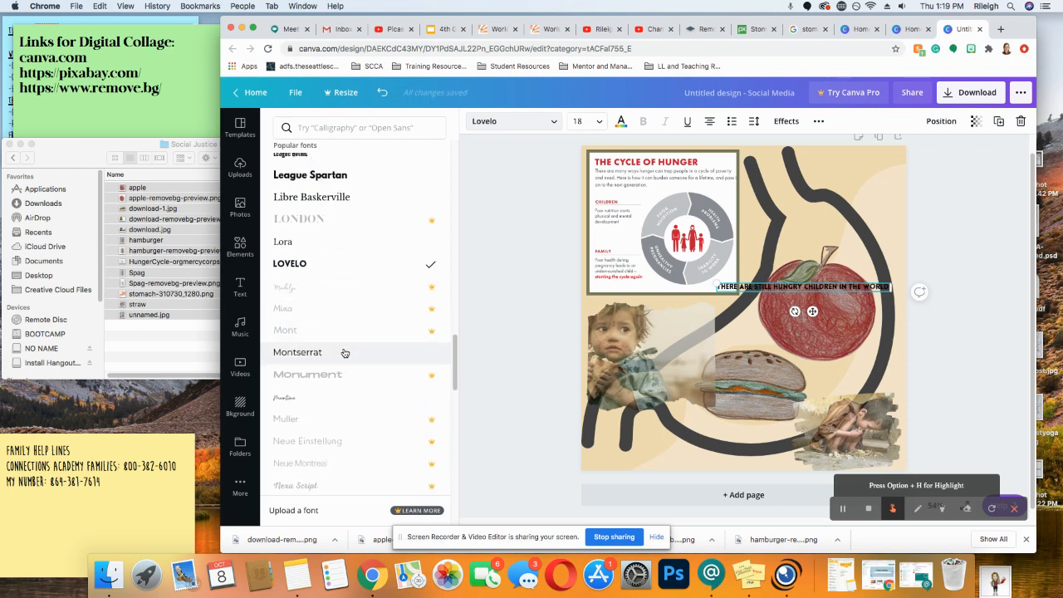
pyautogui.scroll(-8, 345, 353)
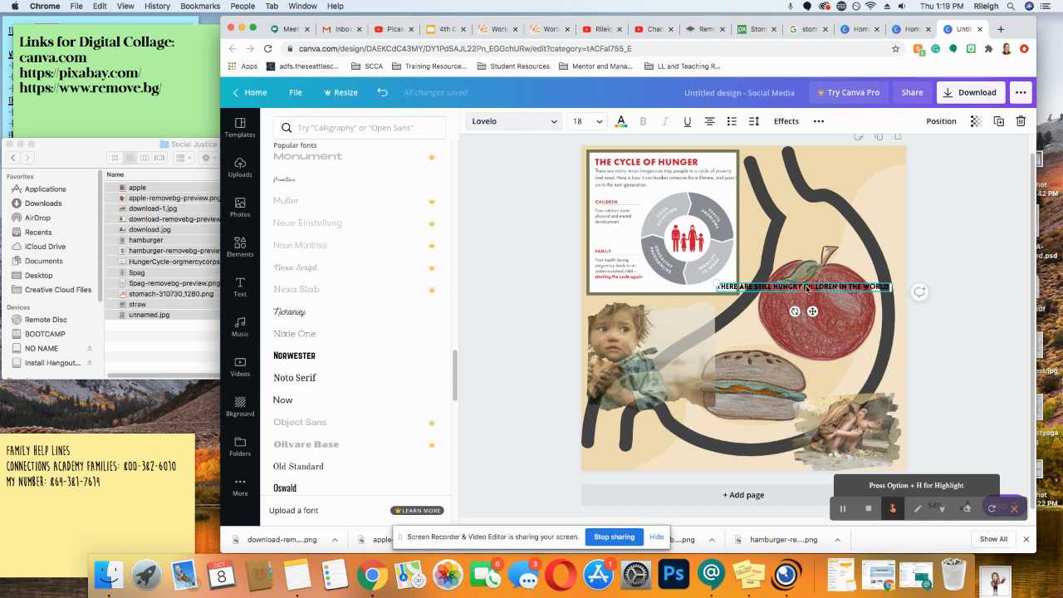
# Narrow the heading's text box so the text wraps onto two lines, and place it over the apple
pyautogui.moveTo(853, 301); pyautogui.dragTo(850, 296)
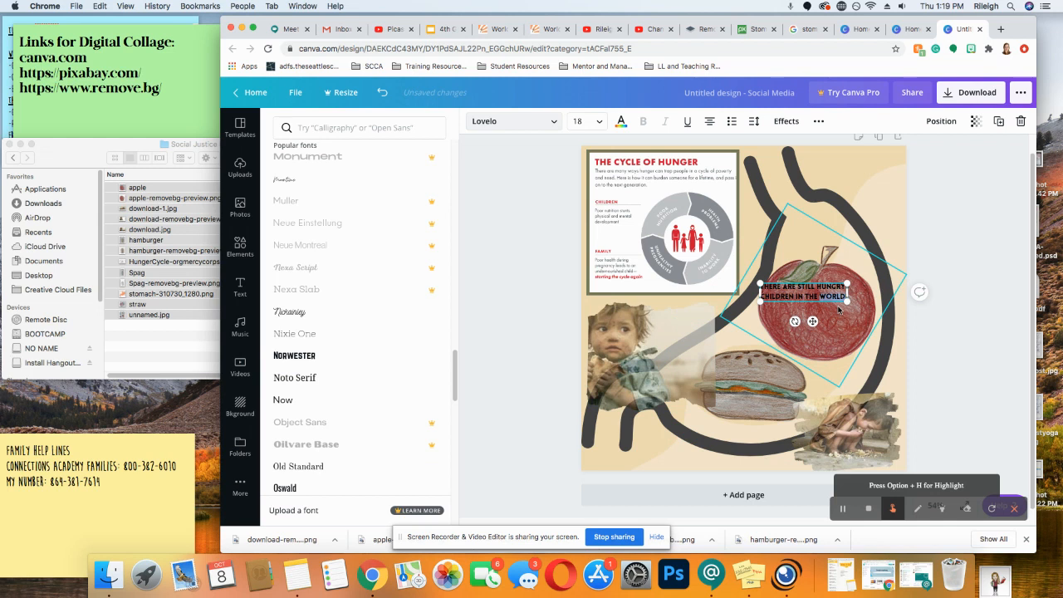
pyautogui.click(837, 324)
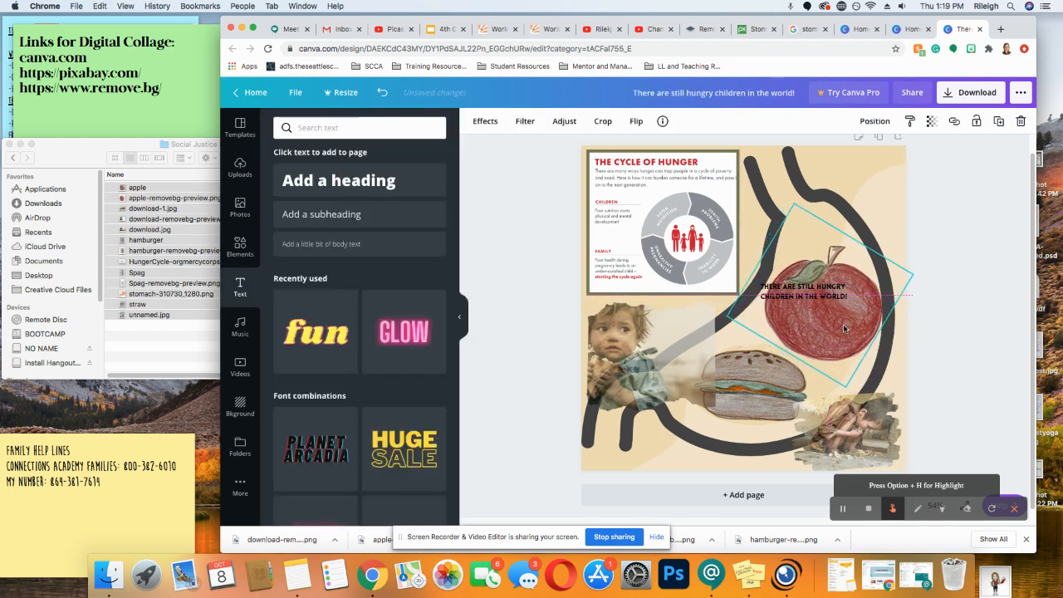
pyautogui.moveTo(840, 329); pyautogui.dragTo(840, 329)
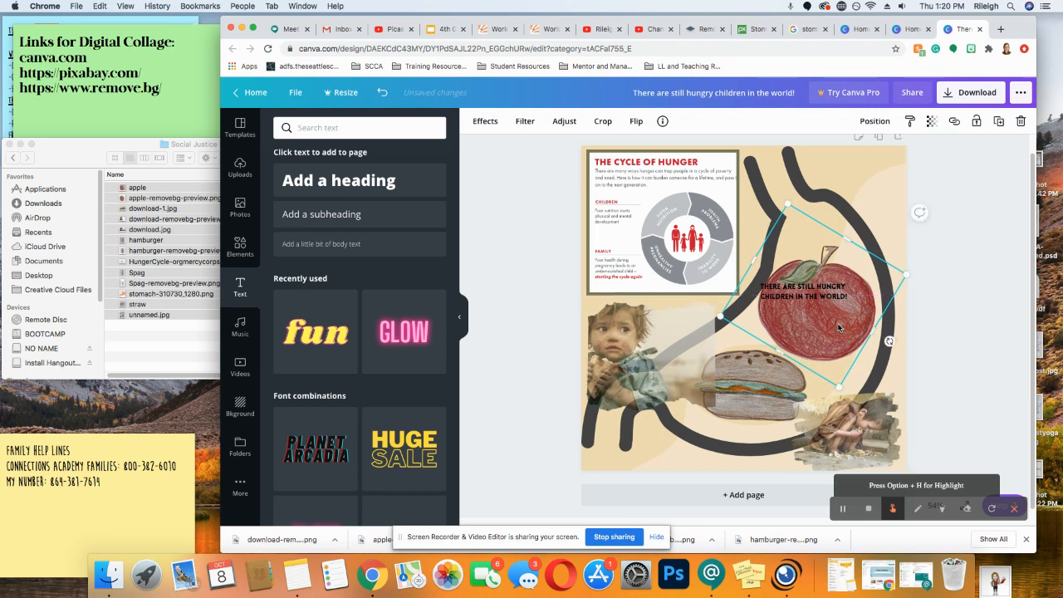
pyautogui.press('super+z')
pyautogui.moveTo(824, 295); pyautogui.dragTo(838, 310)
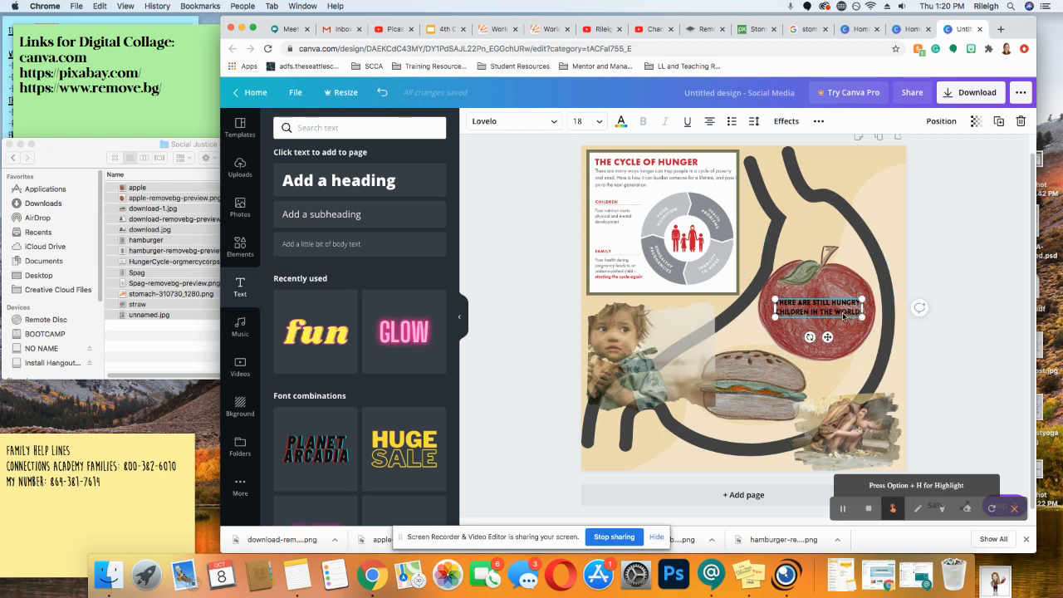
# Scale the heading up to font size 21.7 and reposition it across the apple
pyautogui.moveTo(864, 331); pyautogui.dragTo(874, 342)
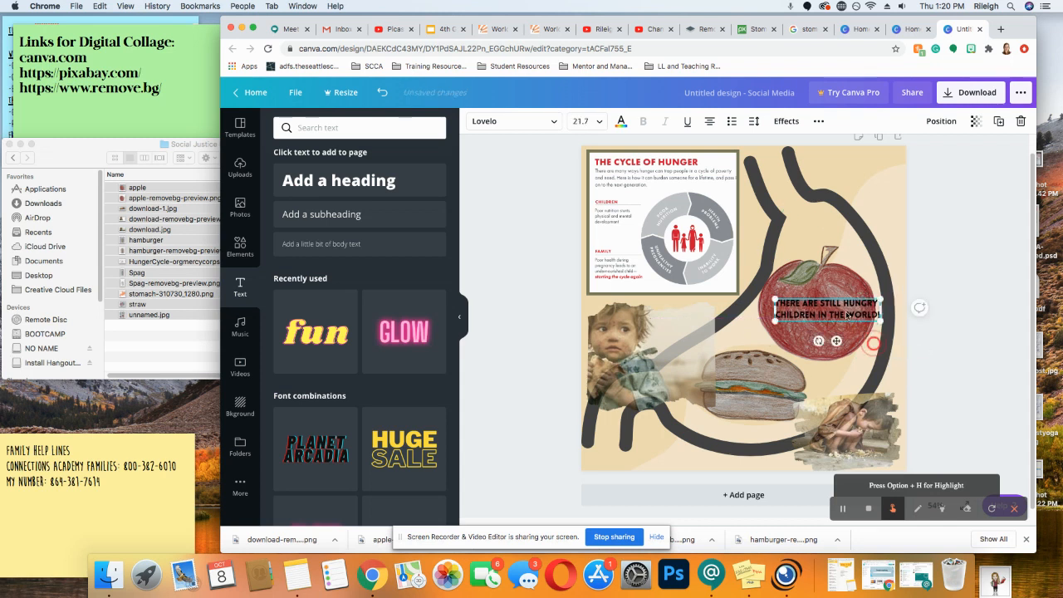
pyautogui.moveTo(829, 312); pyautogui.dragTo(825, 317)
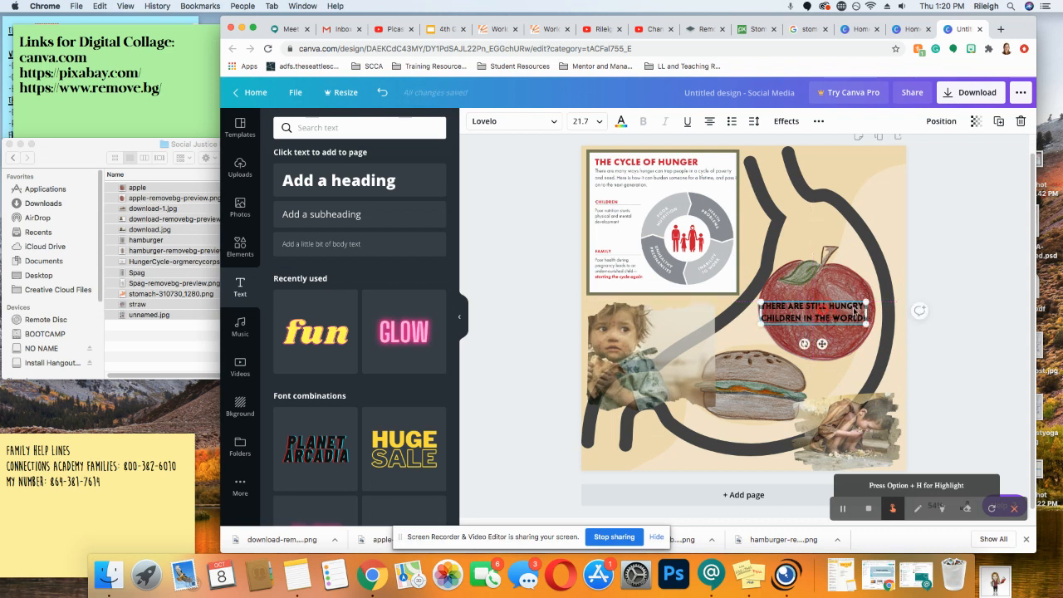
pyautogui.click(927, 265)
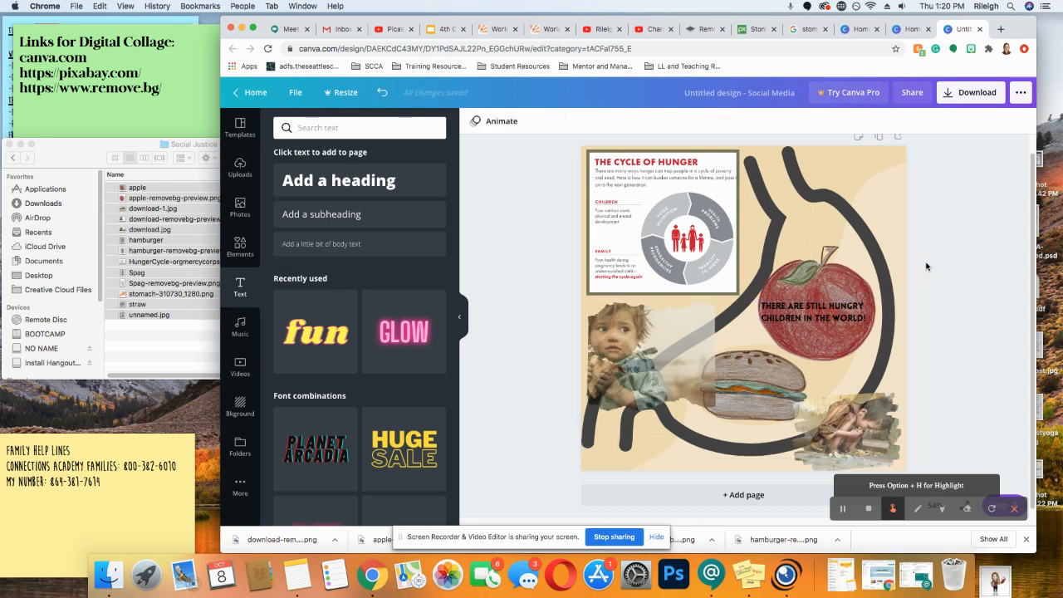
# Left-align the heading and colour it light beige-grey from the child photo's palette, after trying green, brown, tan and white
pyautogui.click(822, 322)
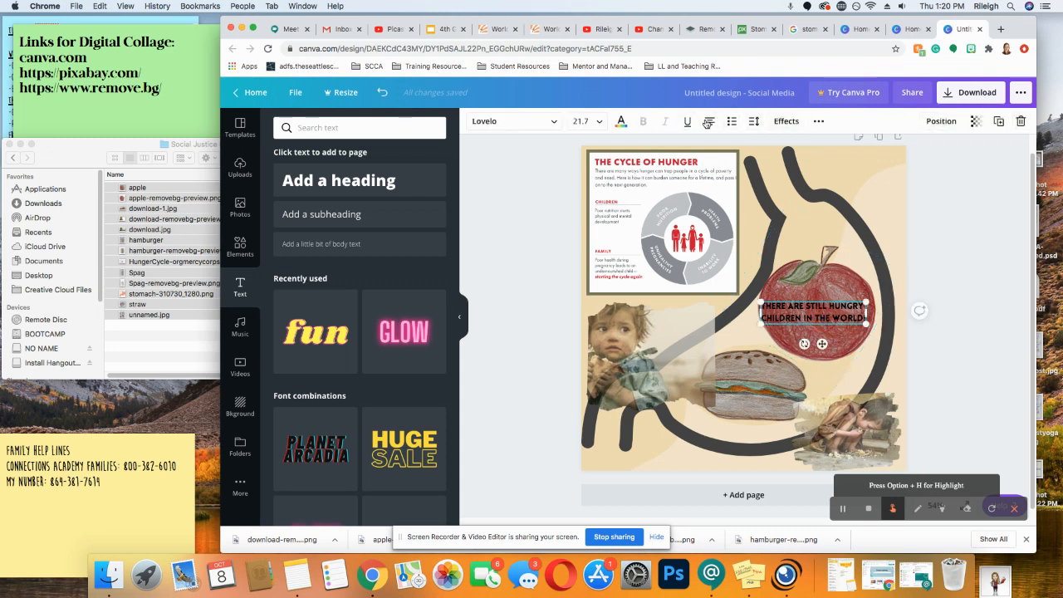
pyautogui.click(708, 122)
pyautogui.click(622, 124)
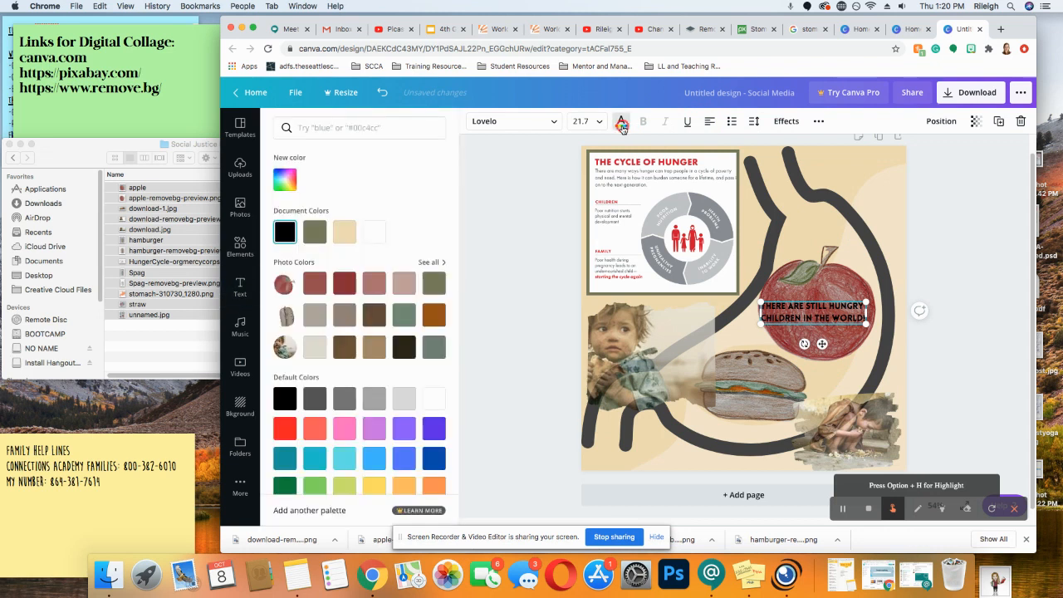
pyautogui.click(433, 284)
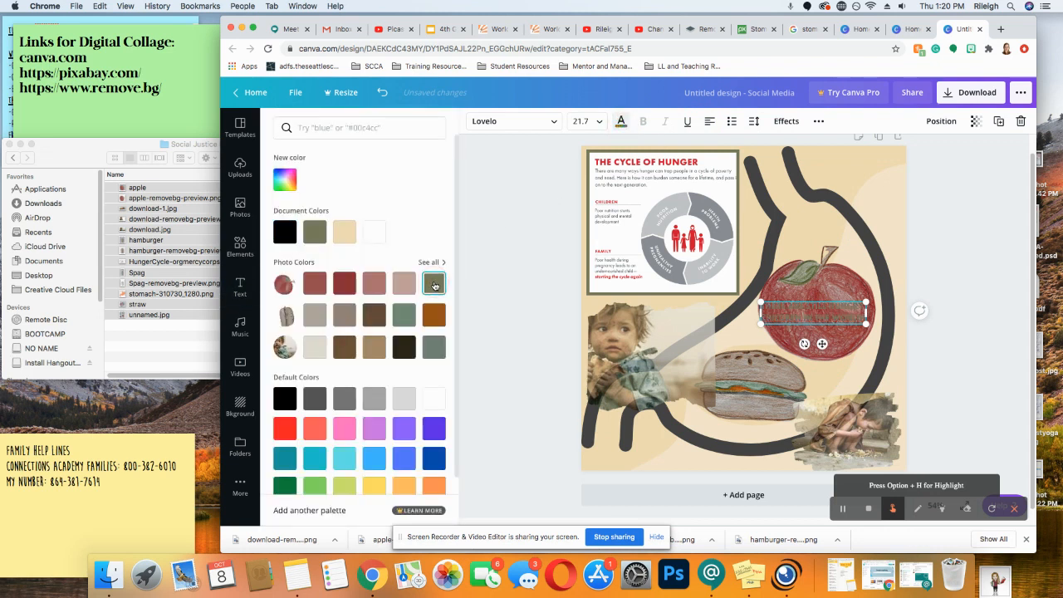
pyautogui.click(347, 349)
pyautogui.click(374, 348)
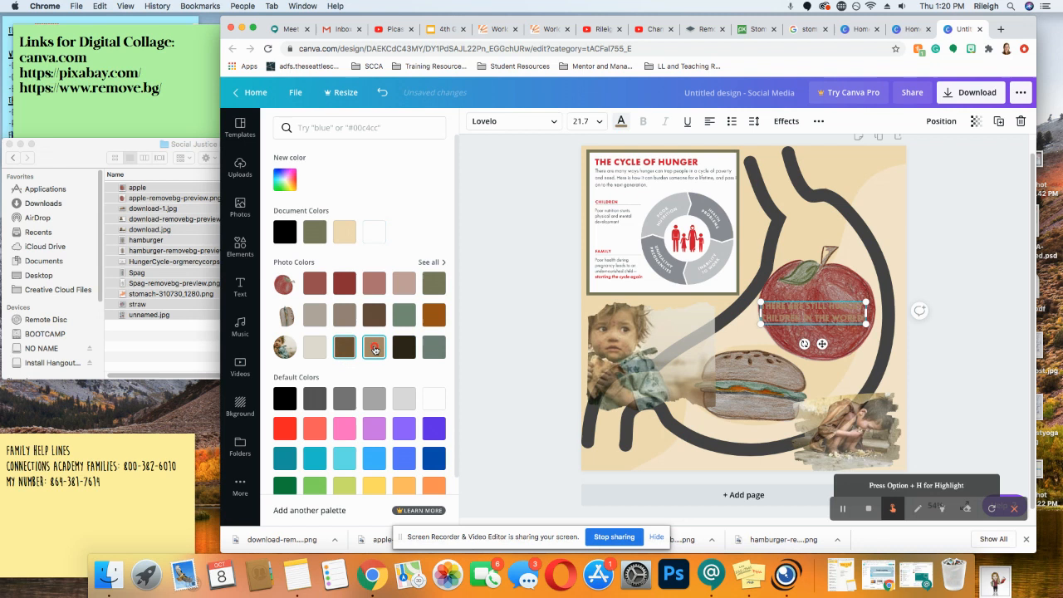
pyautogui.click(315, 342)
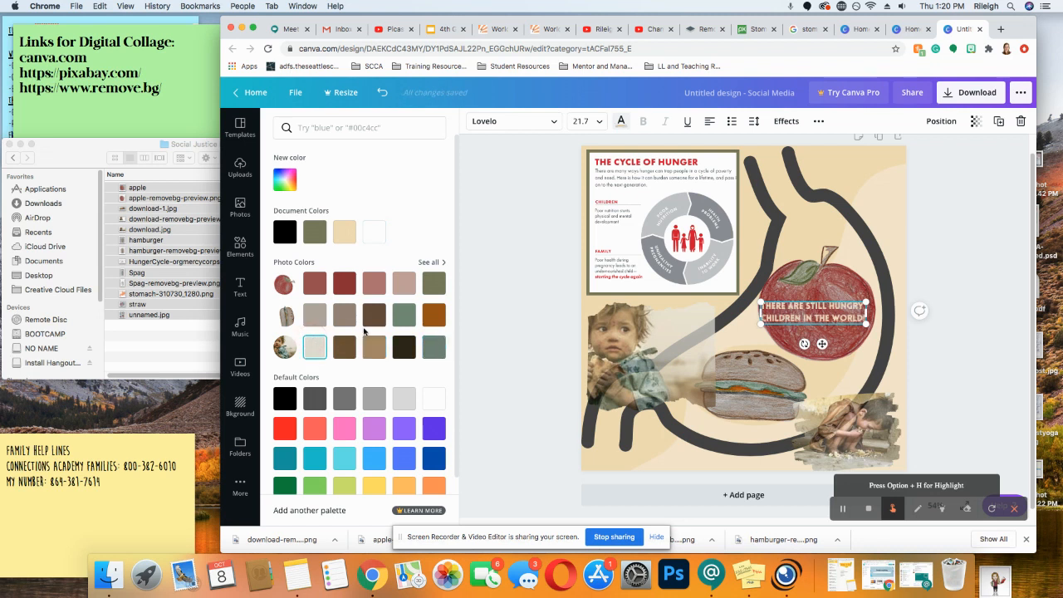
pyautogui.click(433, 397)
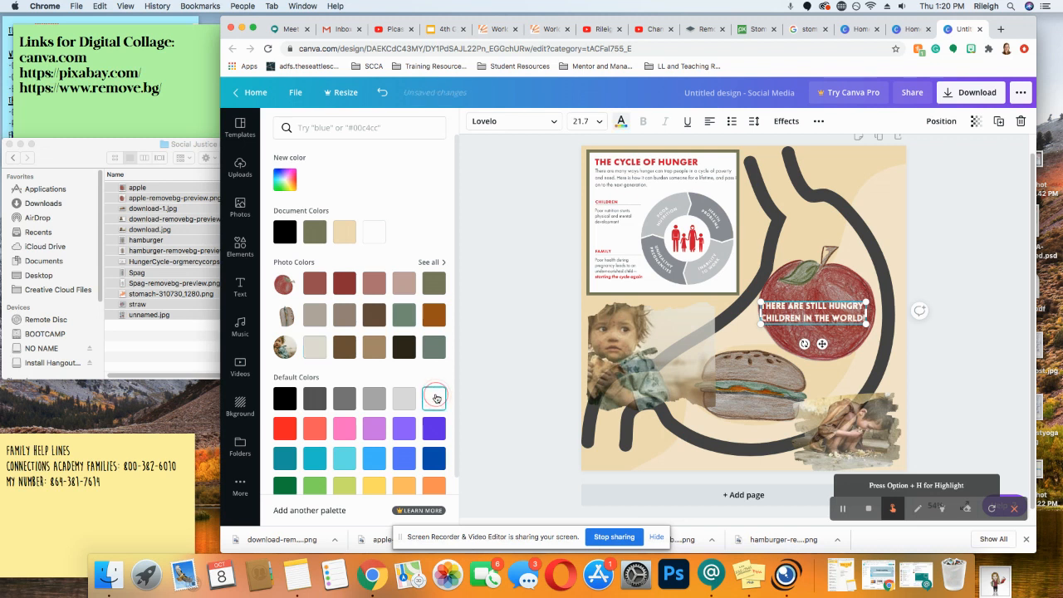
pyautogui.click(318, 344)
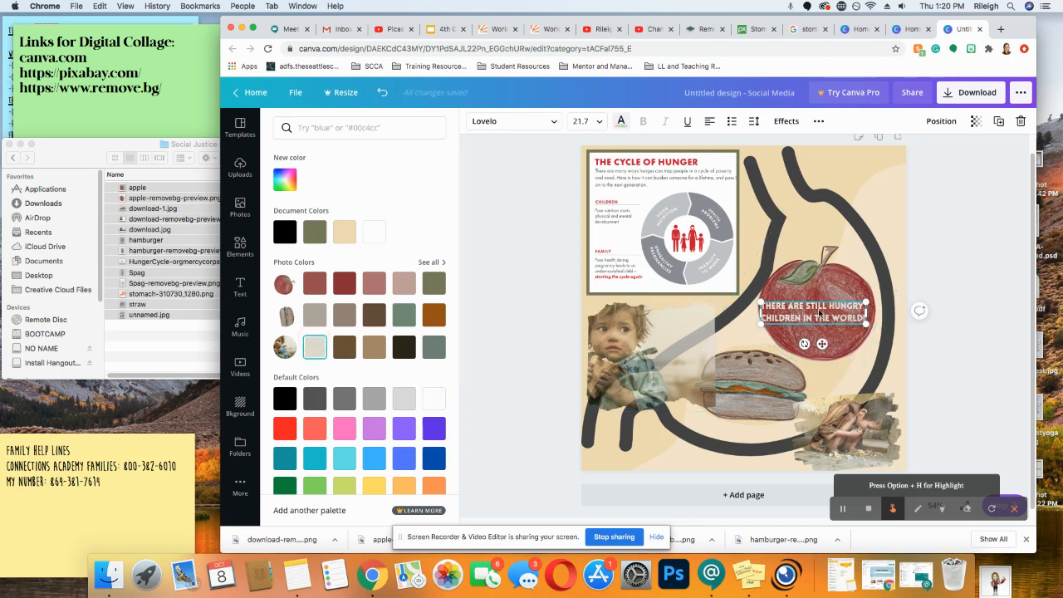
# Nudge the heading on the apple and set its font size to 28, after trying 36 and 32
pyautogui.moveTo(824, 317); pyautogui.dragTo(826, 314)
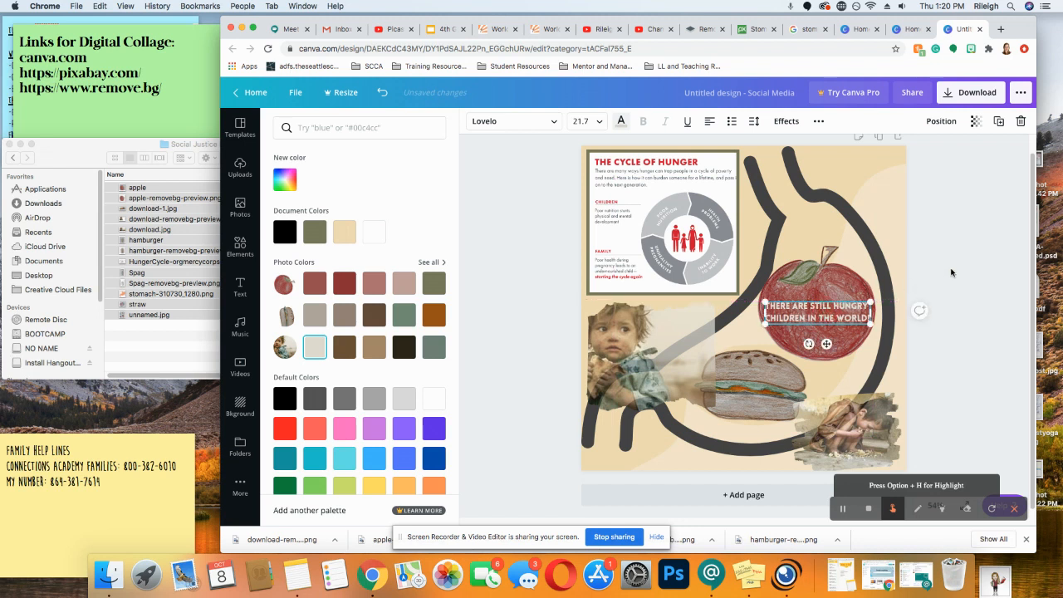
pyautogui.click(581, 122)
pyautogui.scroll(-2, 595, 313)
pyautogui.click(587, 316)
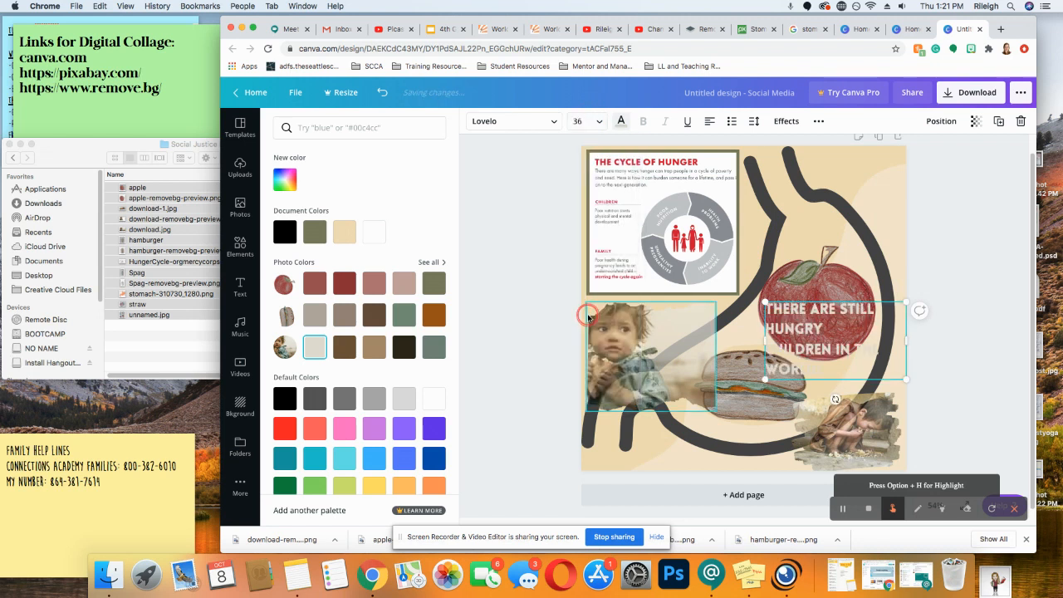
pyautogui.click(584, 123)
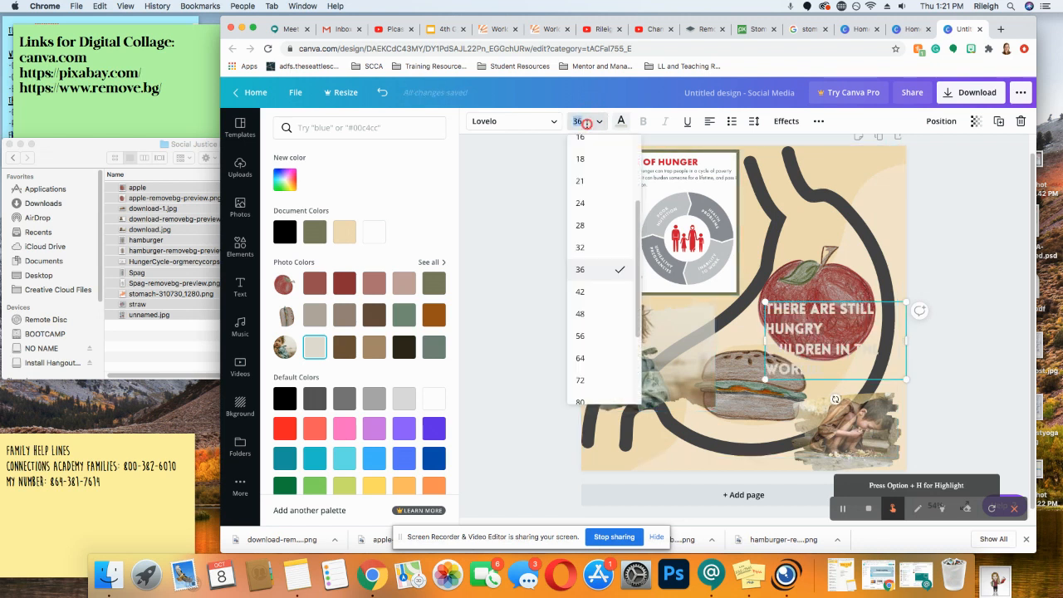
pyautogui.click(594, 247)
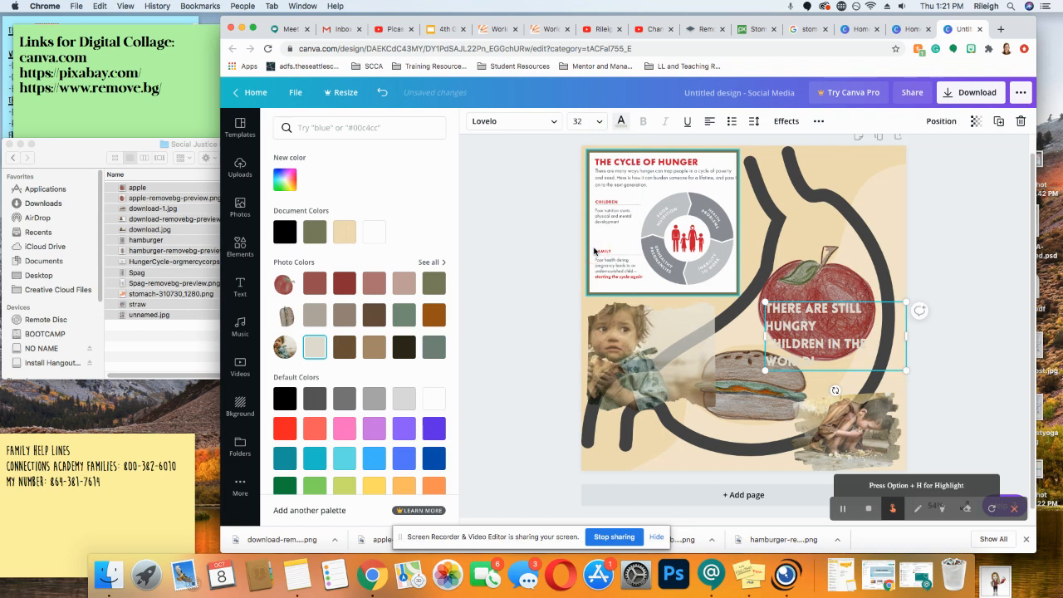
pyautogui.click(584, 121)
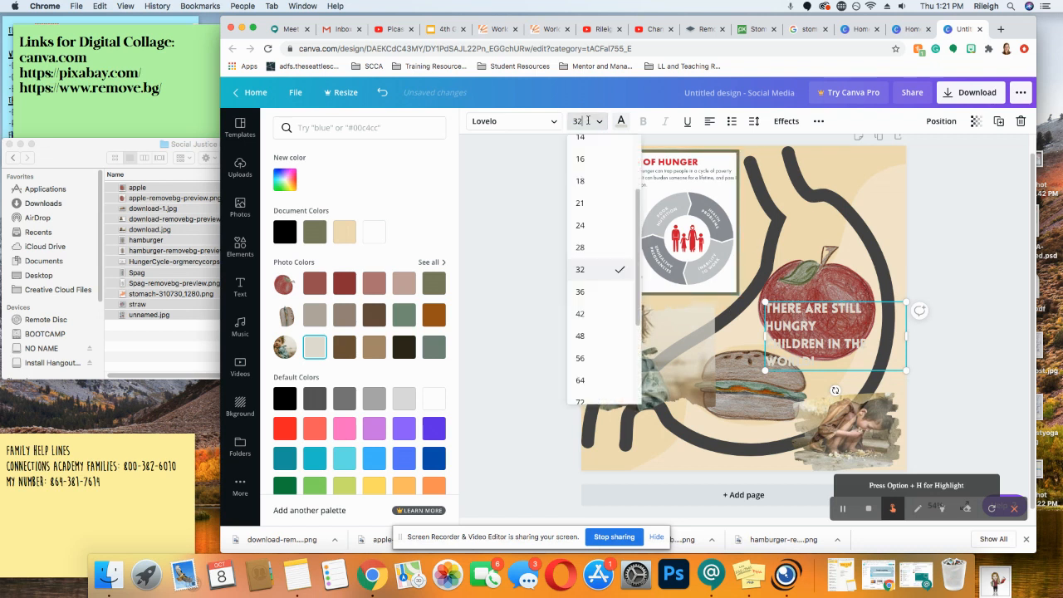
pyautogui.click(580, 247)
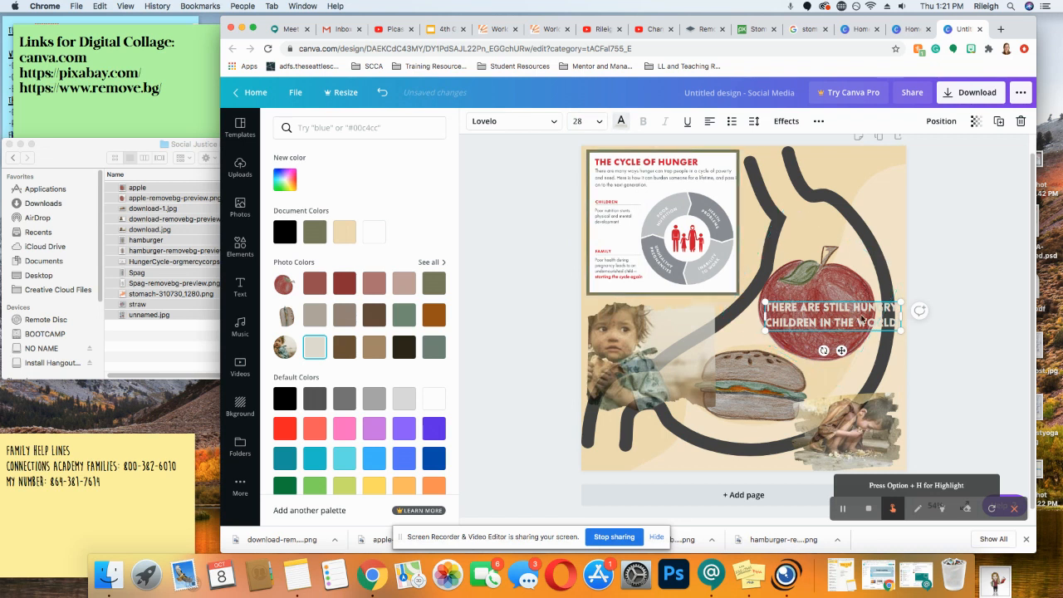
# Rewrap the heading into three lines reading "There are still / hungry children / in the world!" and fit it inside the apple
pyautogui.doubleClick(853, 311)
pyautogui.click(855, 311)
pyautogui.press('Return')
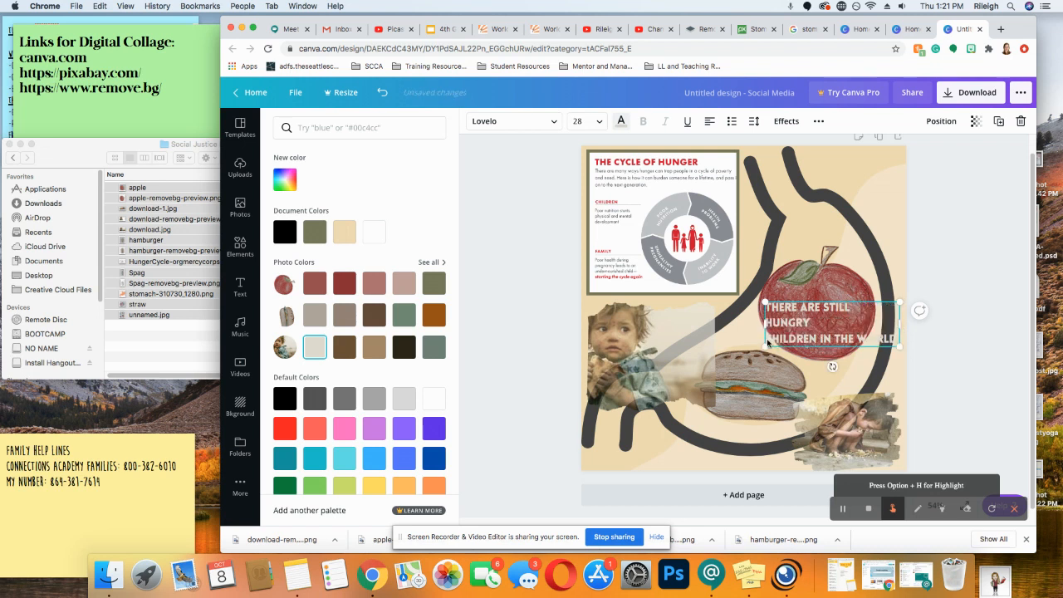
pyautogui.press('BackSpace')
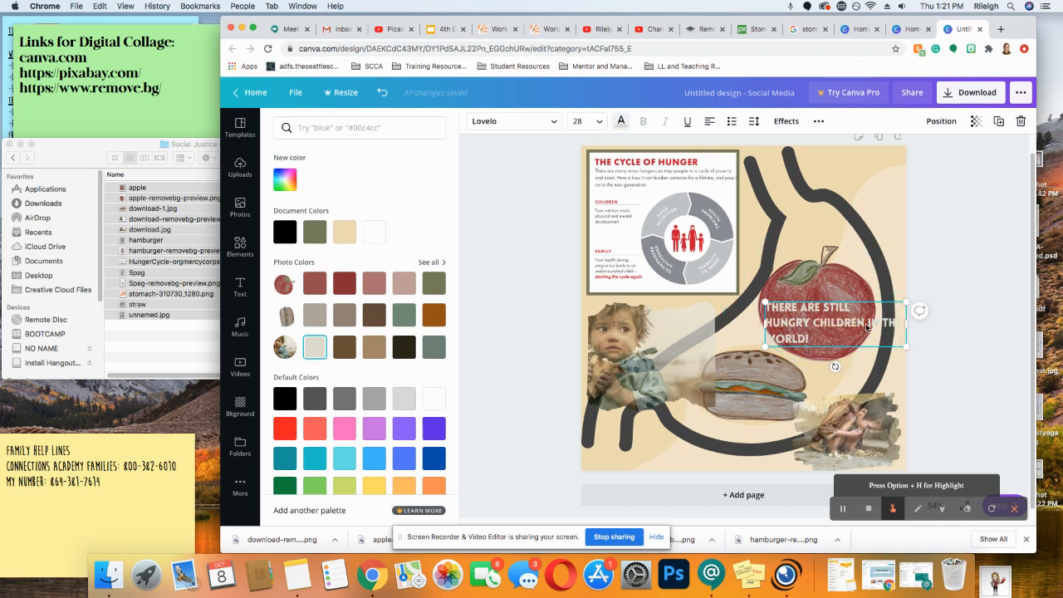
pyautogui.moveTo(905, 324); pyautogui.dragTo(866, 323)
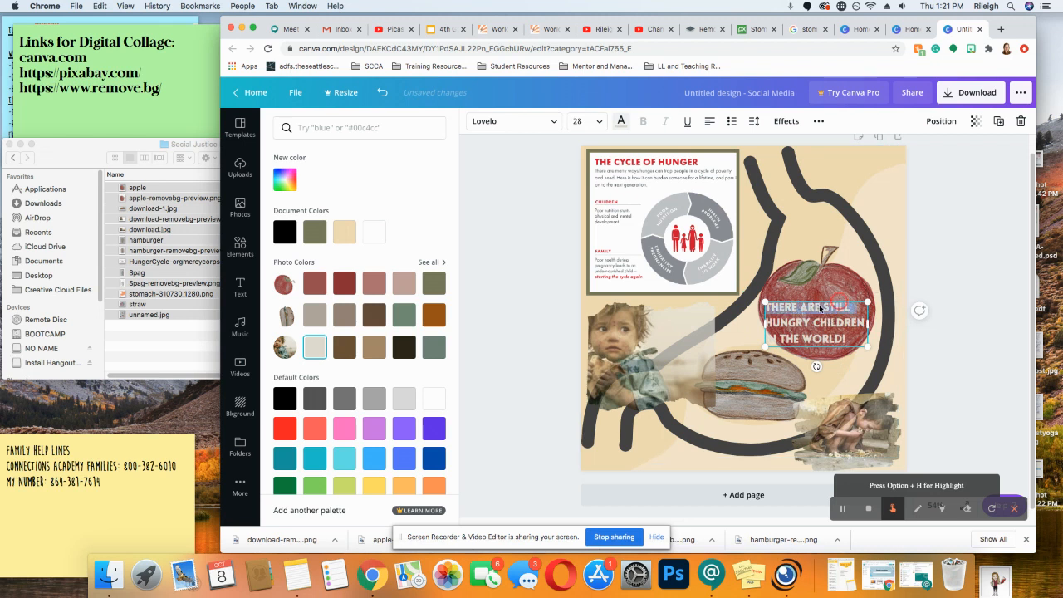
pyautogui.moveTo(815, 300); pyautogui.dragTo(827, 290)
pyautogui.click(952, 250)
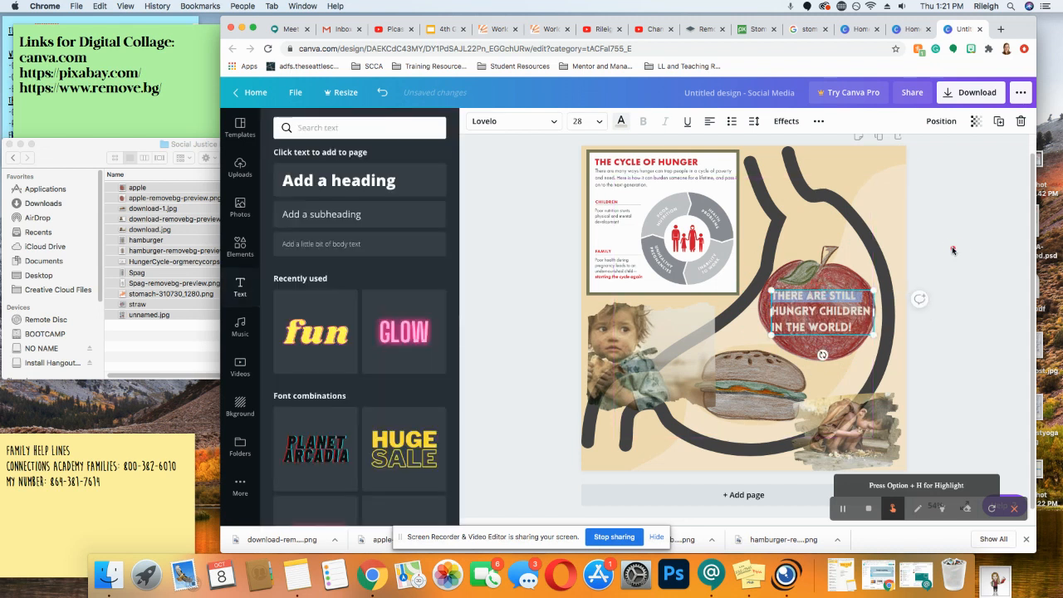
pyautogui.click(941, 356)
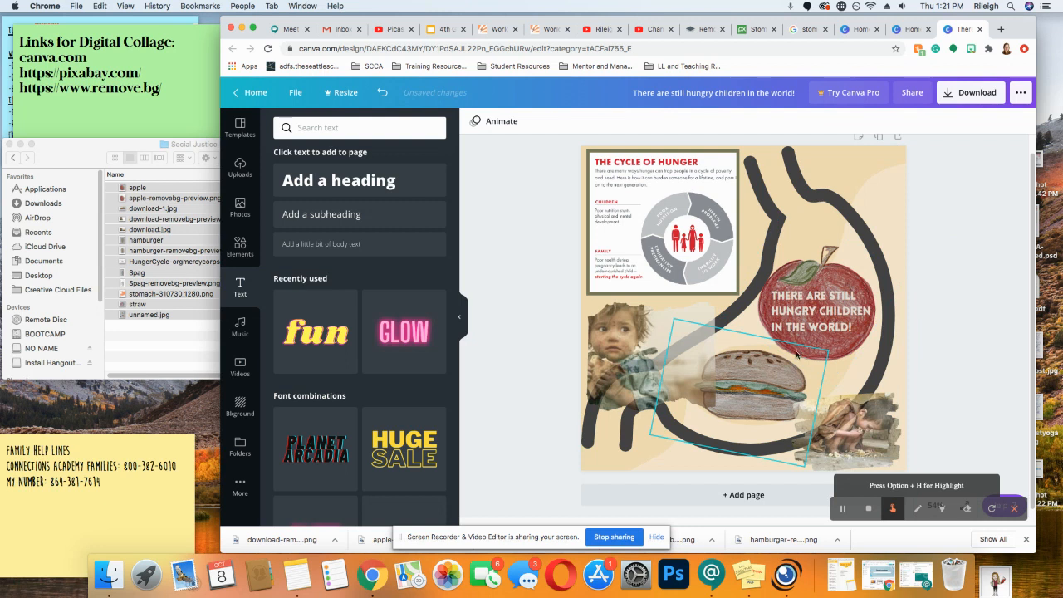
pyautogui.moveTo(334, 197); pyautogui.dragTo(745, 200)
pyautogui.write('Did')
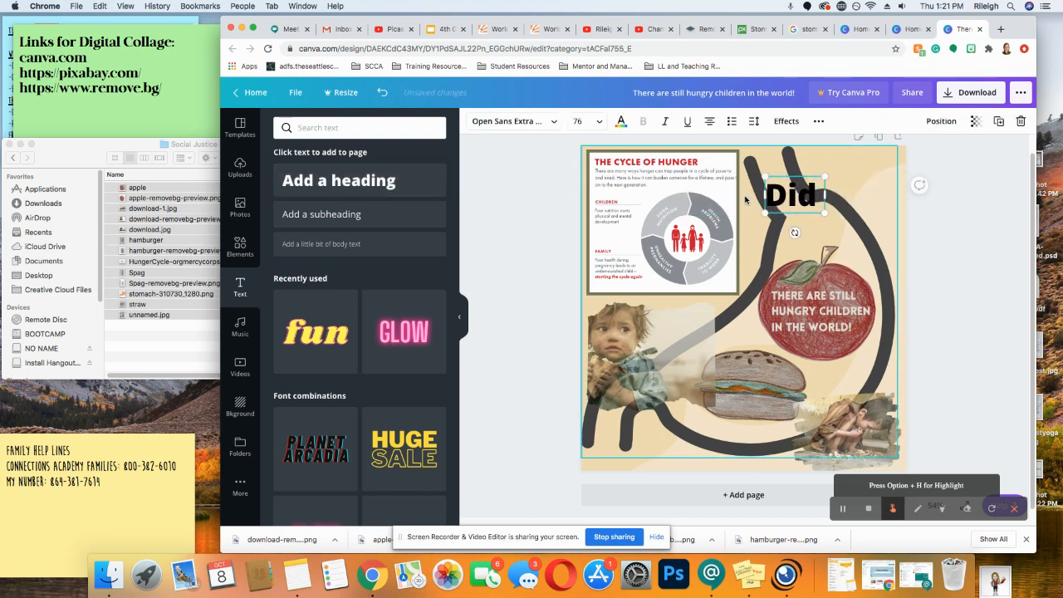
pyautogui.write(' yo')
pyautogui.press('BackSpace')
pyautogui.press('BackSpace')
pyautogui.press('BackSpace')
pyautogui.press('BackSpace')
pyautogui.press('BackSpace')
pyautogui.press('BackSpace')
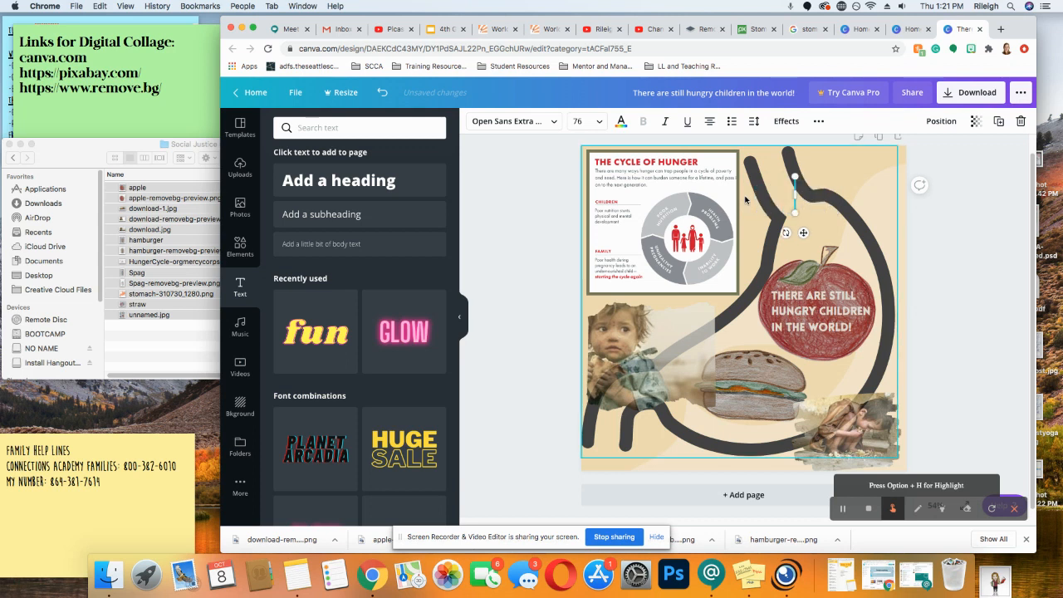
pyautogui.click(947, 222)
# Browse the font combinations and add the orange outlined "ACTION" text style to the page
pyautogui.scroll(-2, 348, 436)
pyautogui.scroll(-8, 347, 437)
pyautogui.scroll(-4, 347, 437)
pyautogui.scroll(-8, 348, 437)
pyautogui.scroll(-10, 348, 438)
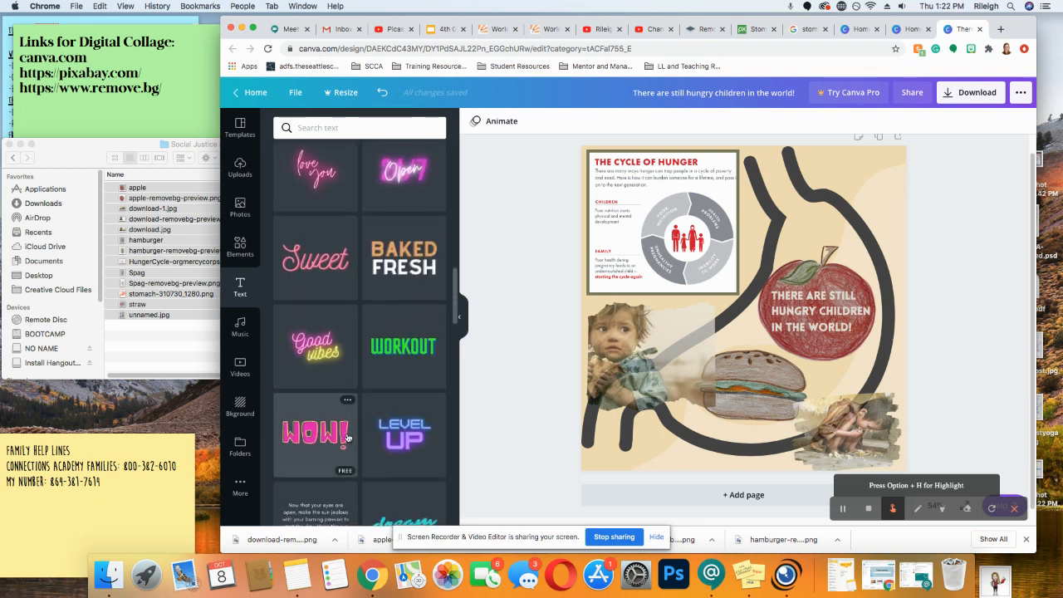
pyautogui.scroll(-5, 347, 438)
pyautogui.scroll(-5, 347, 438)
pyautogui.scroll(-2, 348, 437)
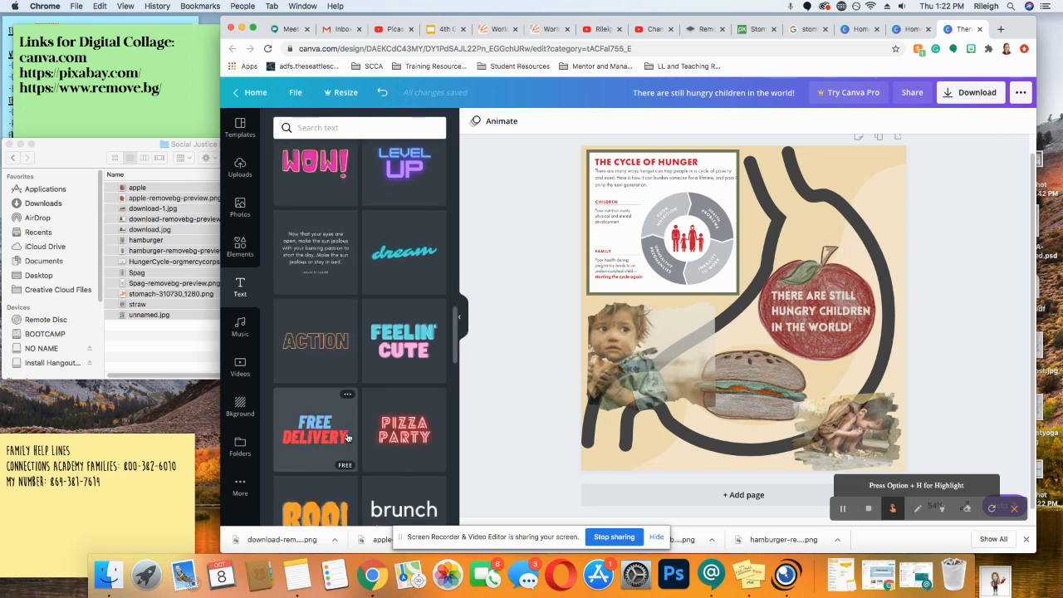
pyautogui.scroll(-3, 348, 438)
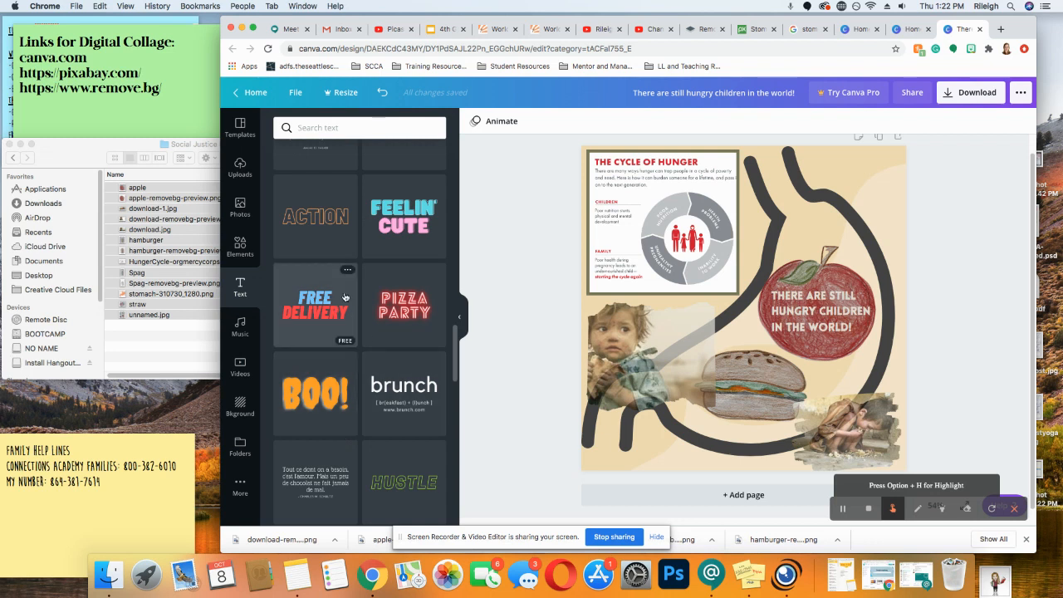
pyautogui.scroll(-8, 358, 397)
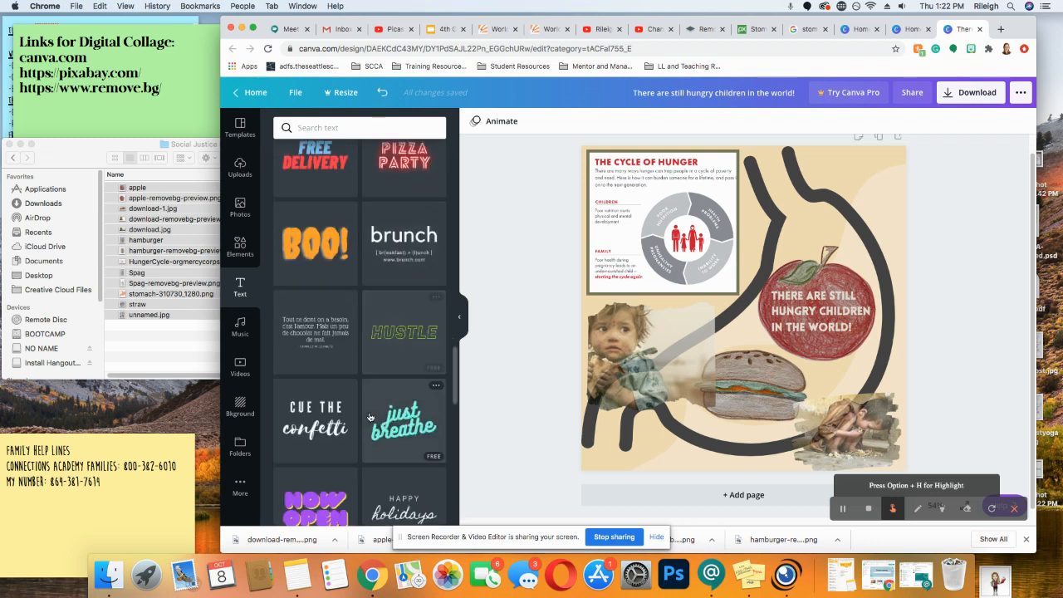
pyautogui.scroll(-12, 370, 416)
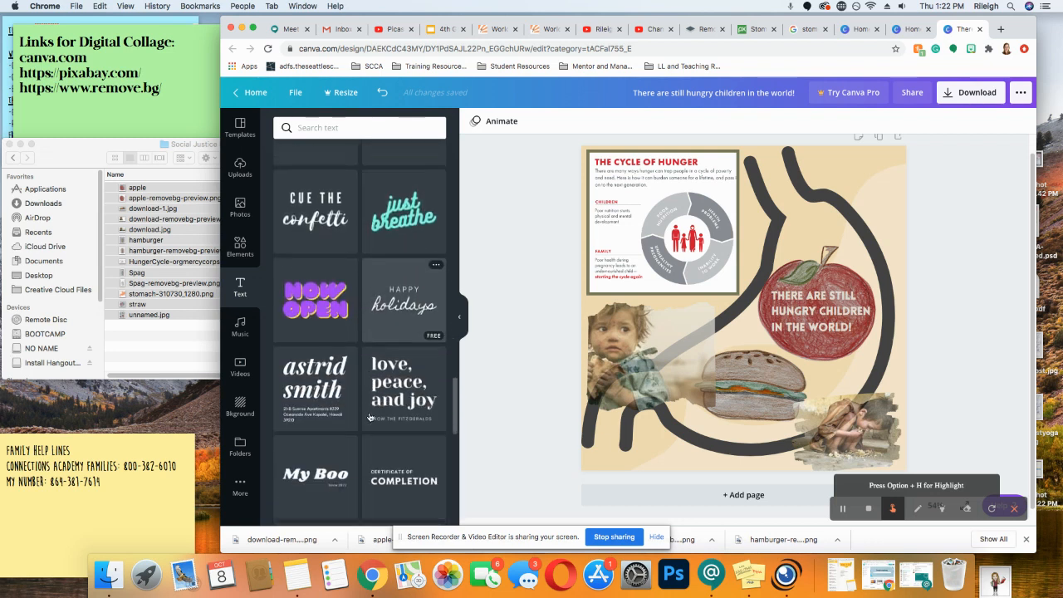
pyautogui.scroll(-12, 370, 417)
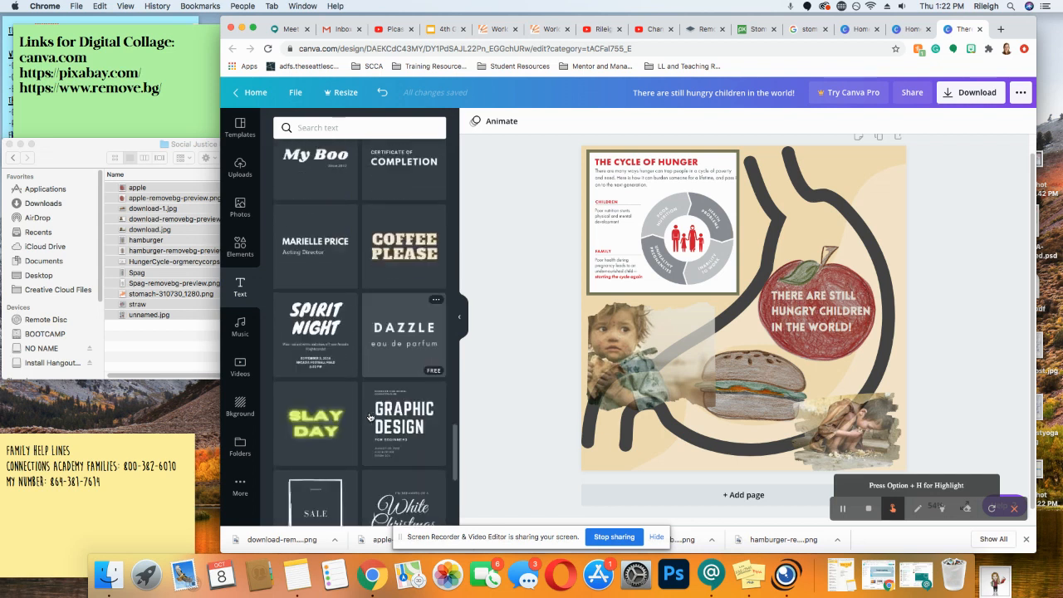
pyautogui.scroll(20, 370, 416)
pyautogui.scroll(15, 369, 412)
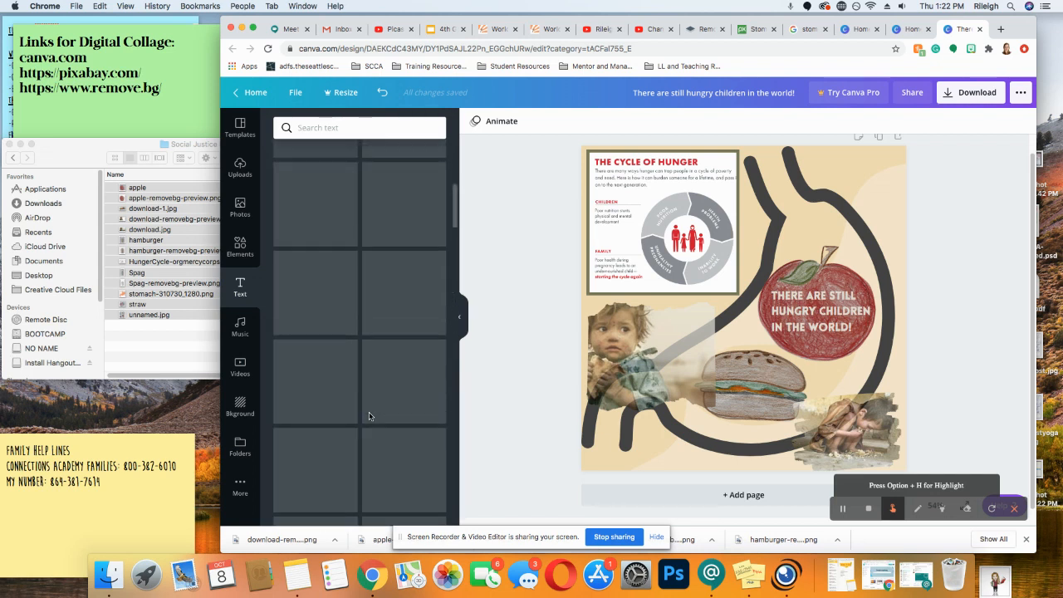
pyautogui.scroll(-10, 373, 324)
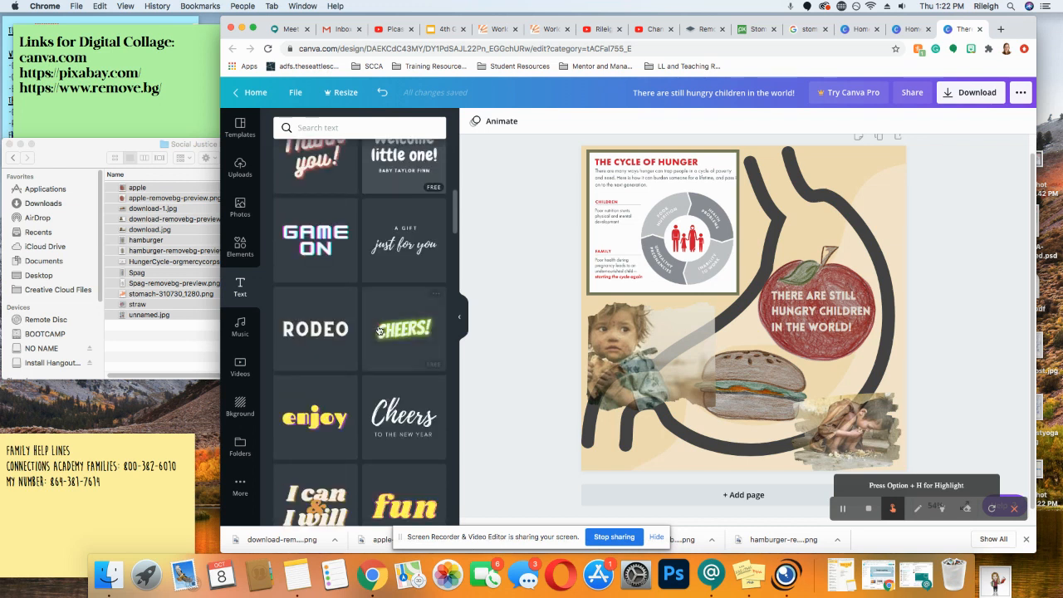
pyautogui.scroll(-12, 373, 342)
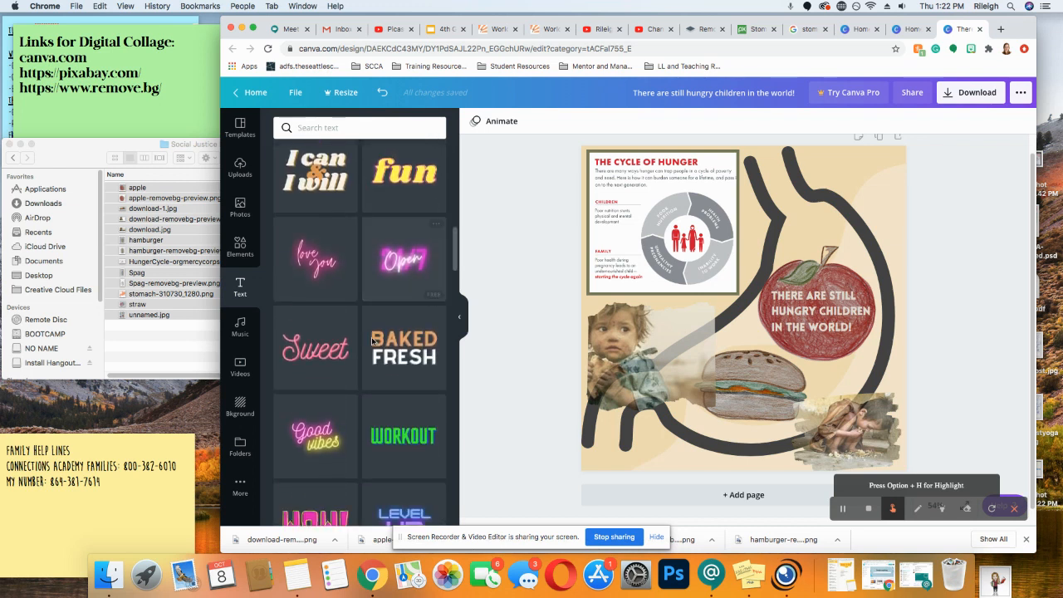
pyautogui.scroll(-2, 372, 342)
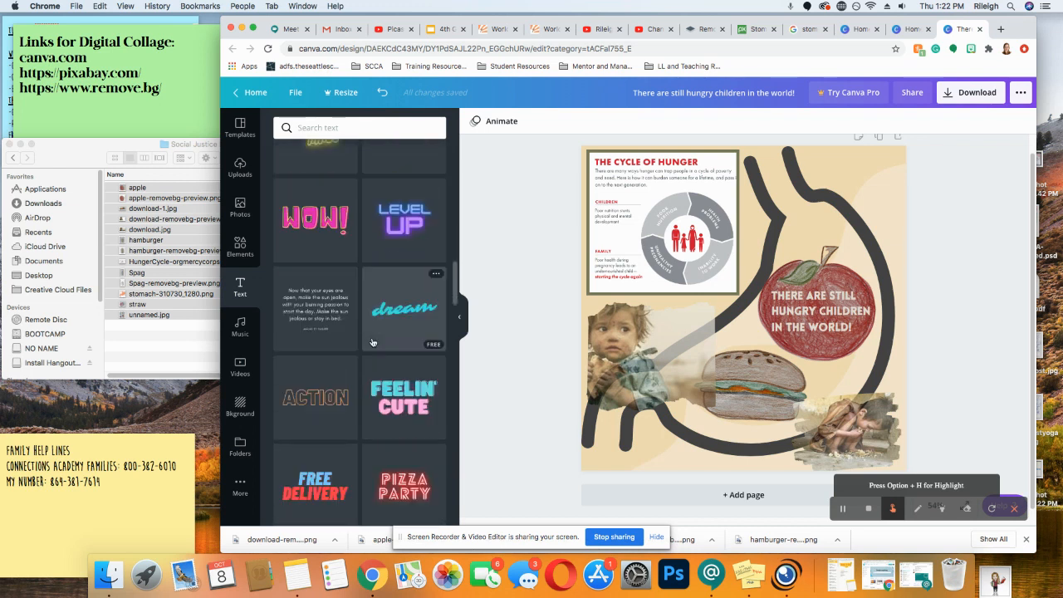
pyautogui.click(322, 395)
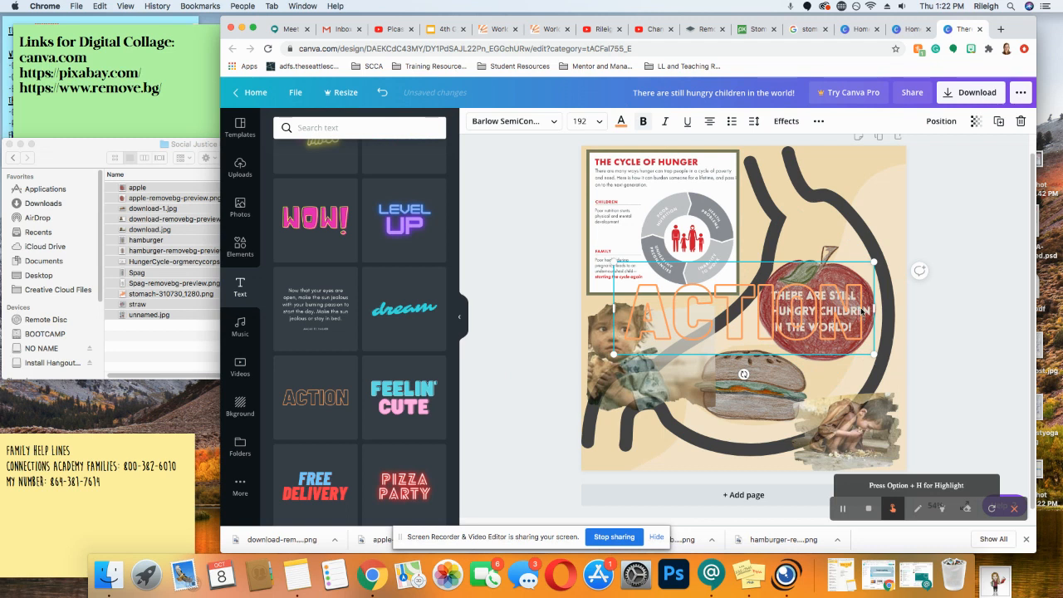
# Replace the outlined "ACTION" text with "DID YOU KNOW" and set its font size to 104
pyautogui.press('BackSpace')
pyautogui.press('BackSpace')
pyautogui.press('BackSpace')
pyautogui.press('BackSpace')
pyautogui.press('BackSpace')
pyautogui.press('BackSpace')
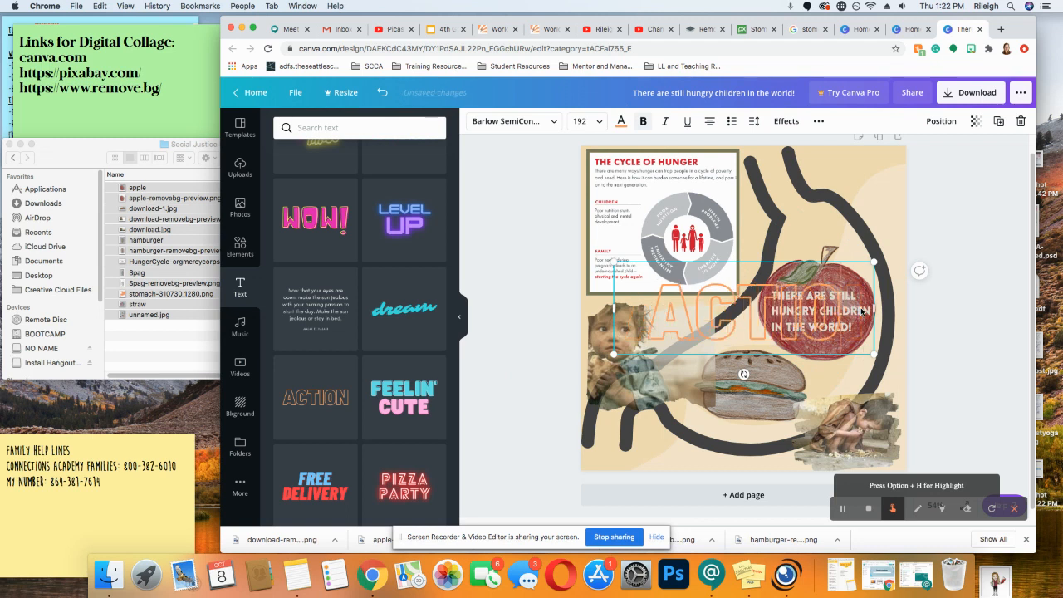
pyautogui.write('DID YOU KNOW')
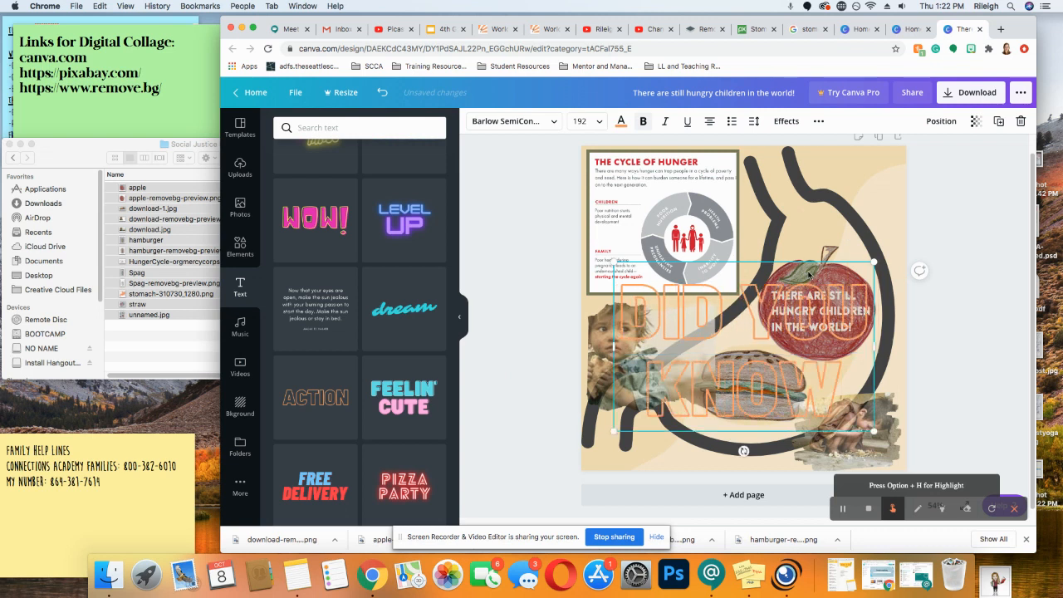
pyautogui.click(597, 122)
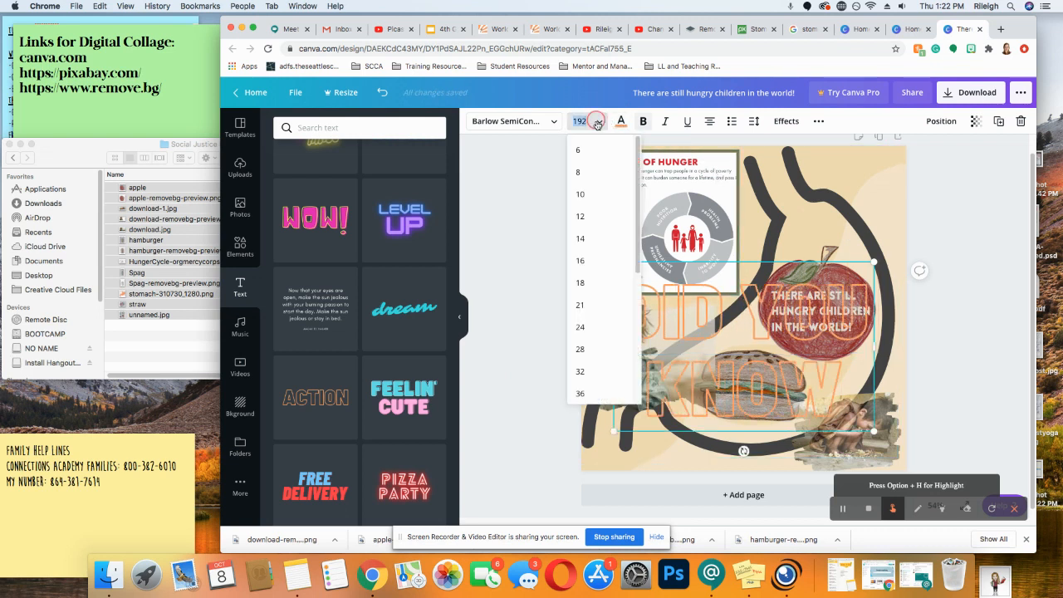
pyautogui.scroll(-5, 592, 380)
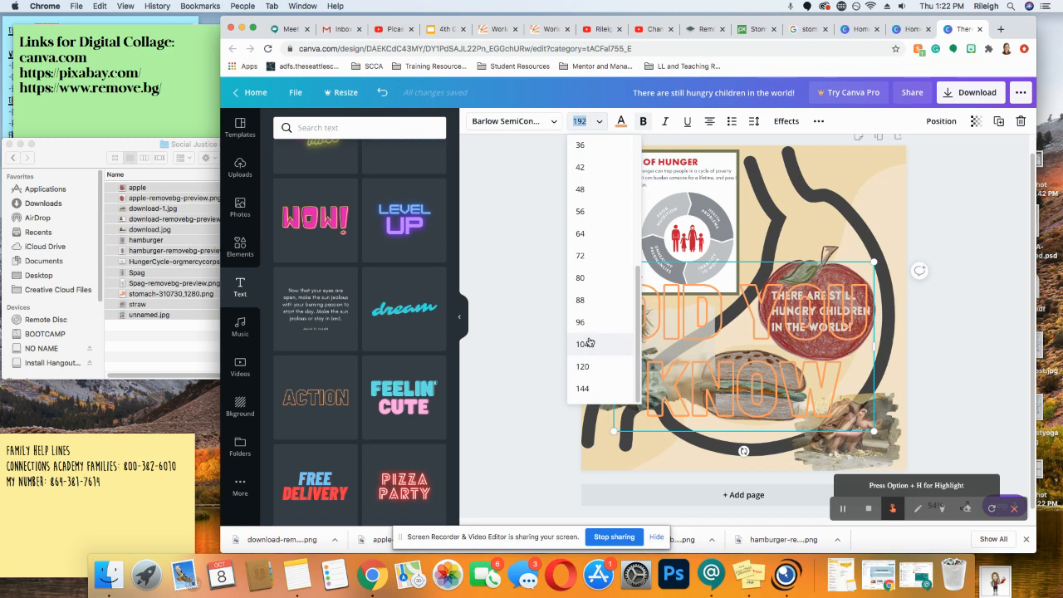
pyautogui.click(586, 343)
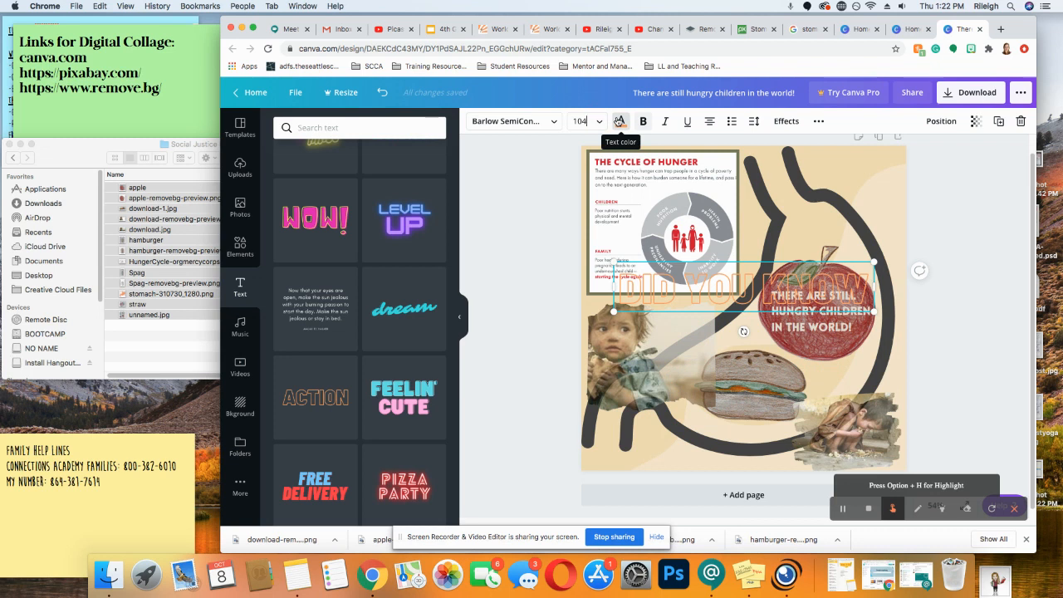
# Colour the "DID YOU KNOW" text red with custom colour #FF0000, after trying olive green and dark brown from the photo palettes
pyautogui.click(618, 121)
pyautogui.click(430, 284)
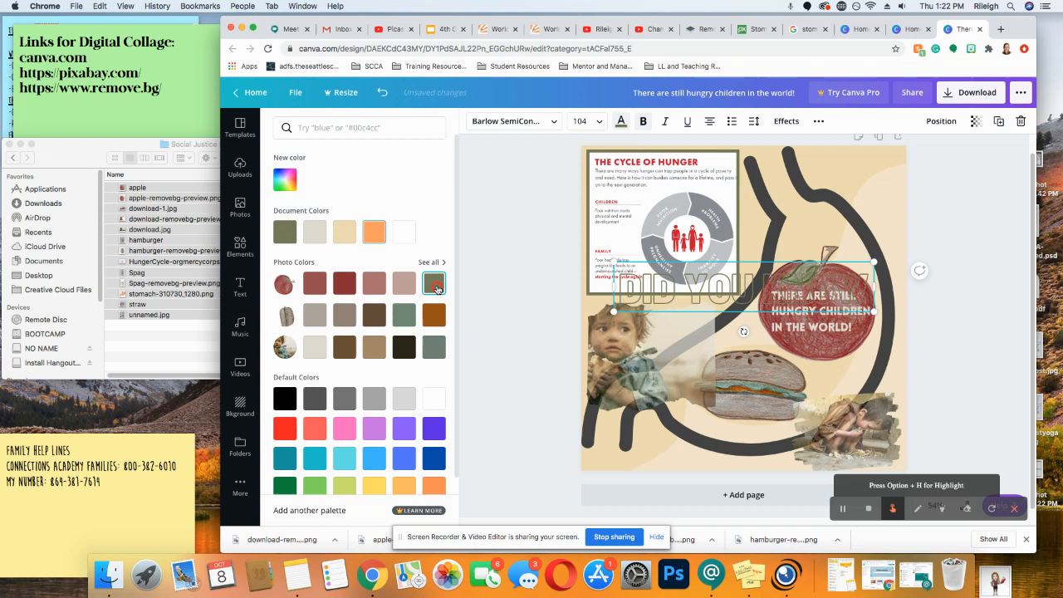
pyautogui.click(405, 345)
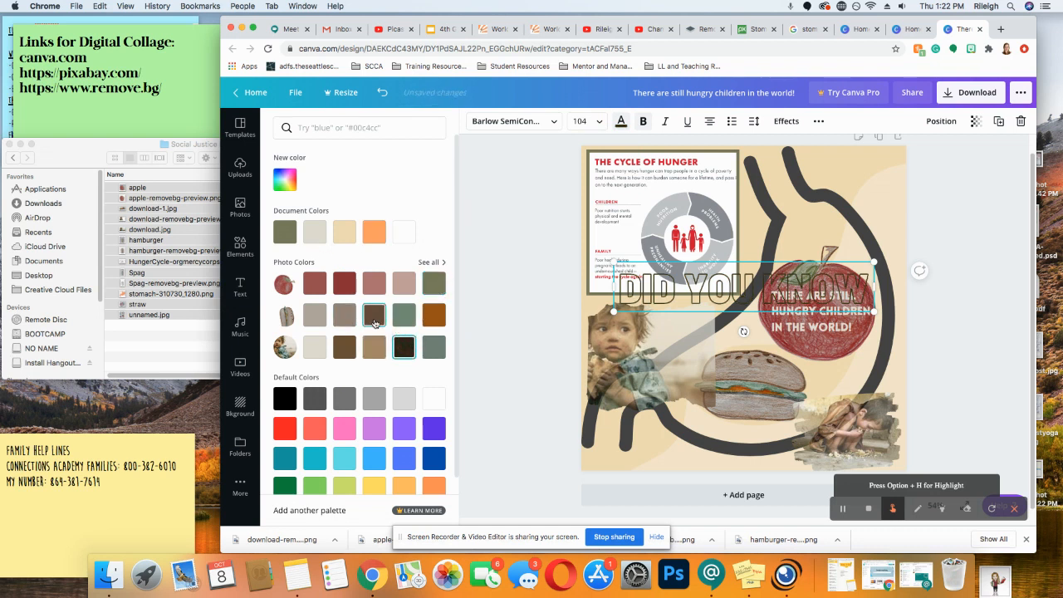
pyautogui.click(280, 185)
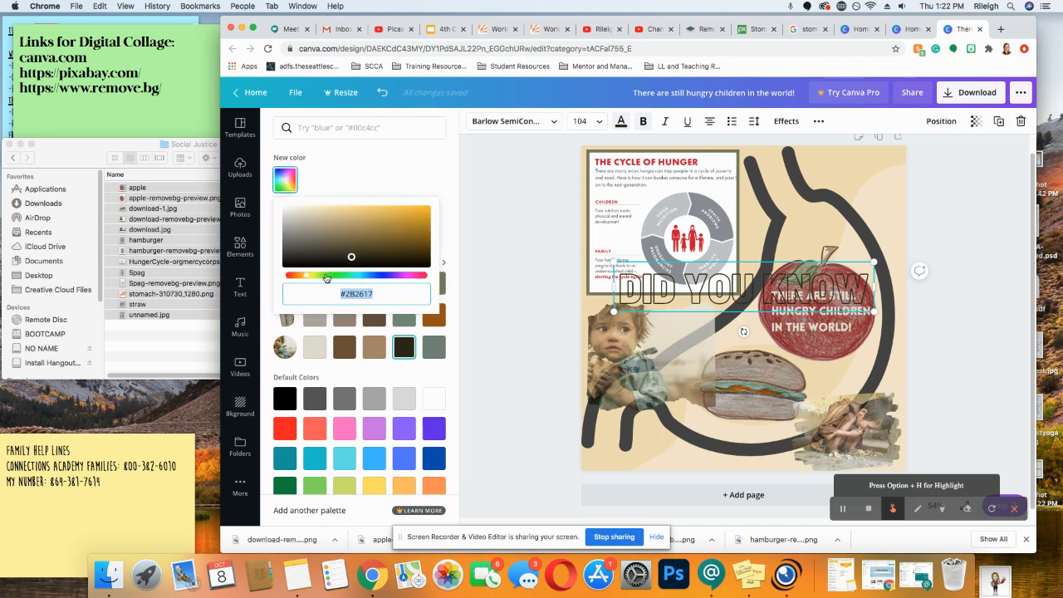
pyautogui.moveTo(327, 278); pyautogui.dragTo(424, 287)
pyautogui.moveTo(352, 256); pyautogui.dragTo(433, 201)
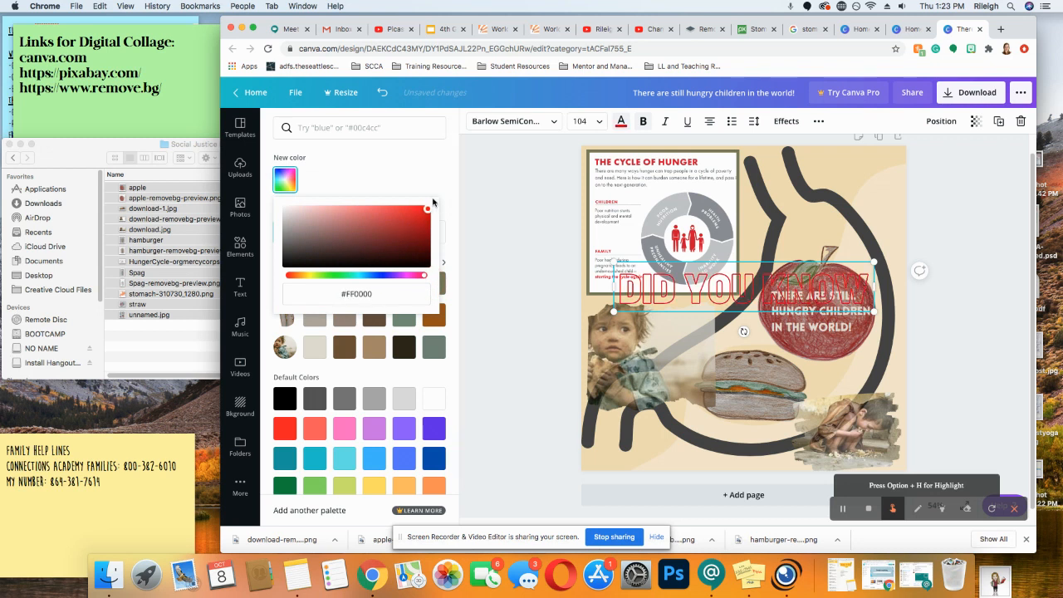
pyautogui.click(379, 175)
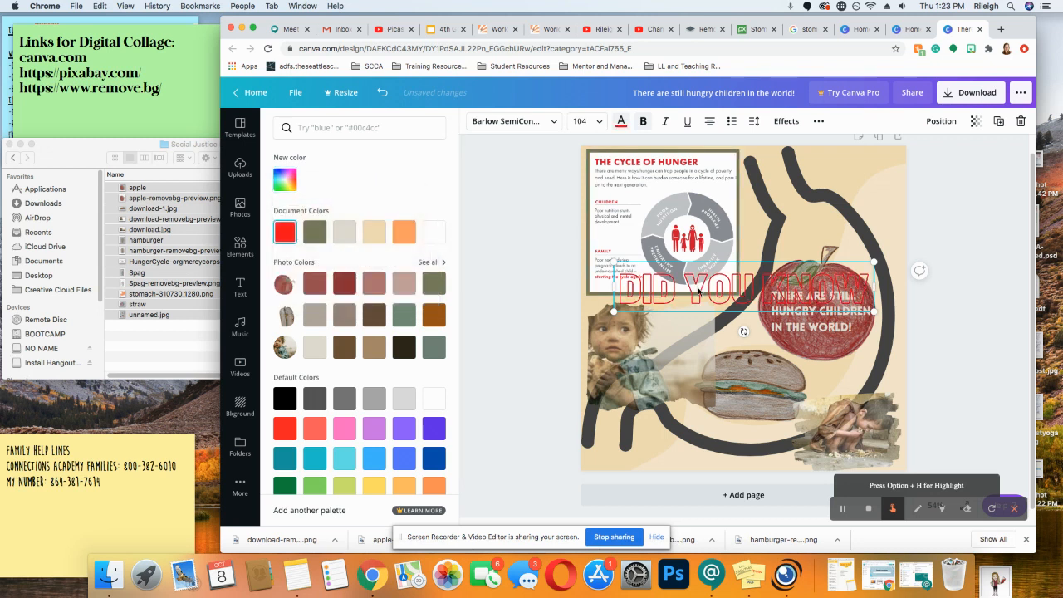
# Move "DID YOU KNOW" to the page's upper-right corner and scale it down to font size 65 beside the infographic
pyautogui.click(772, 203)
pyautogui.moveTo(690, 261); pyautogui.dragTo(722, 154)
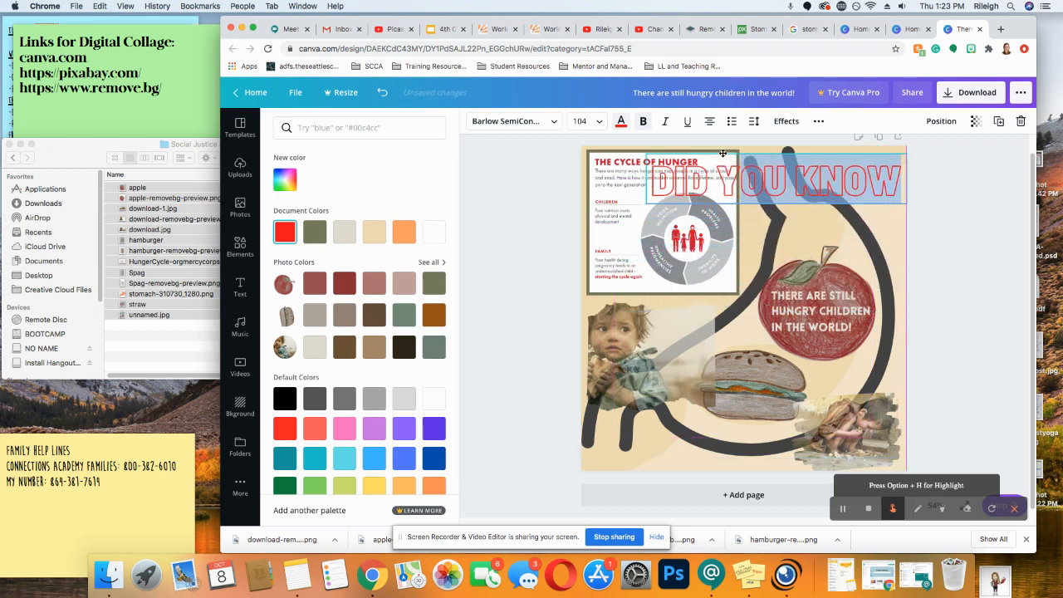
pyautogui.moveTo(645, 204); pyautogui.dragTo(742, 180)
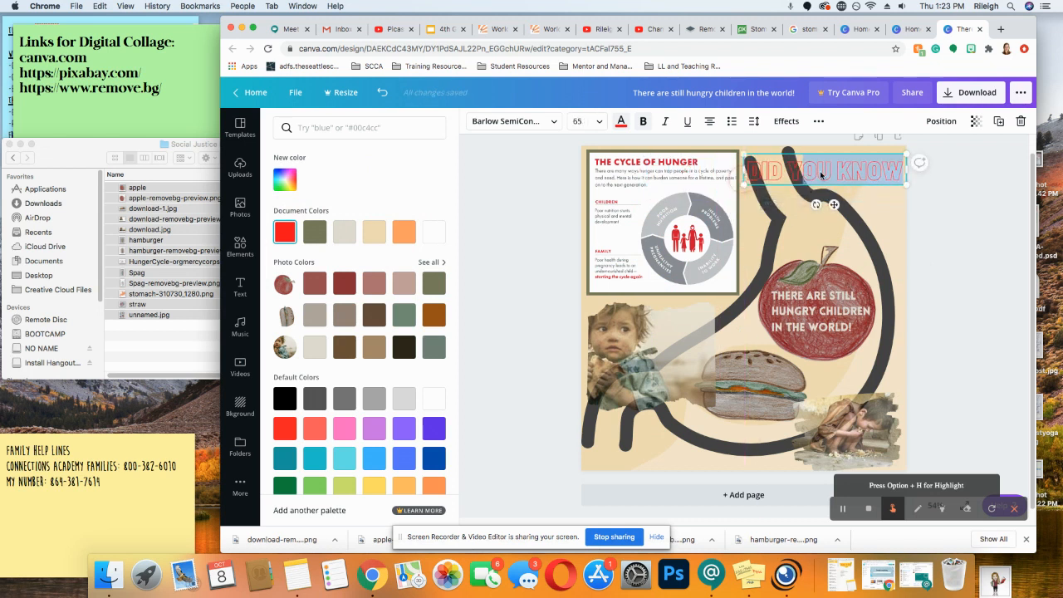
pyautogui.click(970, 225)
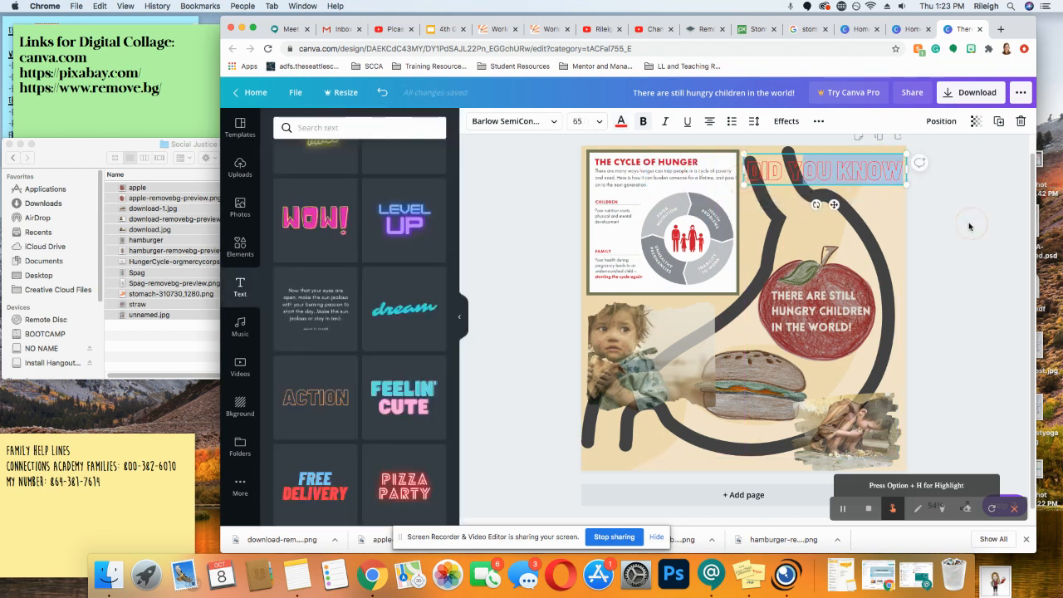
pyautogui.click(952, 213)
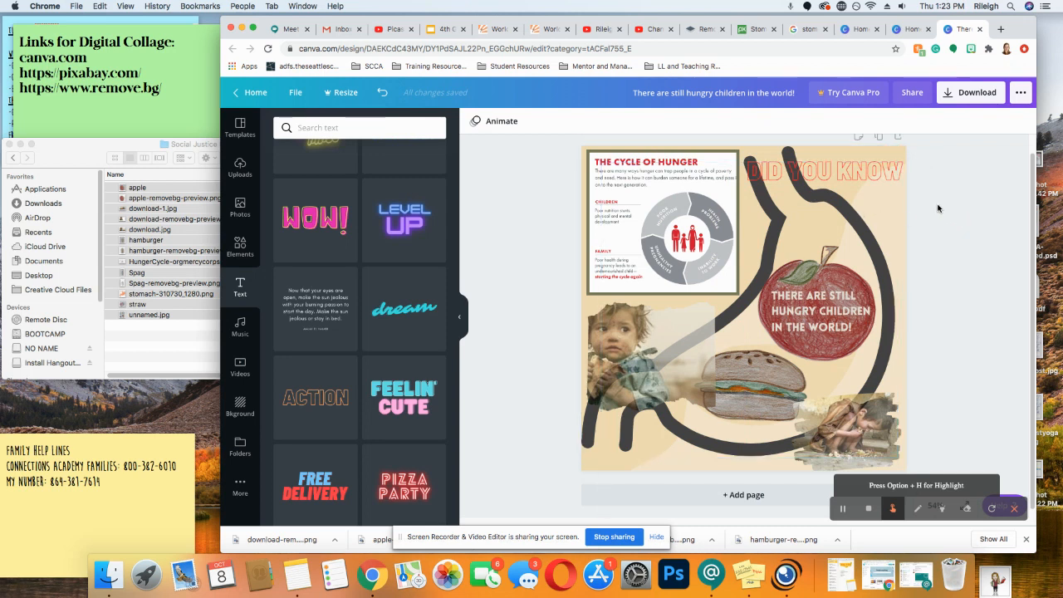
pyautogui.click(790, 160)
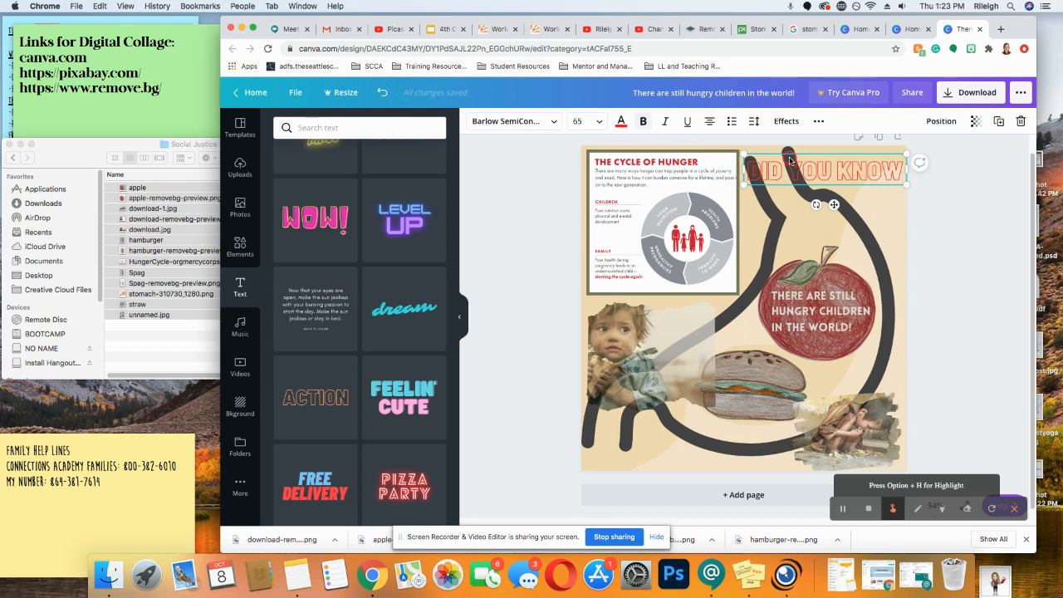
pyautogui.scroll(-10, 378, 374)
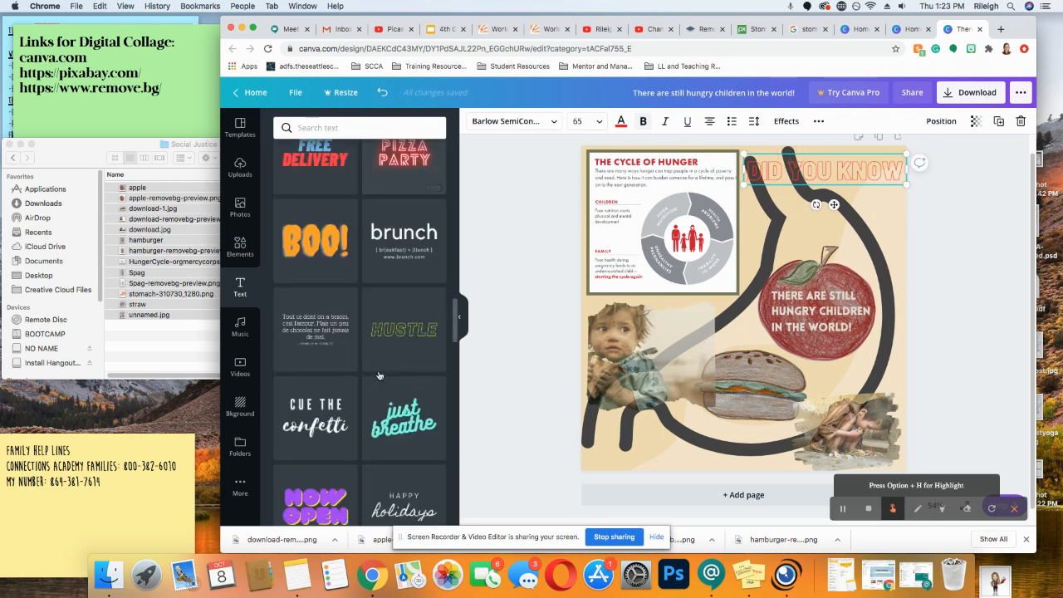
pyautogui.scroll(-6, 378, 375)
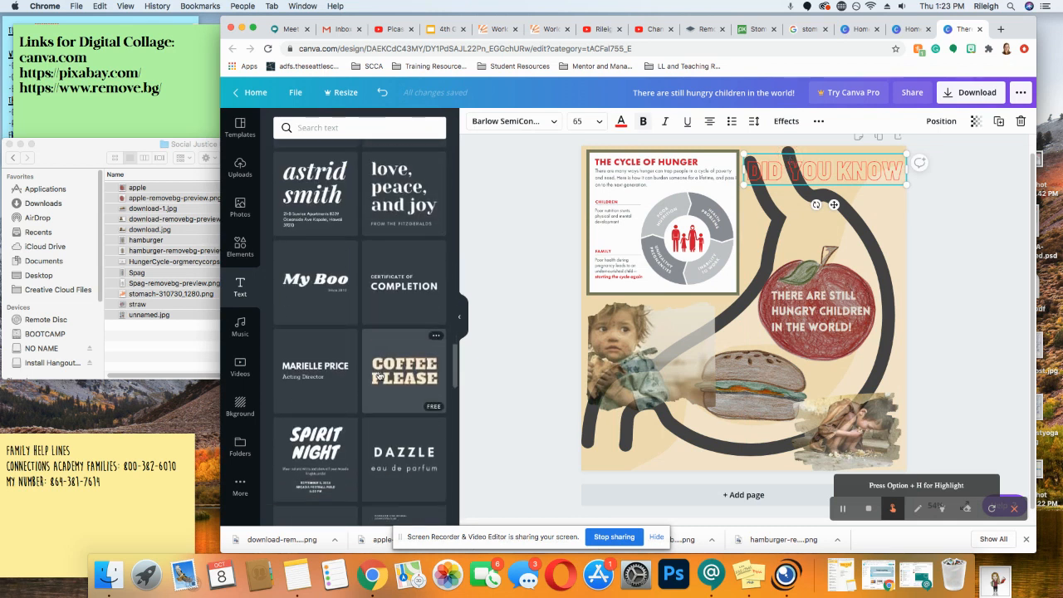
pyautogui.scroll(-4, 378, 375)
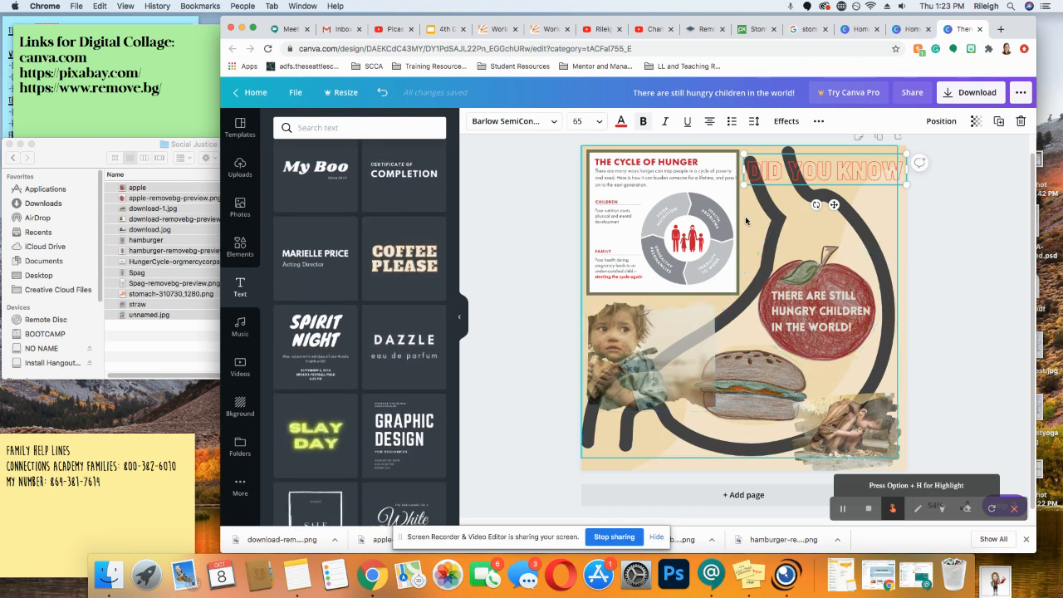
pyautogui.moveTo(747, 186); pyautogui.dragTo(733, 201)
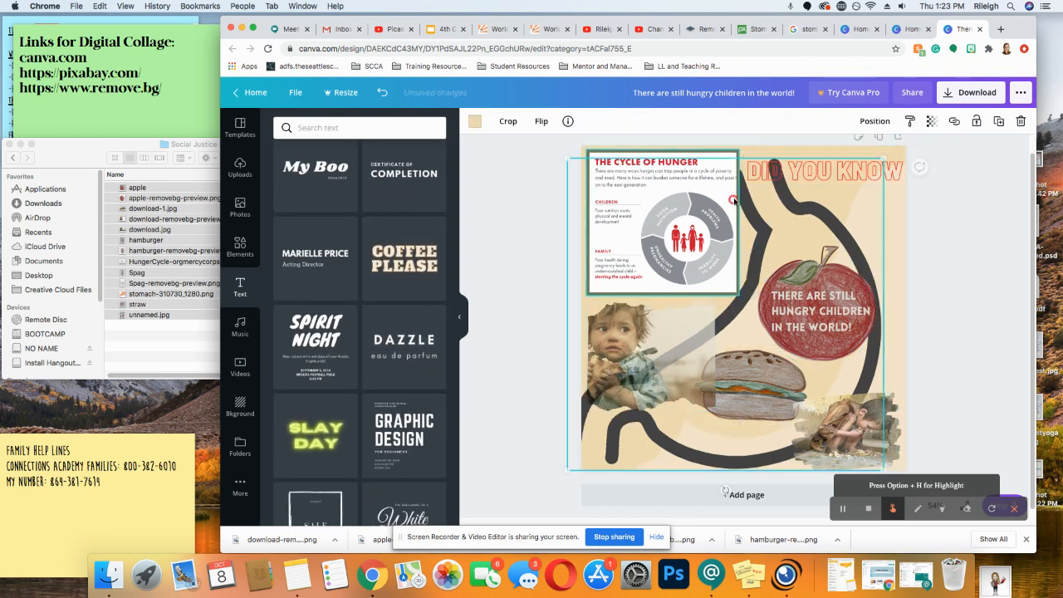
pyautogui.press('super+z')
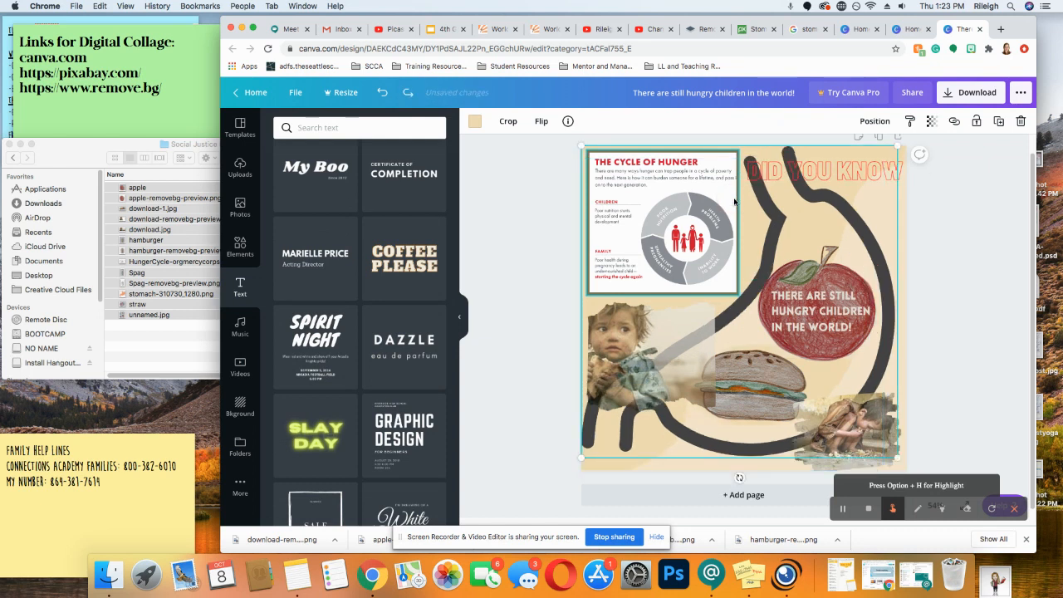
# Retype "KNOW" in the red outlined heading so that it wraps onto a second line beneath "DID YOU"
pyautogui.click(785, 176)
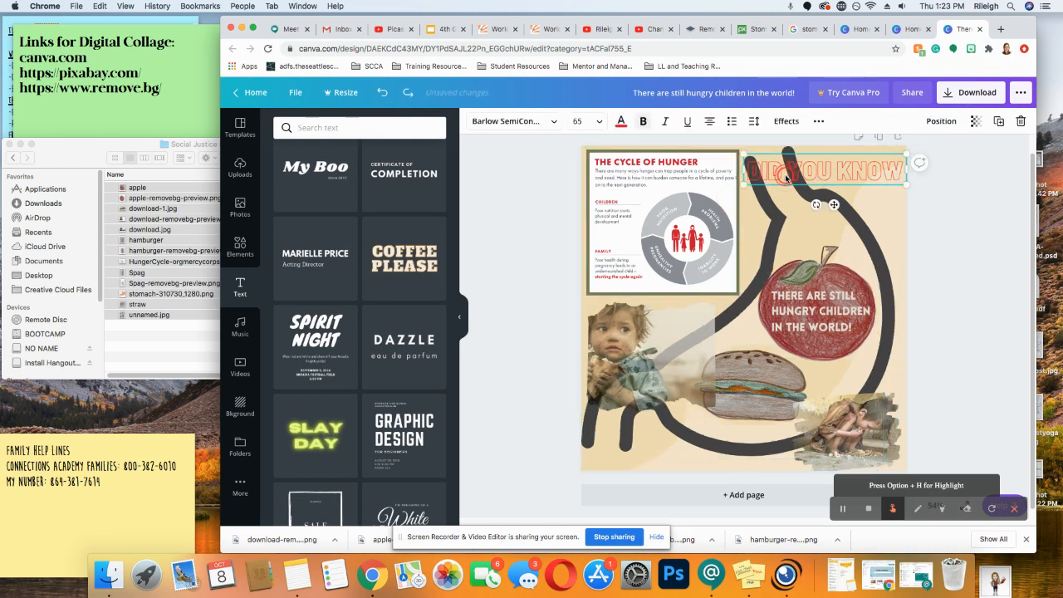
pyautogui.doubleClick(835, 170)
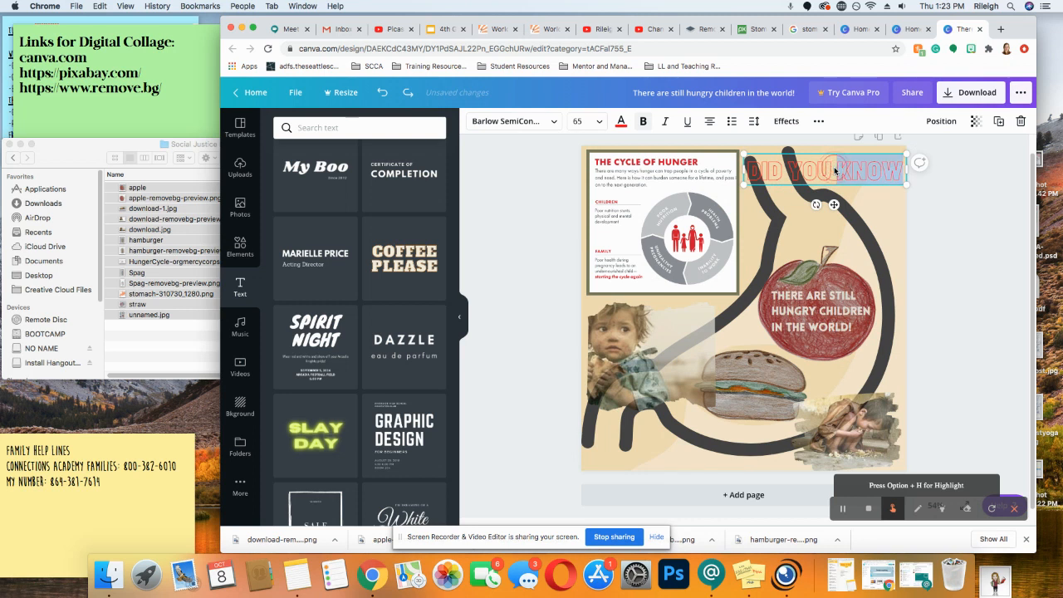
pyautogui.press('BackSpace')
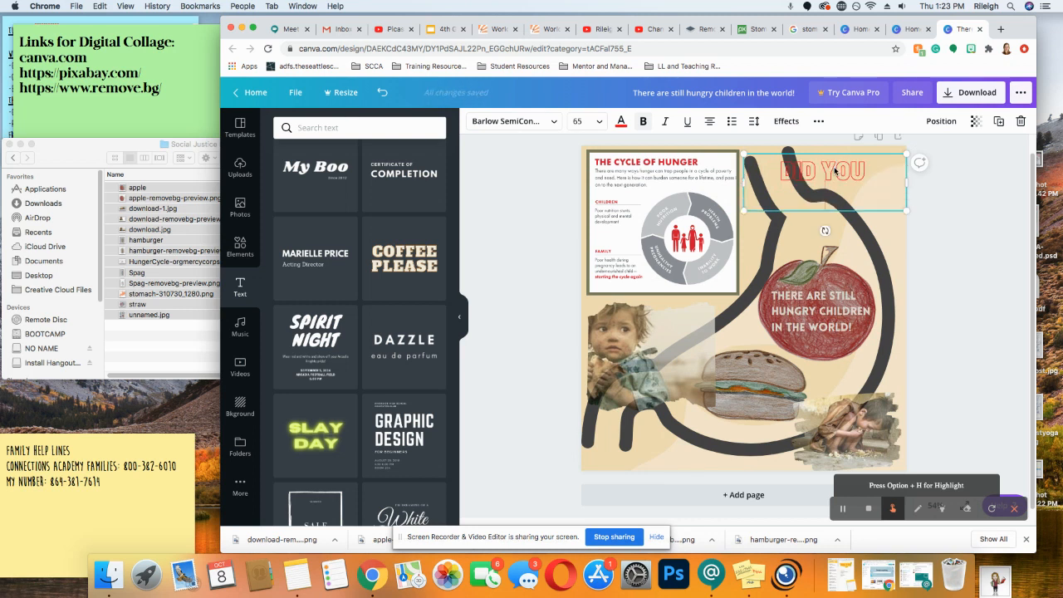
pyautogui.write('KNOW')
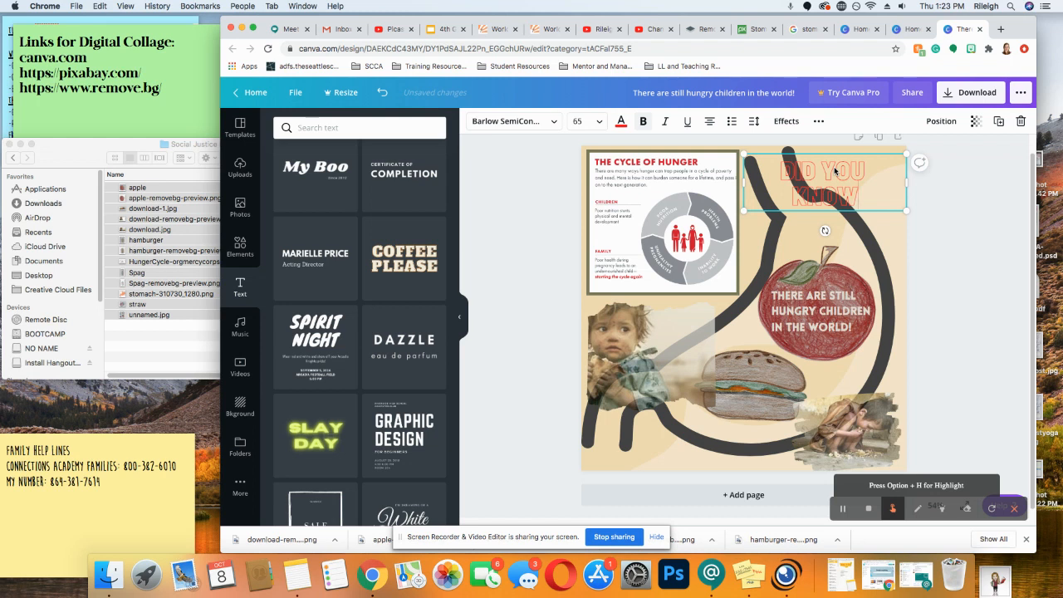
# Enlarge the two-line "DID YOU KNOW" heading to font size 92.9 and position it in the page's upper-right corner beside the infographic
pyautogui.moveTo(740, 210); pyautogui.dragTo(680, 266)
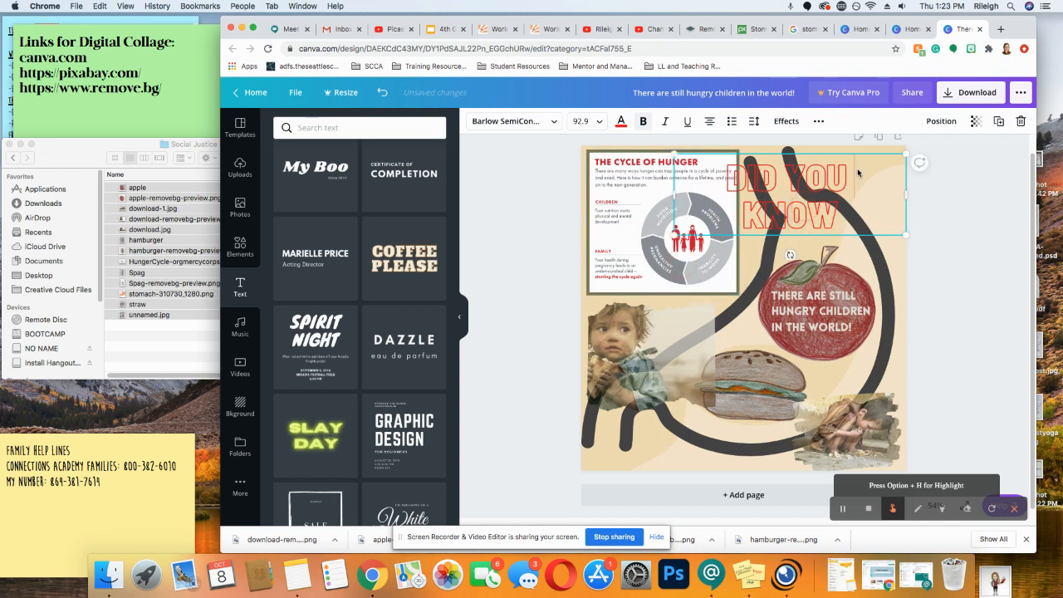
pyautogui.moveTo(864, 153); pyautogui.dragTo(898, 149)
pyautogui.moveTo(908, 152); pyautogui.dragTo(905, 152)
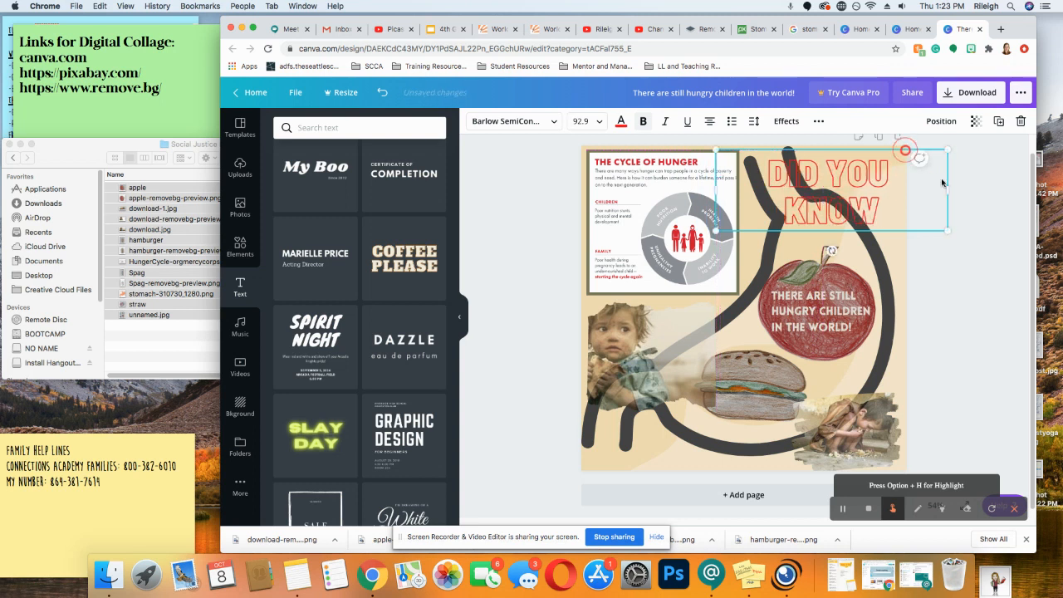
pyautogui.click(941, 274)
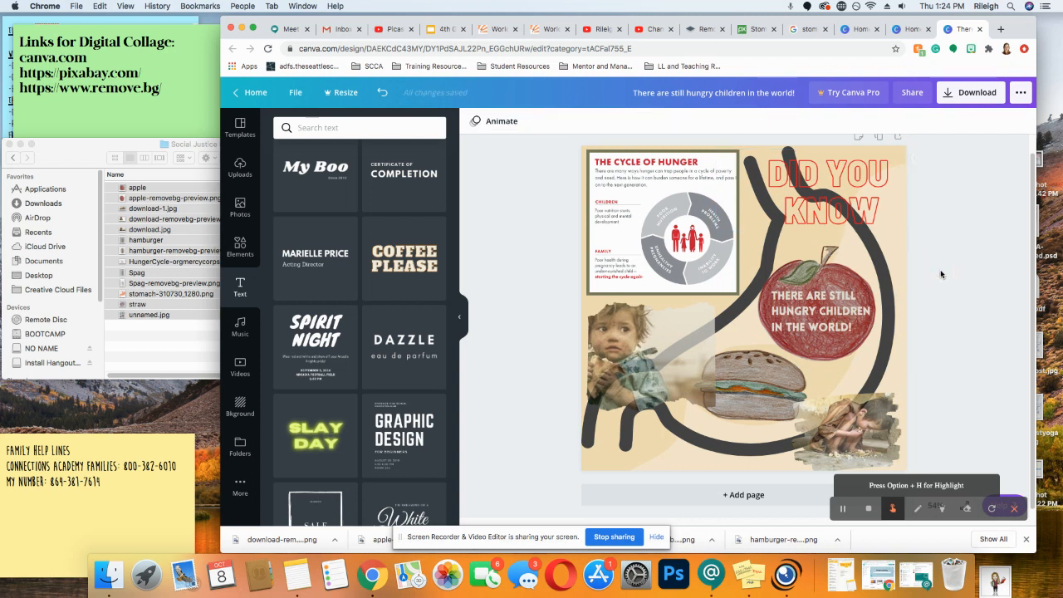
# Add a question mark to the end of the apple's text and place a subheading reading "Donate to your food shelter today!" over the hamburger
pyautogui.click(857, 331)
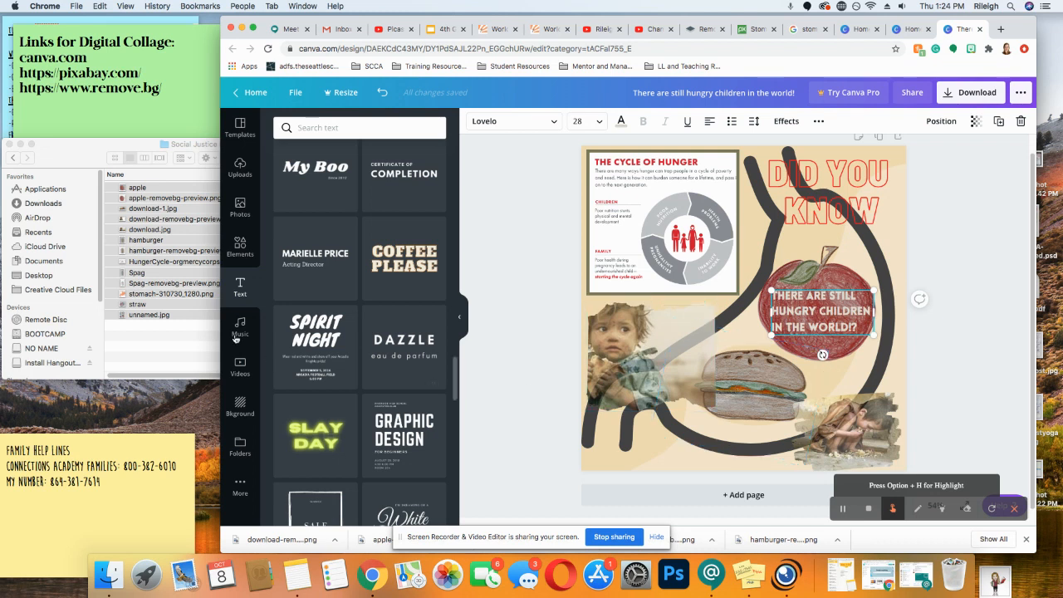
pyautogui.click(243, 288)
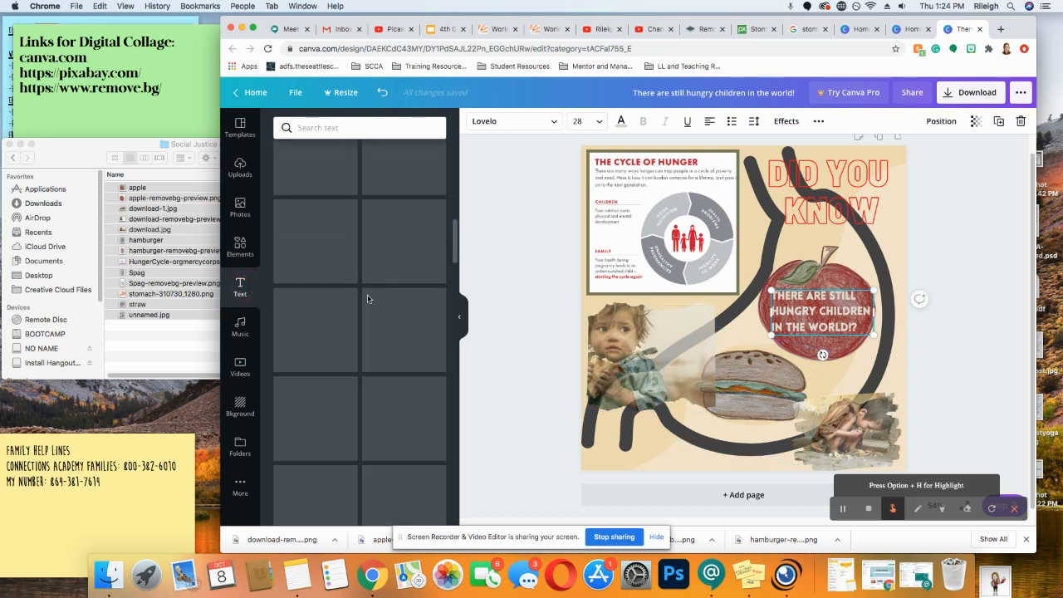
pyautogui.moveTo(320, 214); pyautogui.dragTo(731, 377)
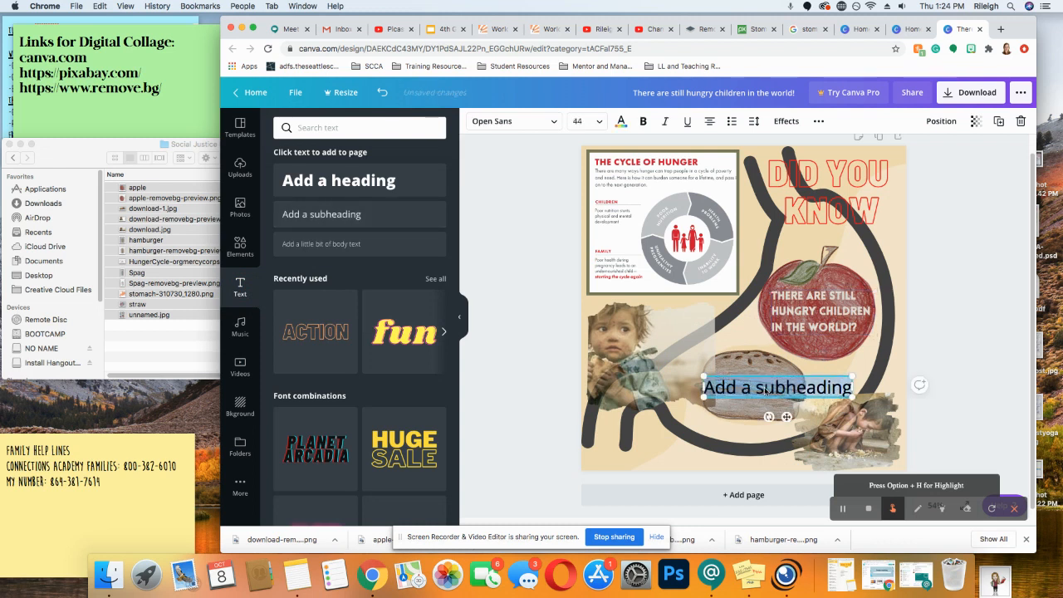
pyautogui.write('Donate to your f')
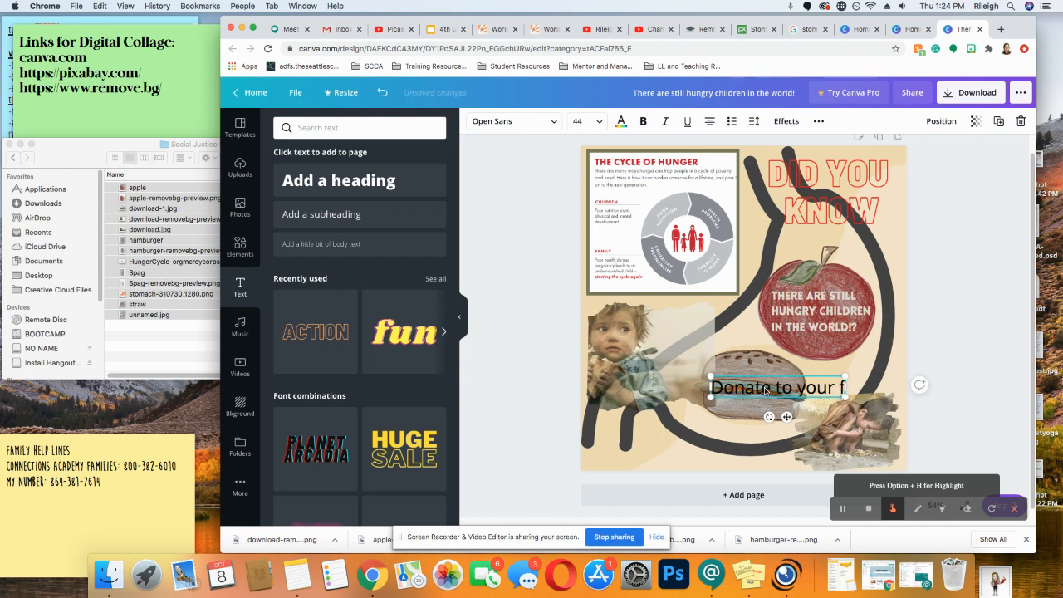
pyautogui.write('ood shelter today')
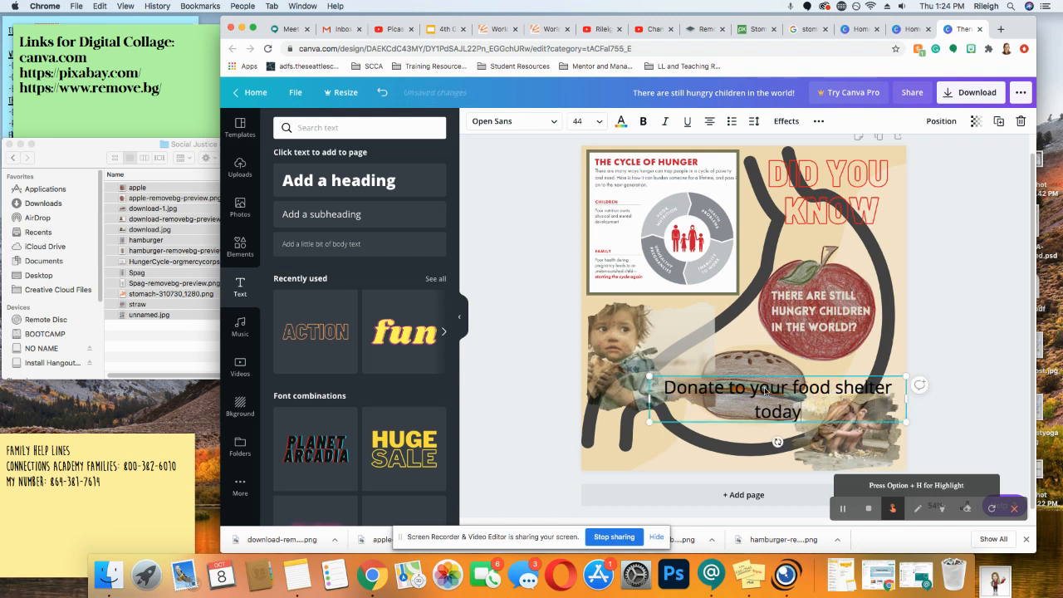
pyautogui.write('!')
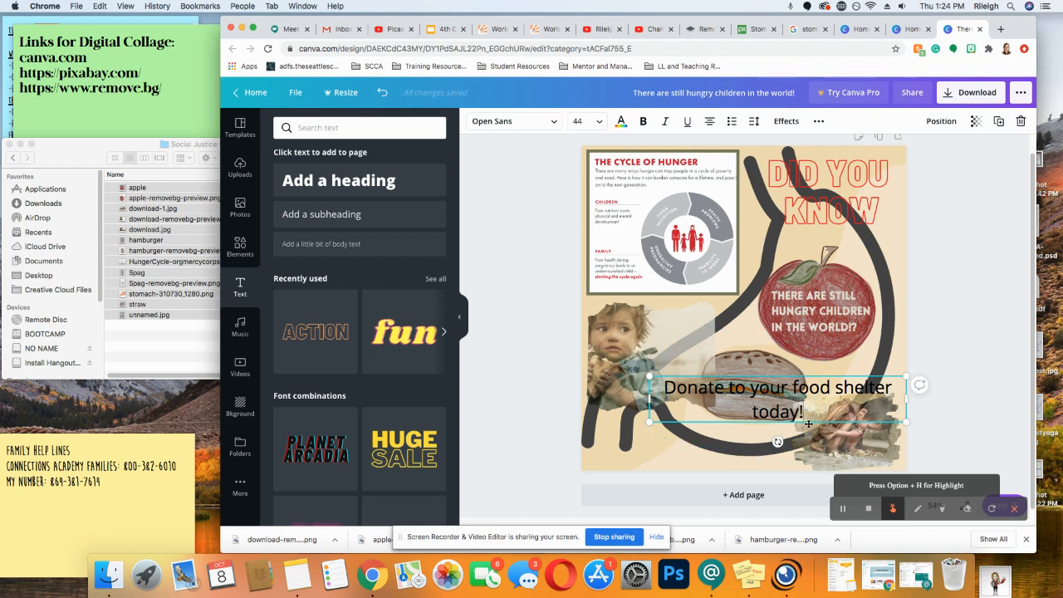
# Reduce the donation message to font size 26.5 on two lines and fit it over the hamburger drawing
pyautogui.click(598, 126)
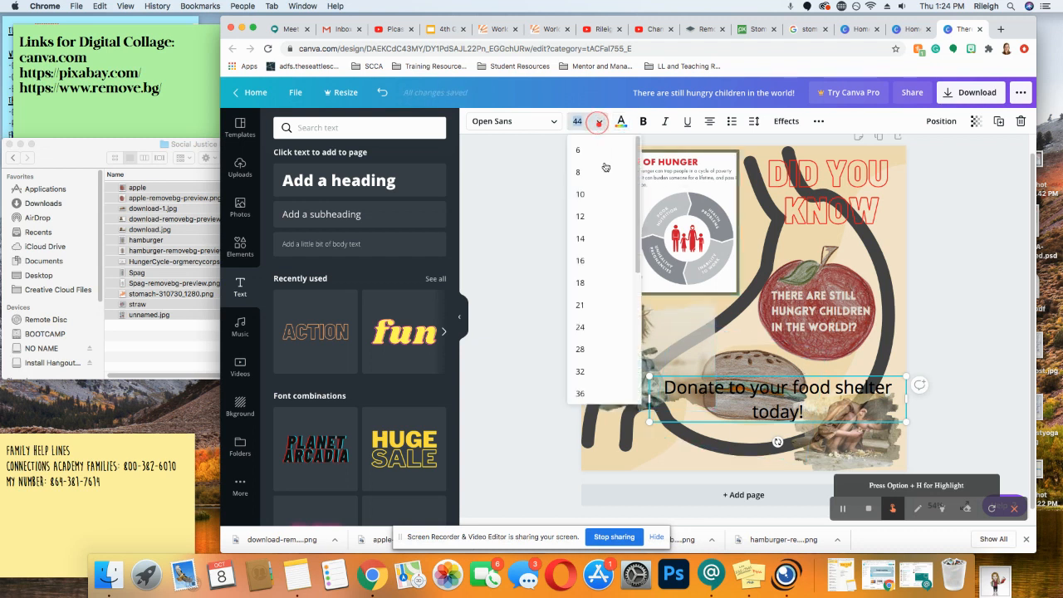
pyautogui.click(580, 261)
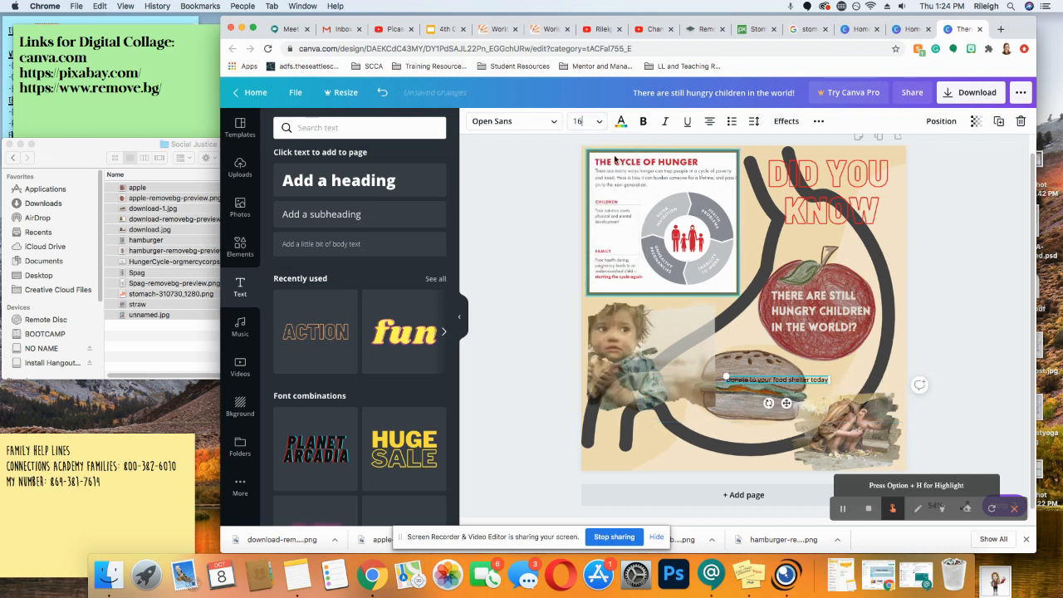
pyautogui.click(583, 121)
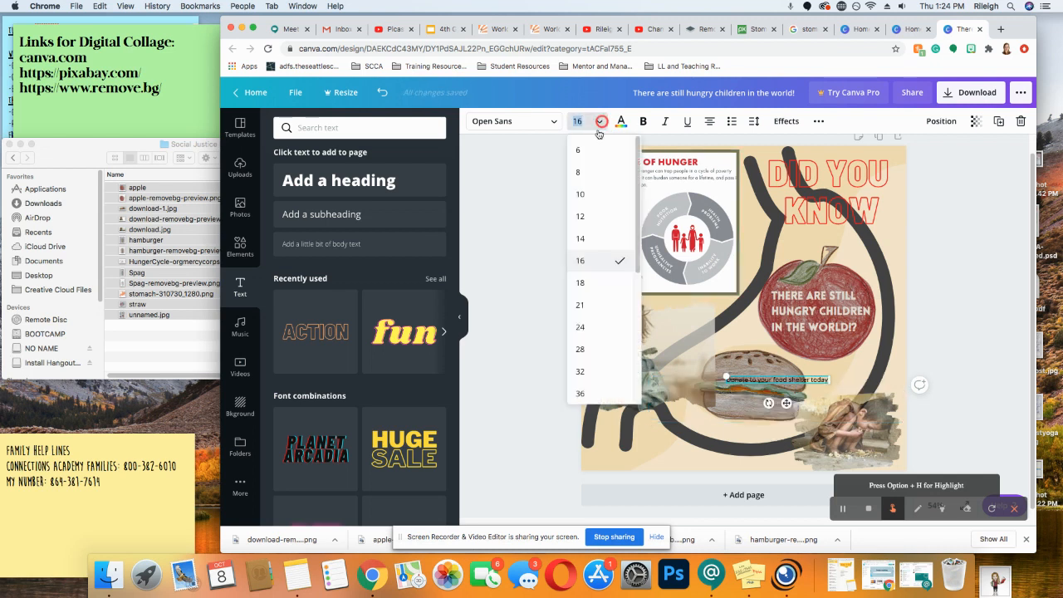
pyautogui.click(580, 393)
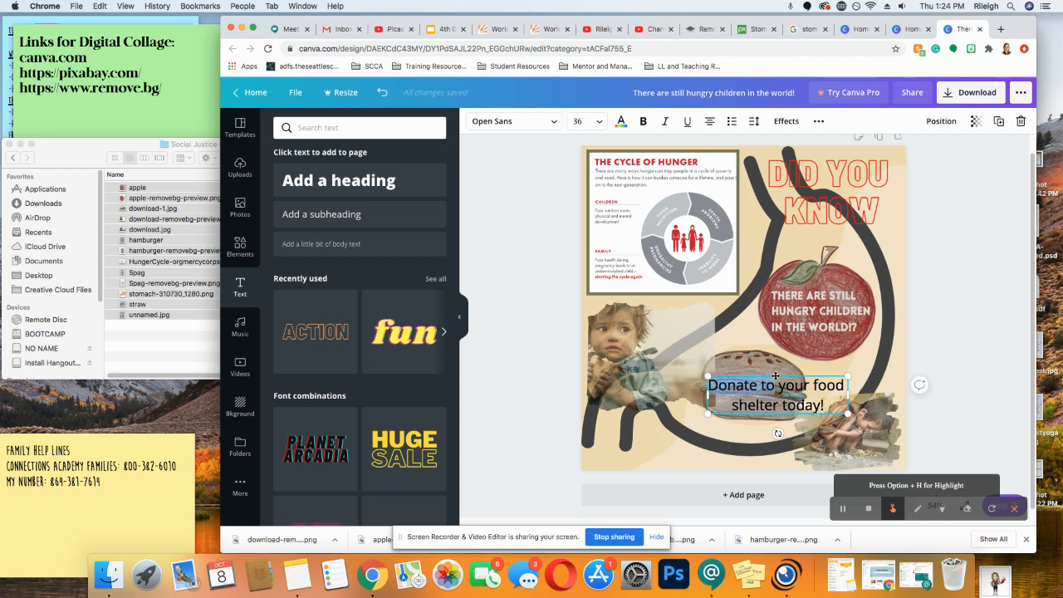
pyautogui.moveTo(756, 370); pyautogui.dragTo(736, 362)
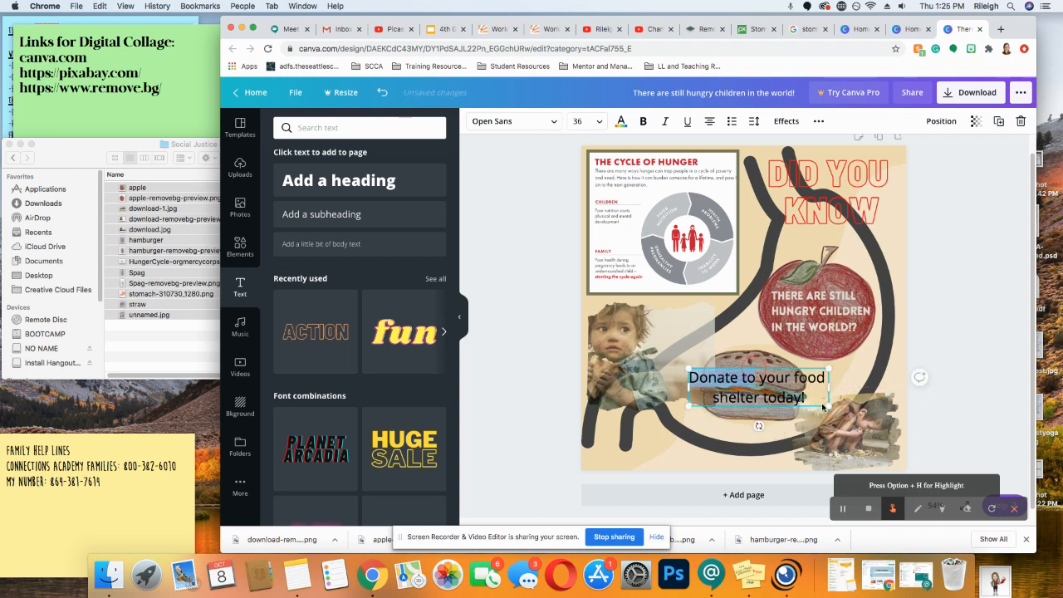
pyautogui.moveTo(825, 404); pyautogui.dragTo(793, 395)
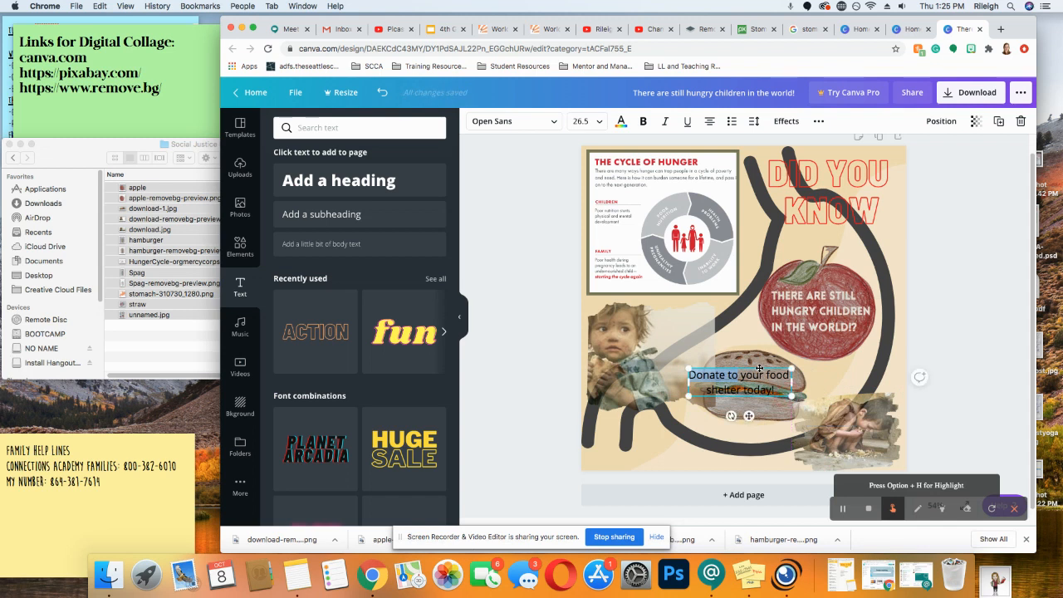
pyautogui.moveTo(764, 364); pyautogui.dragTo(776, 375)
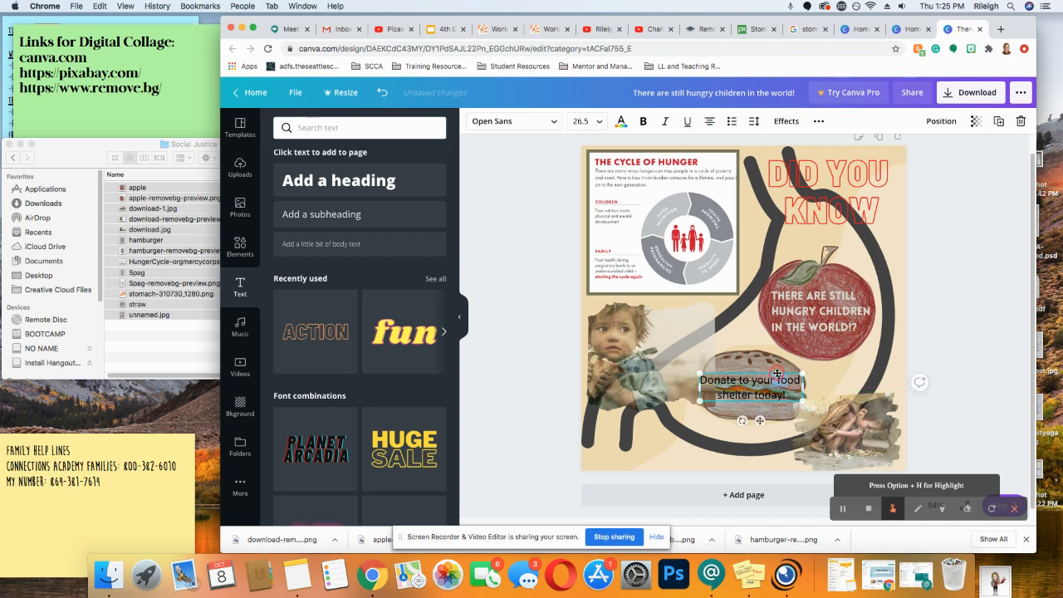
pyautogui.click(672, 348)
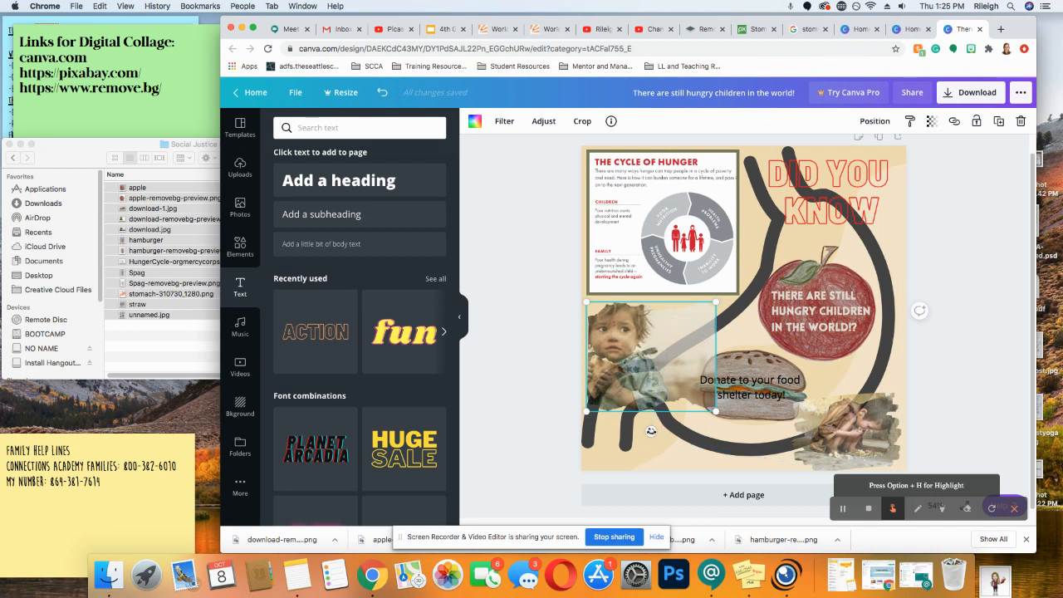
# Try light grey, red, black, olive, tan and a pale photo-palette colour on the donation message
pyautogui.click(752, 385)
pyautogui.click(620, 121)
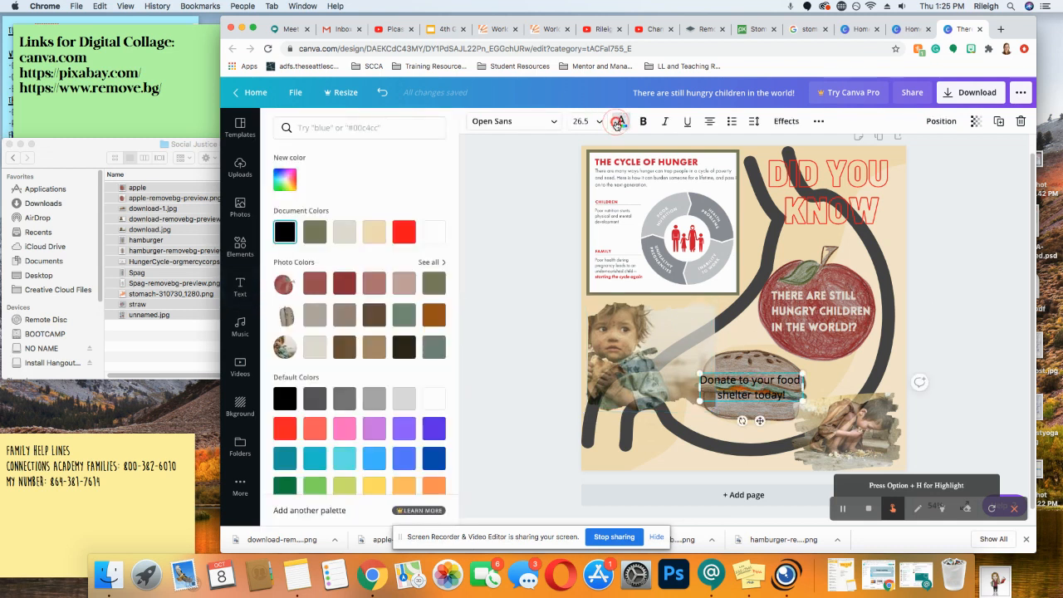
pyautogui.click(341, 239)
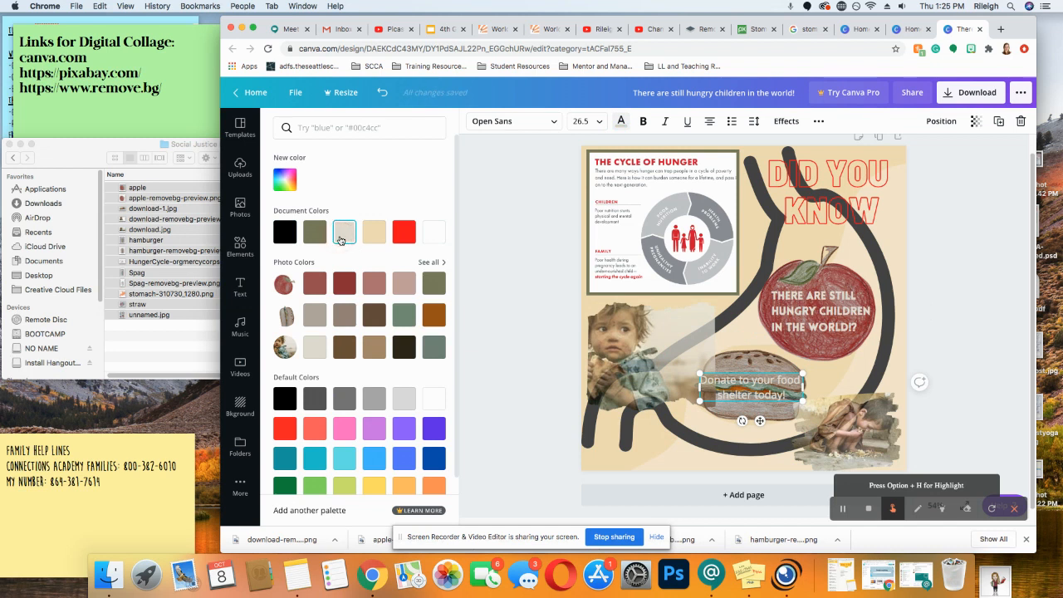
pyautogui.click(404, 233)
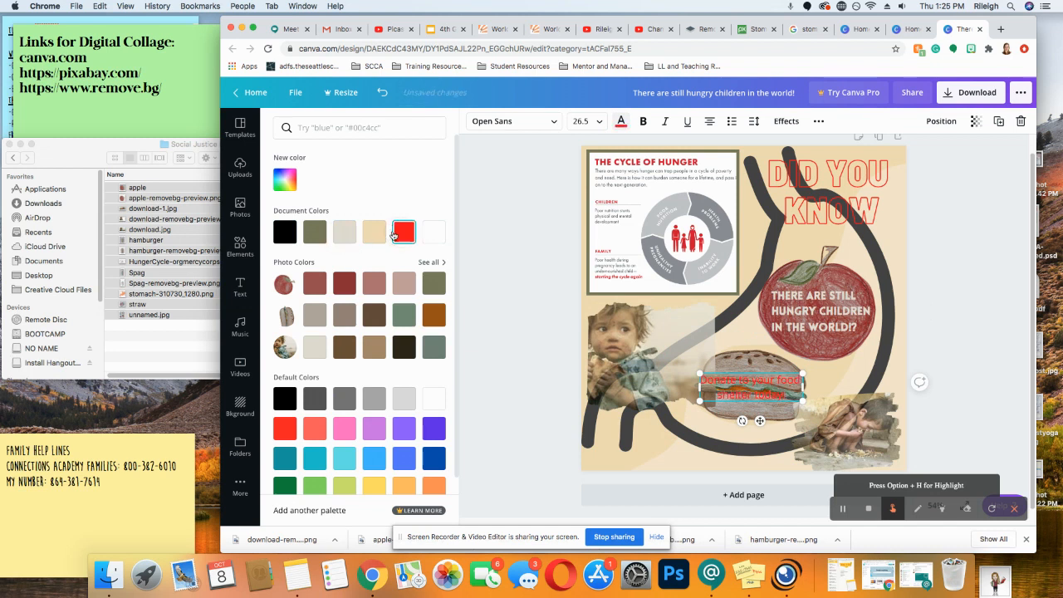
pyautogui.click(293, 237)
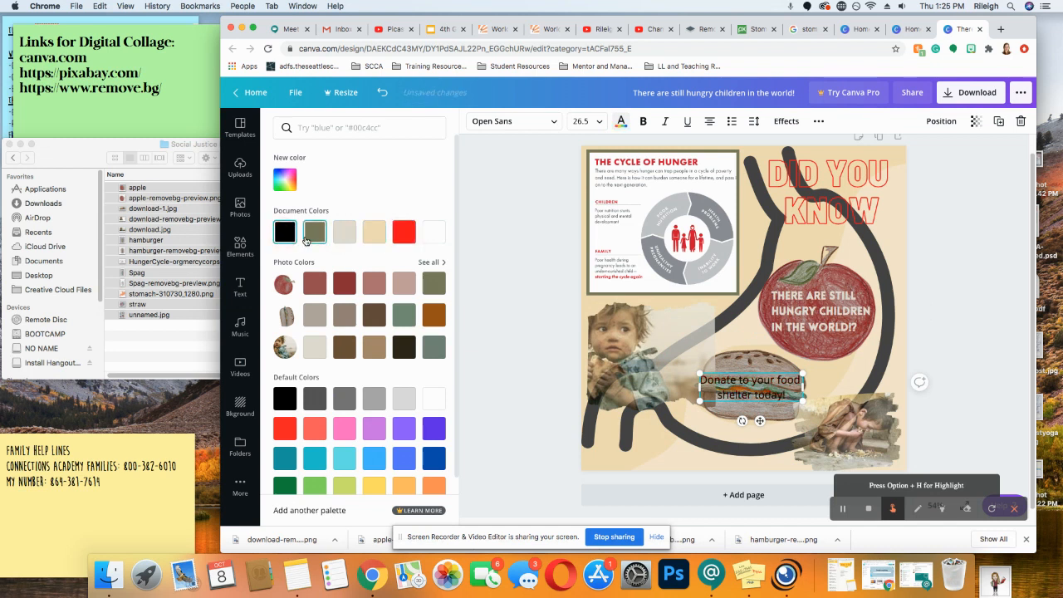
pyautogui.click(305, 239)
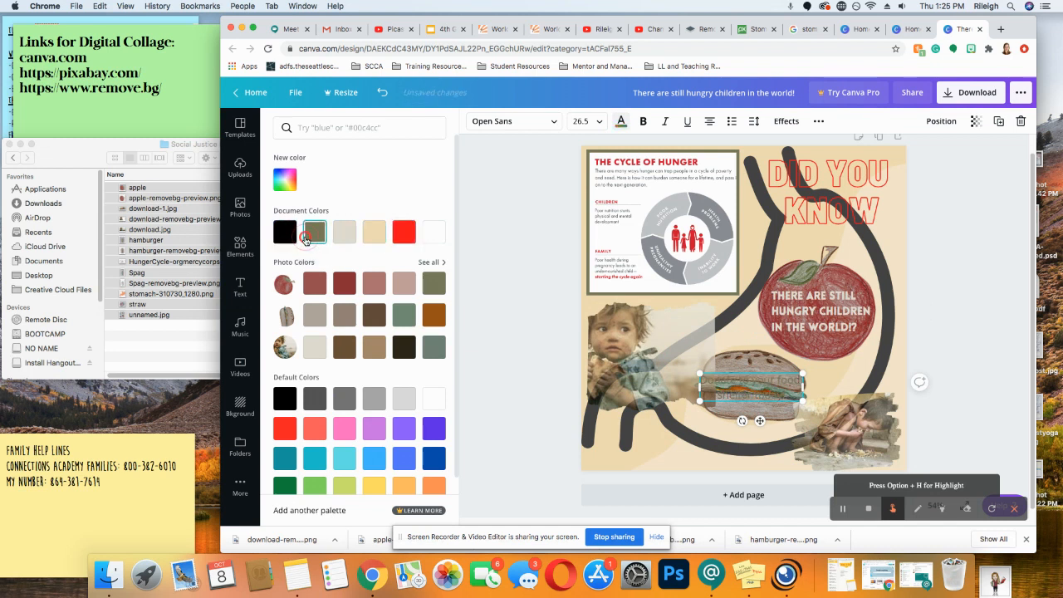
pyautogui.click(382, 238)
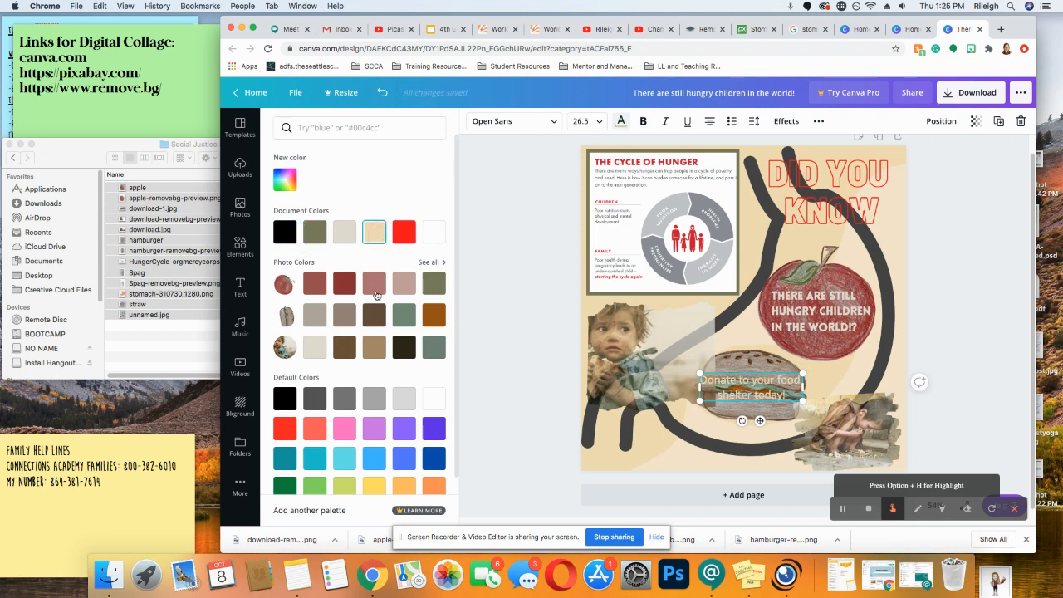
pyautogui.click(315, 347)
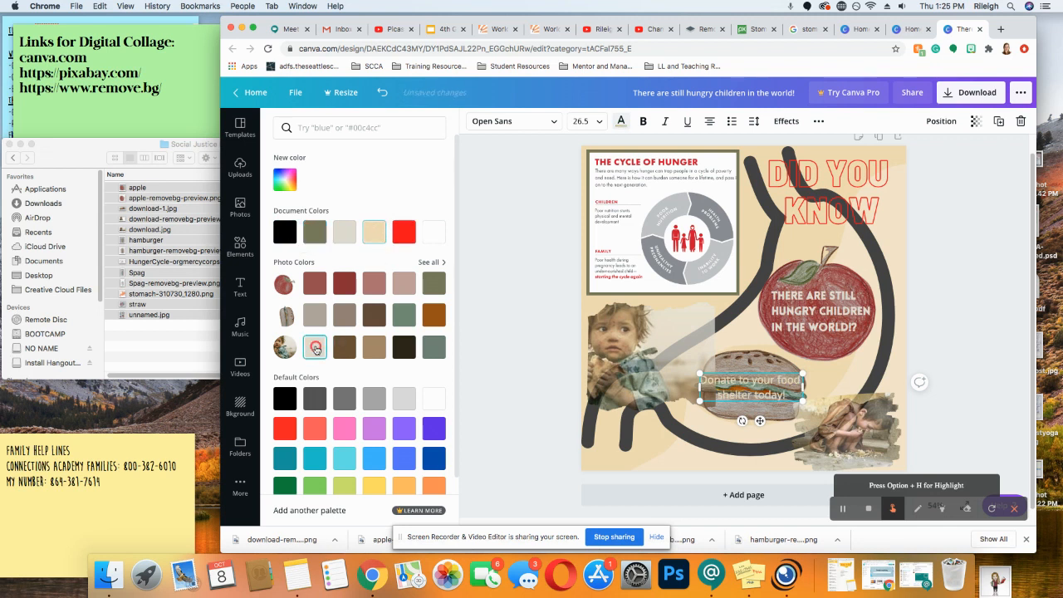
pyautogui.click(547, 358)
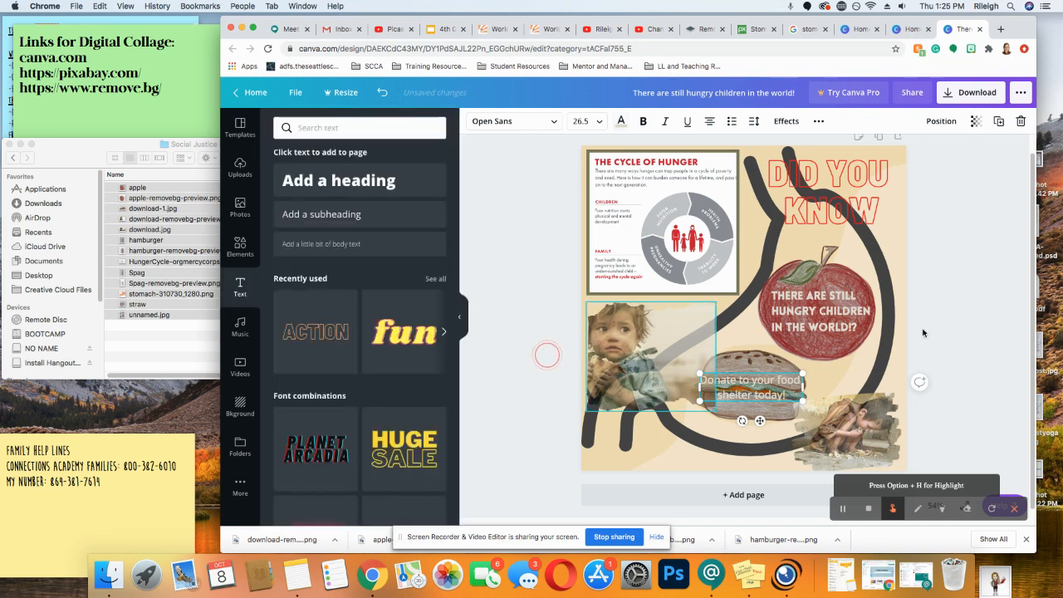
pyautogui.click(991, 316)
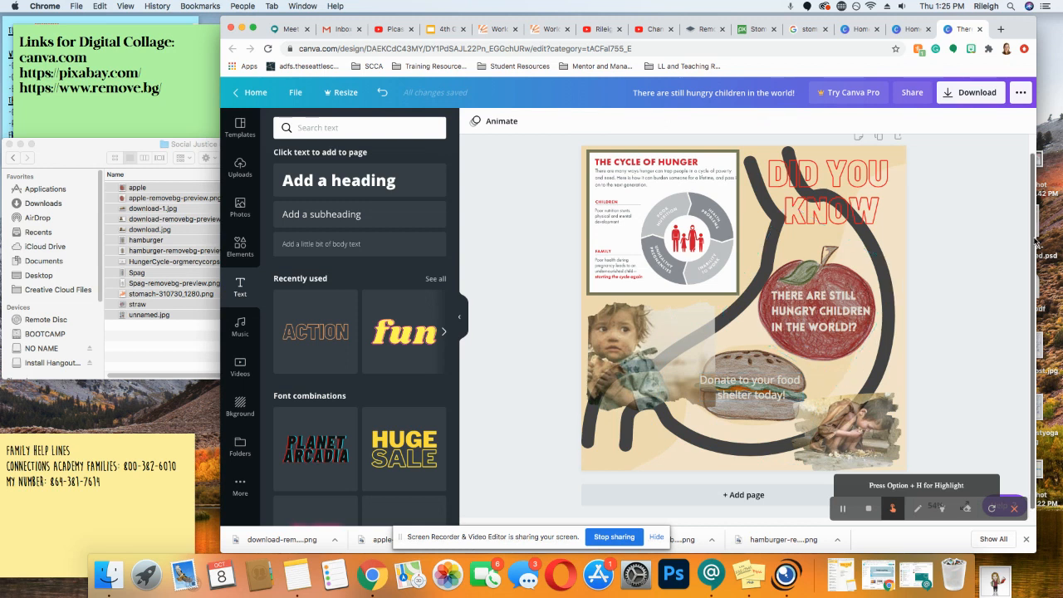
# Colour the donation message on the hamburger white from the default colours
pyautogui.click(757, 396)
pyautogui.click(620, 121)
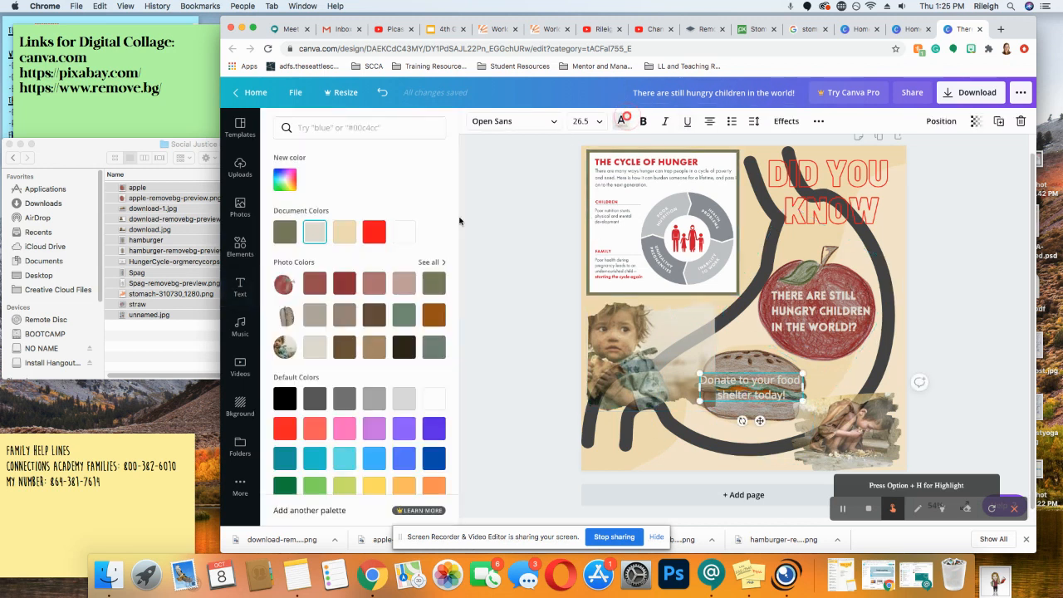
pyautogui.click(438, 401)
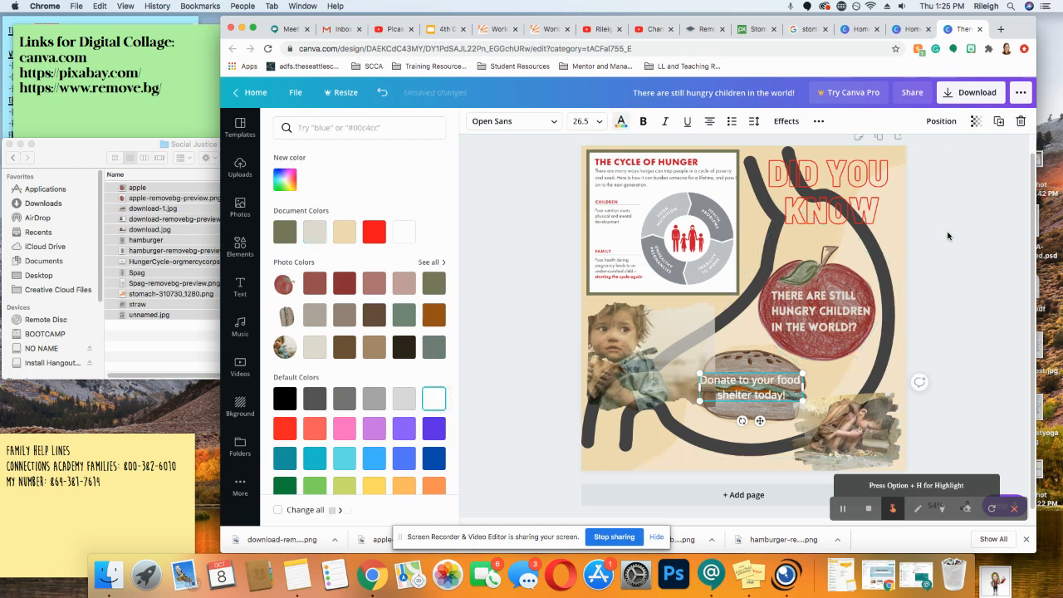
pyautogui.click(972, 250)
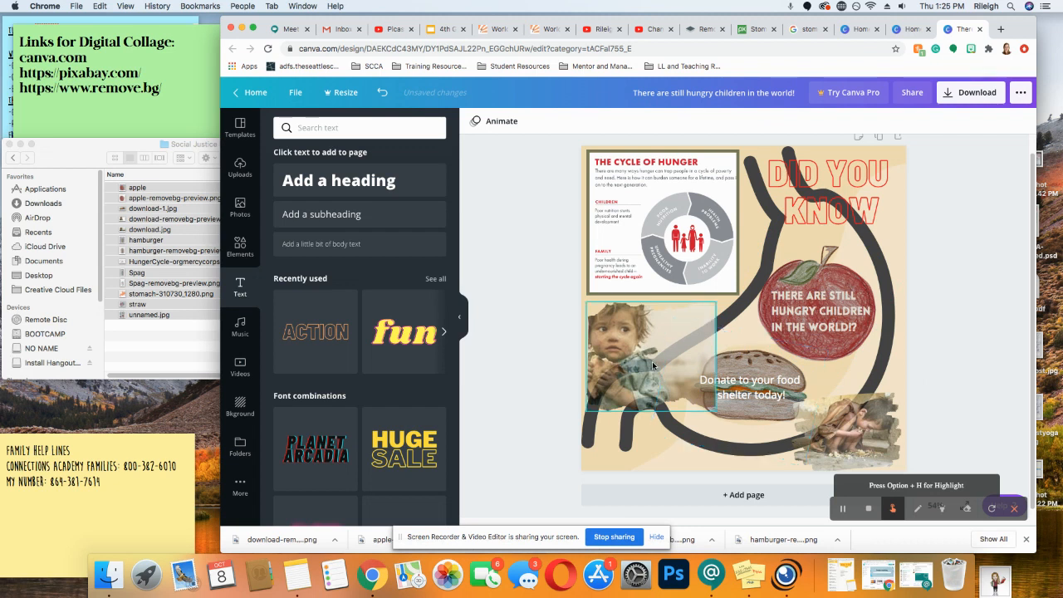
# Try inserting the word "local" before "shelter" in the donation message
pyautogui.click(719, 392)
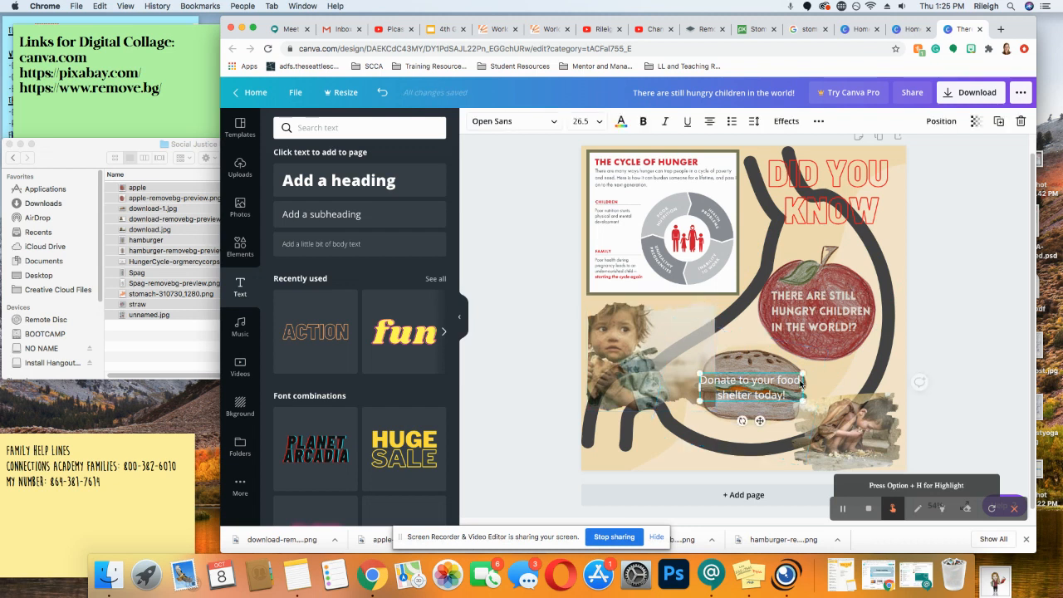
pyautogui.click(719, 395)
pyautogui.write('local')
pyautogui.press('BackSpace')
pyautogui.press('BackSpace')
pyautogui.press('BackSpace')
pyautogui.press('BackSpace')
pyautogui.press('BackSpace')
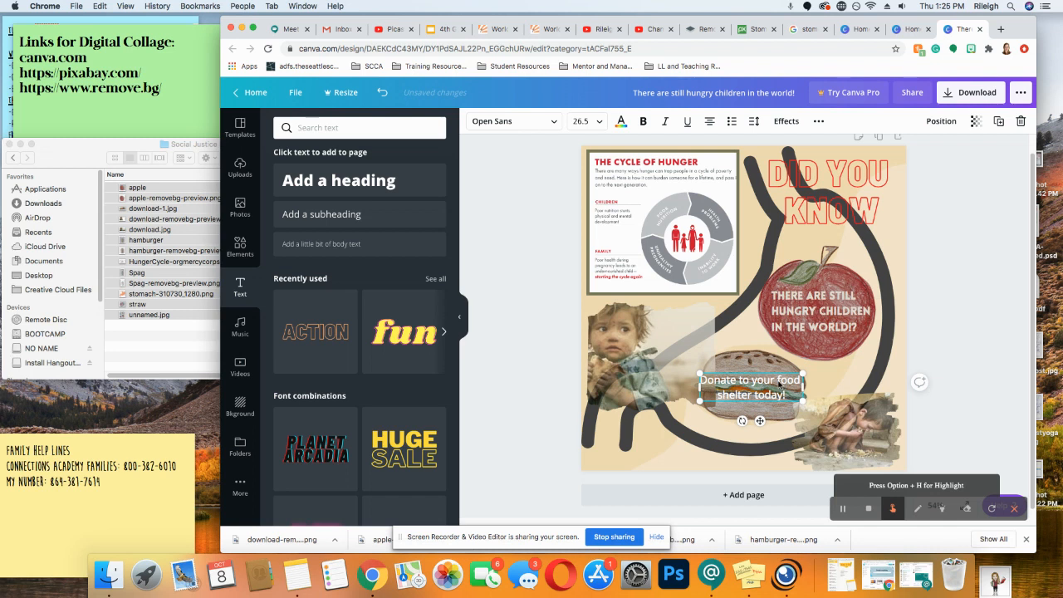
# Reword the donation message over the hamburger to "Donate to your local food shelter today!"
pyautogui.press('super+z')
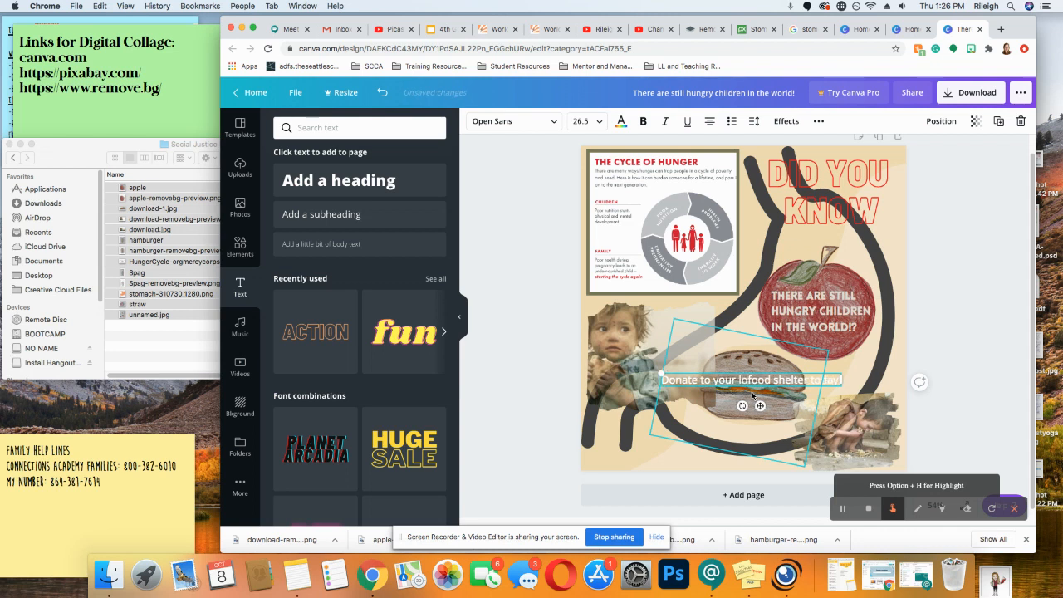
pyautogui.press('super+z')
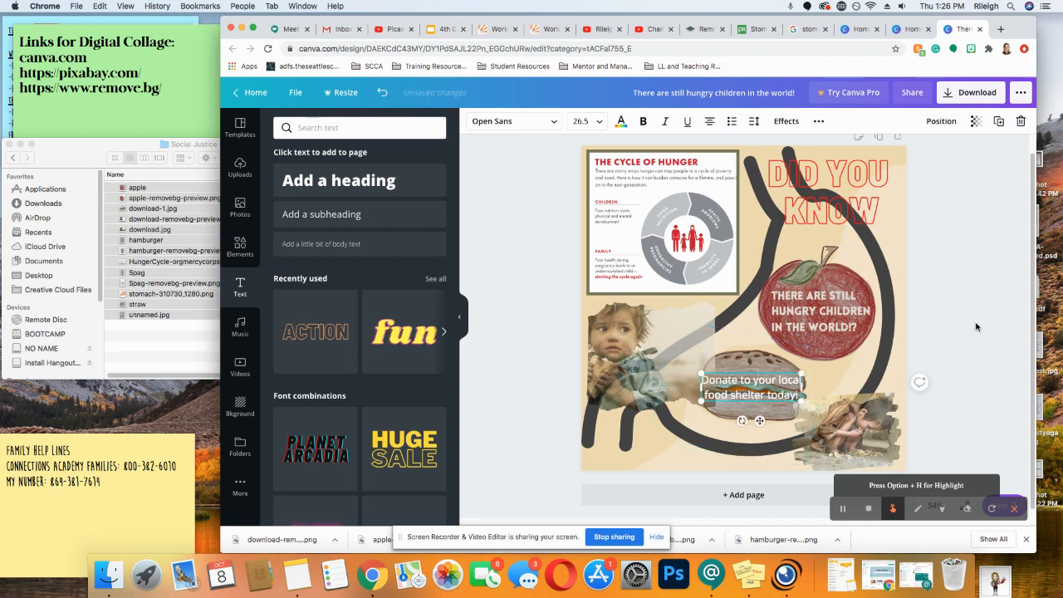
pyautogui.click(977, 288)
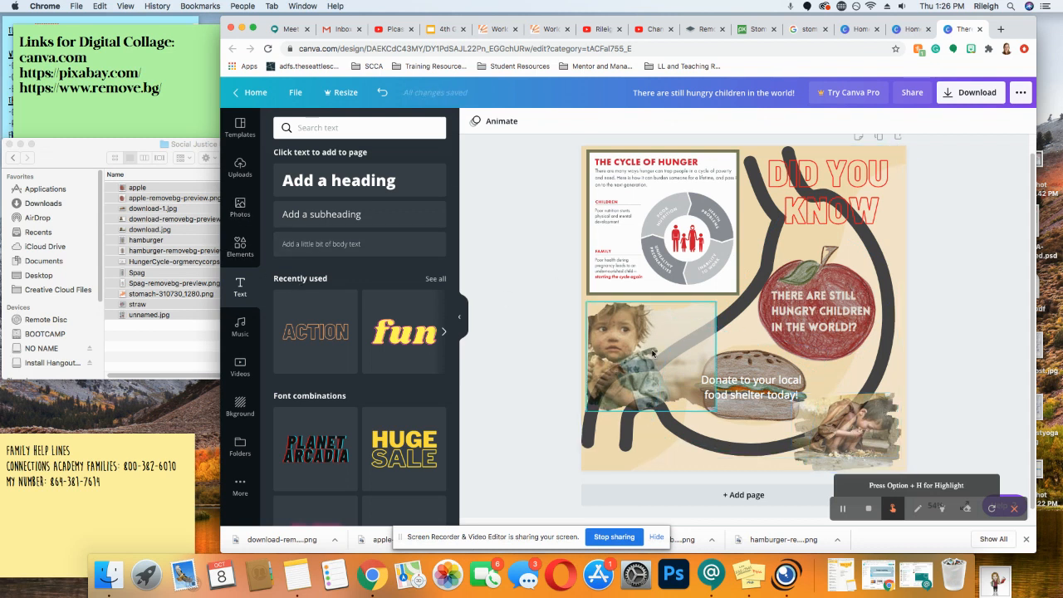
# Add a brush-stroke frame from the Frames elements to the lower-left area of the collage and delete the old child photo
pyautogui.click(236, 204)
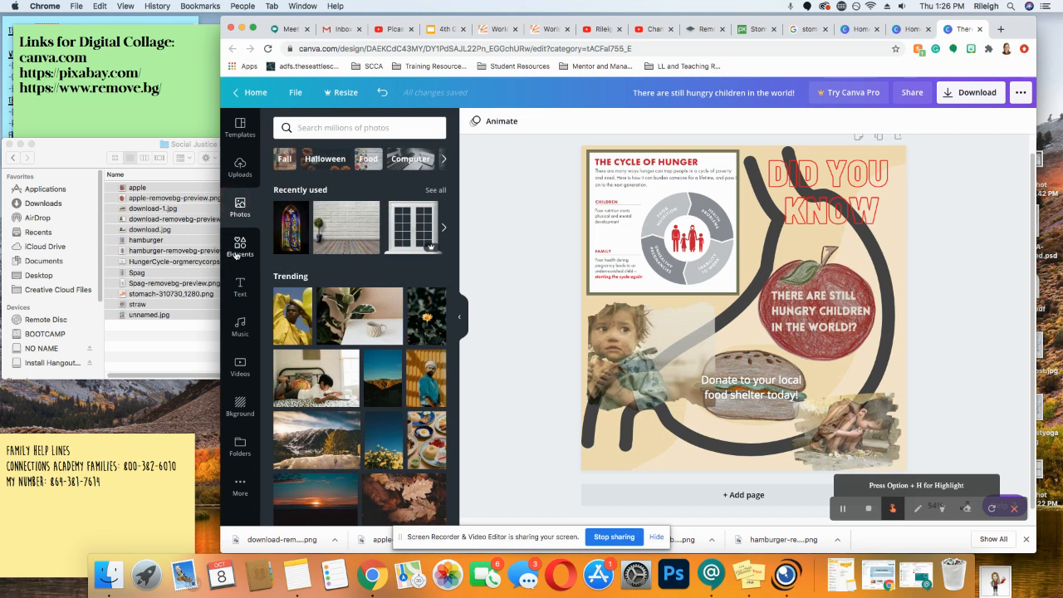
pyautogui.click(237, 255)
pyautogui.scroll(1, 382, 311)
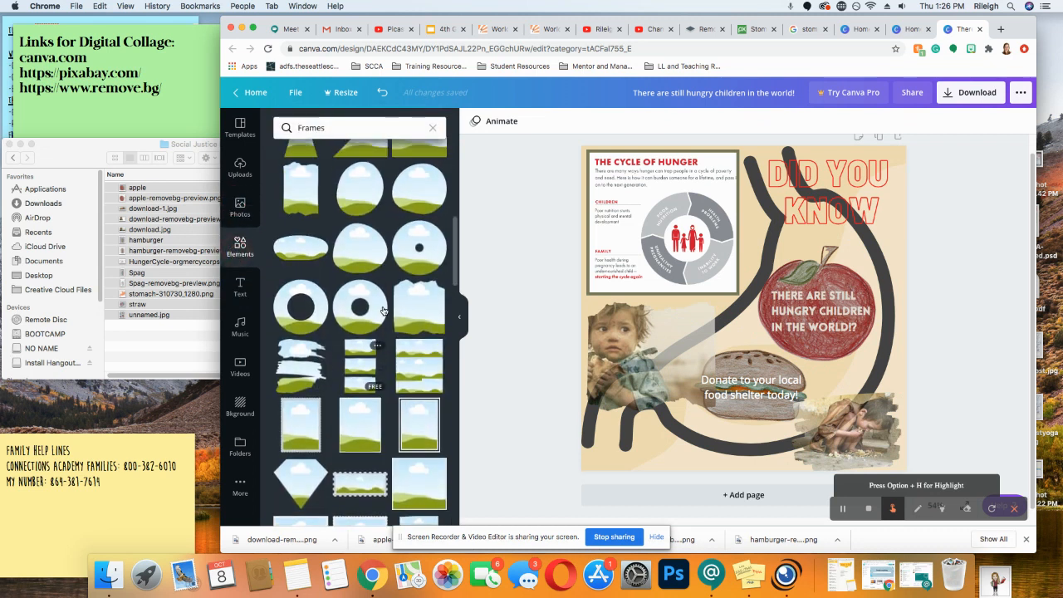
pyautogui.scroll(5, 382, 311)
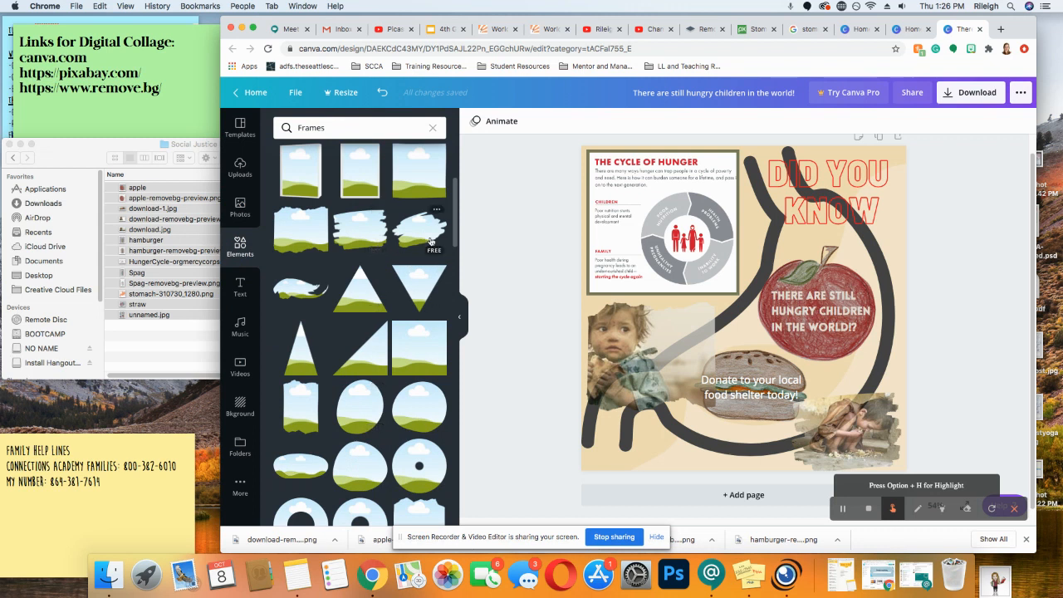
pyautogui.moveTo(420, 237)
pyautogui.mouseDown()
pyautogui.moveTo(592, 305)
pyautogui.moveTo(613, 329)
pyautogui.moveTo(607, 380)
pyautogui.mouseUp()
pyautogui.click(624, 327)
pyautogui.press('Delete')
pyautogui.click(624, 328)
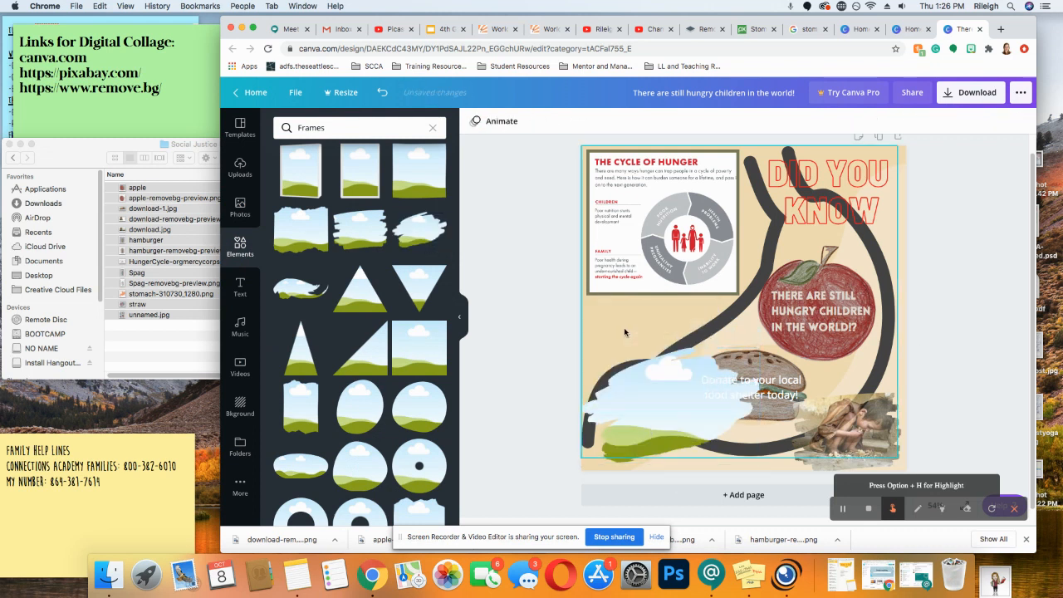
# Move the brush-stroke frame just below the infographic and fill it with the uploaded photo of the child
pyautogui.moveTo(660, 426)
pyautogui.mouseDown()
pyautogui.moveTo(638, 376)
pyautogui.moveTo(646, 372)
pyautogui.mouseUp()
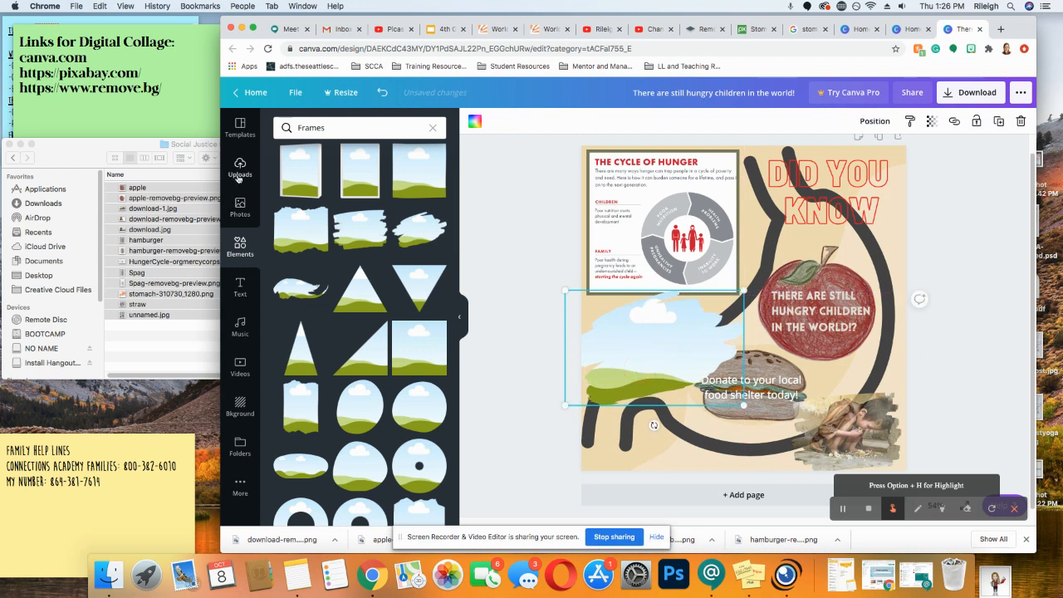
pyautogui.click(240, 171)
pyautogui.moveTo(511, 342); pyautogui.dragTo(651, 347)
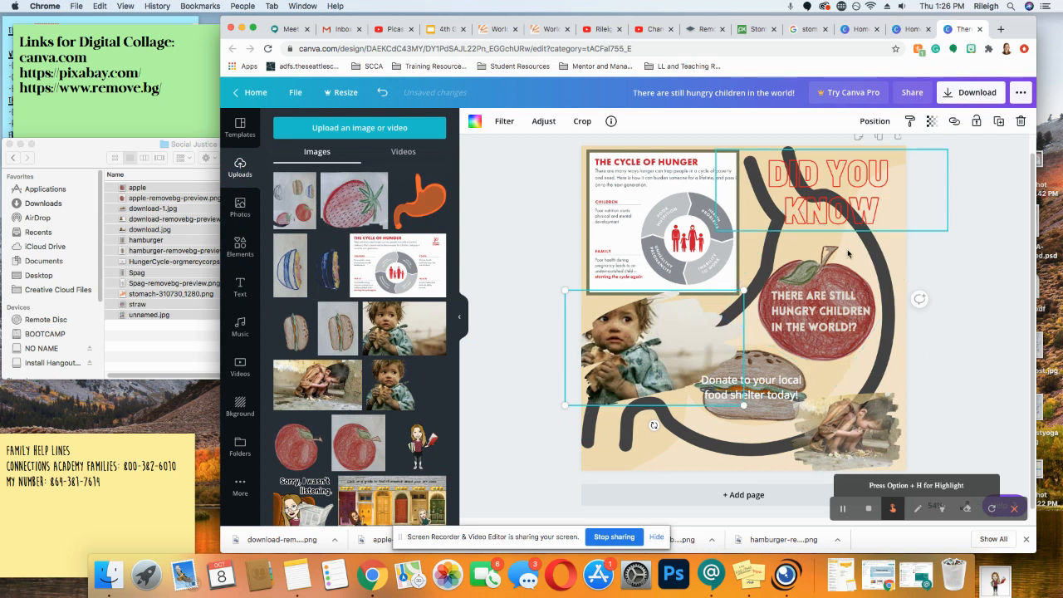
# Make the framed child photo partly transparent, shrink it and place it at the page's left edge below the infographic
pyautogui.click(931, 121)
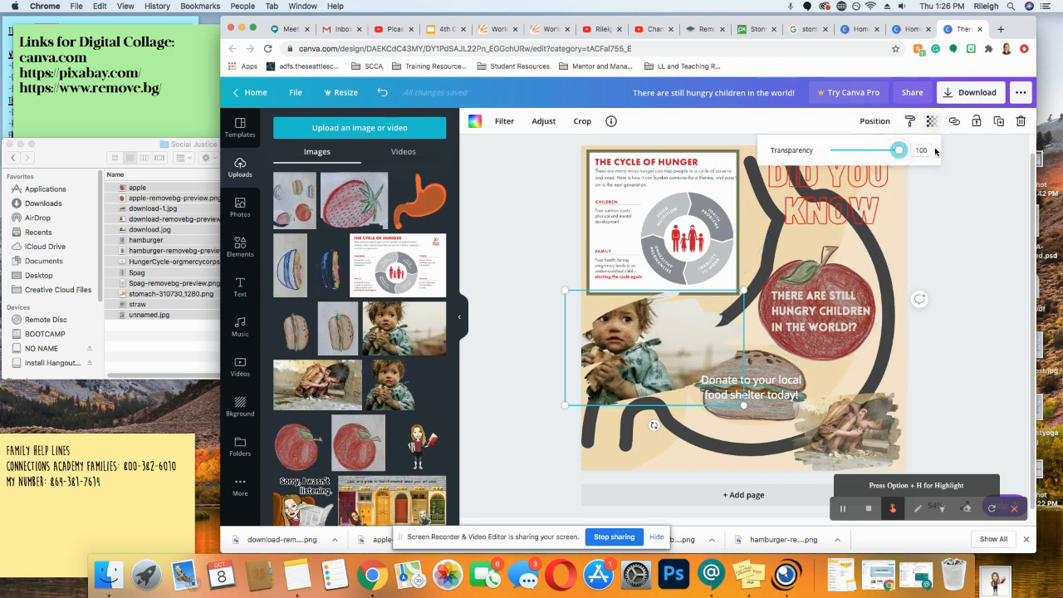
pyautogui.doubleClick(924, 150)
pyautogui.press('Return')
pyautogui.moveTo(667, 346)
pyautogui.mouseDown()
pyautogui.moveTo(672, 413)
pyautogui.moveTo(666, 334)
pyautogui.mouseUp()
pyautogui.moveTo(752, 283); pyautogui.dragTo(660, 337)
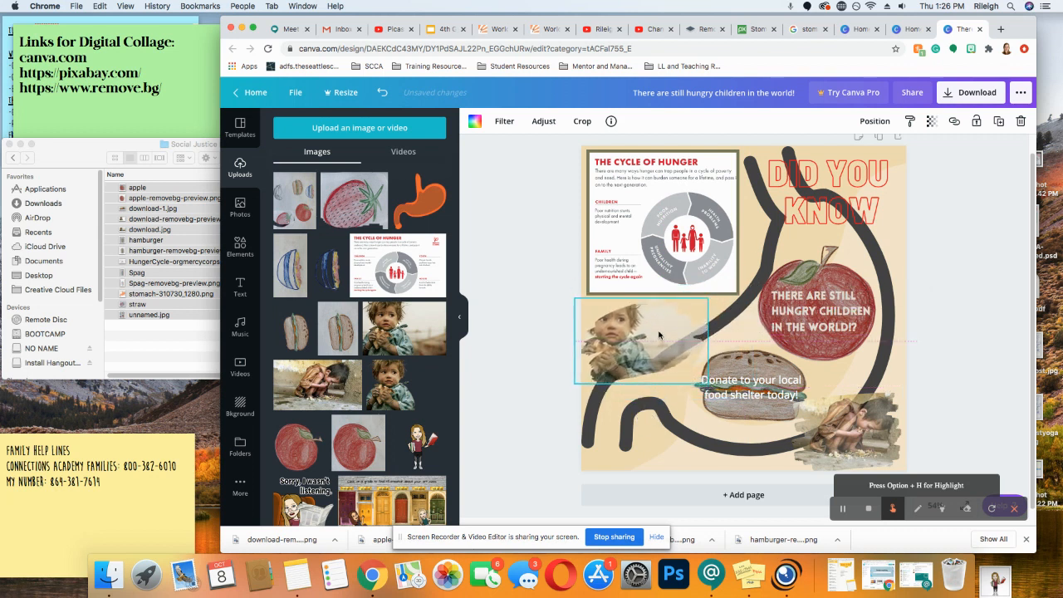
pyautogui.click(971, 287)
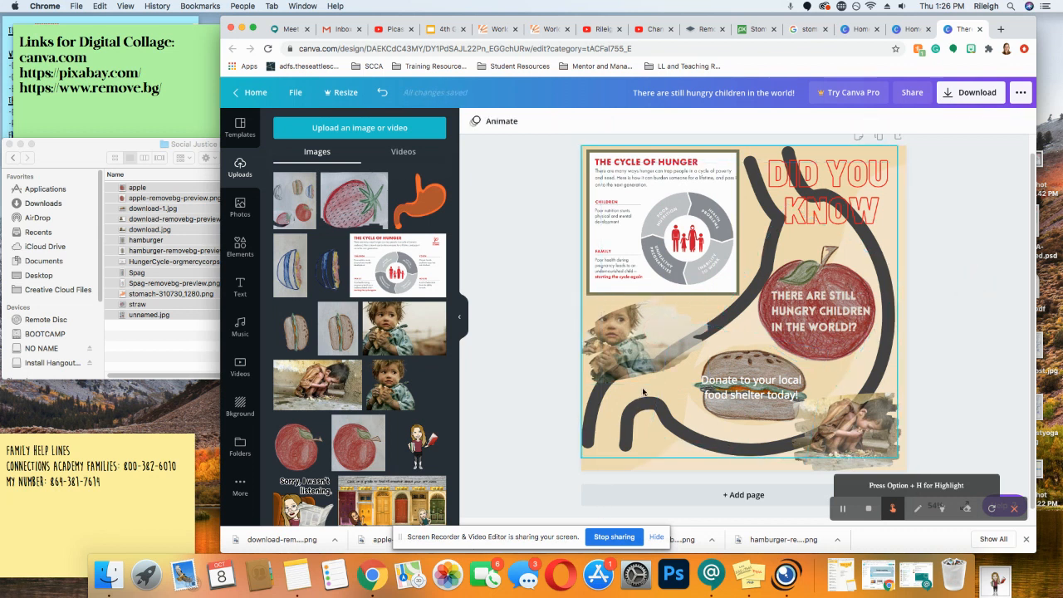
# Move the donation message to the page's lower-left corner and enlarge it to font size 35.4
pyautogui.moveTo(742, 383); pyautogui.dragTo(629, 446)
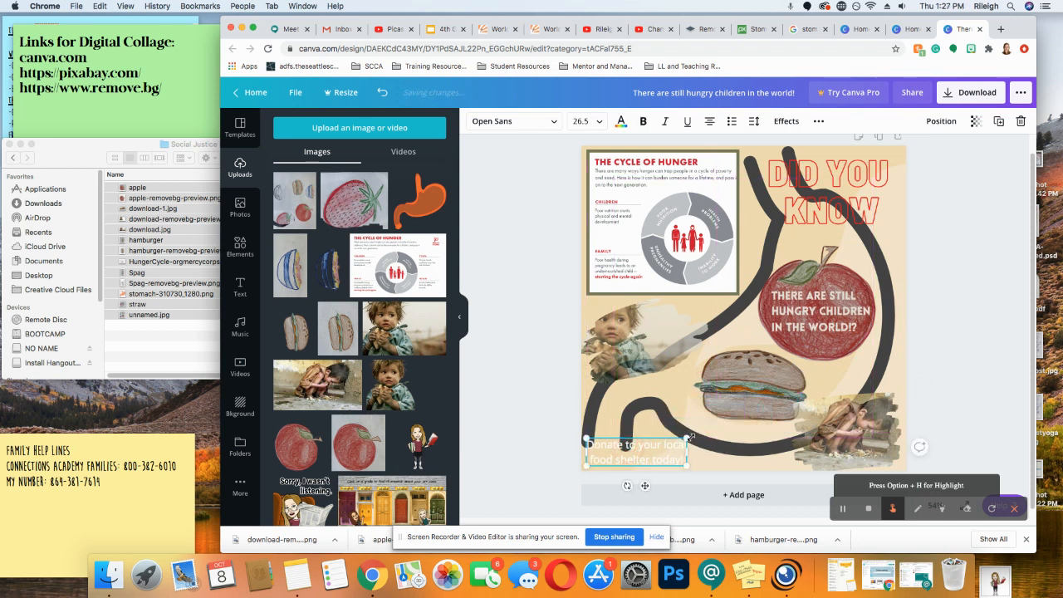
pyautogui.moveTo(689, 435); pyautogui.dragTo(720, 425)
pyautogui.click(959, 353)
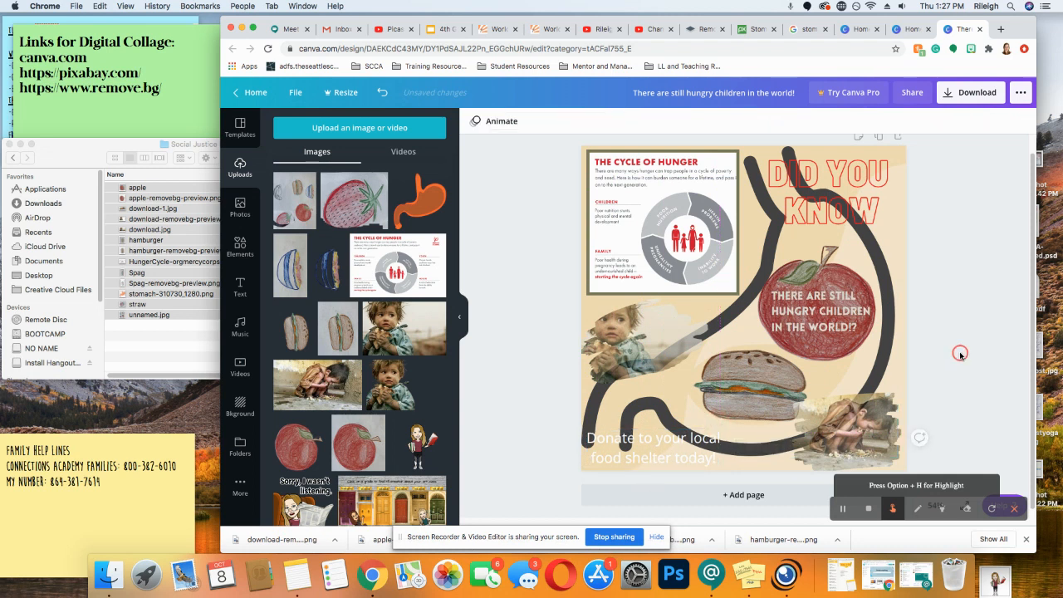
# Try the Nickainley font on the donation message, then set it to Norwester
pyautogui.click(624, 457)
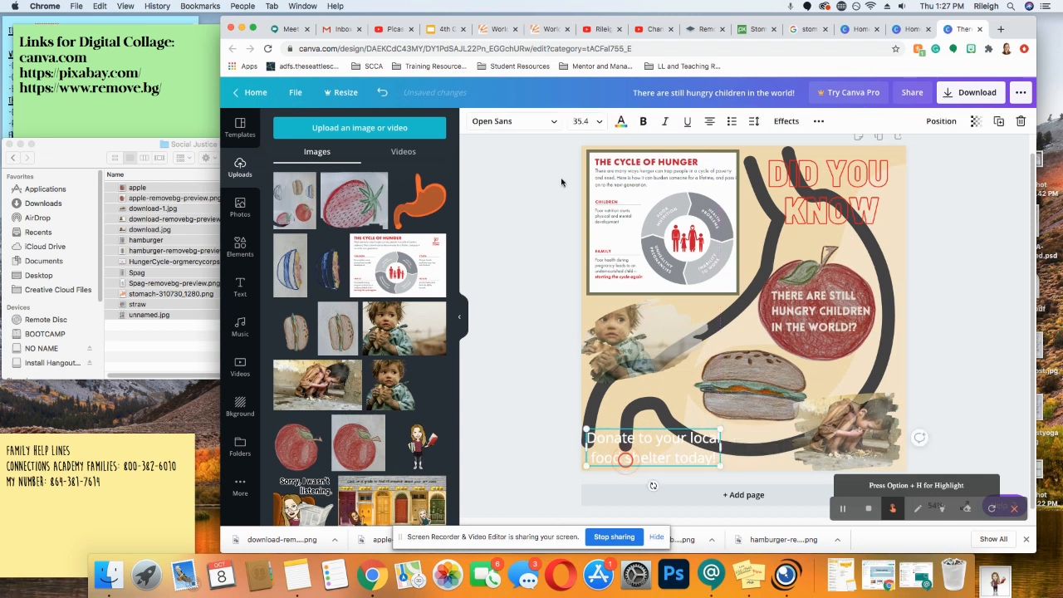
pyautogui.click(553, 121)
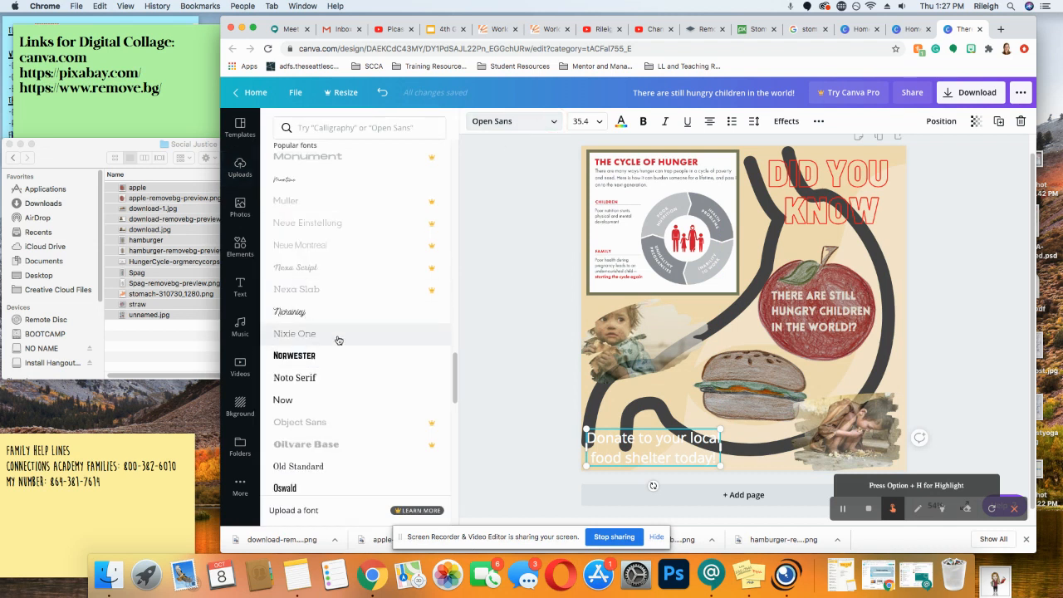
pyautogui.click(325, 313)
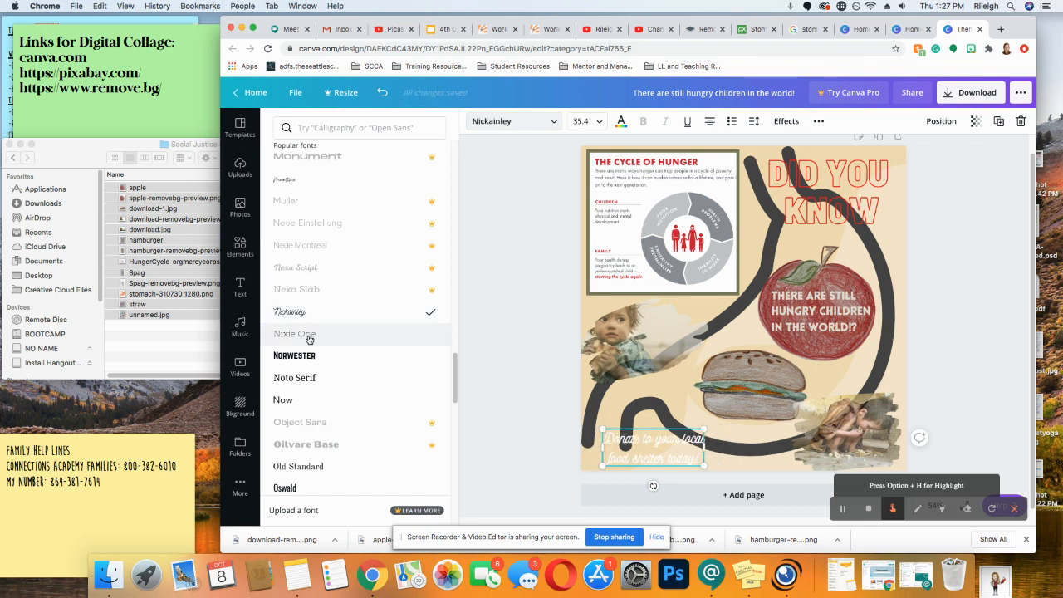
pyautogui.click(322, 364)
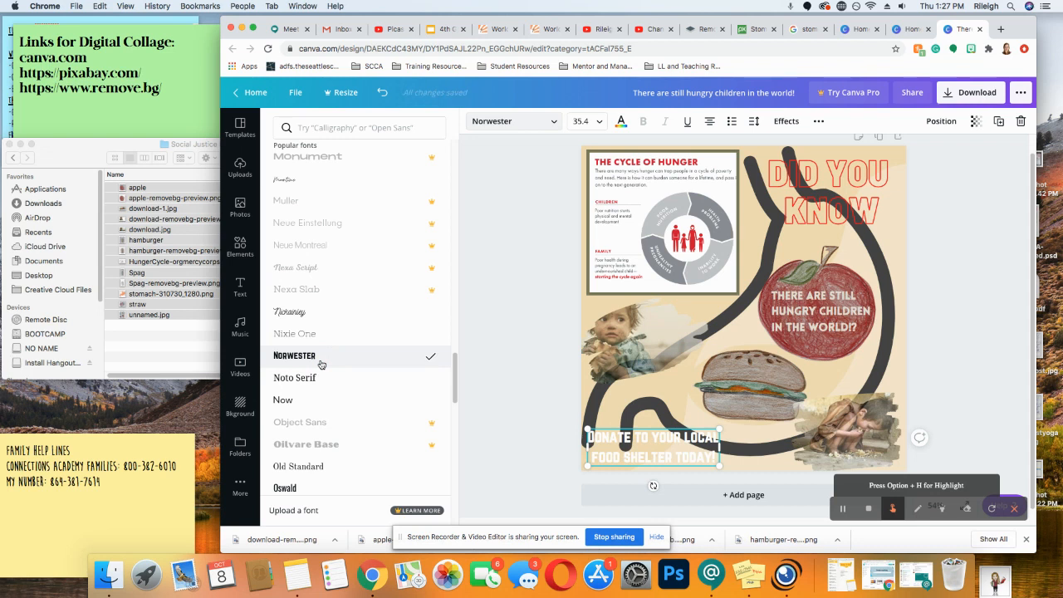
pyautogui.scroll(-5, 322, 364)
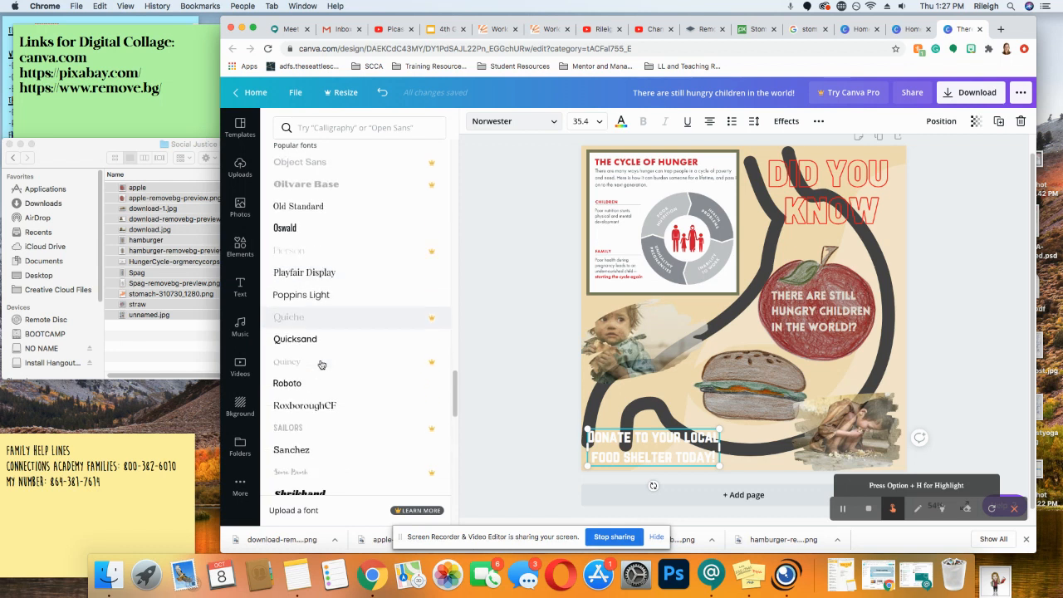
# Try the Norwester font on the message over the apple and undo the change
pyautogui.click(827, 324)
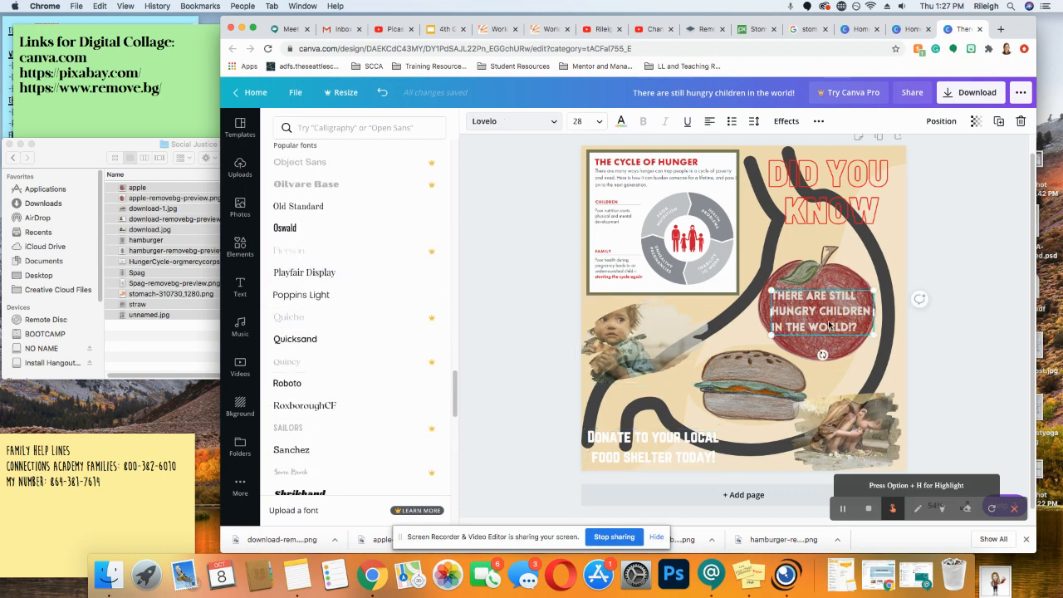
pyautogui.scroll(3, 292, 294)
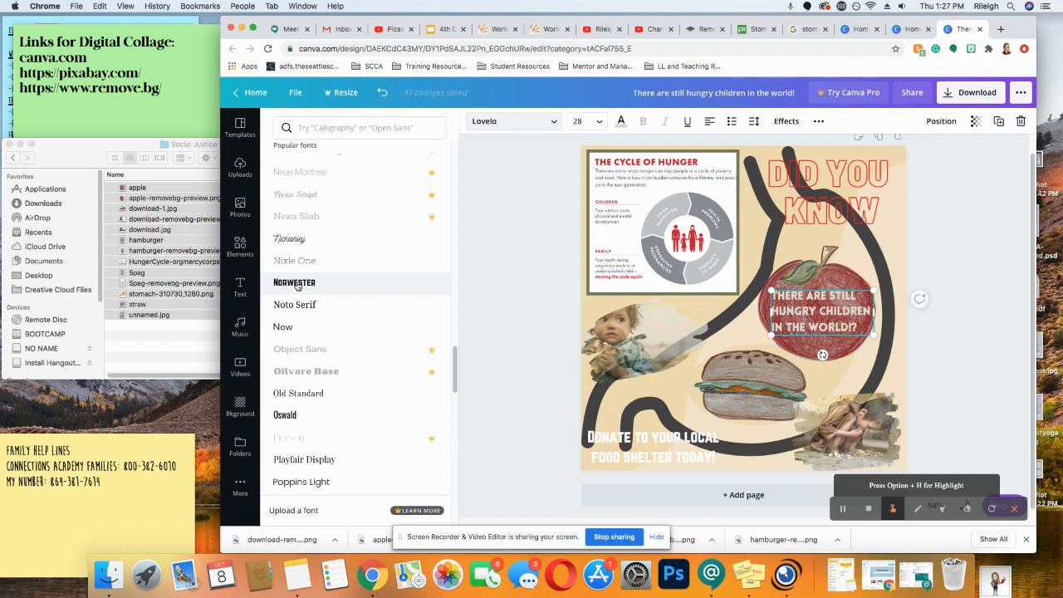
pyautogui.click(294, 284)
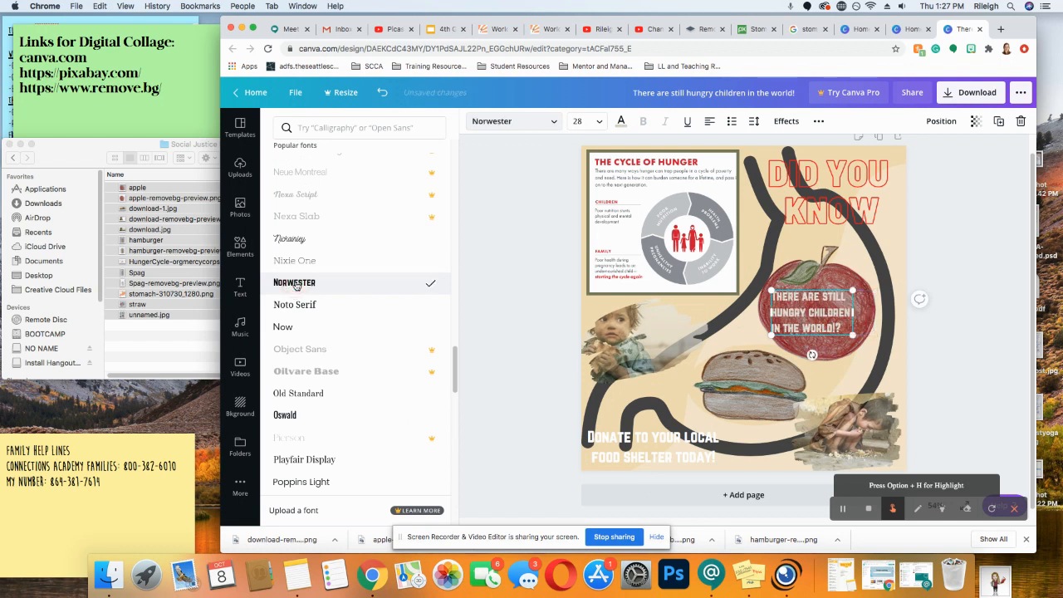
pyautogui.press('super+z')
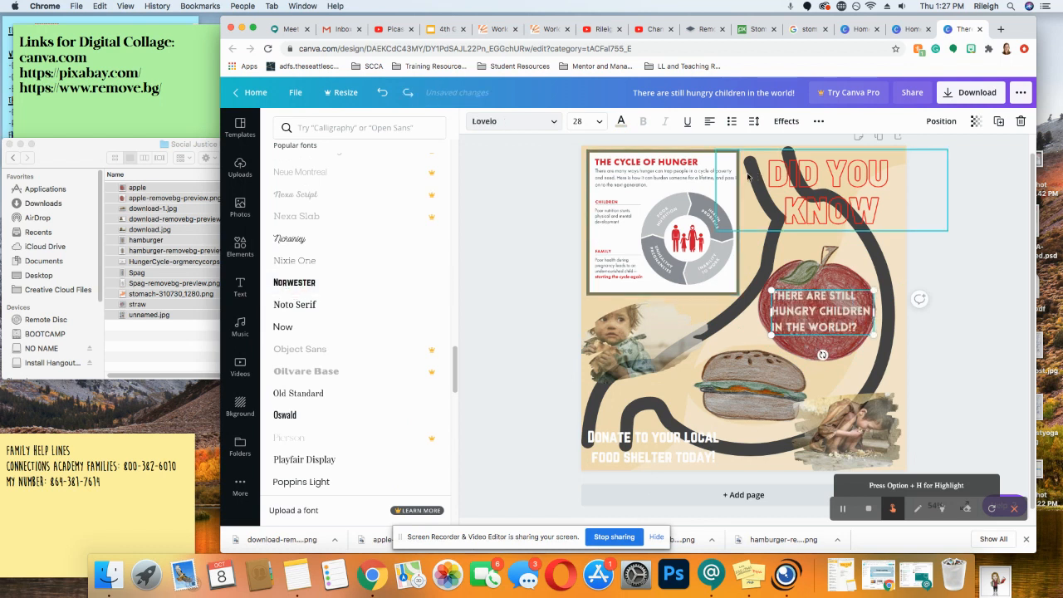
# Compare the Splice, Echo, Hollow and Shadow effects on the donation message and give it the Lift effect at intensity 100
pyautogui.click(627, 445)
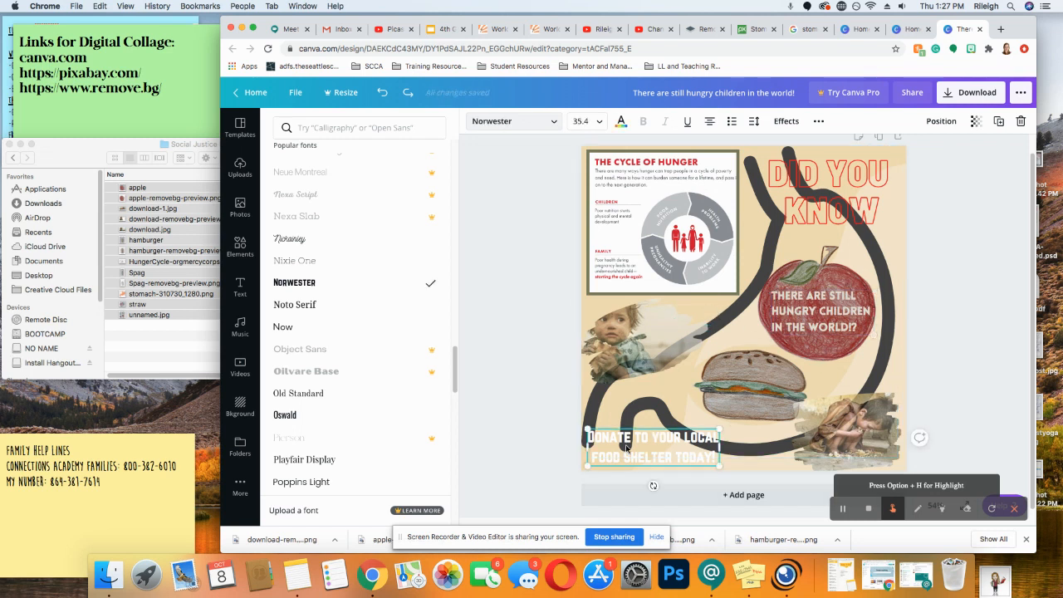
pyautogui.click(785, 120)
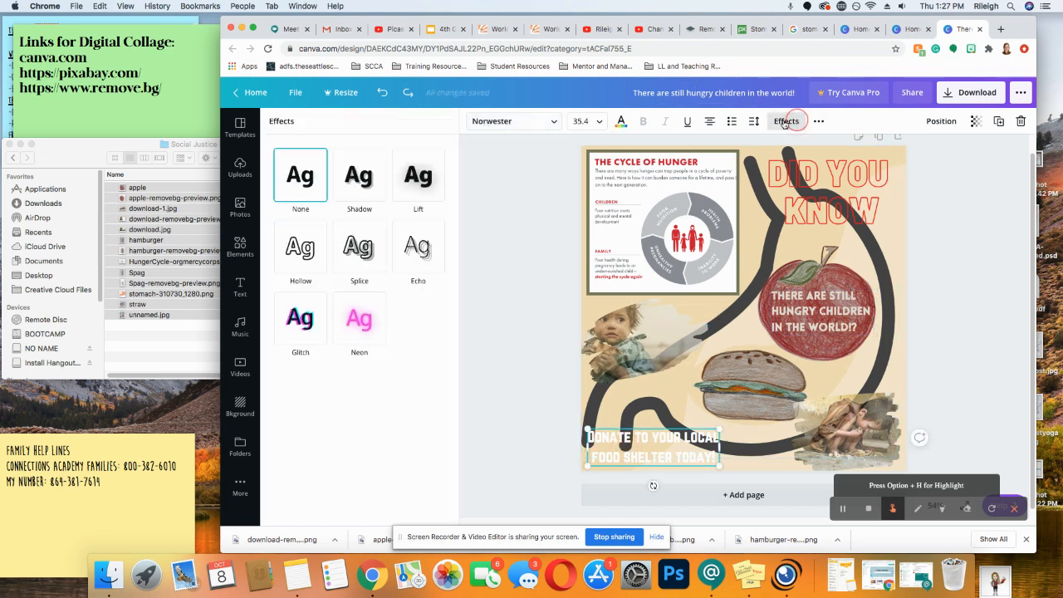
pyautogui.click(370, 259)
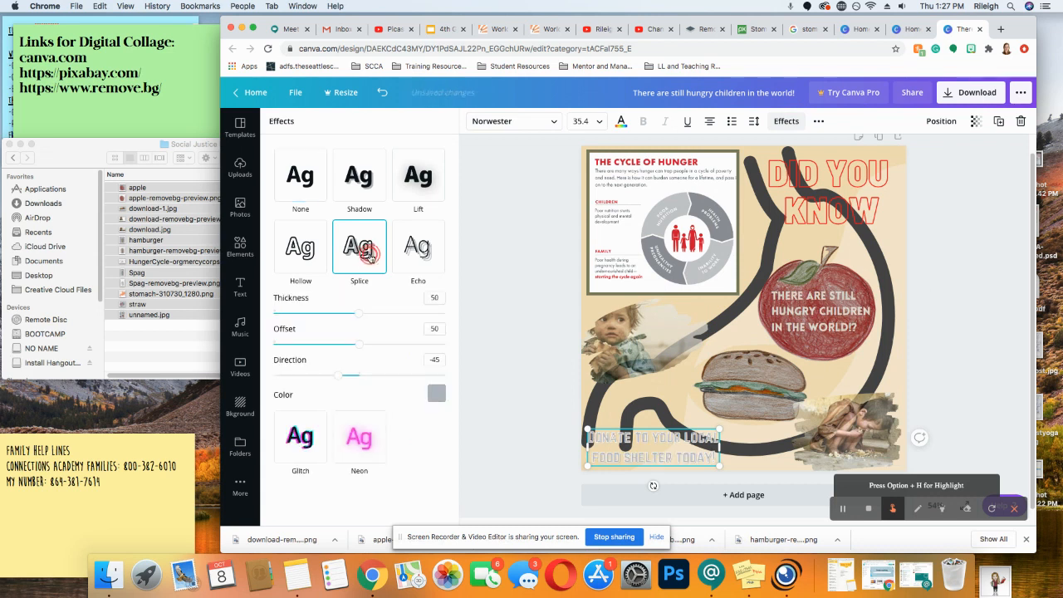
pyautogui.click(416, 252)
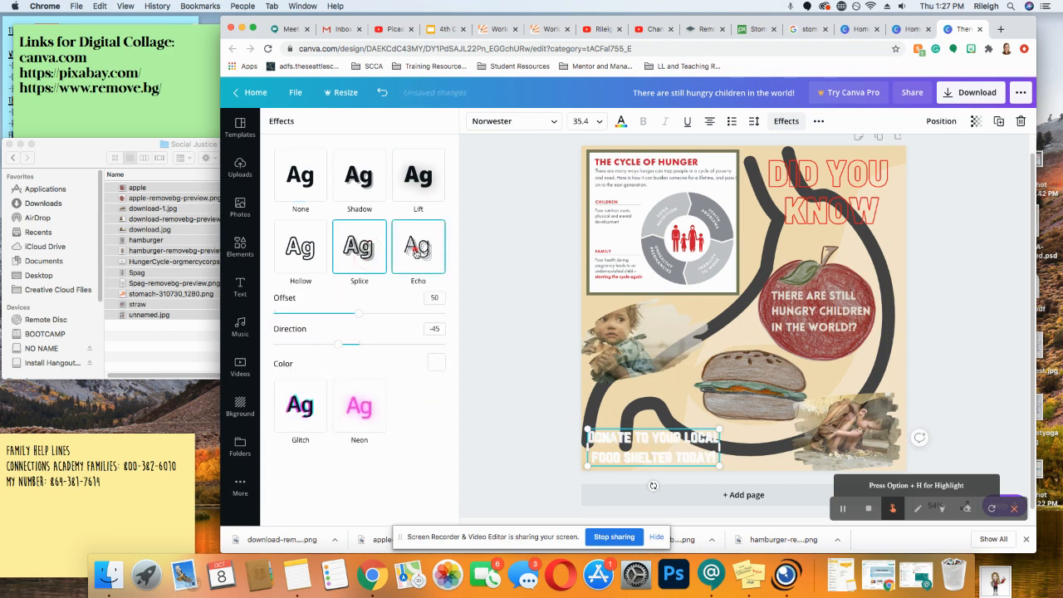
pyautogui.click(302, 241)
pyautogui.click(401, 189)
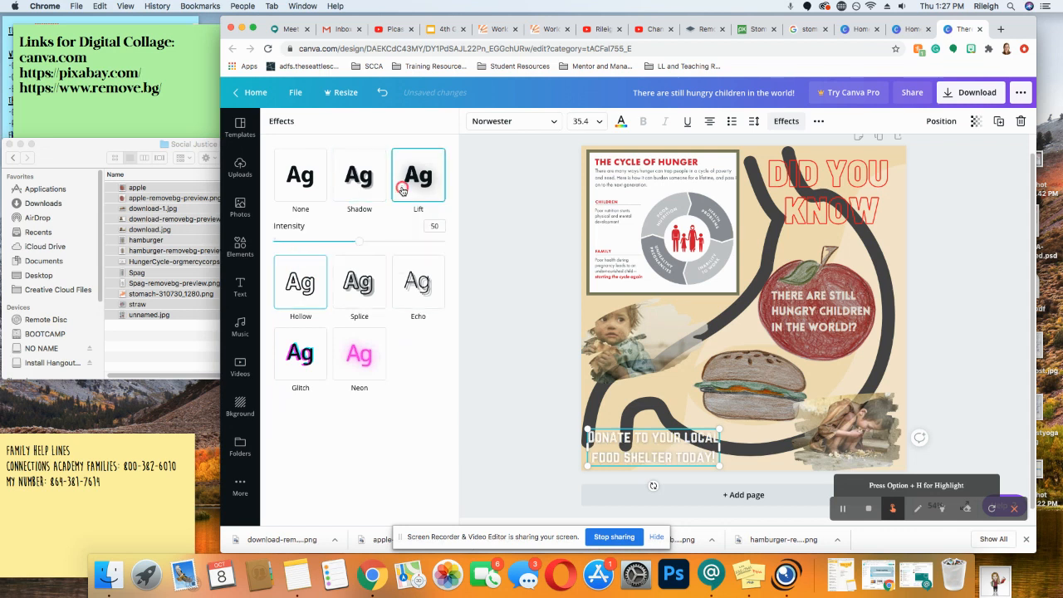
pyautogui.click(358, 176)
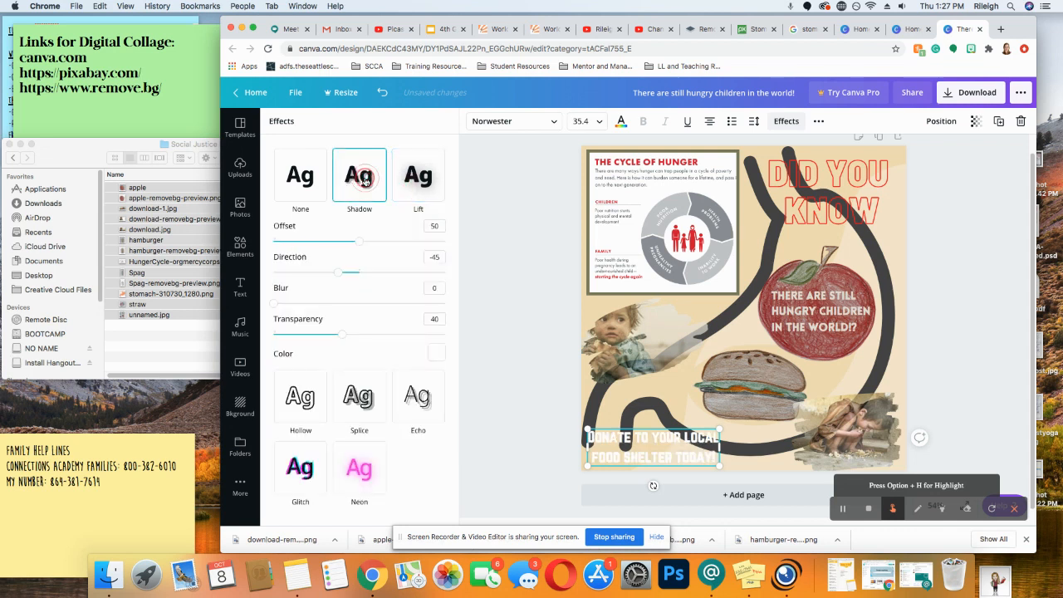
pyautogui.click(311, 176)
pyautogui.click(412, 183)
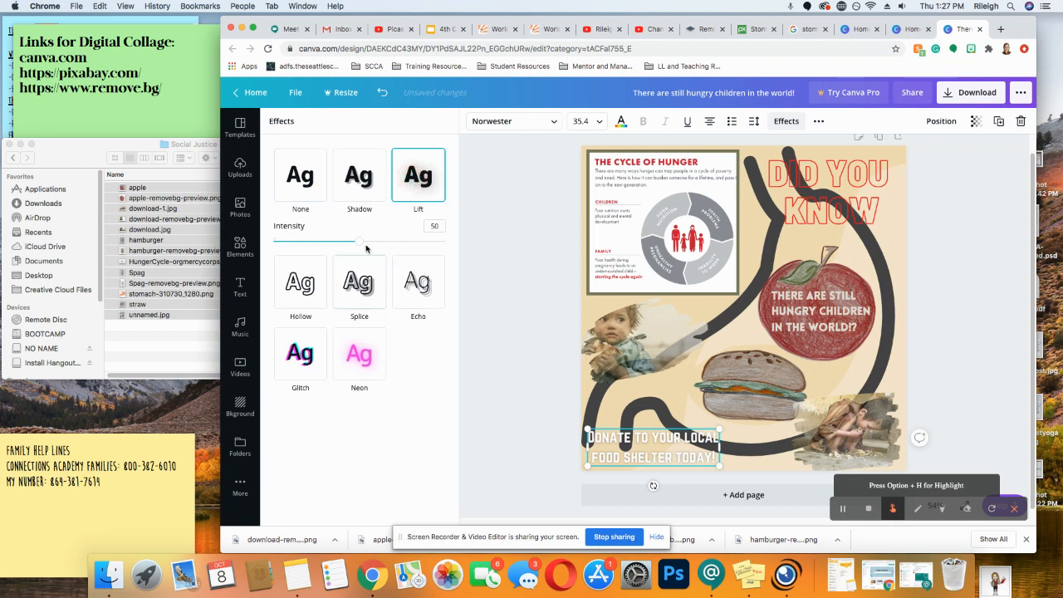
pyautogui.moveTo(360, 243); pyautogui.dragTo(496, 275)
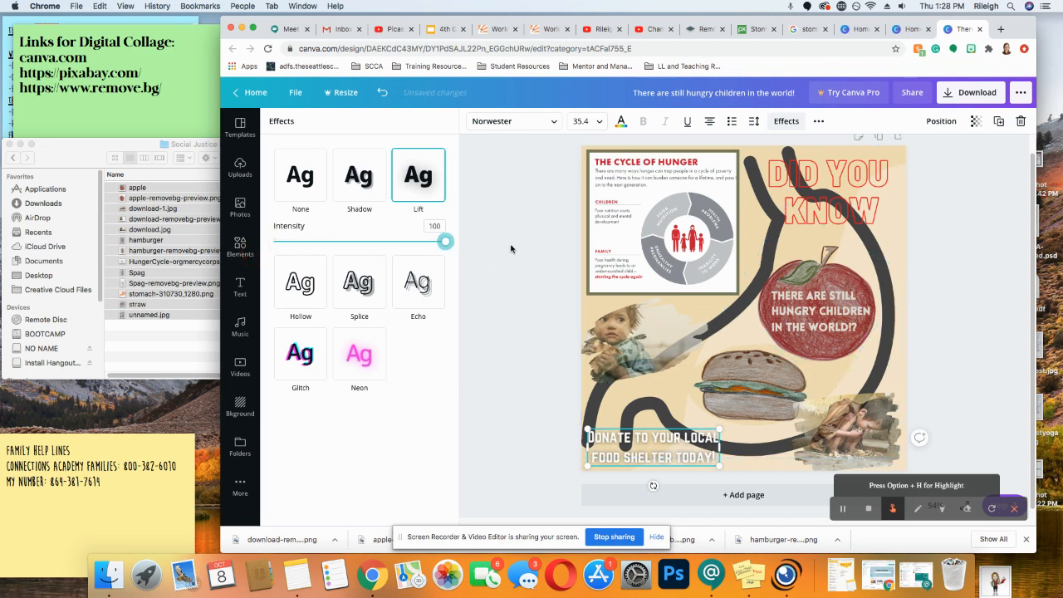
# Apply the Lift effect at intensity 100 to the message over the apple
pyautogui.click(819, 314)
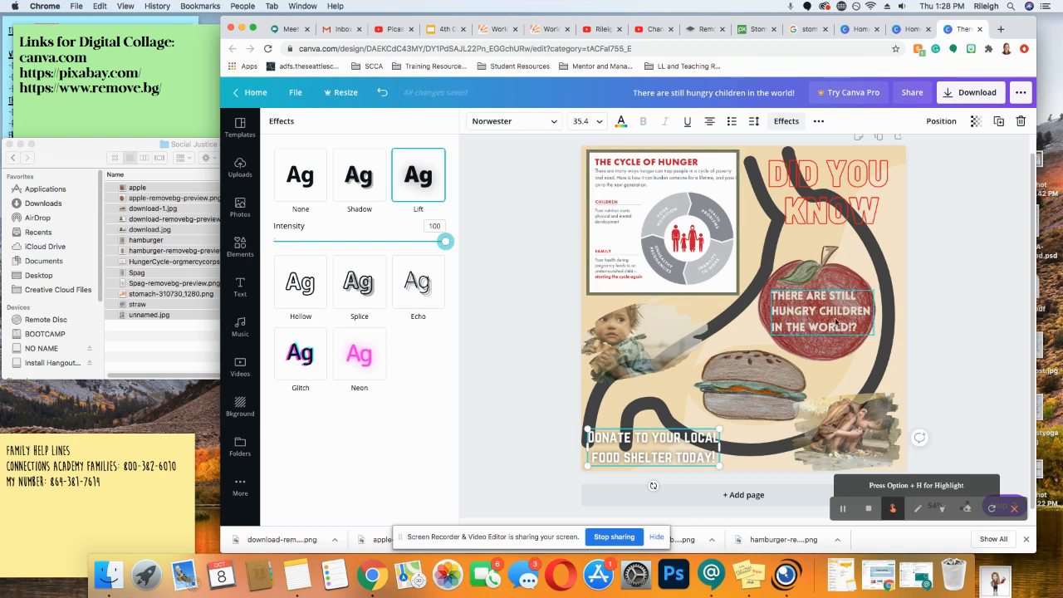
pyautogui.click(405, 176)
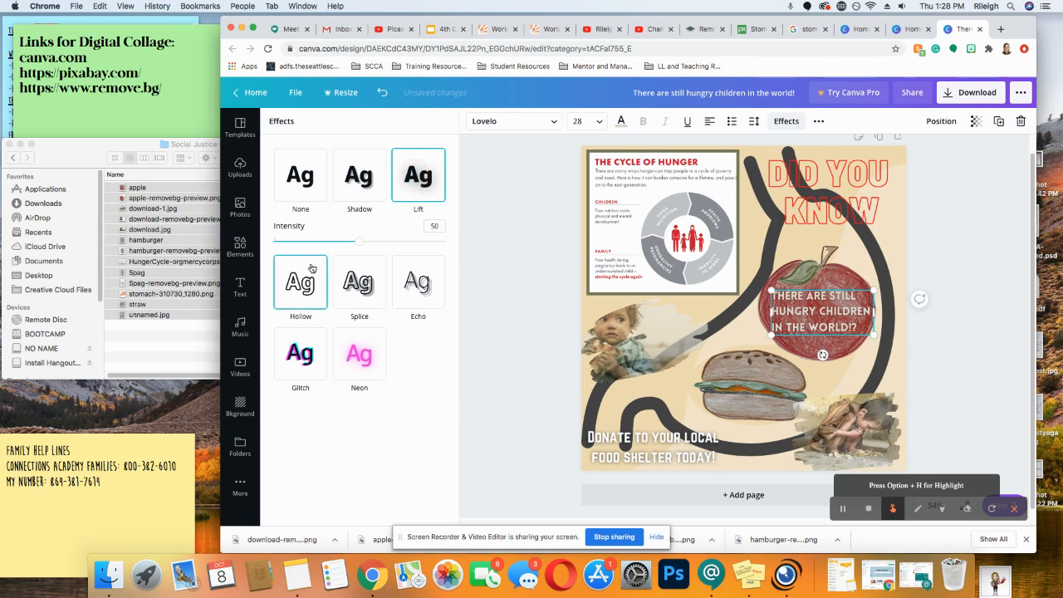
pyautogui.moveTo(359, 242); pyautogui.dragTo(473, 251)
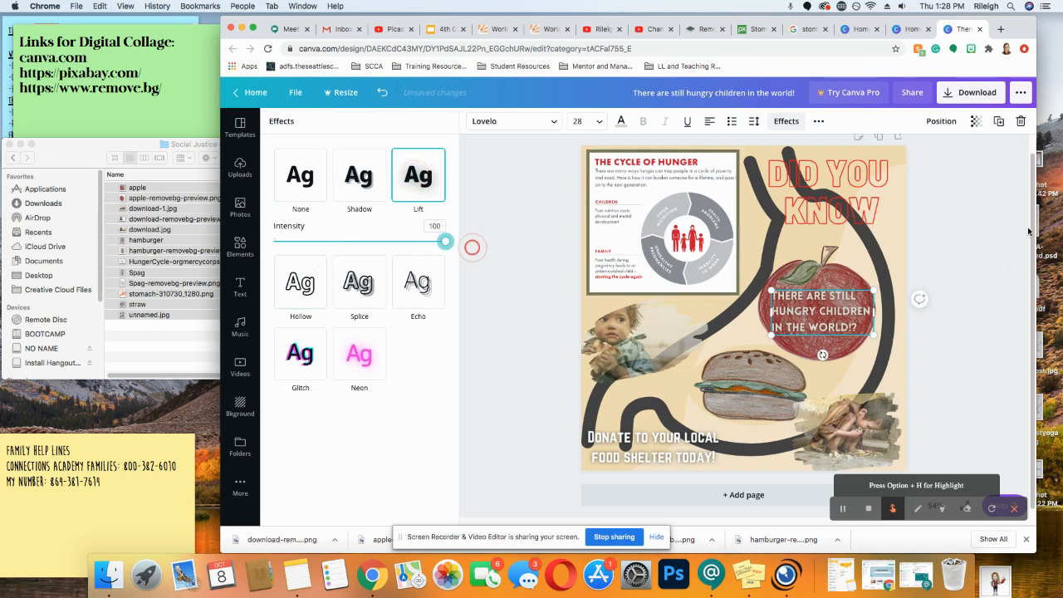
# Try the Lift effect at intensity 100 on the DID YOU KNOW heading and undo it
pyautogui.click(838, 191)
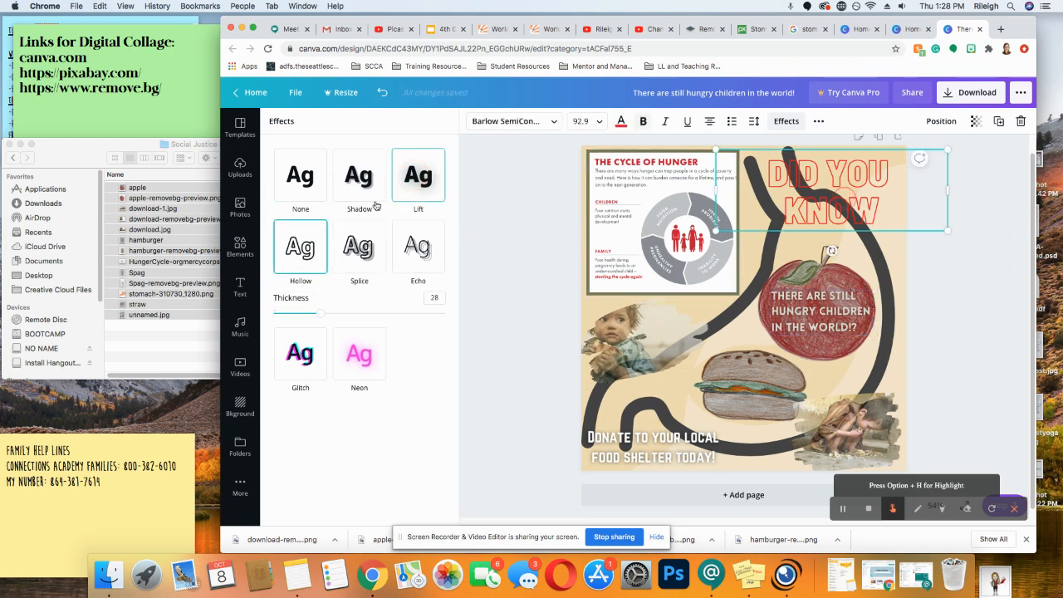
pyautogui.click(405, 170)
pyautogui.moveTo(358, 242); pyautogui.dragTo(451, 257)
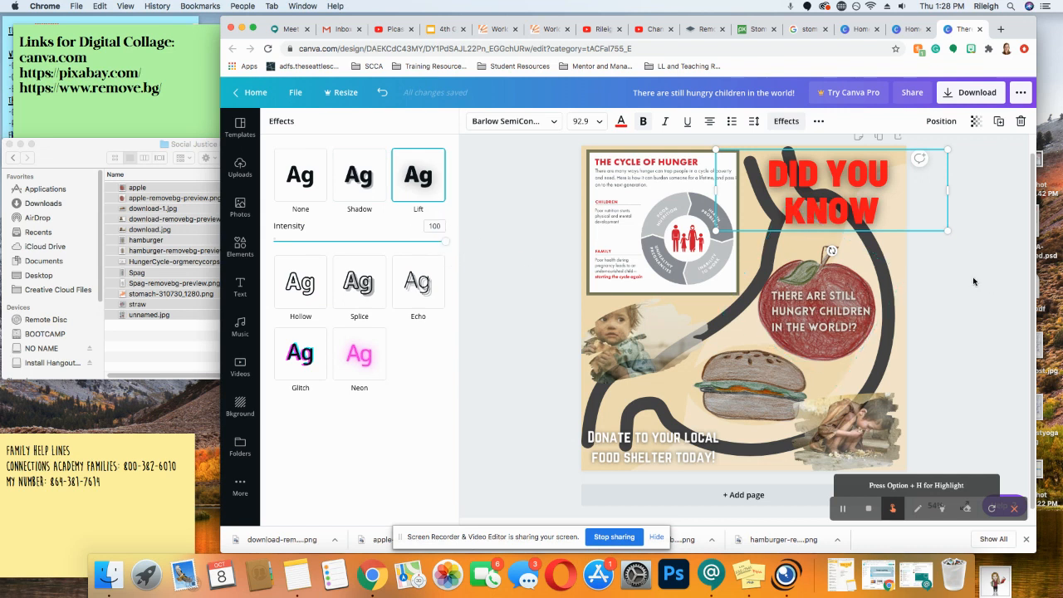
pyautogui.press('super+z')
pyautogui.press('super+z')
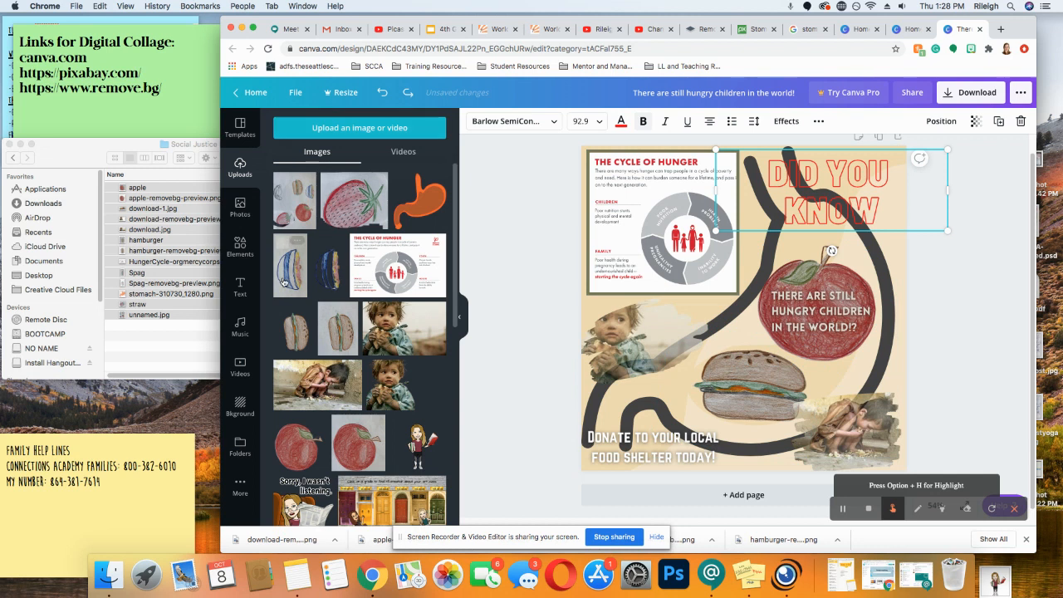
# Add a subheading over the hamburger reading "You can make a difference!"
pyautogui.click(239, 284)
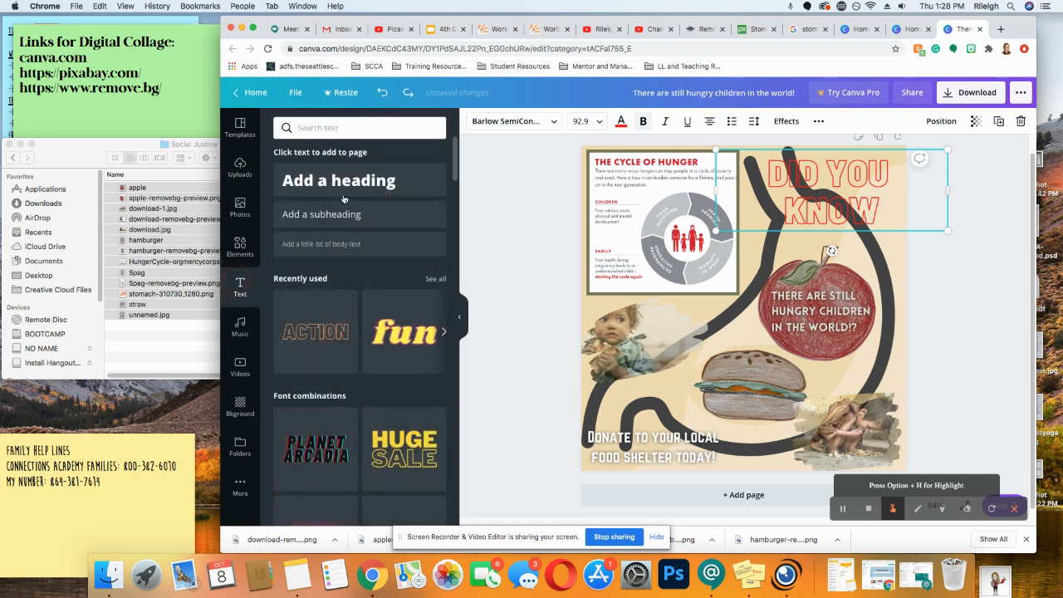
pyautogui.moveTo(335, 217); pyautogui.dragTo(780, 379)
pyautogui.write('You c')
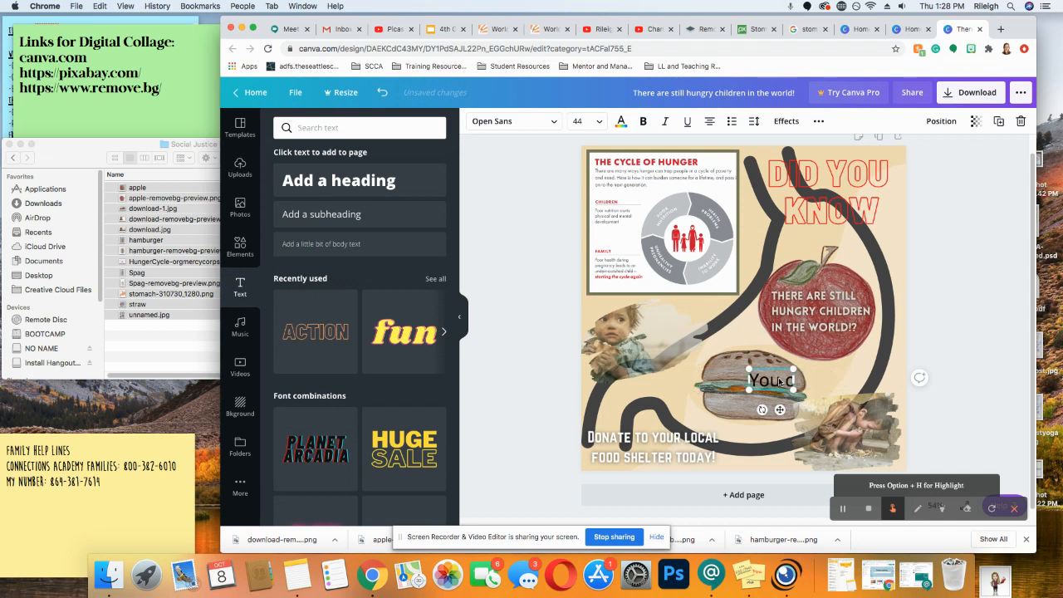
pyautogui.write('an make a difference')
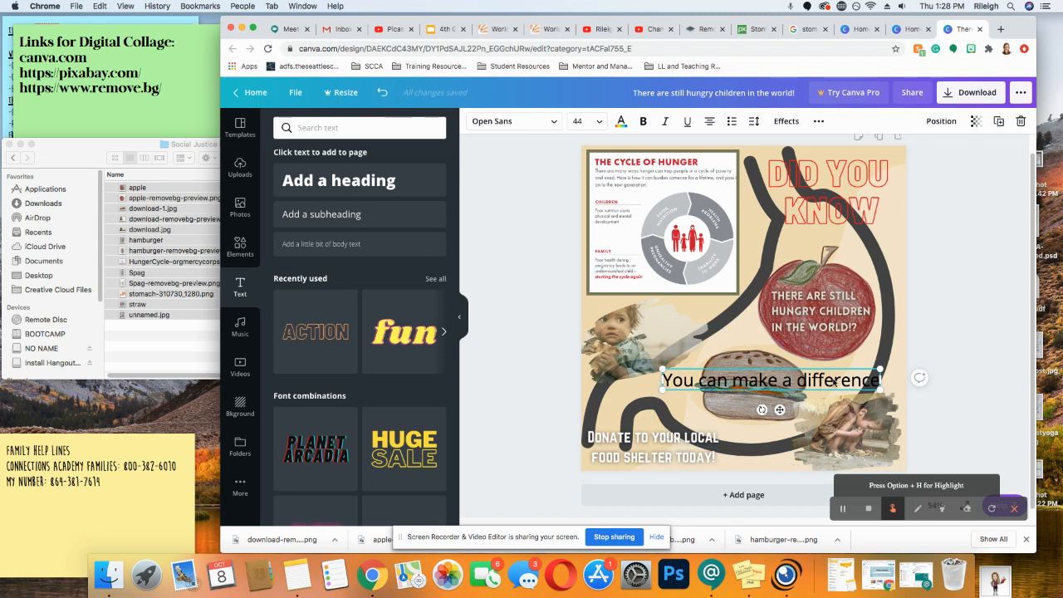
pyautogui.write('!')
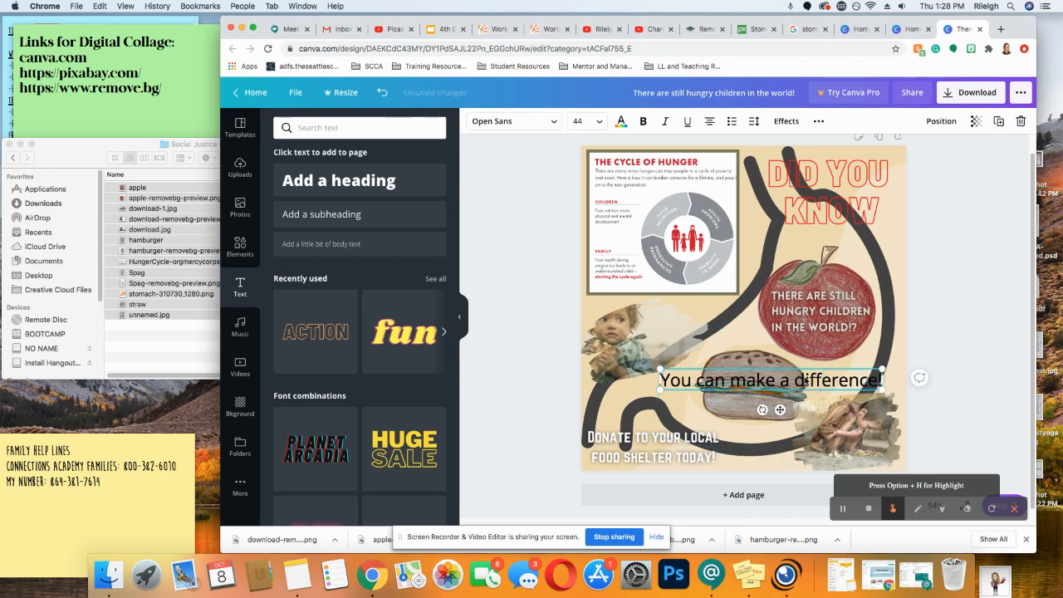
# Break the "You can make a difference!" message into two lines and scale it to size 33 over the hamburger
pyautogui.doubleClick(839, 379)
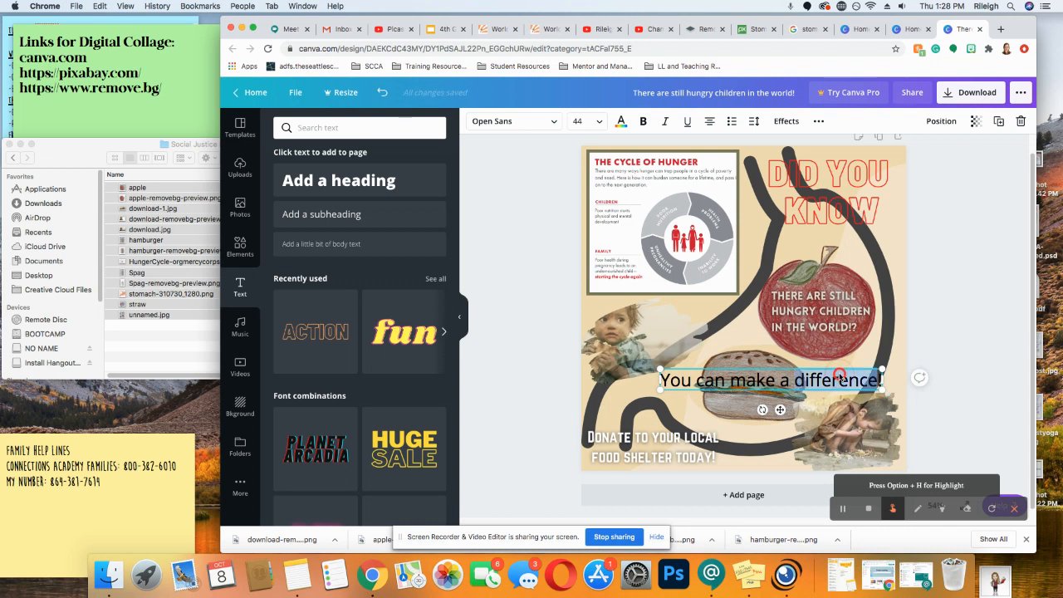
pyautogui.click(834, 378)
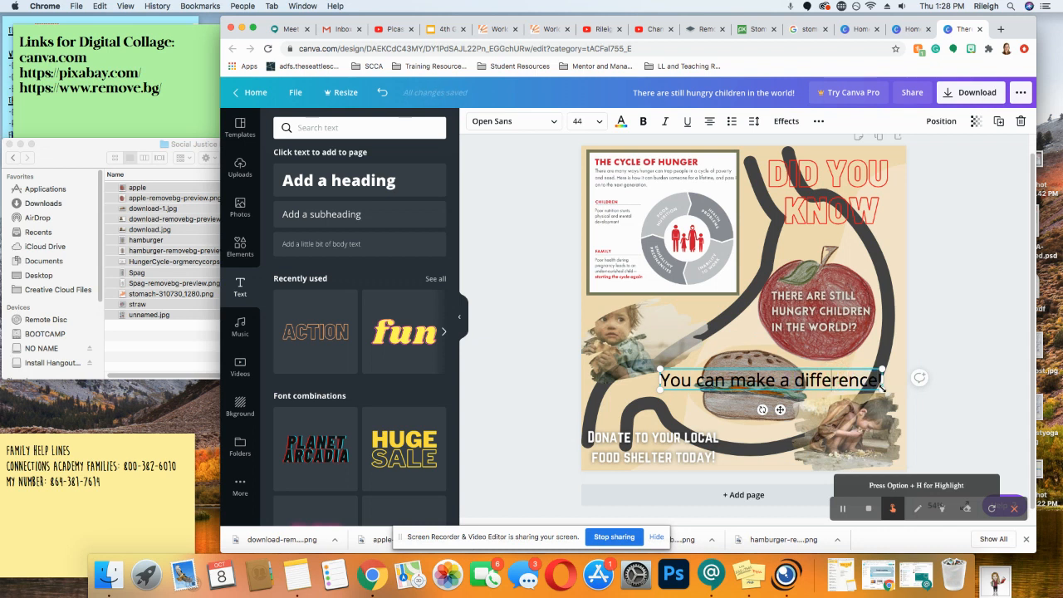
pyautogui.moveTo(882, 389); pyautogui.dragTo(796, 382)
pyautogui.press('Return')
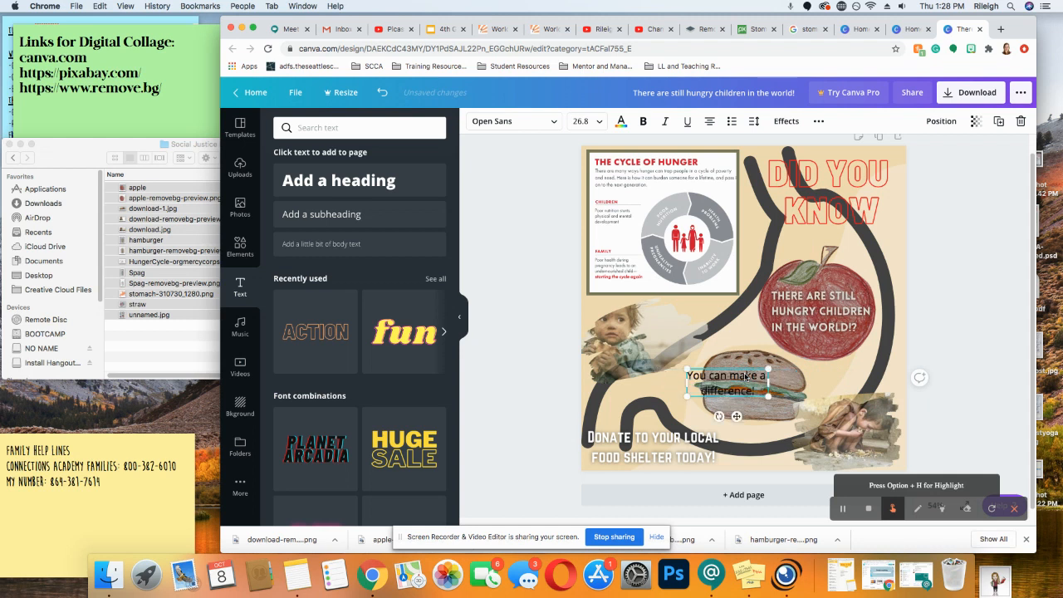
pyautogui.moveTo(714, 379); pyautogui.dragTo(787, 367)
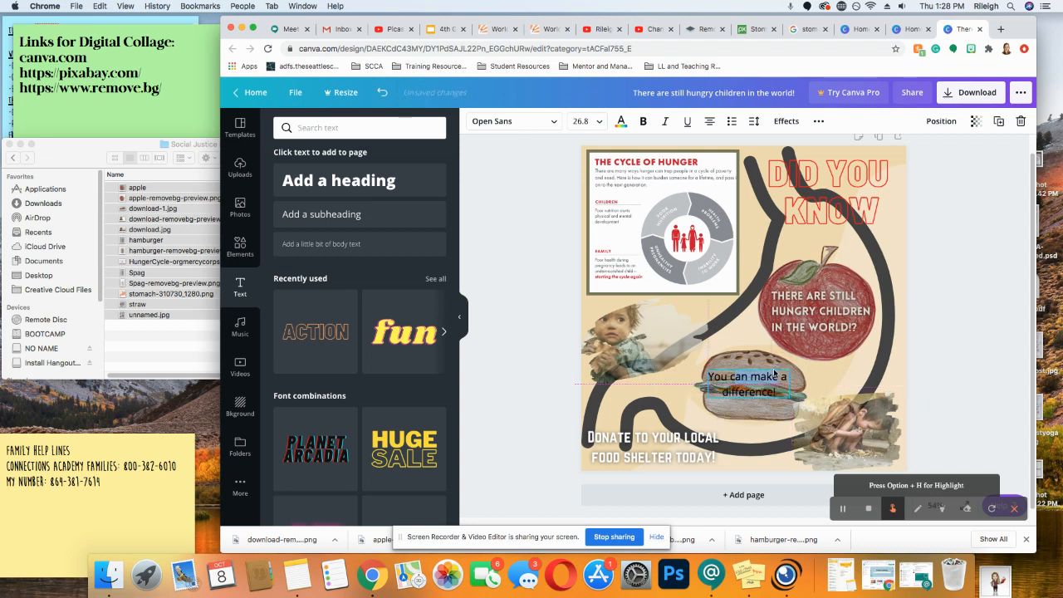
pyautogui.moveTo(708, 398); pyautogui.dragTo(691, 406)
pyautogui.moveTo(719, 372); pyautogui.dragTo(736, 374)
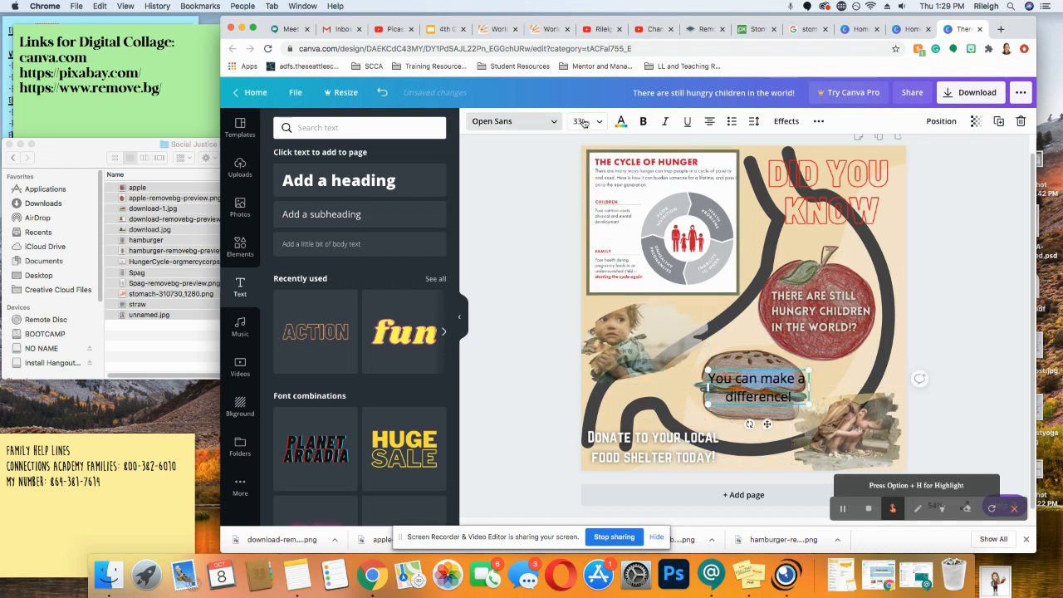
# Try white and light grey as text colors for the message over the hamburger
pyautogui.click(621, 122)
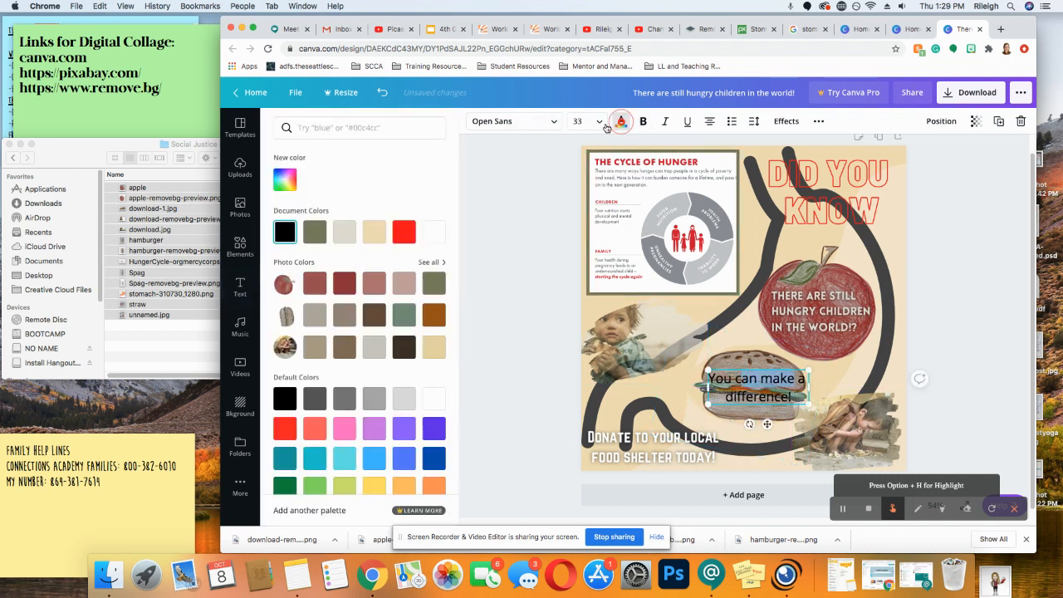
pyautogui.click(434, 236)
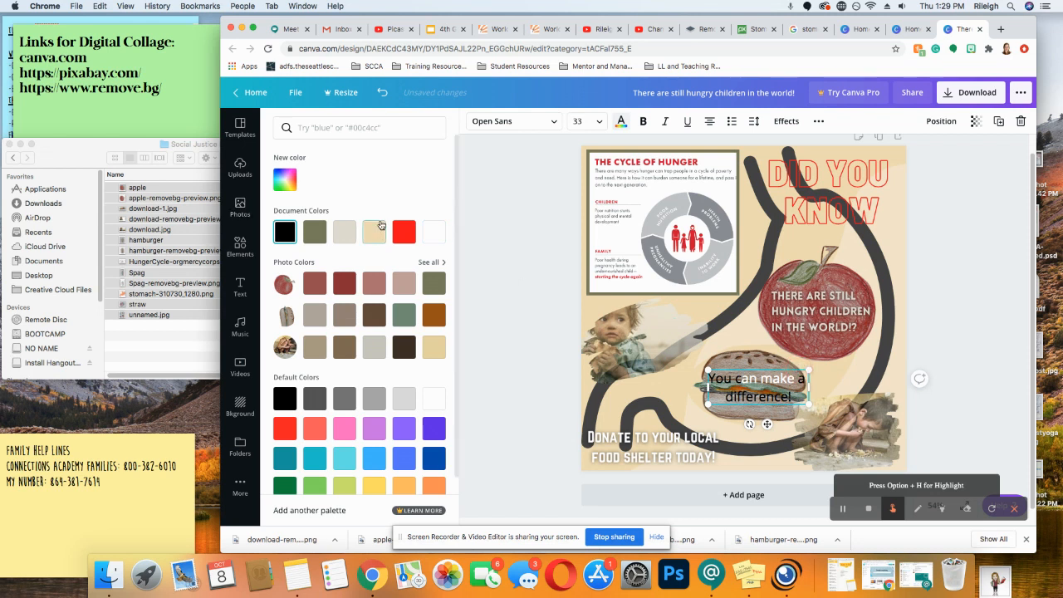
pyautogui.click(439, 239)
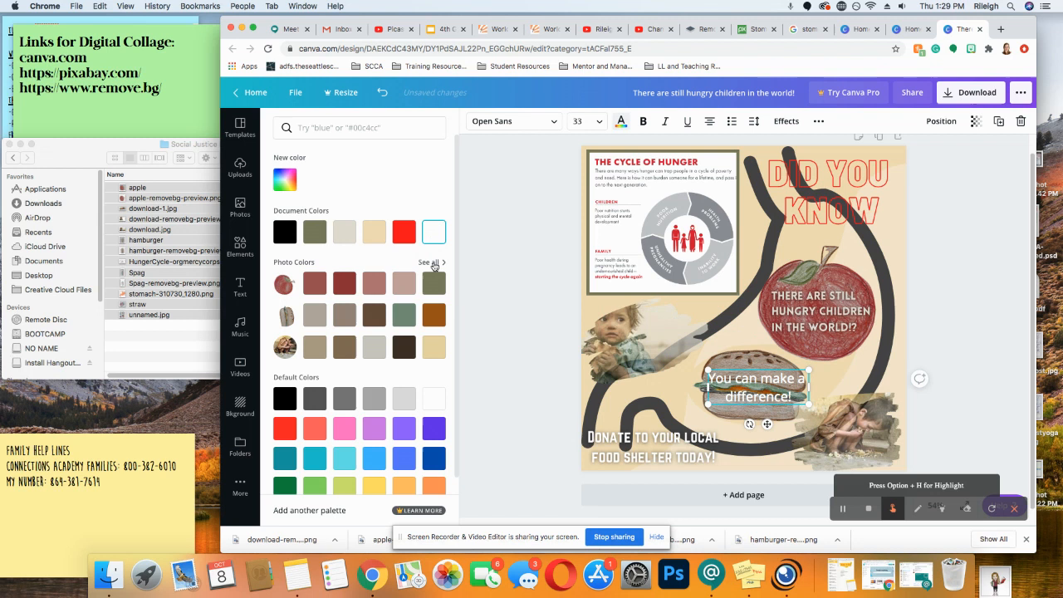
pyautogui.click(781, 329)
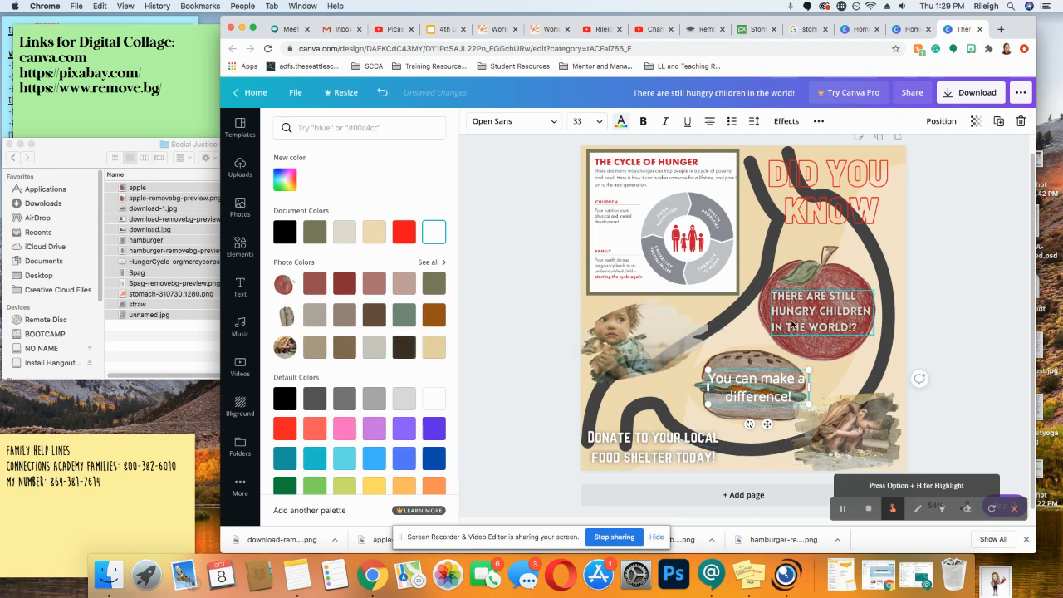
pyautogui.click(732, 385)
pyautogui.click(334, 240)
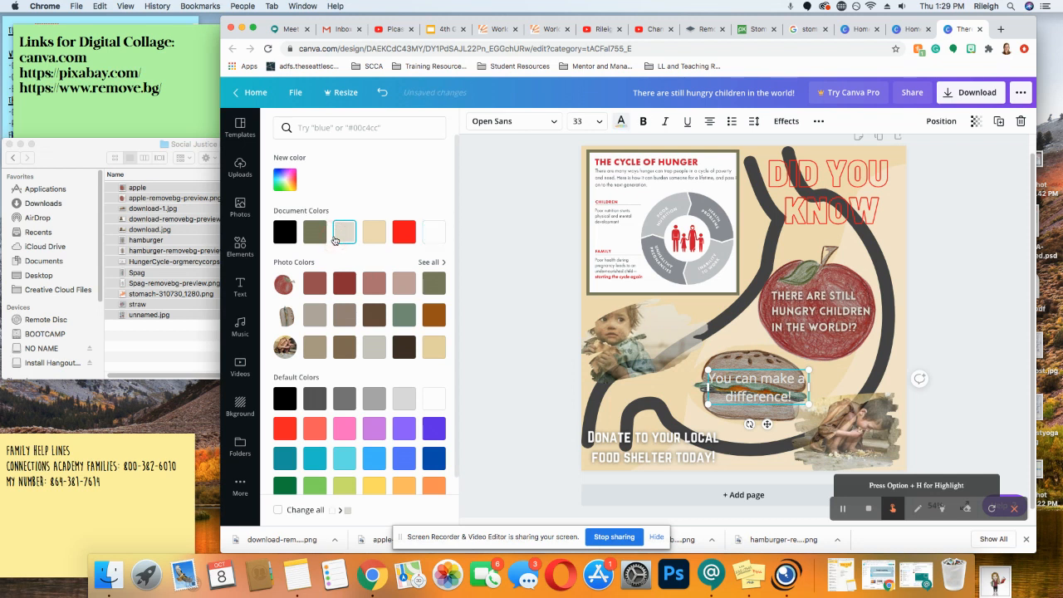
# Apply the Lift effect at intensity 100 to the message over the hamburger
pyautogui.click(786, 120)
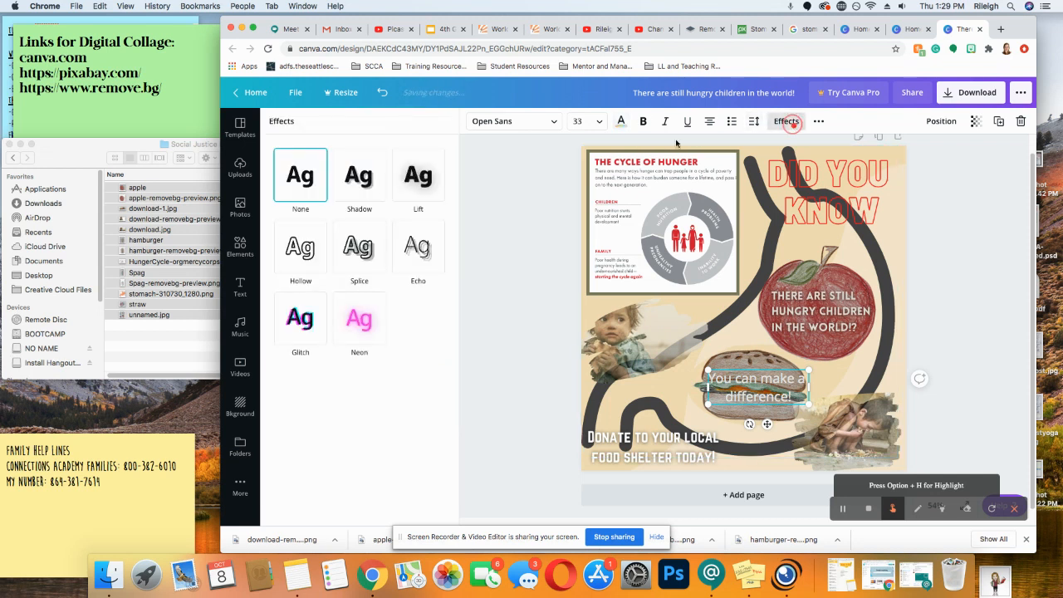
pyautogui.click(420, 183)
pyautogui.moveTo(358, 241); pyautogui.dragTo(536, 270)
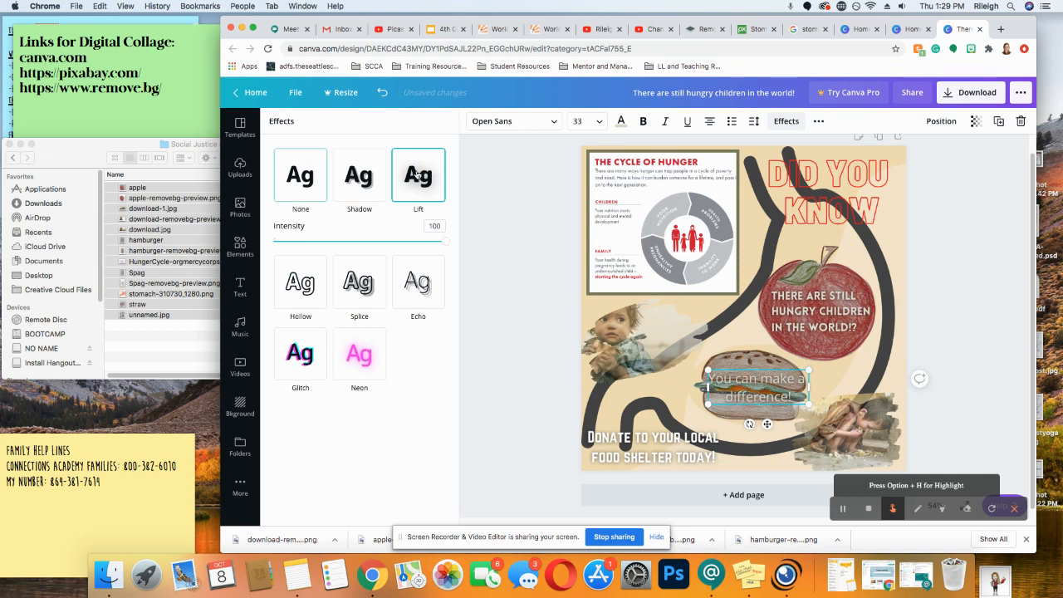
# Compare muted and bright red text colors on the hamburger message, then set it to white
pyautogui.click(621, 120)
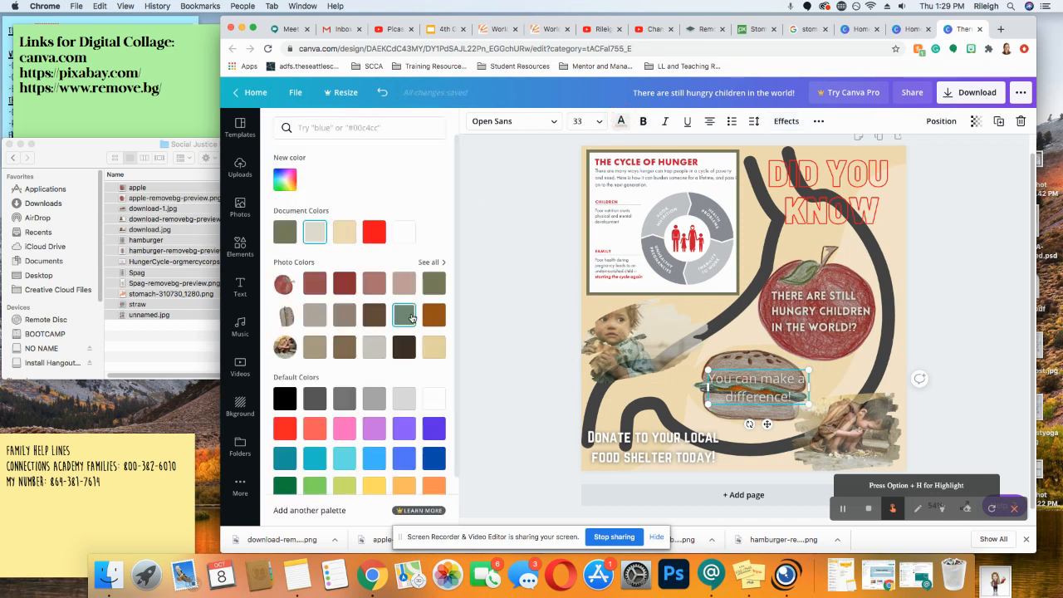
pyautogui.click(406, 316)
pyautogui.click(341, 281)
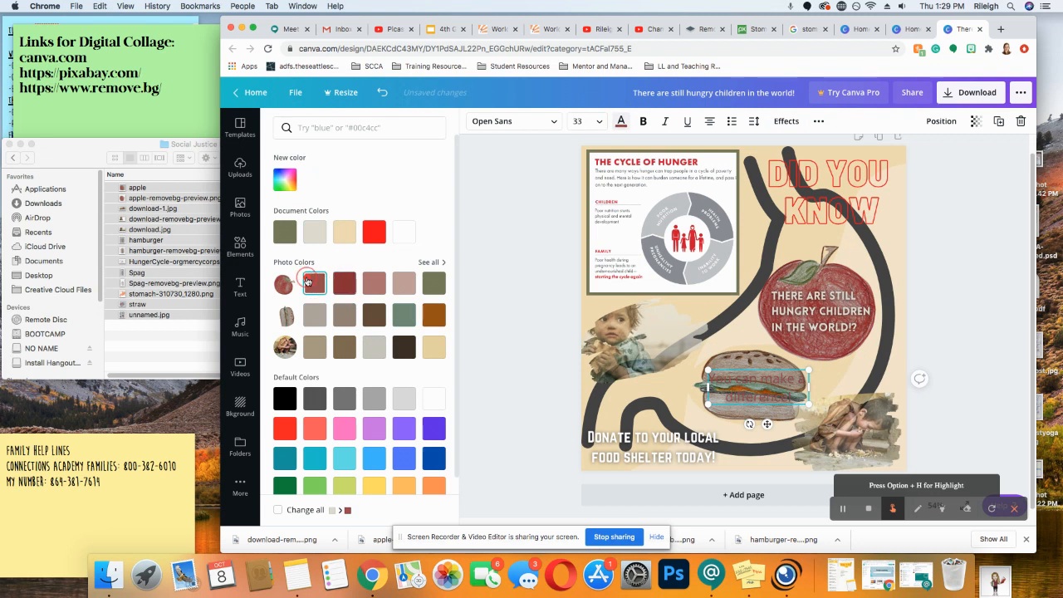
pyautogui.click(374, 234)
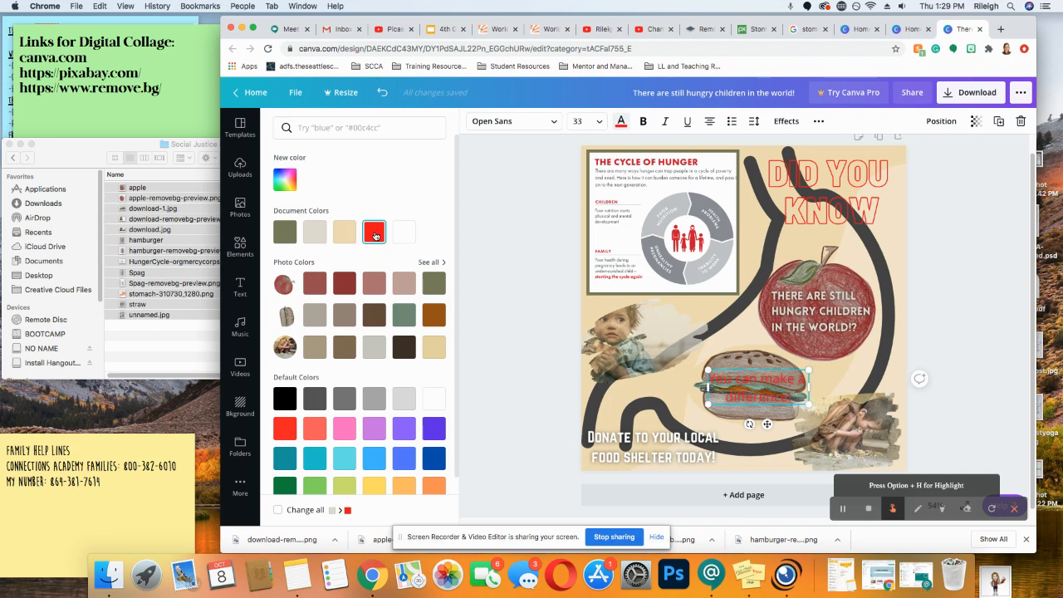
pyautogui.click(434, 397)
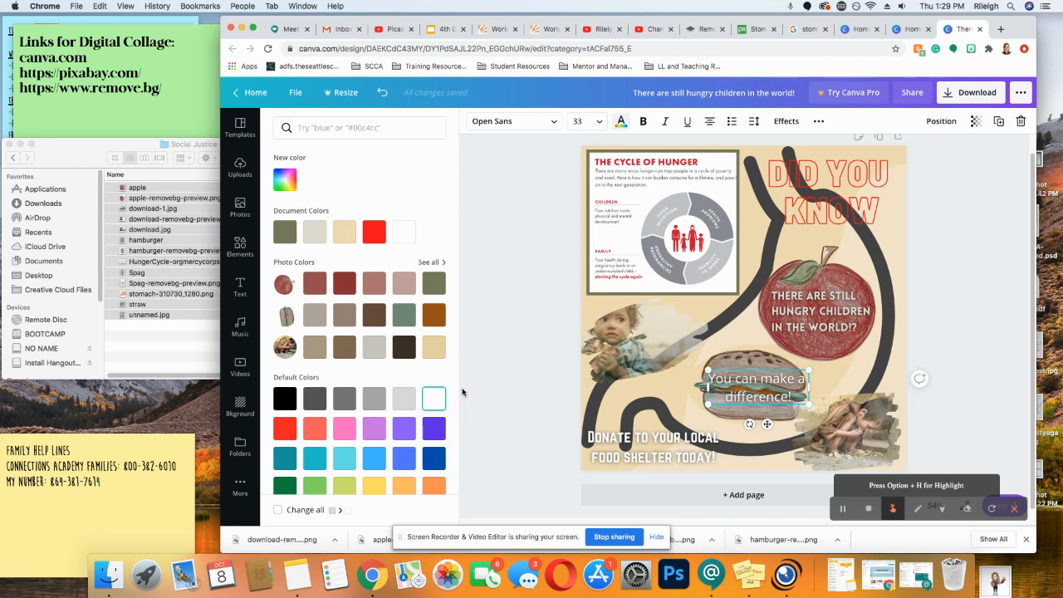
# Check the font of the message over the apple and set the hamburger message to the same Lovelo font
pyautogui.click(822, 312)
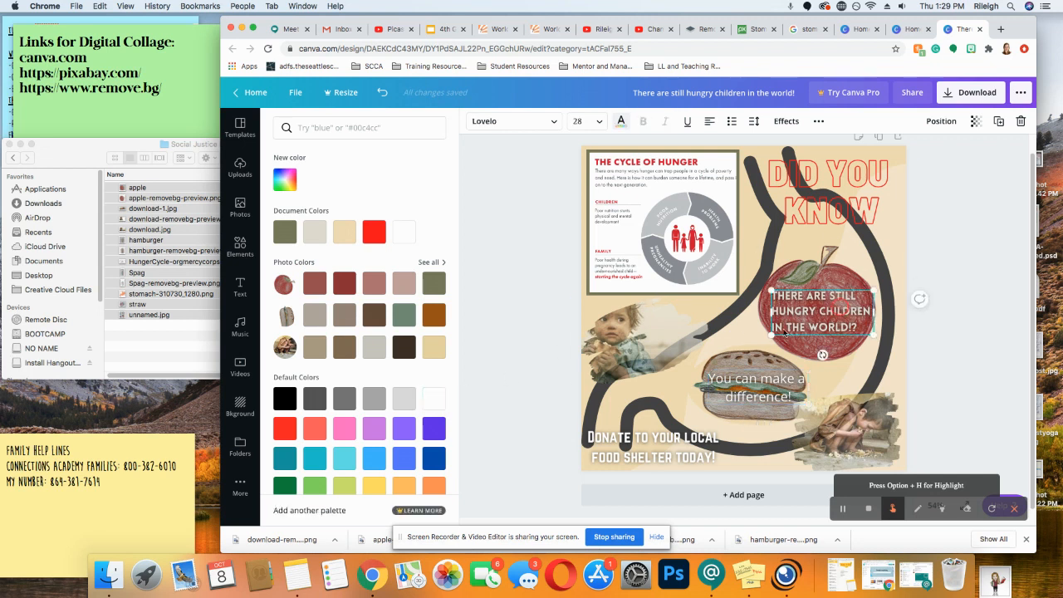
pyautogui.click(745, 398)
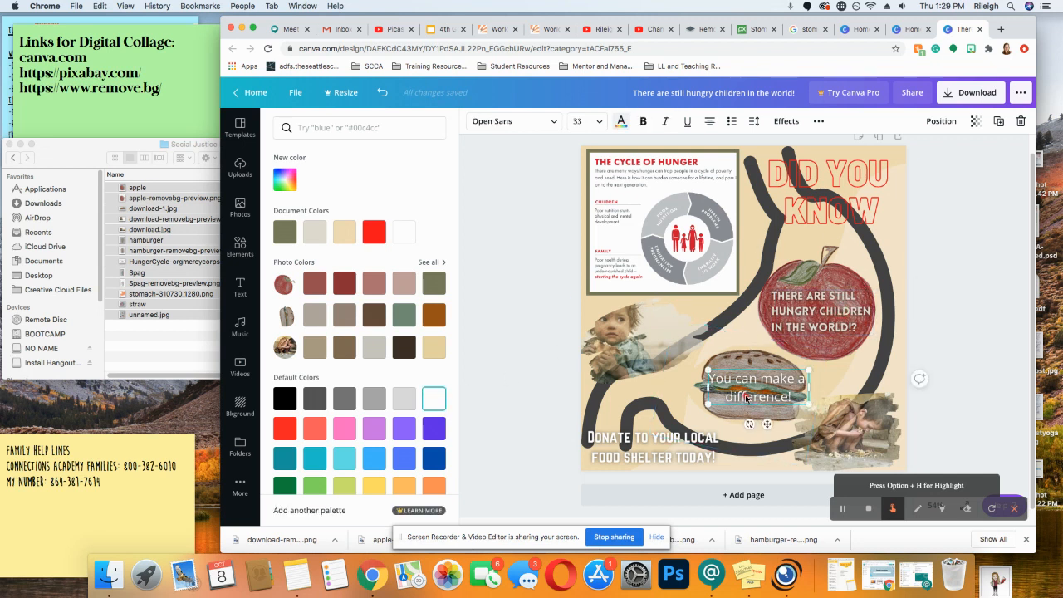
pyautogui.click(530, 127)
pyautogui.scroll(2, 390, 248)
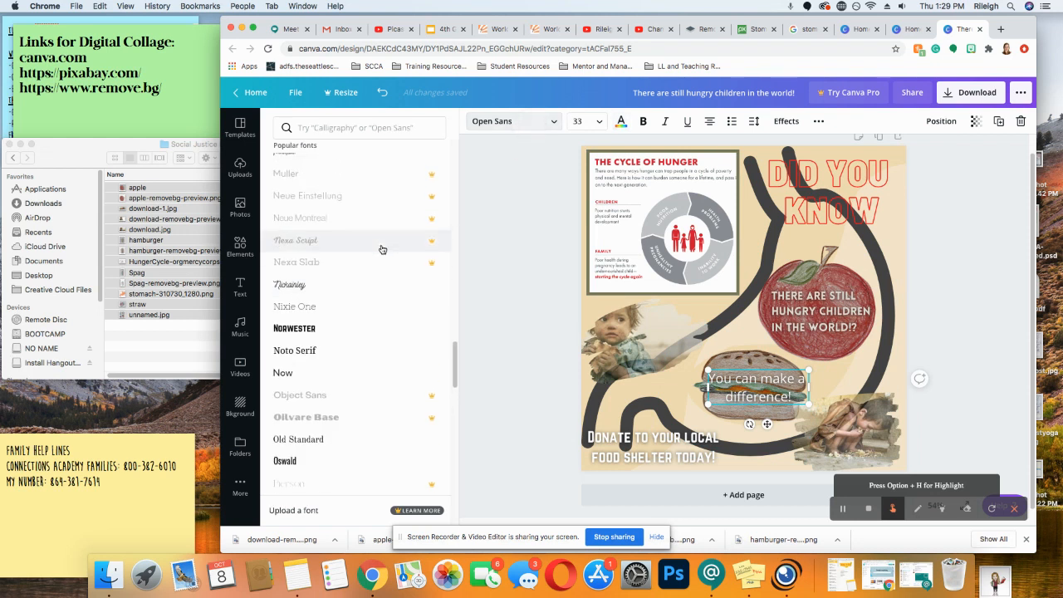
pyautogui.scroll(10, 382, 249)
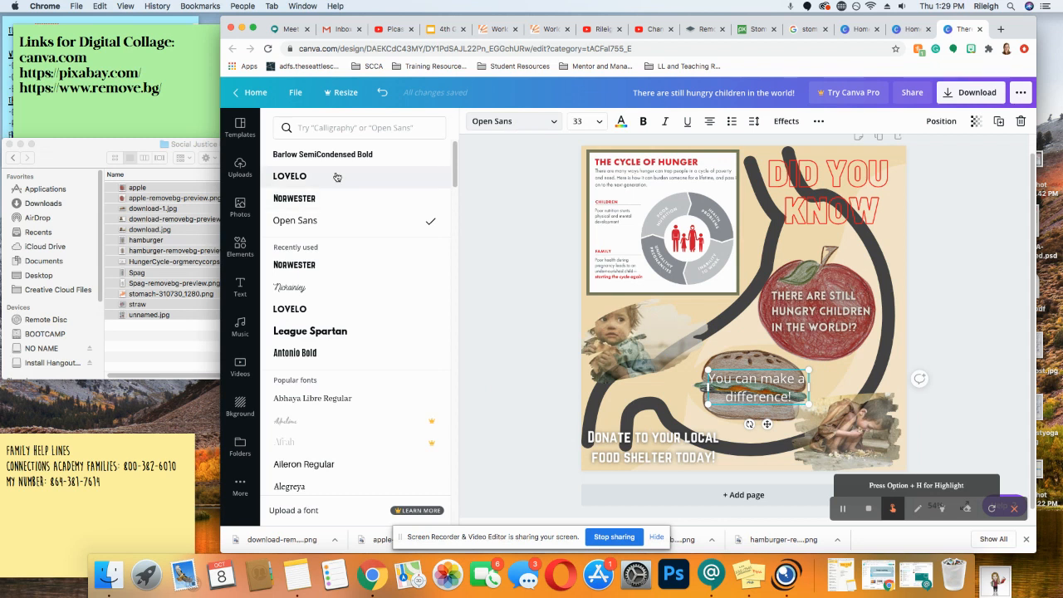
pyautogui.click(336, 176)
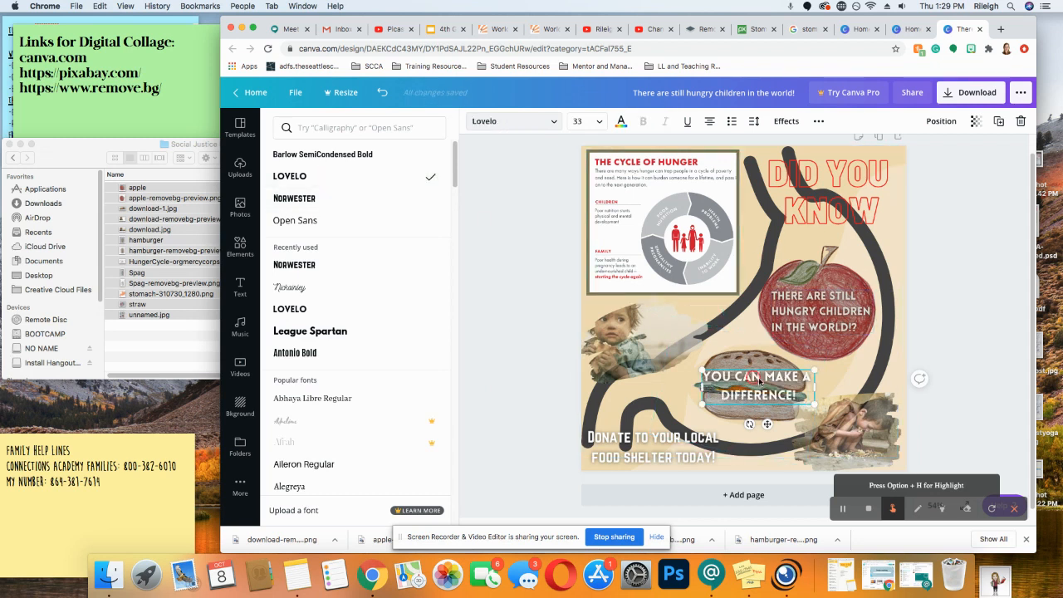
# Shrink the hamburger message to font size 29.4 and deselect it
pyautogui.moveTo(814, 402); pyautogui.dragTo(802, 399)
pyautogui.click(947, 327)
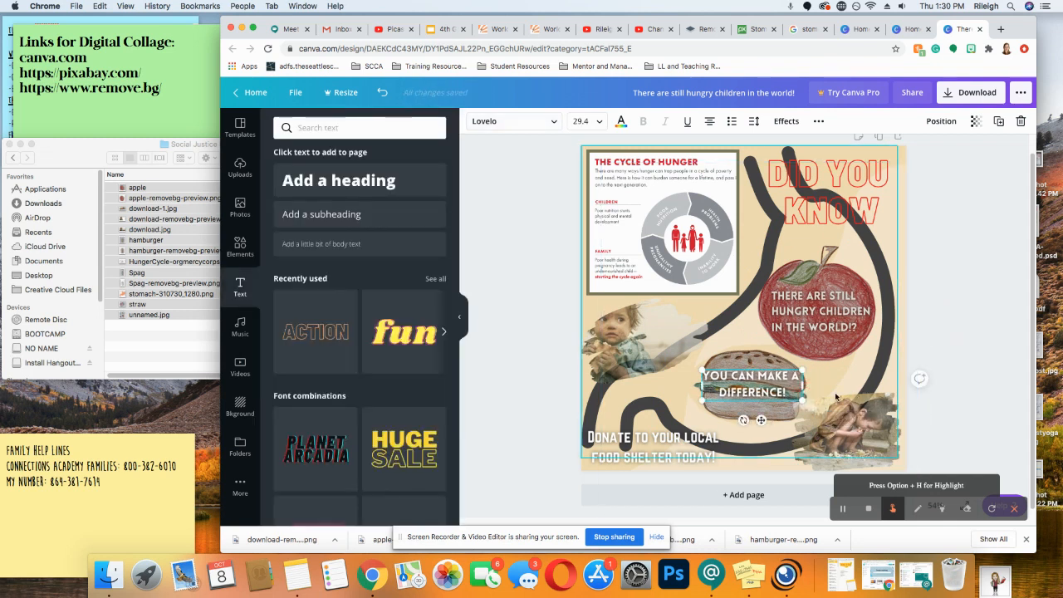
pyautogui.click(966, 302)
pyautogui.click(965, 303)
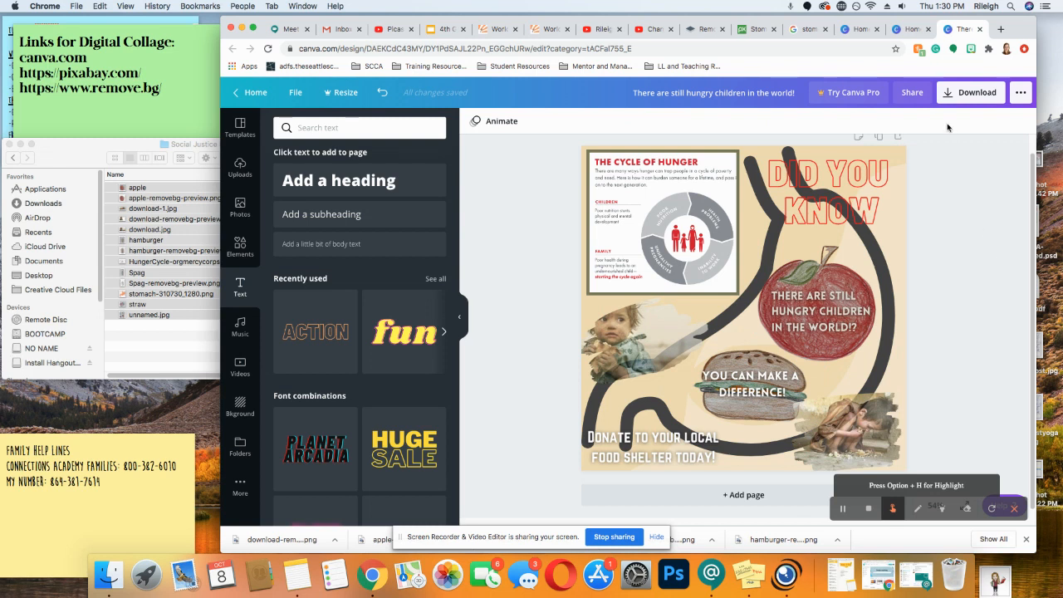
# Review the download file types, select JPG, and close the download options without exporting the design
pyautogui.click(977, 94)
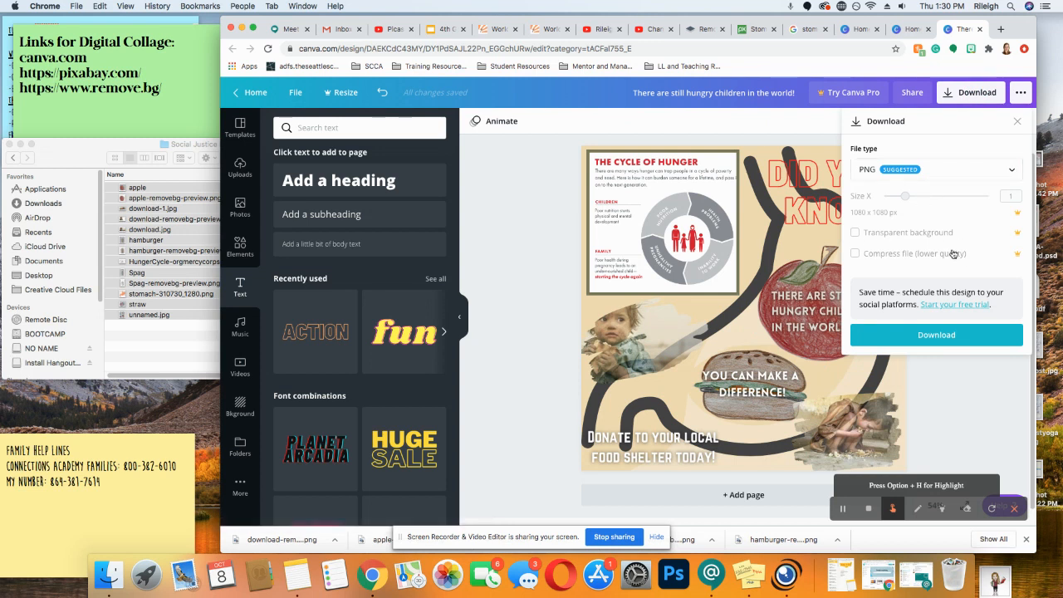
pyautogui.click(990, 166)
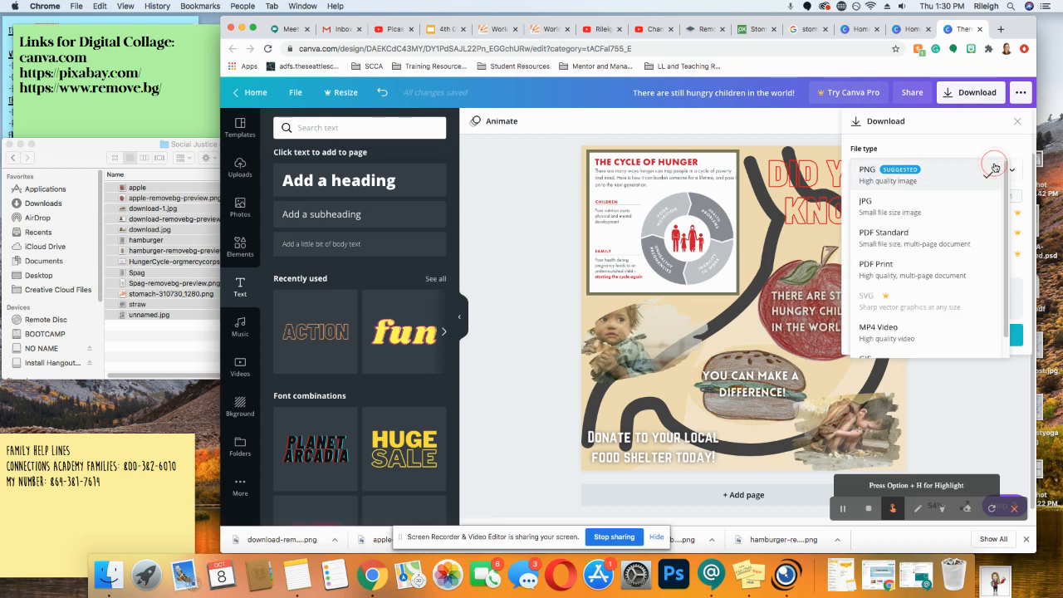
pyautogui.click(939, 208)
pyautogui.click(968, 171)
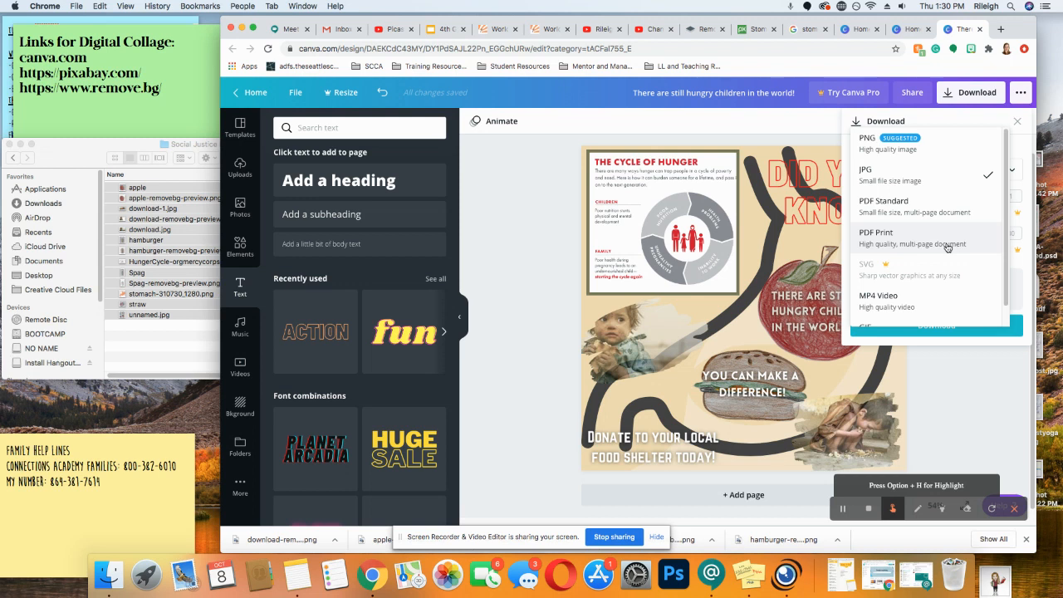
pyautogui.click(968, 374)
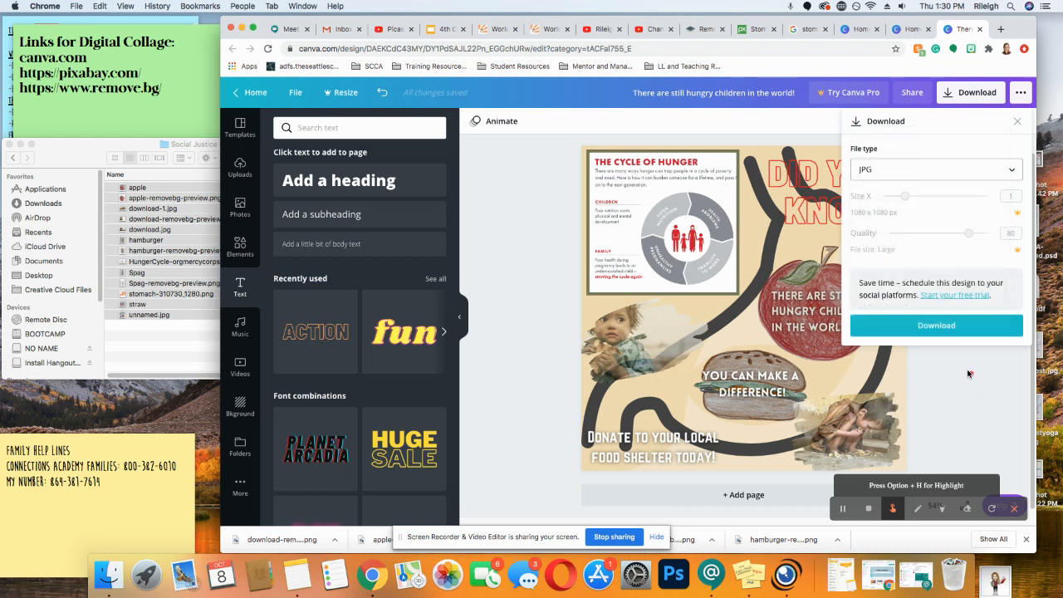
pyautogui.click(1020, 123)
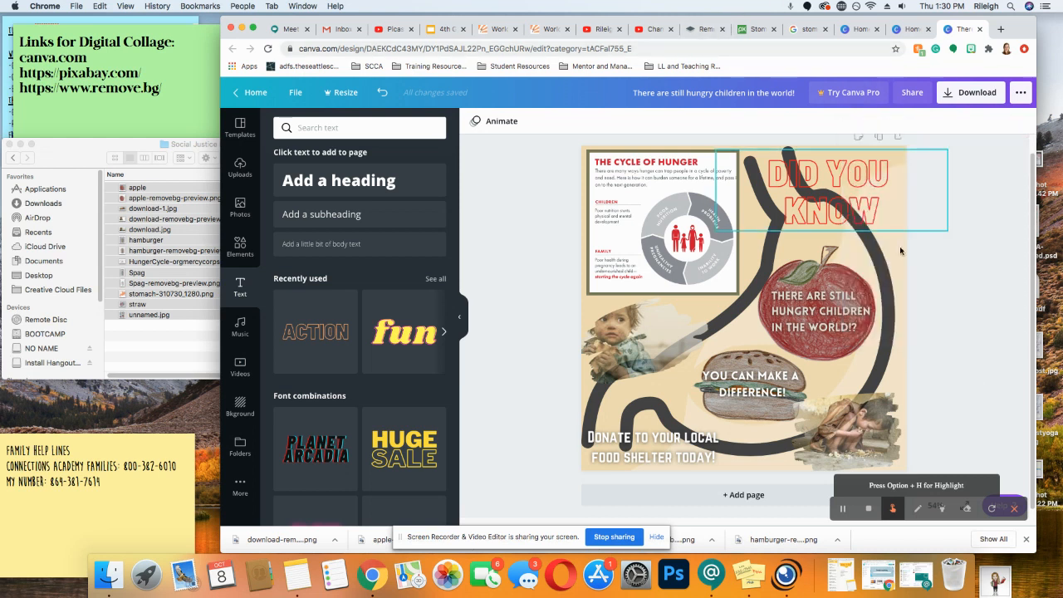